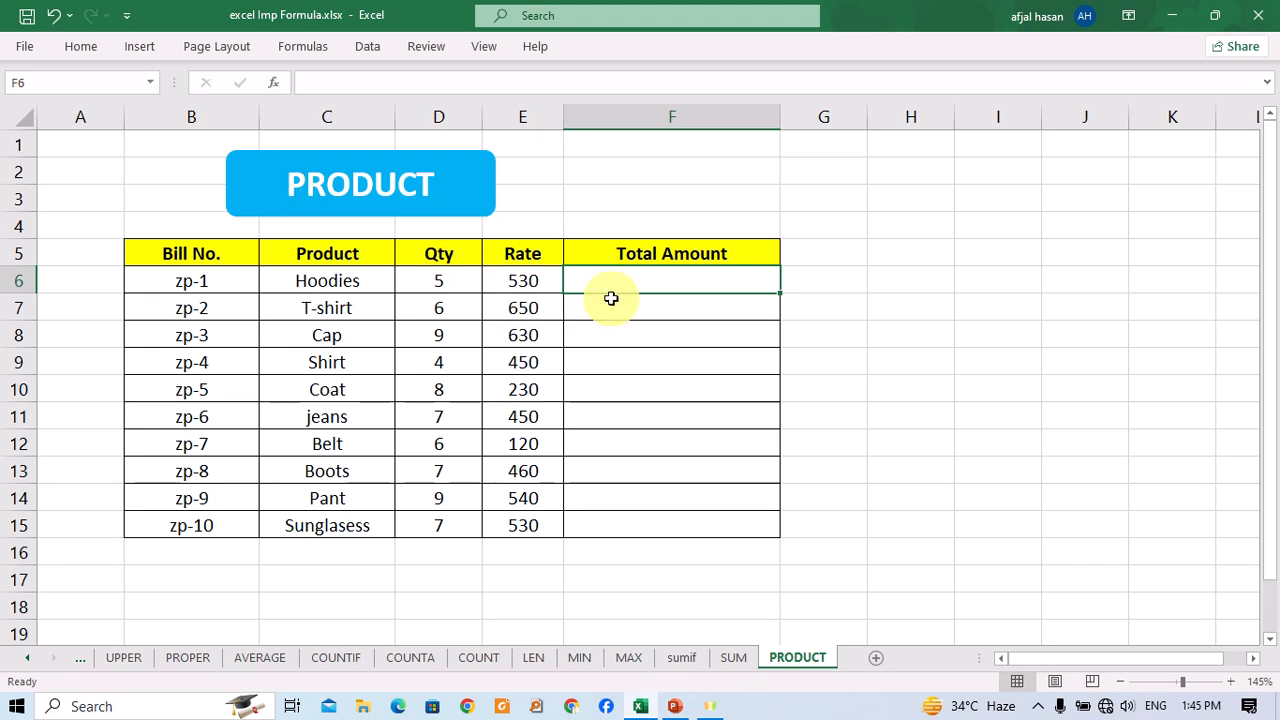
Enter the formula =PRODUCT(D6,E6) in cell F6 to multiply the Hoodies quantity by its rate.
text(=)
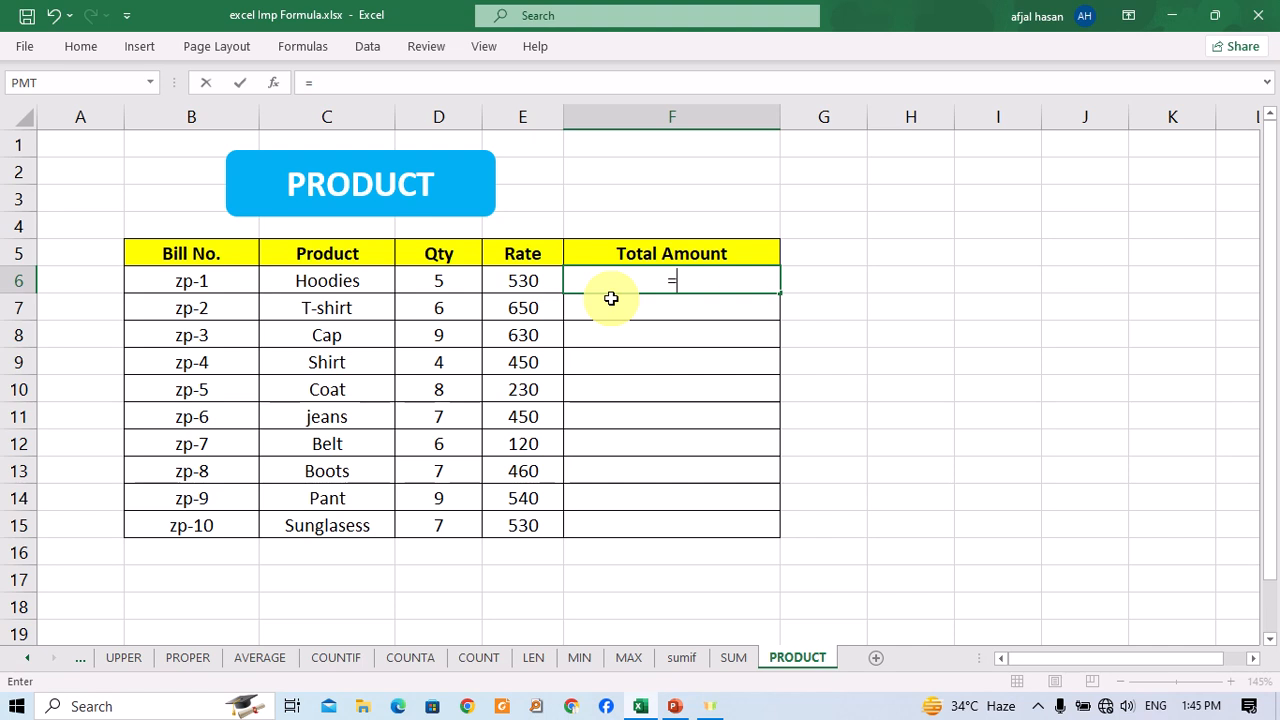
text(=prod)
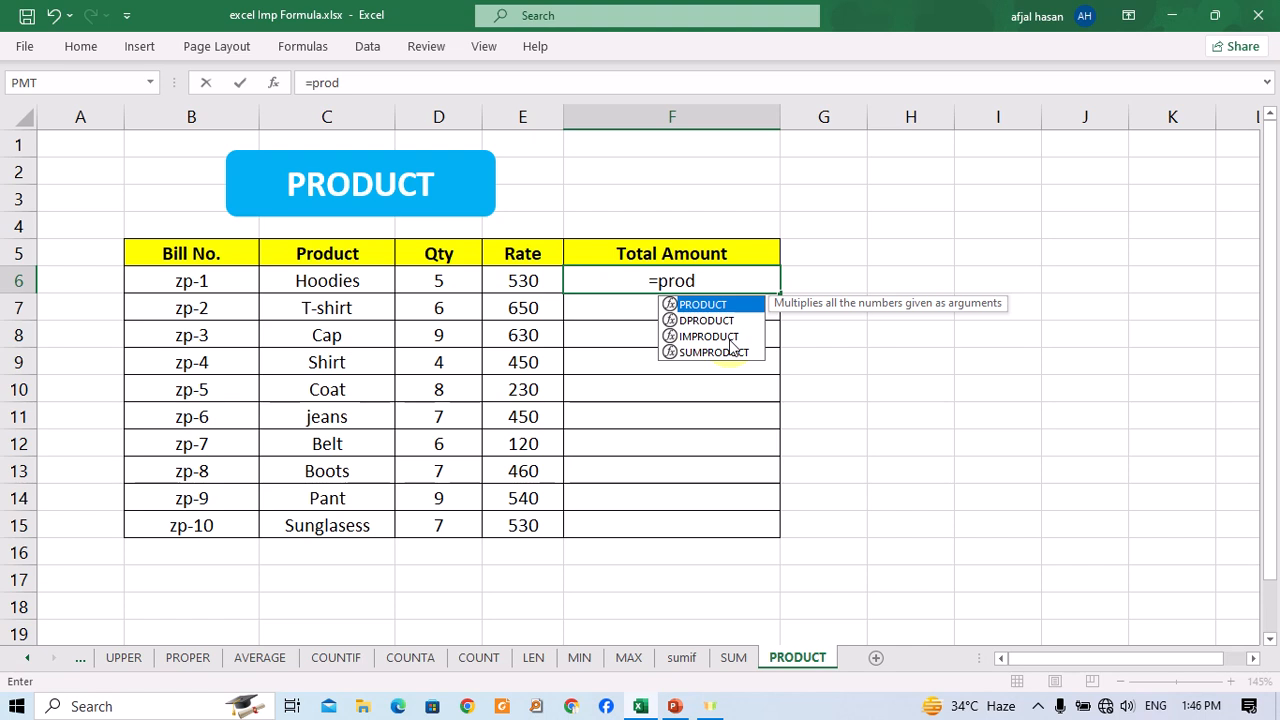
key(Tab)
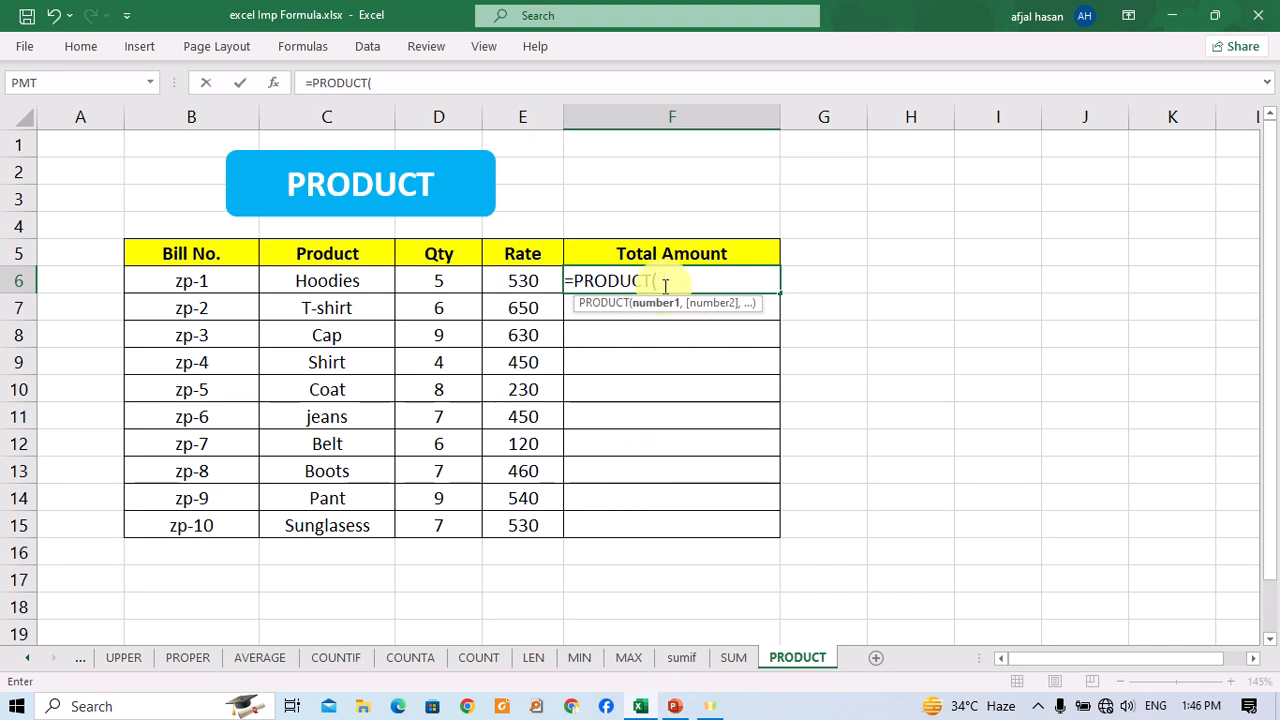
click(439, 281)
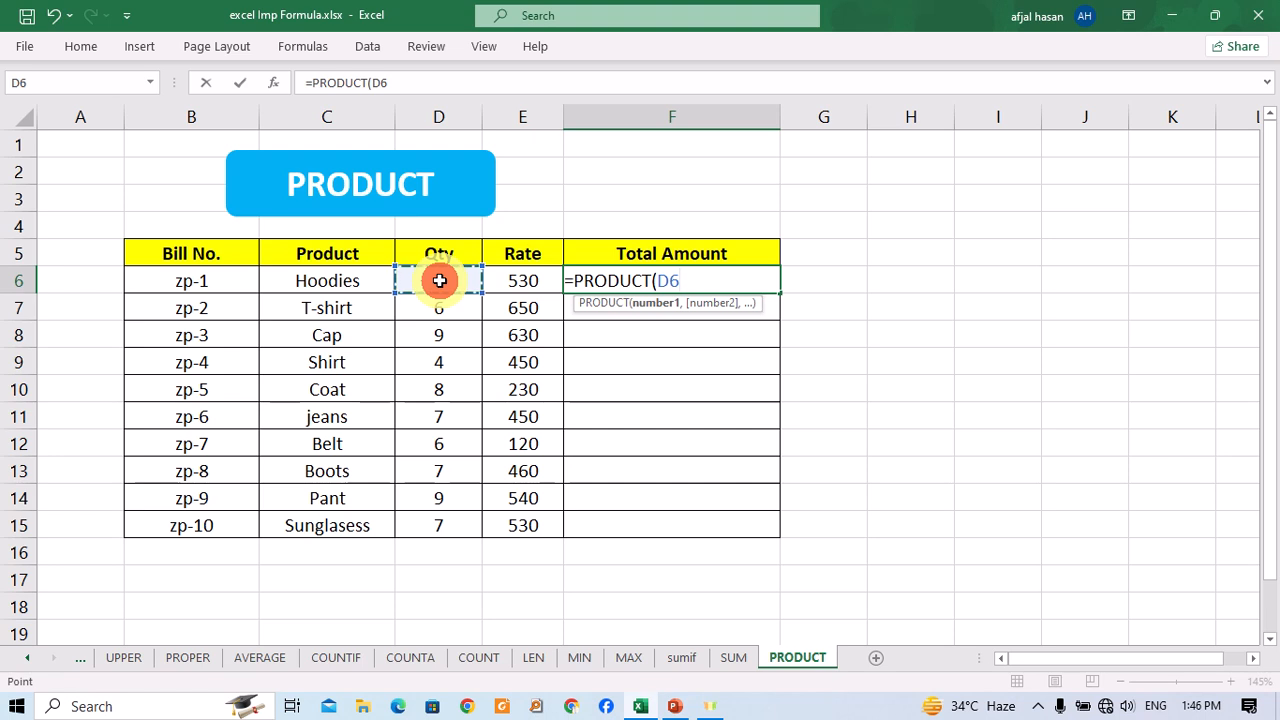
text(,)
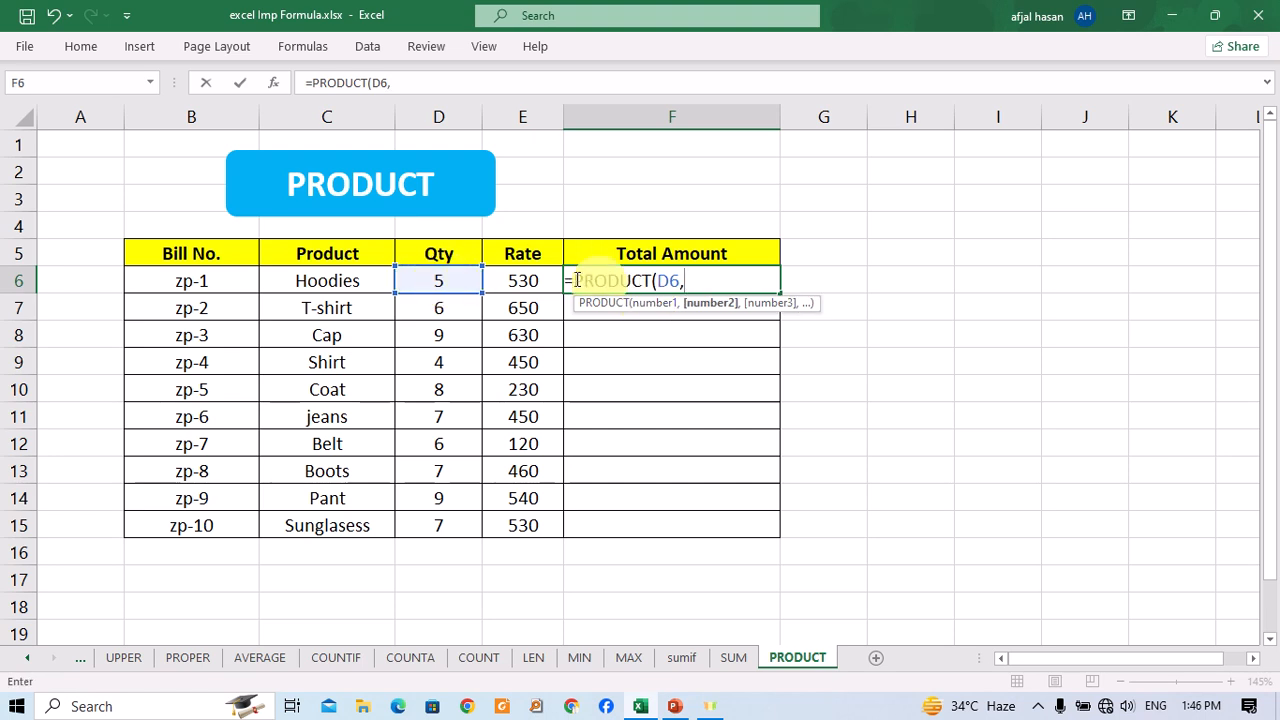
click(520, 278)
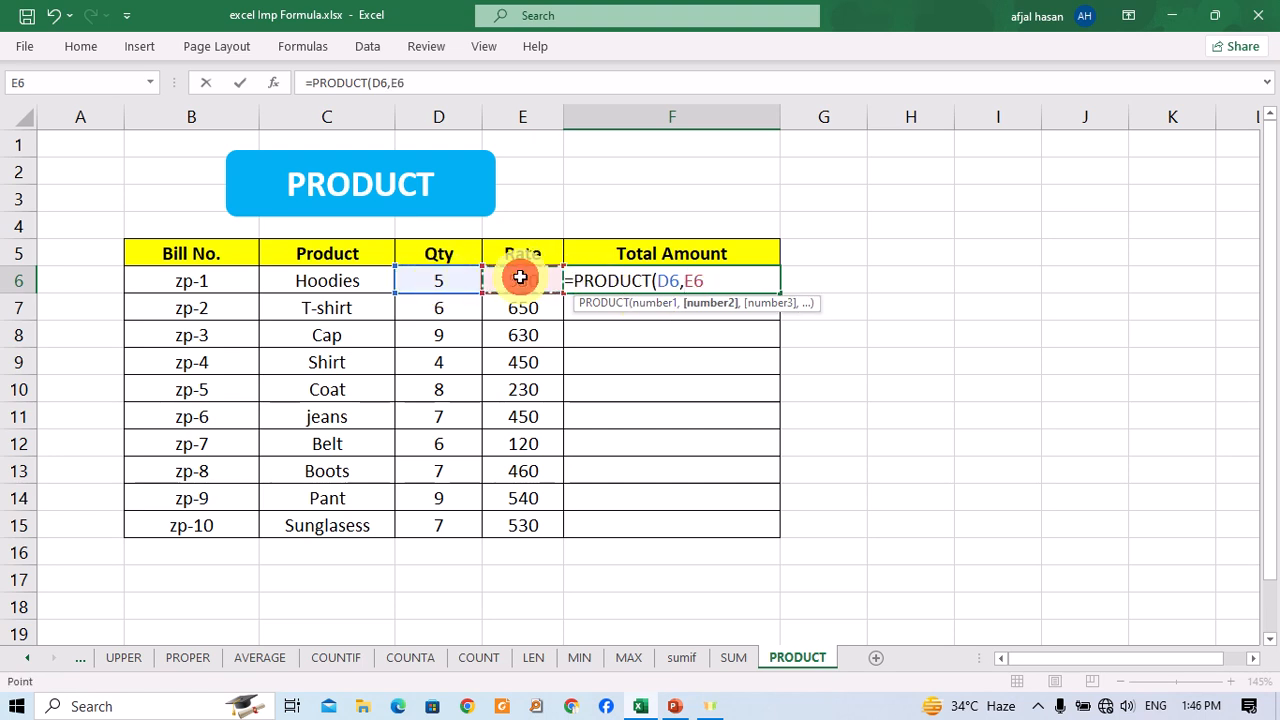
text())
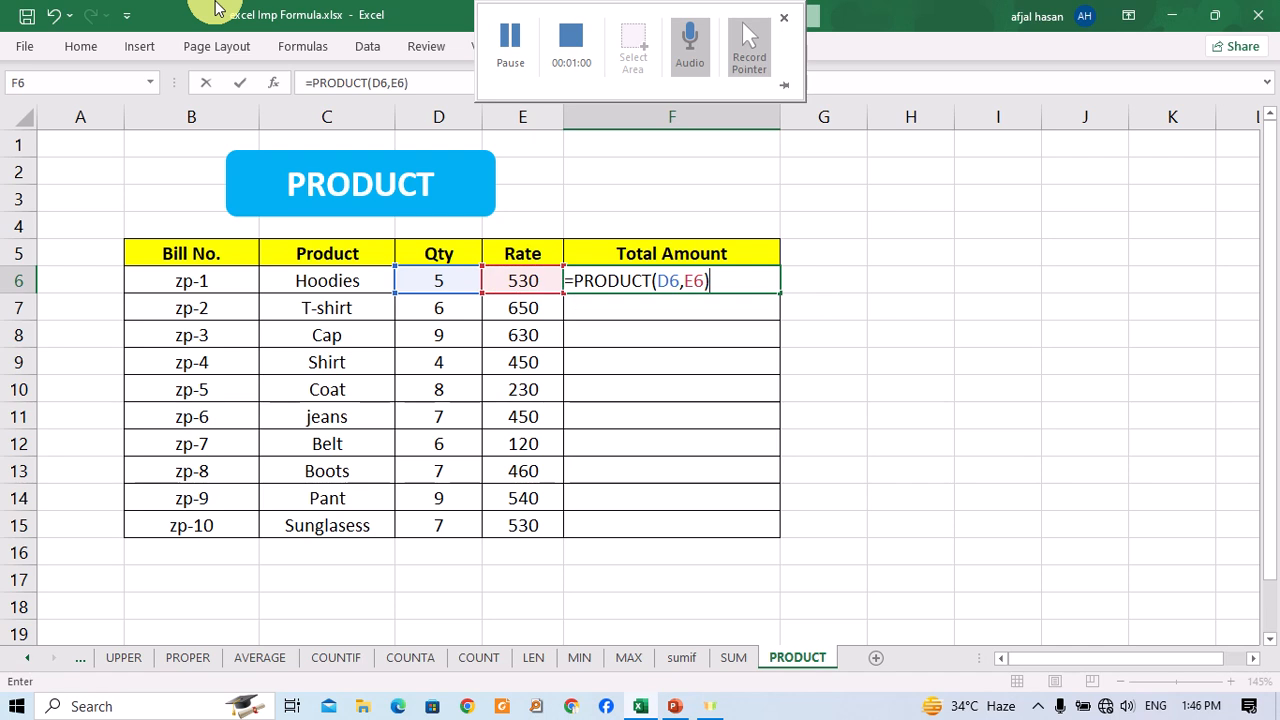
key(Return)
Fill the PRODUCT formula from F6 down through F15, undo that fill, and fill the same range again.
key(Up)
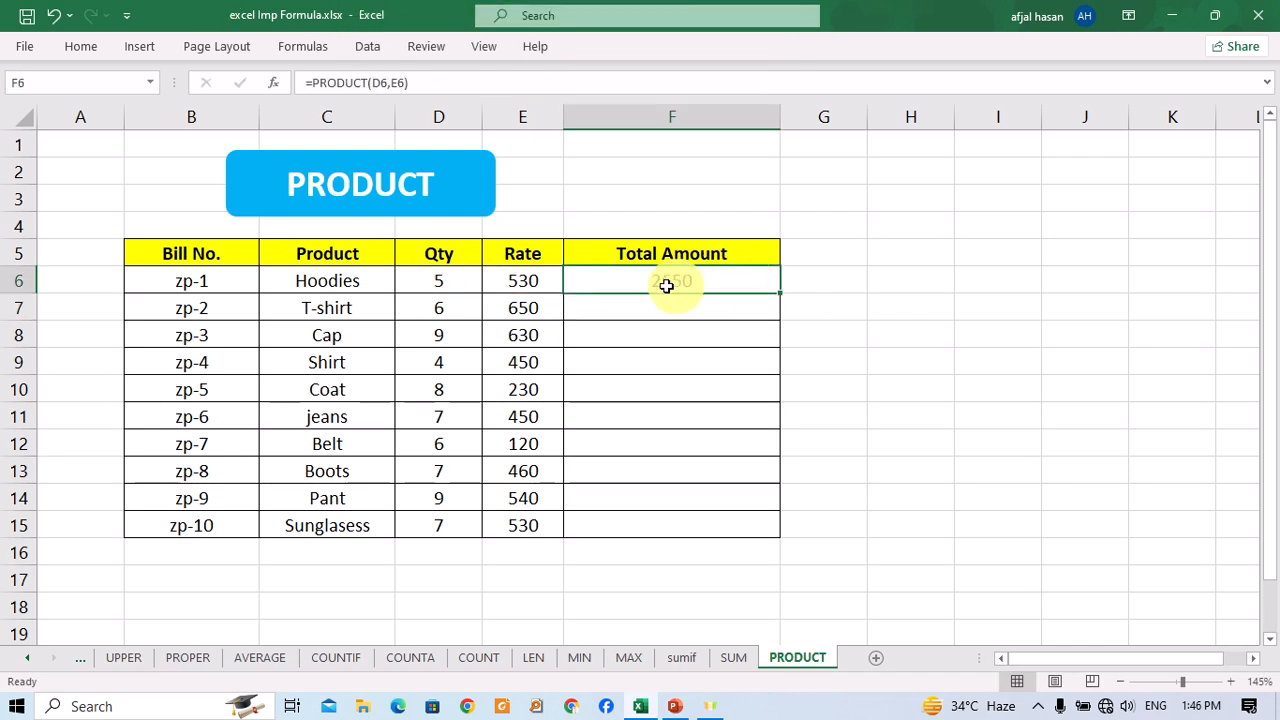
drag(778, 291, 746, 526)
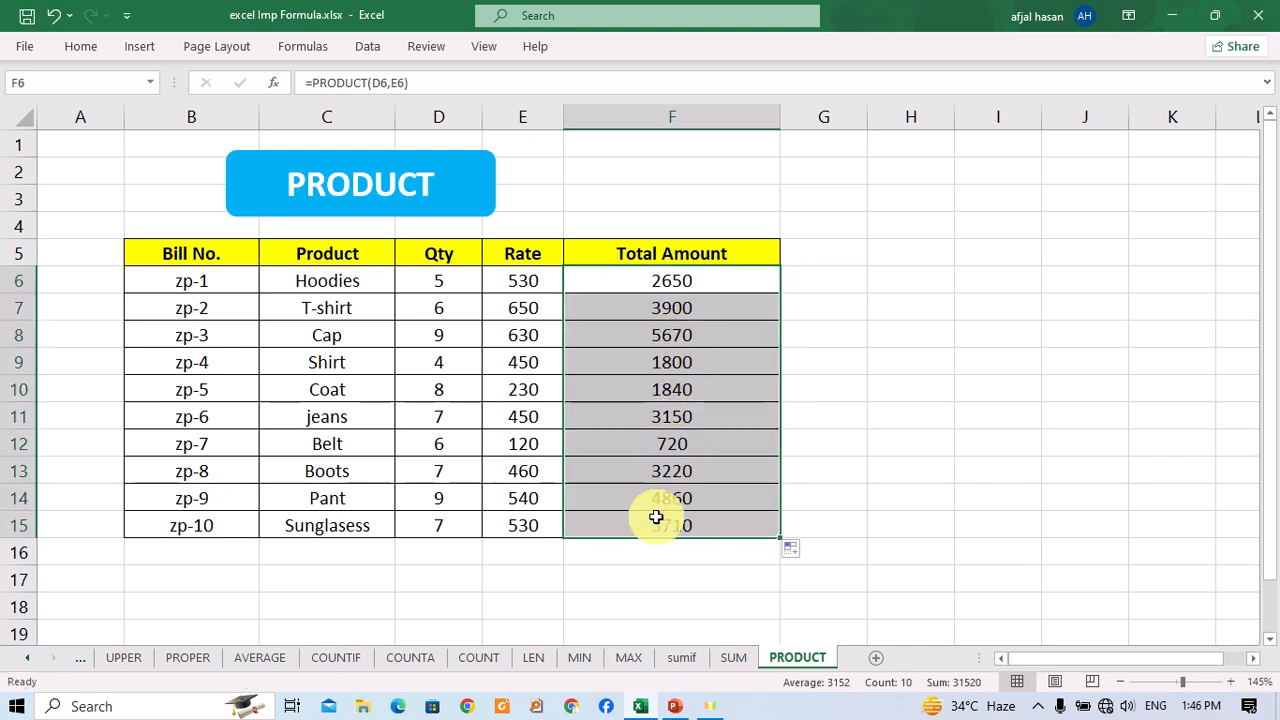
key(ctrl+z)
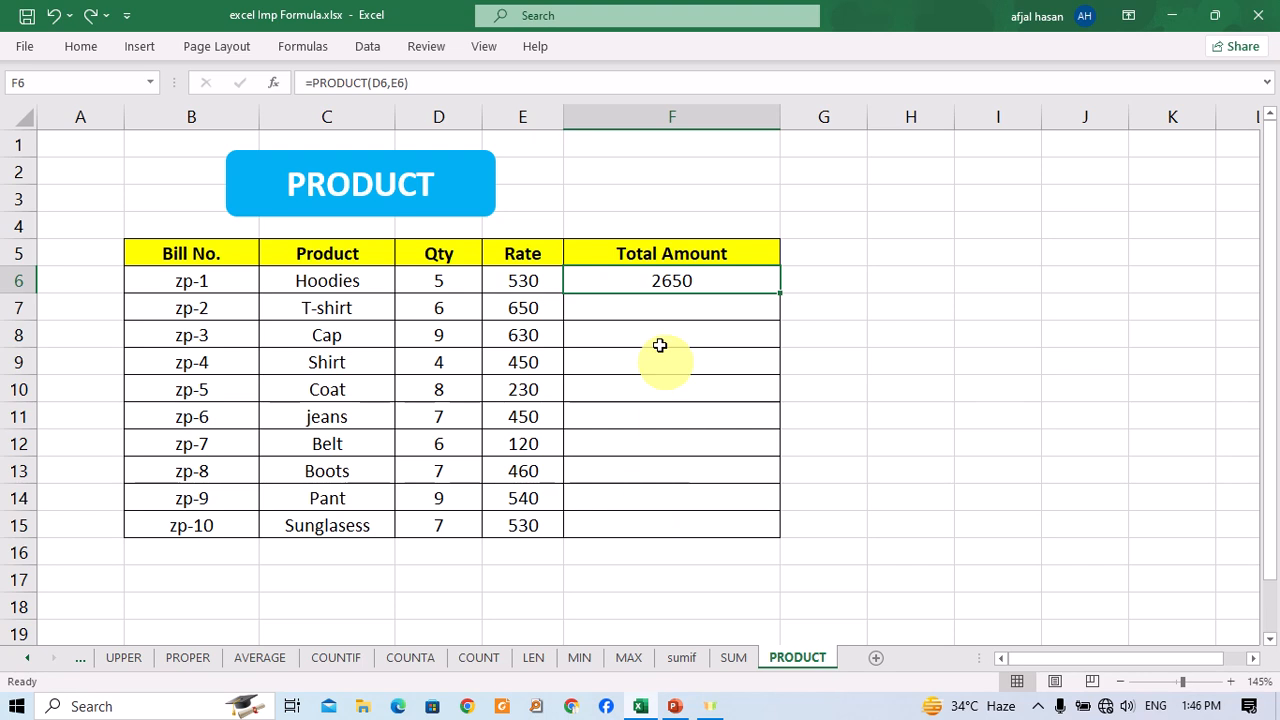
key(shift+Down)
key(shift+Down)
key(shift+Down)
key(shift+Down)
key(shift+Down)
key(shift+Down)
key(shift+Down)
key(shift+Down)
key(shift+Down)
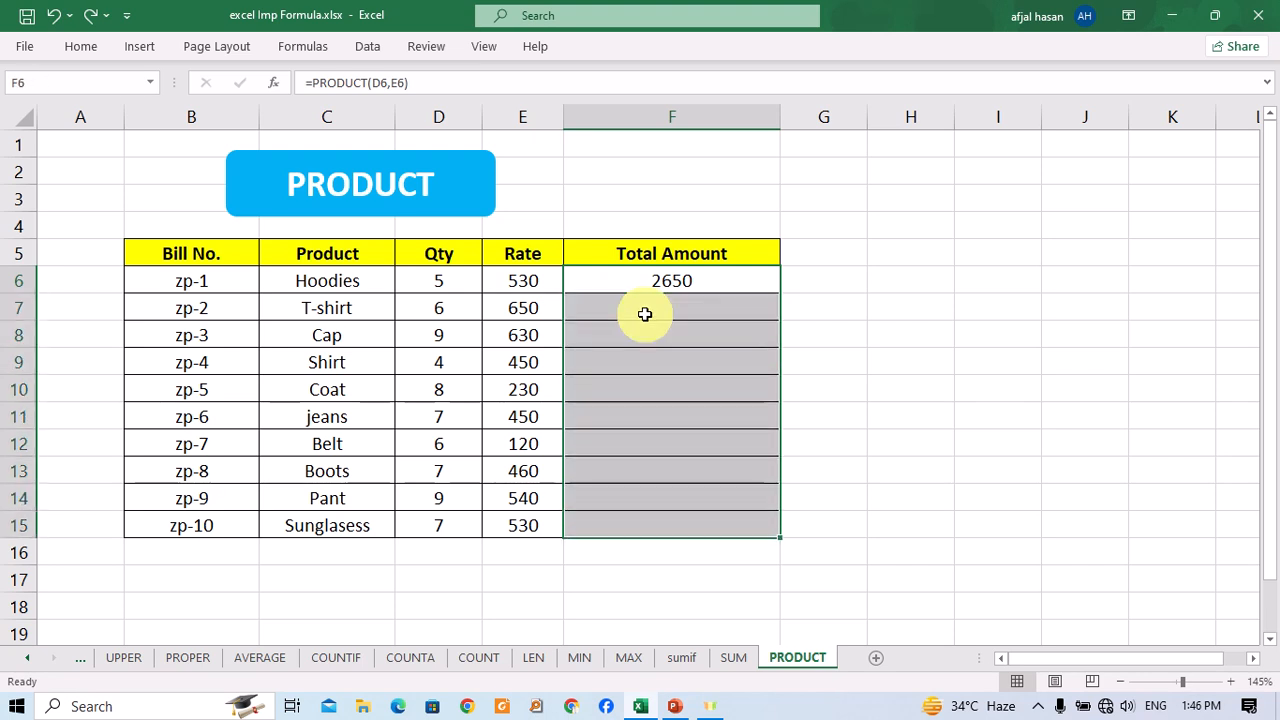
key(ctrl+d)
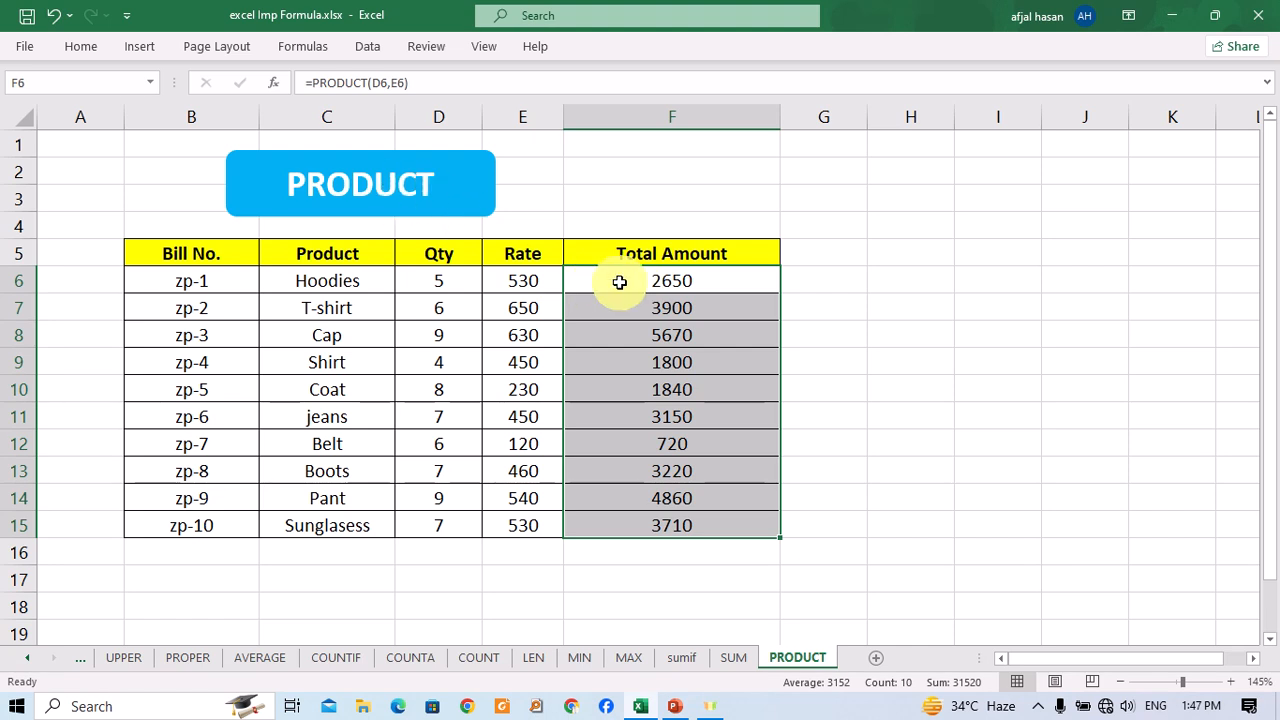
Clear the Total Amount cells F6:F15 and enter the multiplication formula =D6*E6 in F6.
key(Delete)
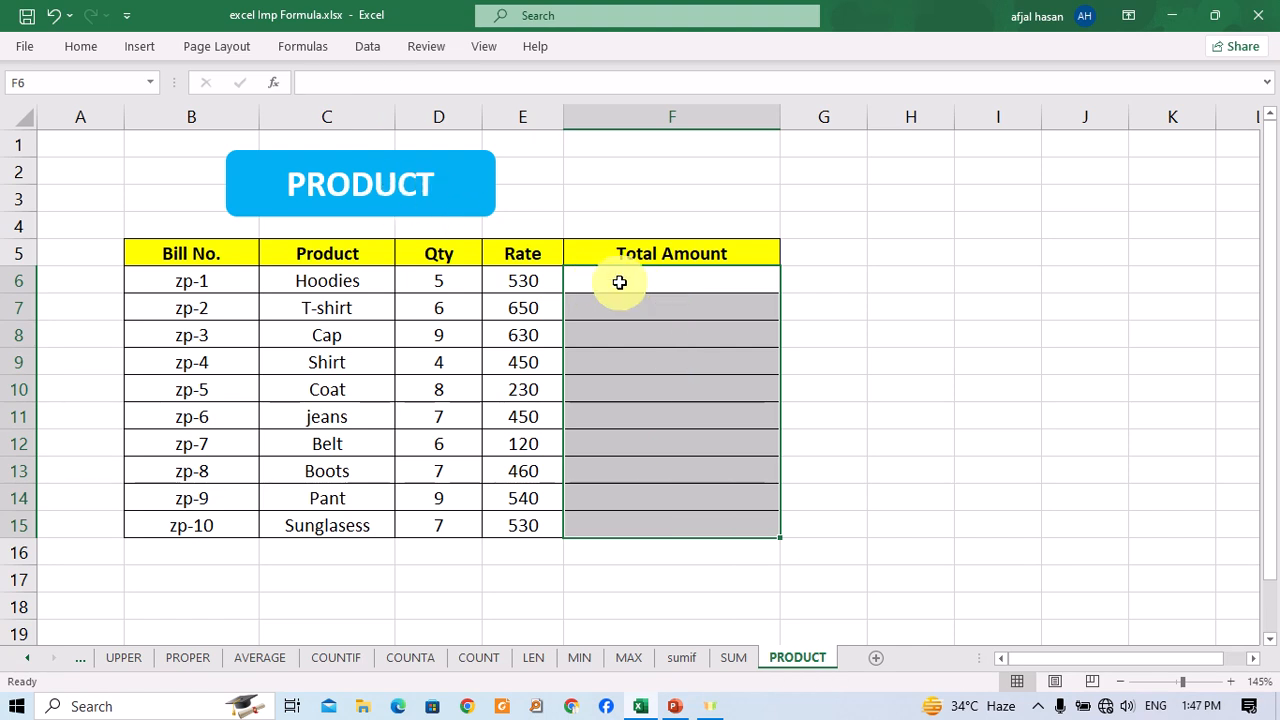
key(Down)
key(Up)
text(=)
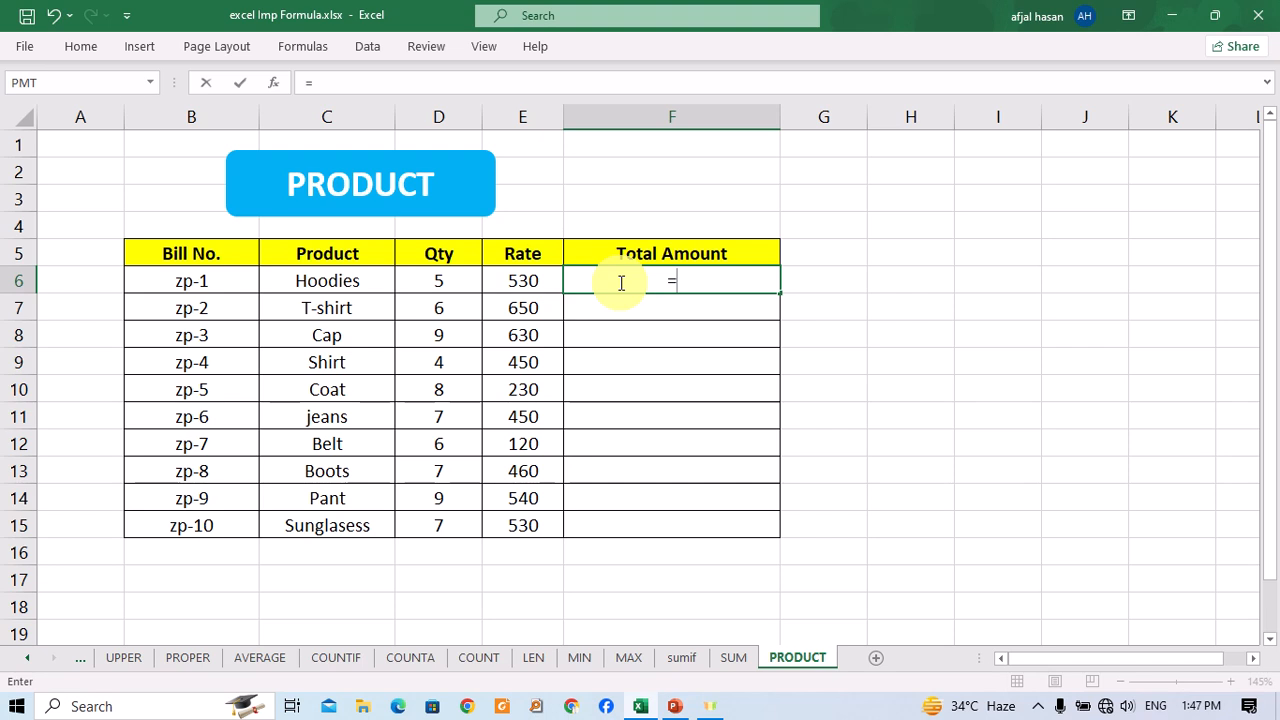
click(435, 285)
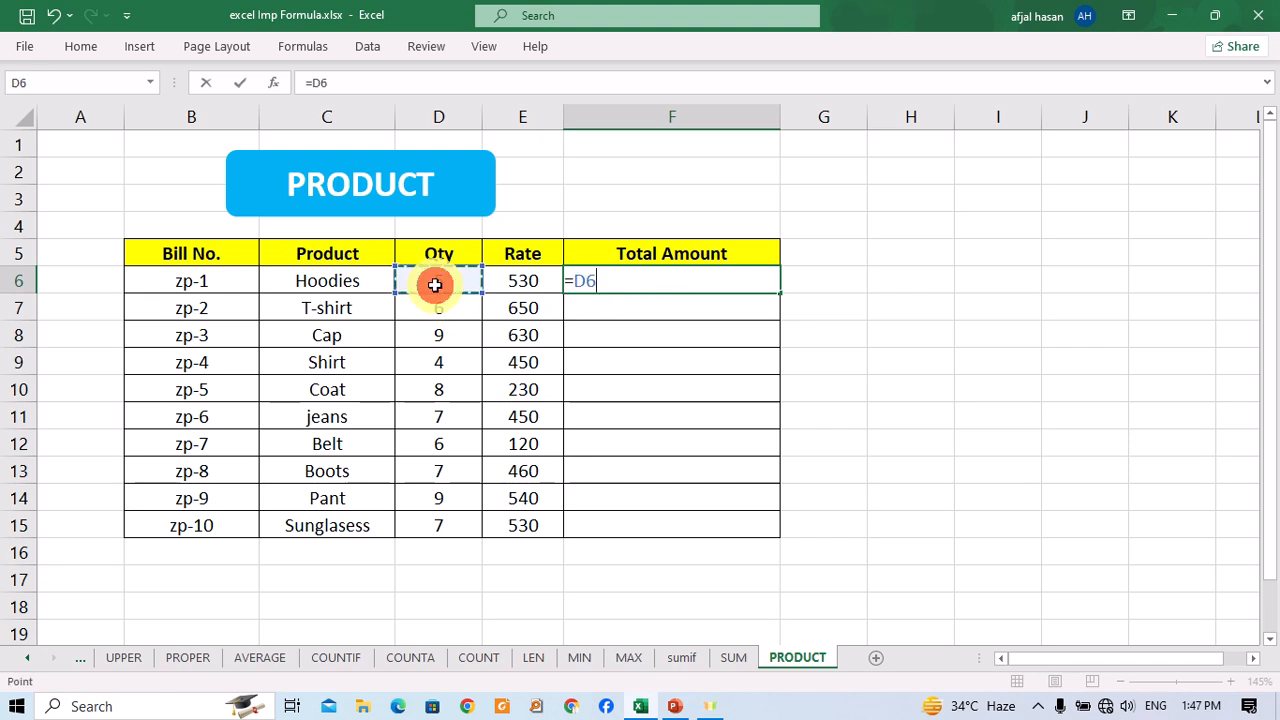
text(*)
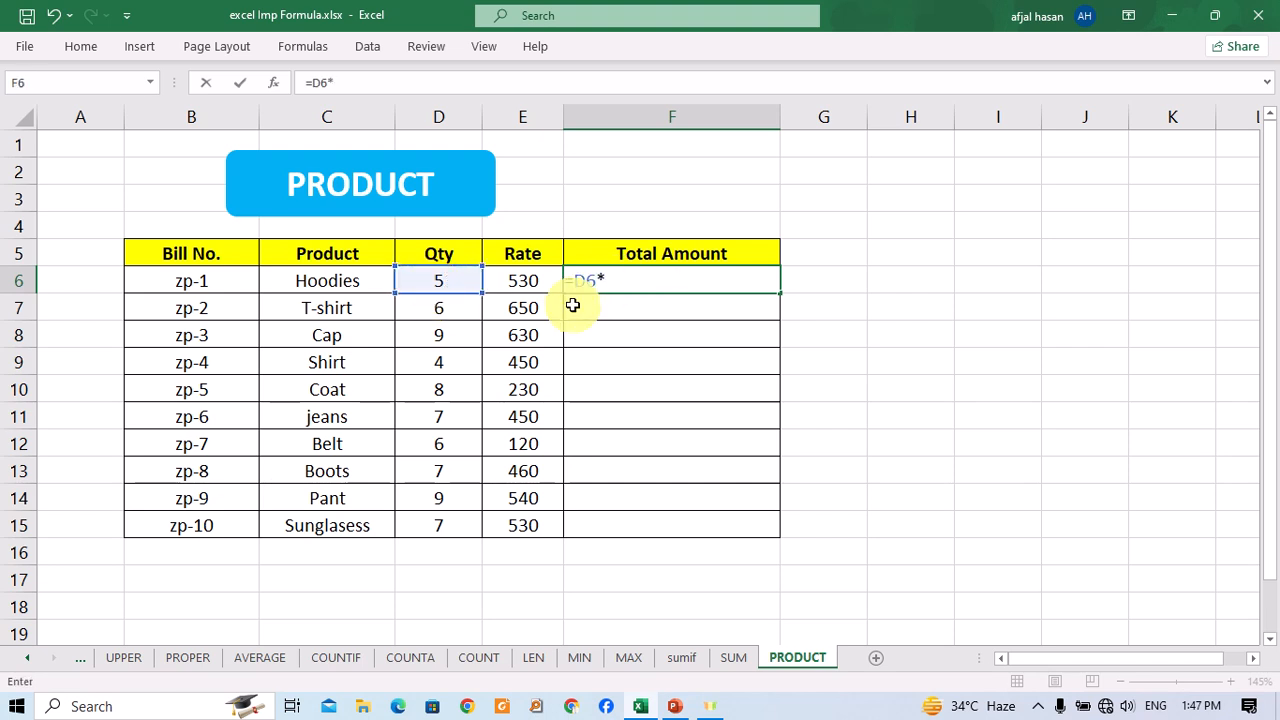
click(536, 276)
key(Return)
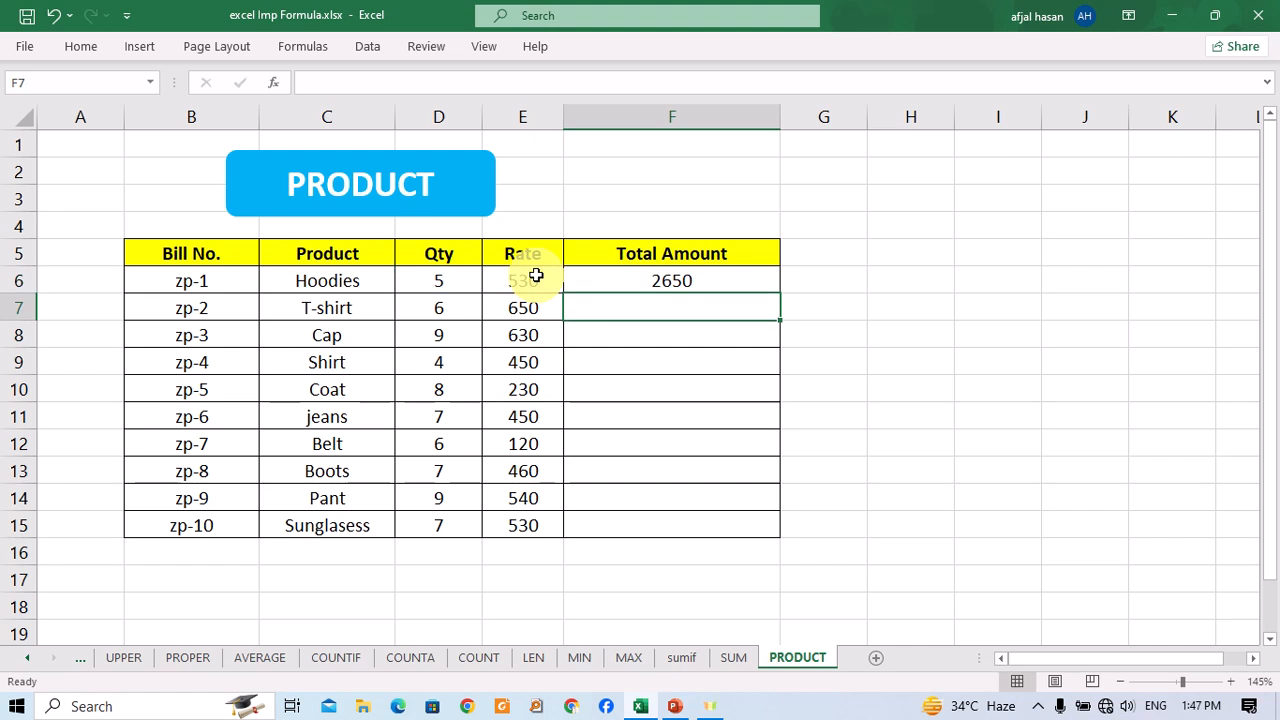
Fill the =D6*E6 formula from F6 down through F15 on the PRODUCT sheet.
key(Up)
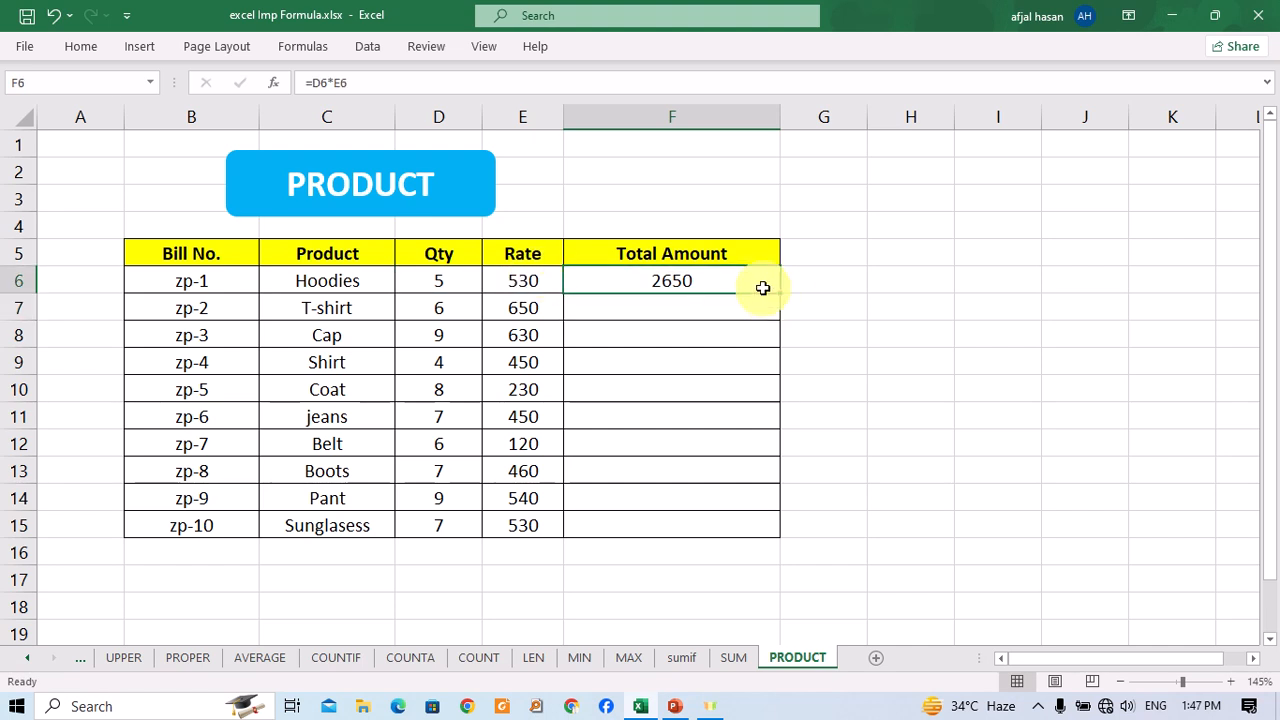
drag(757, 283, 729, 514)
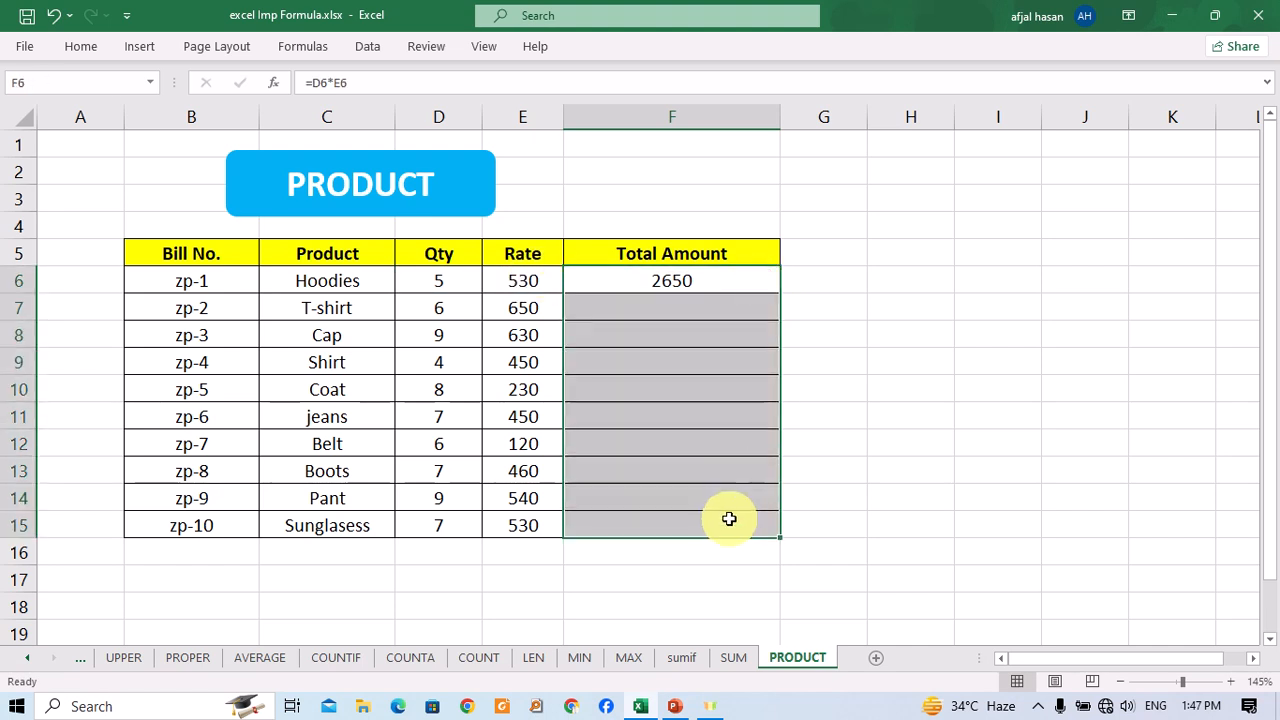
key(ctrl+d)
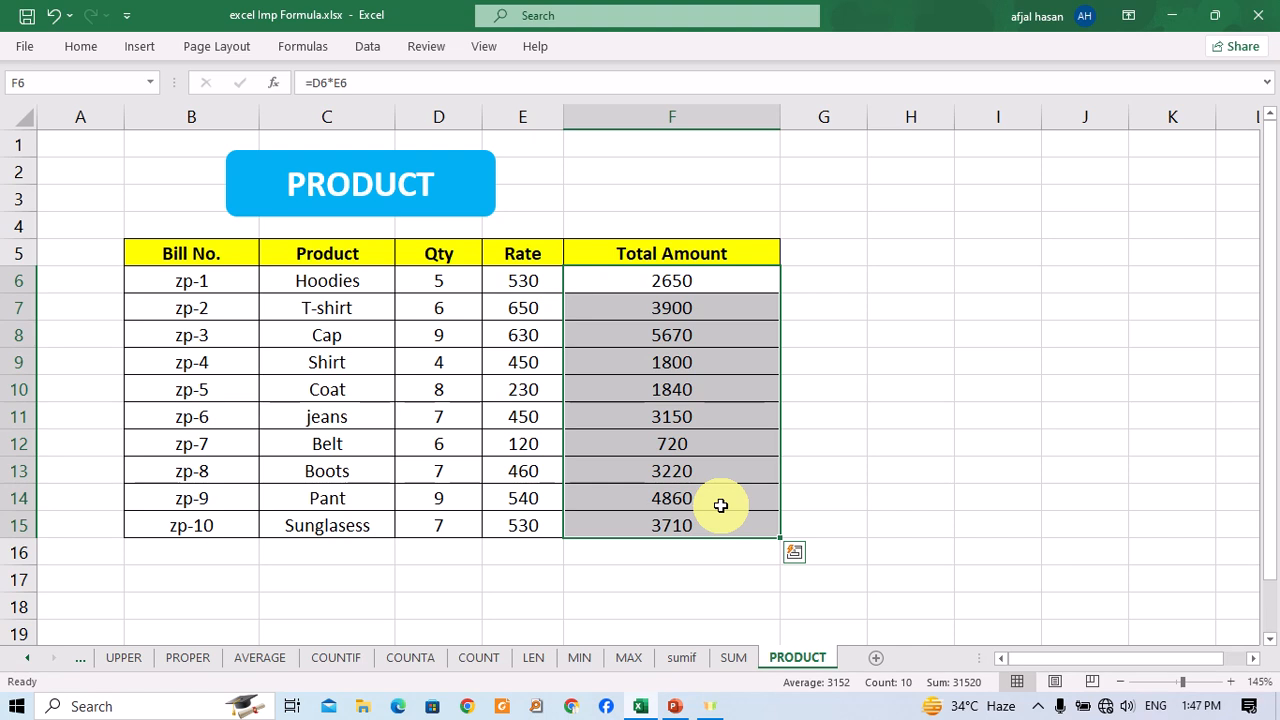
Switch to the SUM sheet and enter =D6*E6 in F6 for the Hoodies total amount.
click(735, 657)
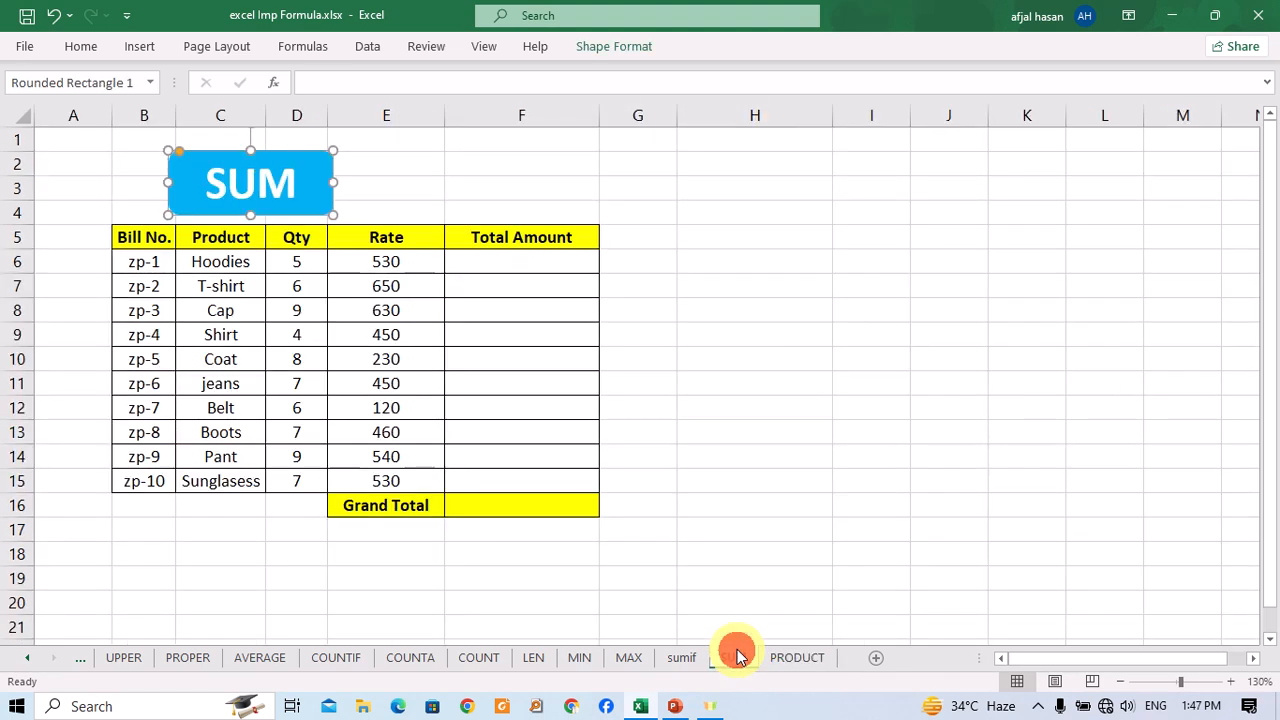
click(409, 262)
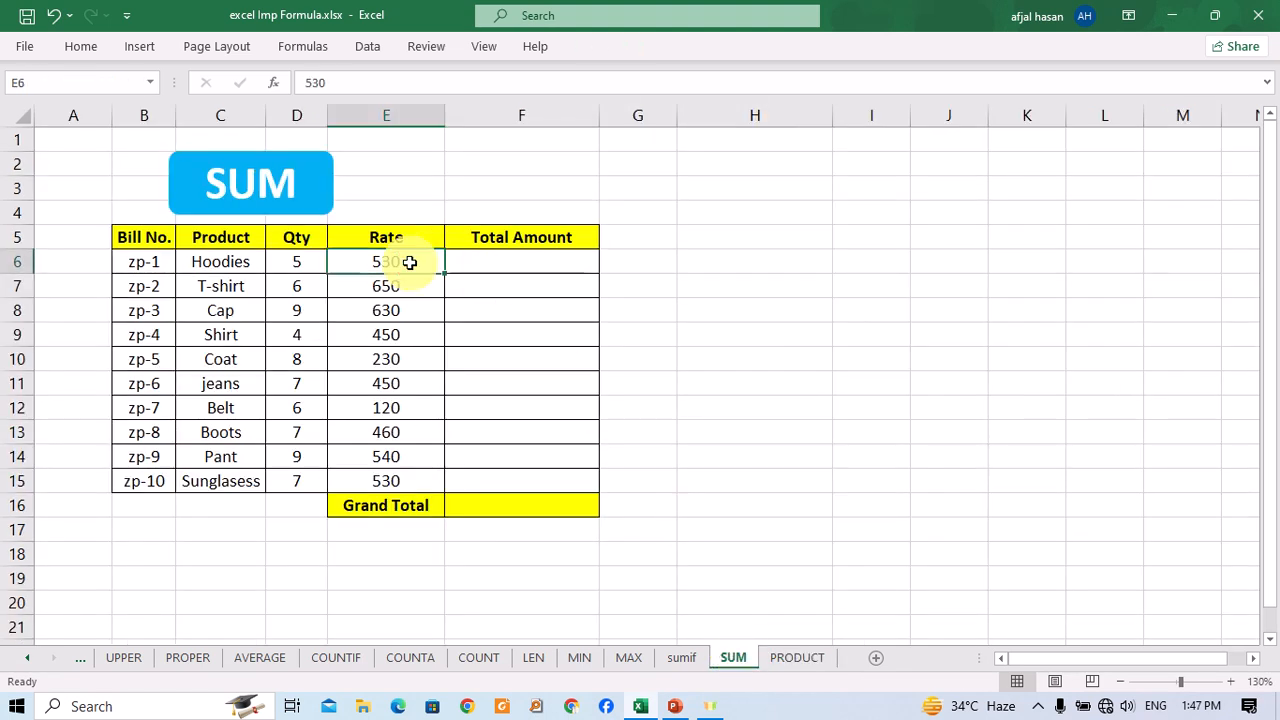
click(536, 260)
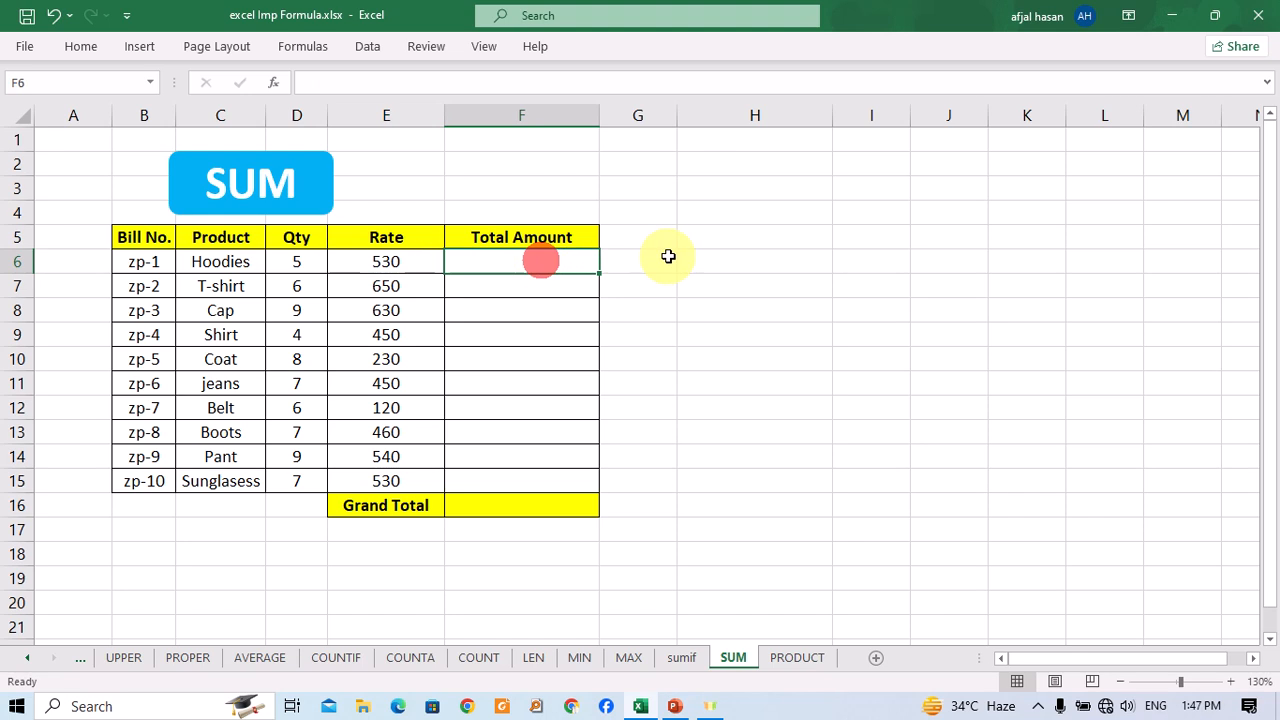
text(=)
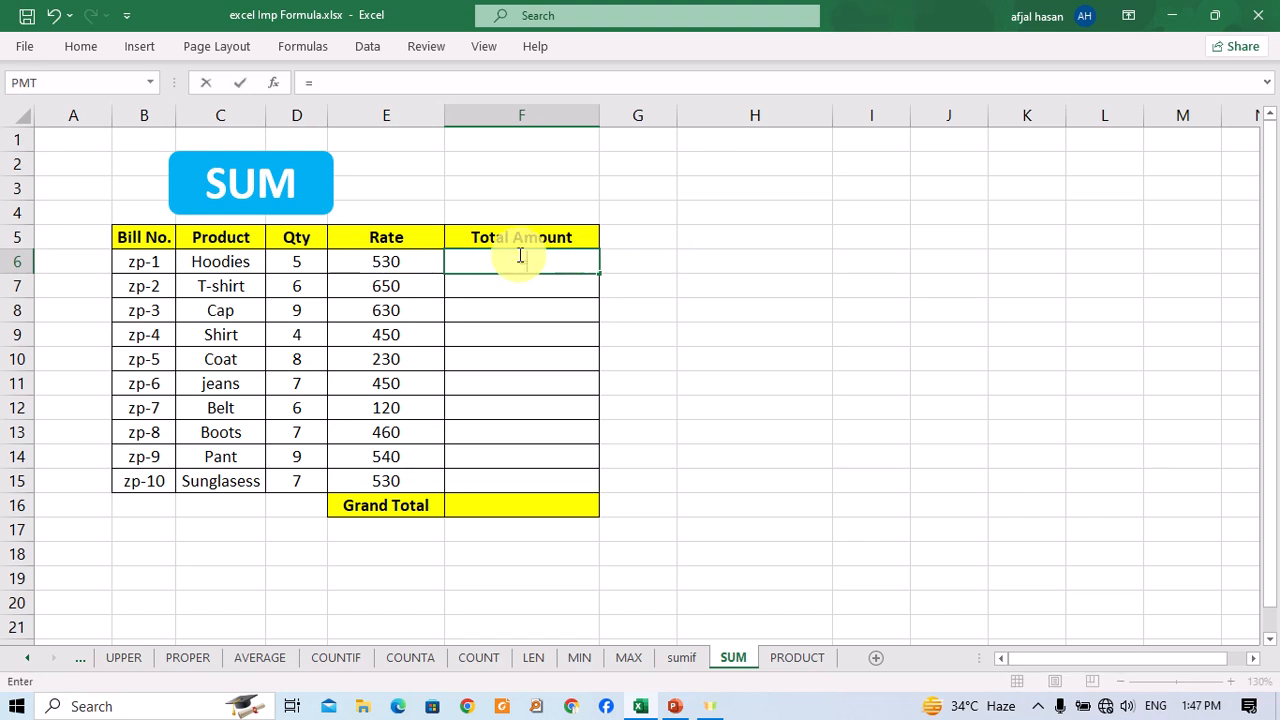
click(300, 255)
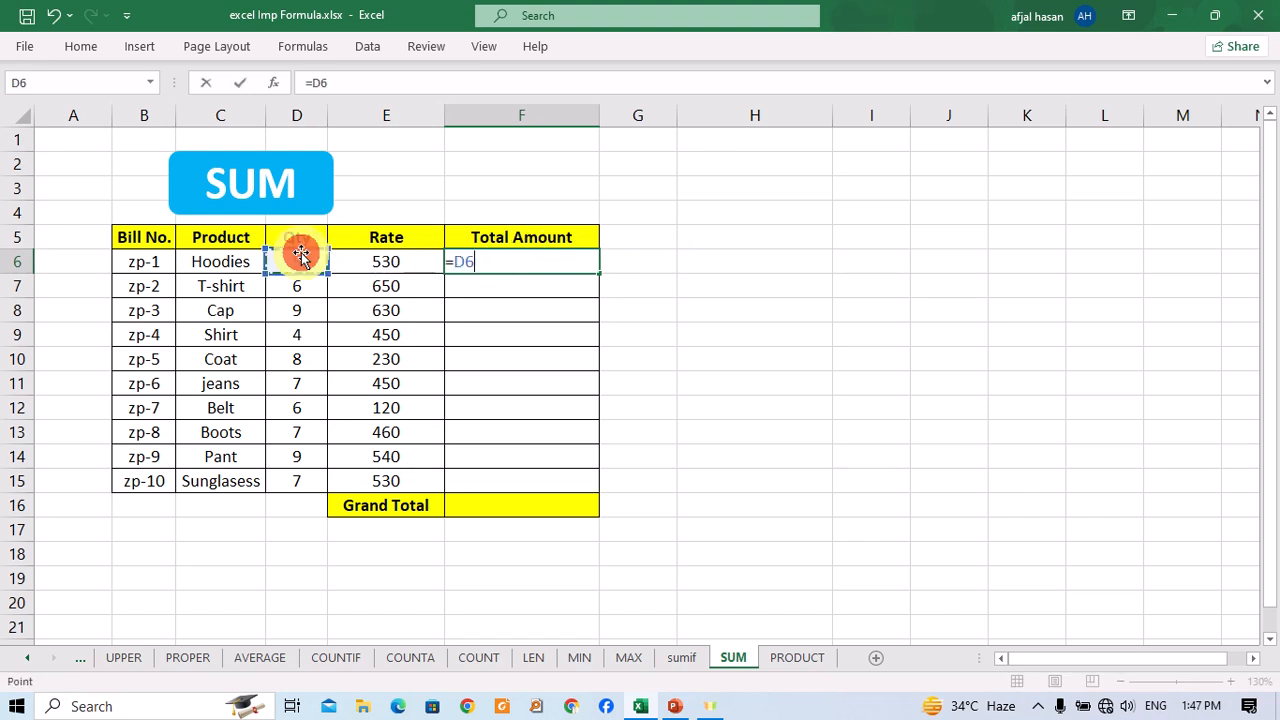
text(*)
click(386, 257)
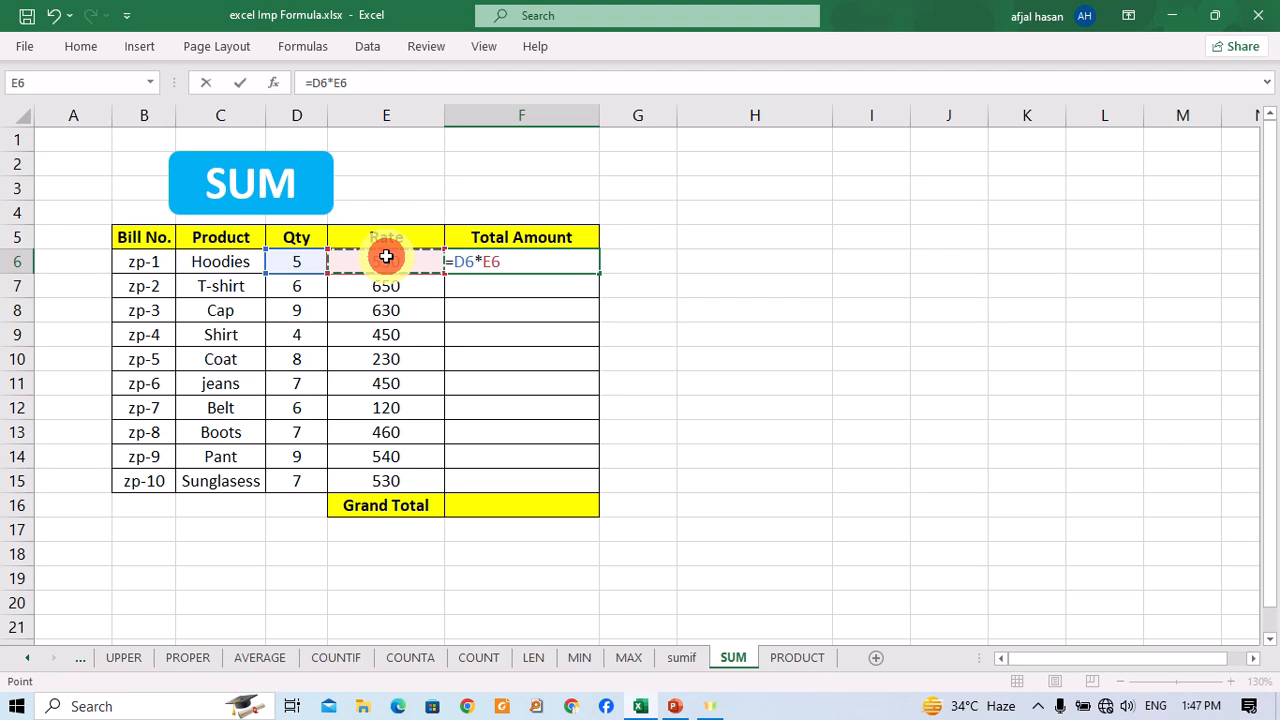
key(Return)
Fill the total amount formula from F6 down through F15 on the SUM sheet.
key(Up)
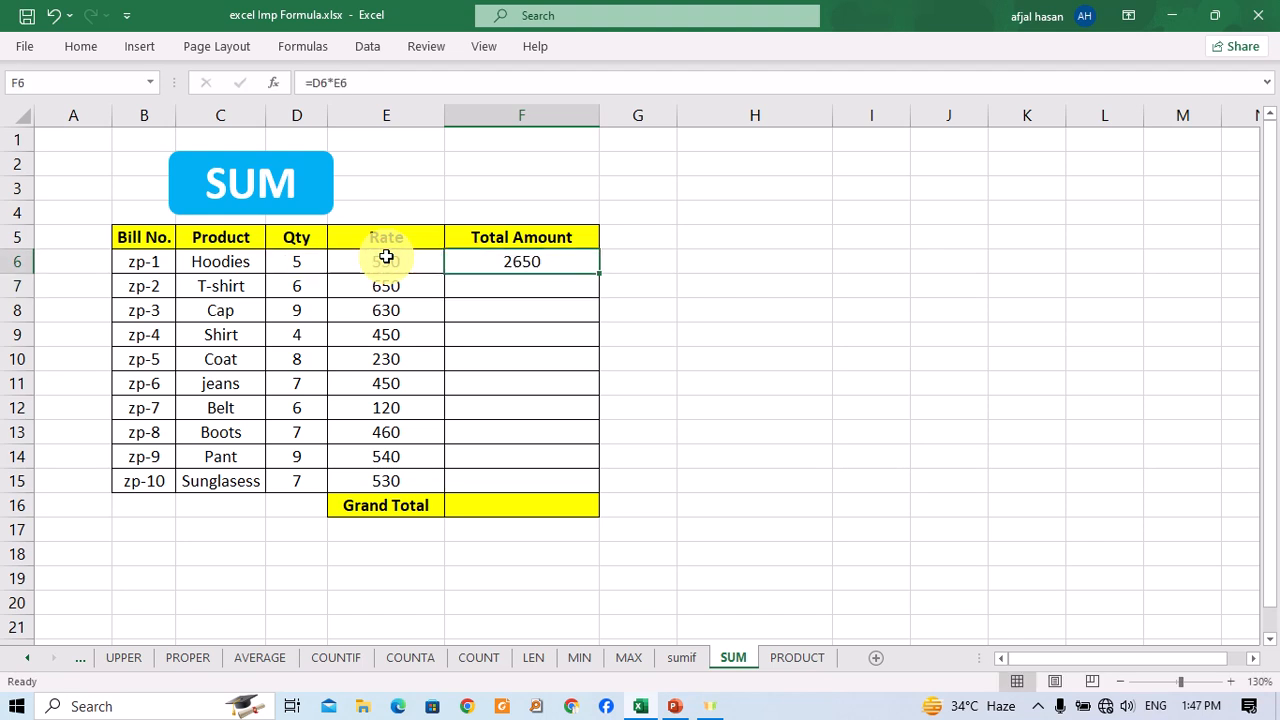
key(shift+Down)
key(shift+Down)
key(shift+Down)
key(shift+Down)
key(shift+Down)
key(shift+Down)
key(shift+Down)
key(shift+Down)
key(shift+Down)
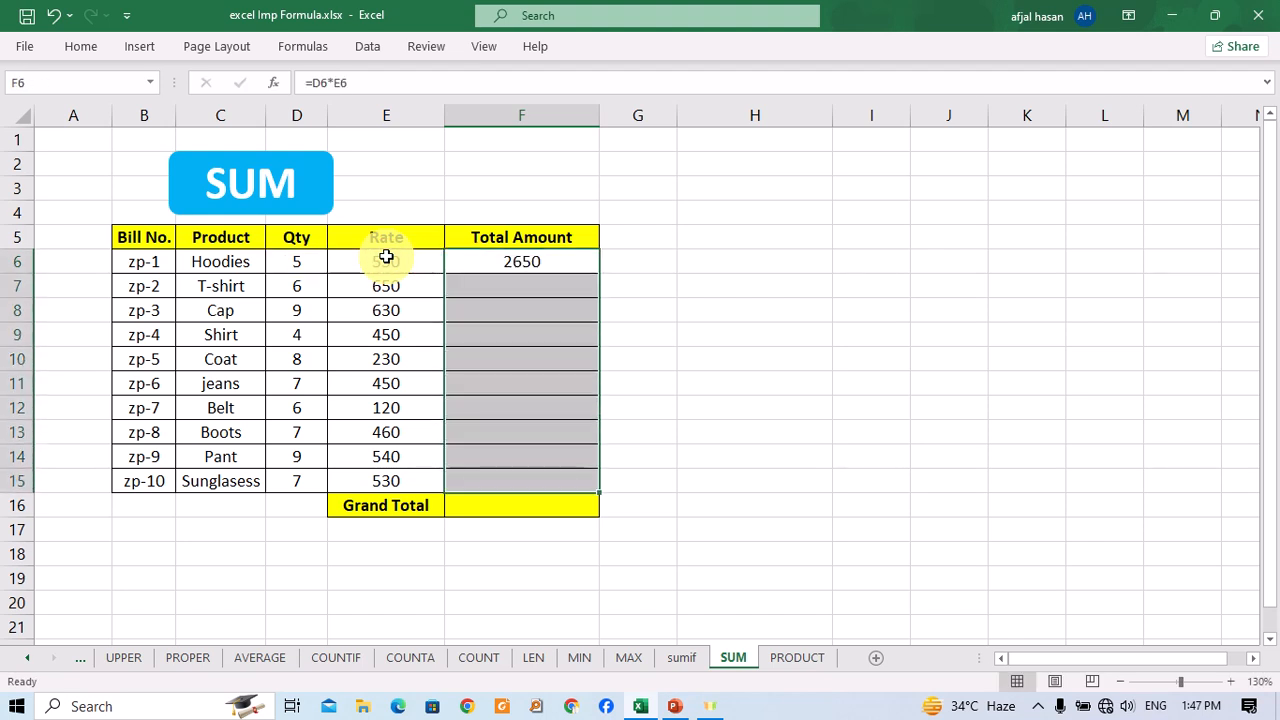
key(ctrl+d)
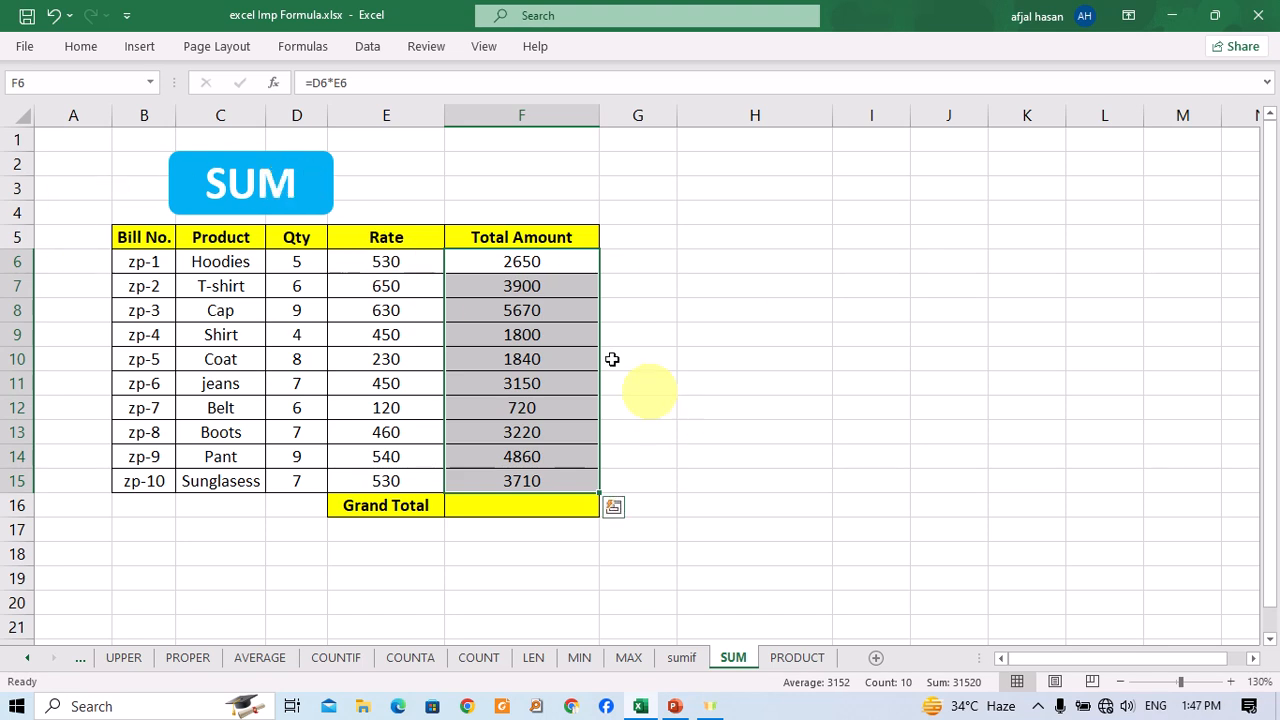
Enter =SUM(F6:F15) in the Grand Total cell F16 to add up the total amounts.
click(518, 502)
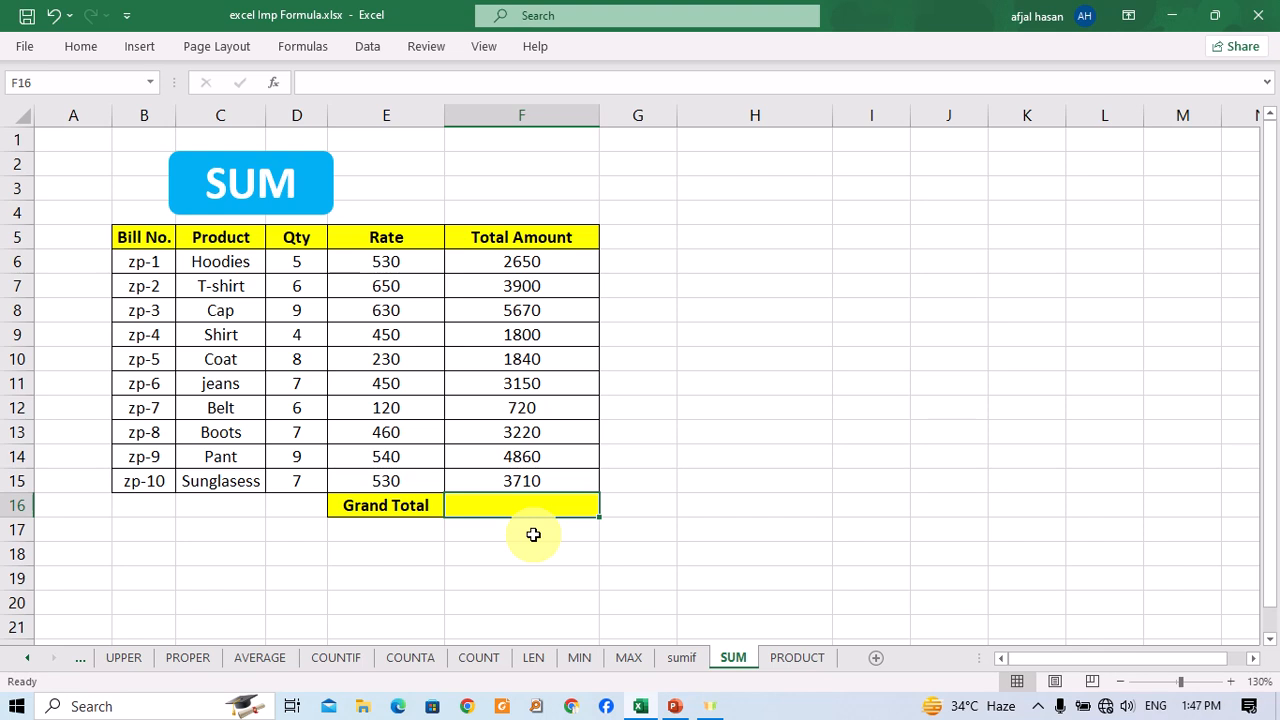
text(=sum)
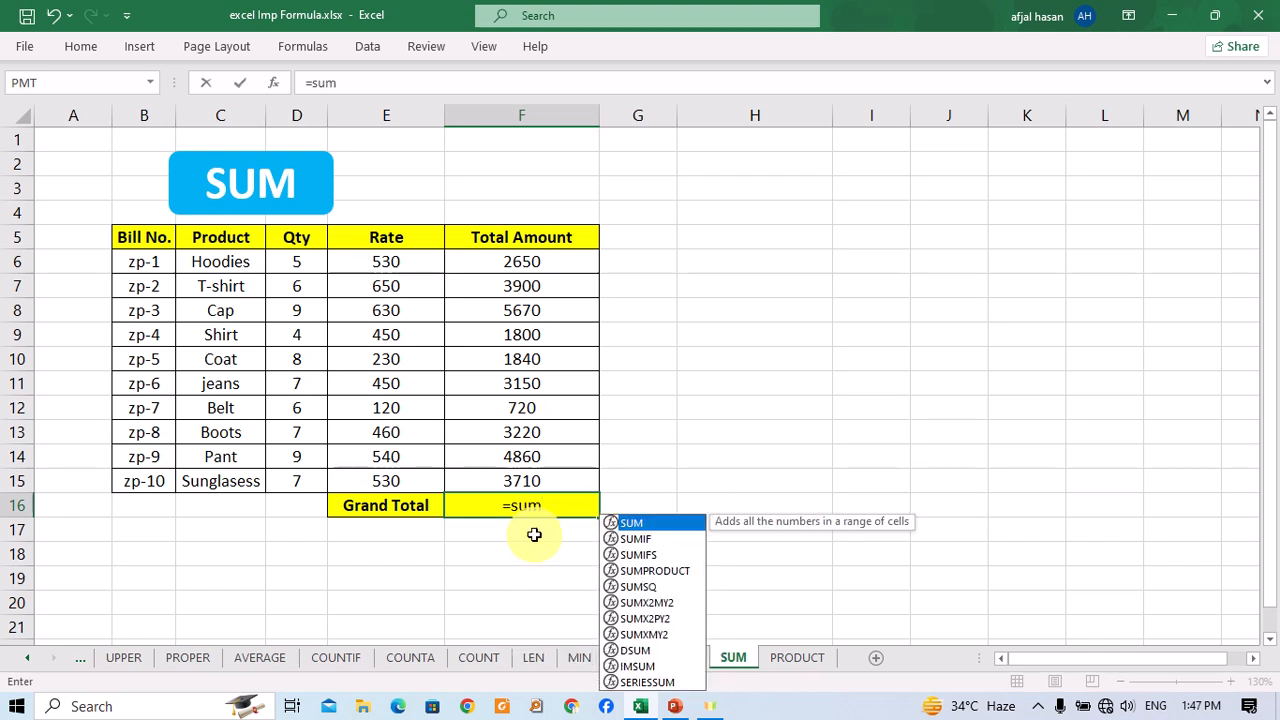
key(Tab)
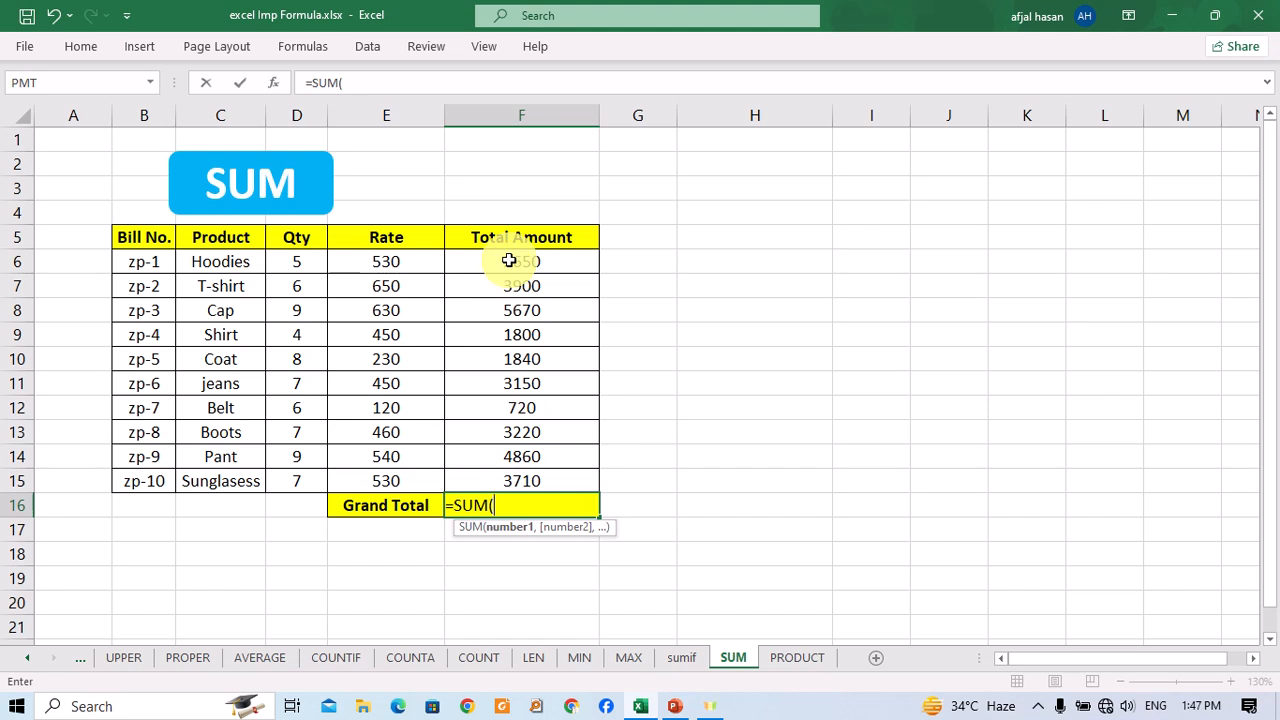
drag(510, 262, 515, 479)
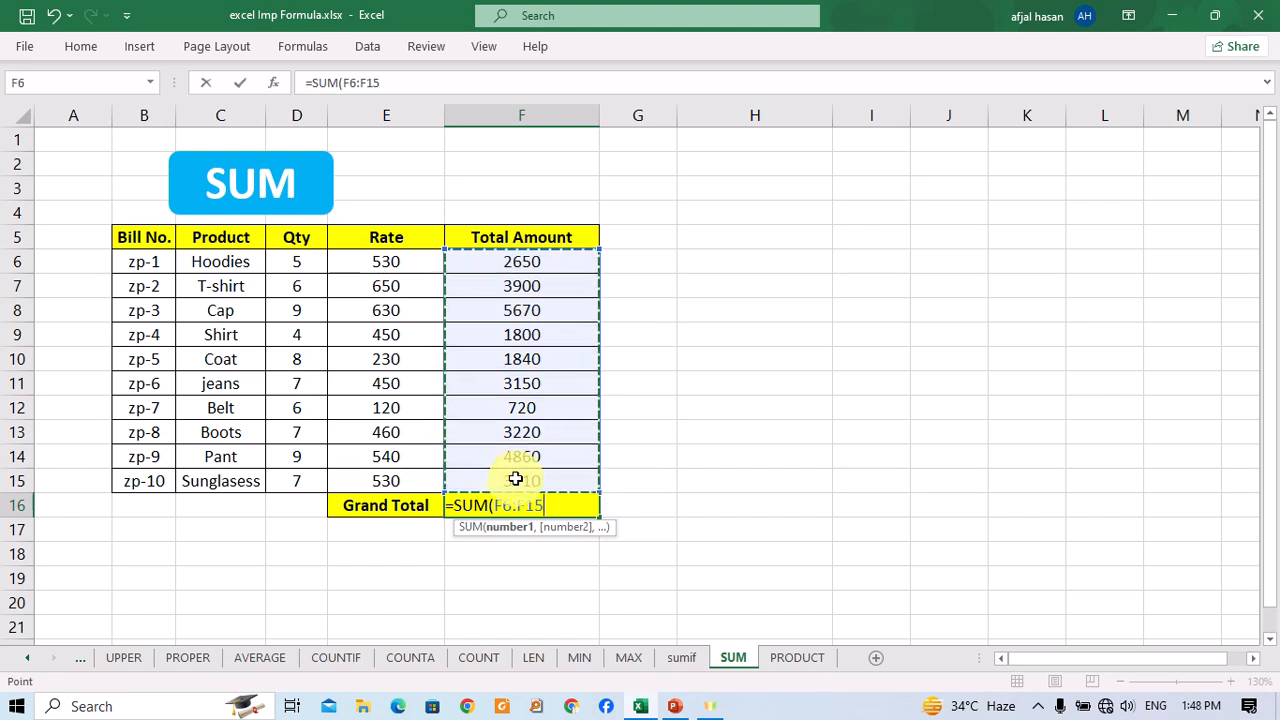
text())
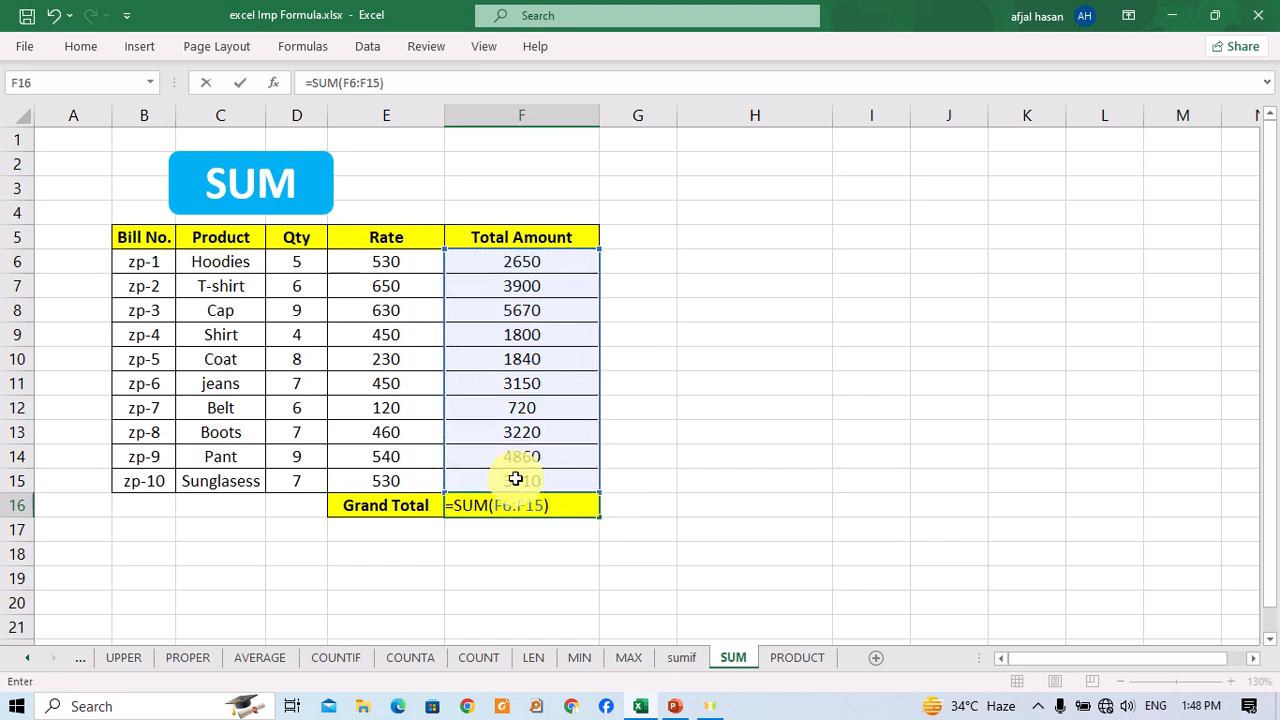
key(Return)
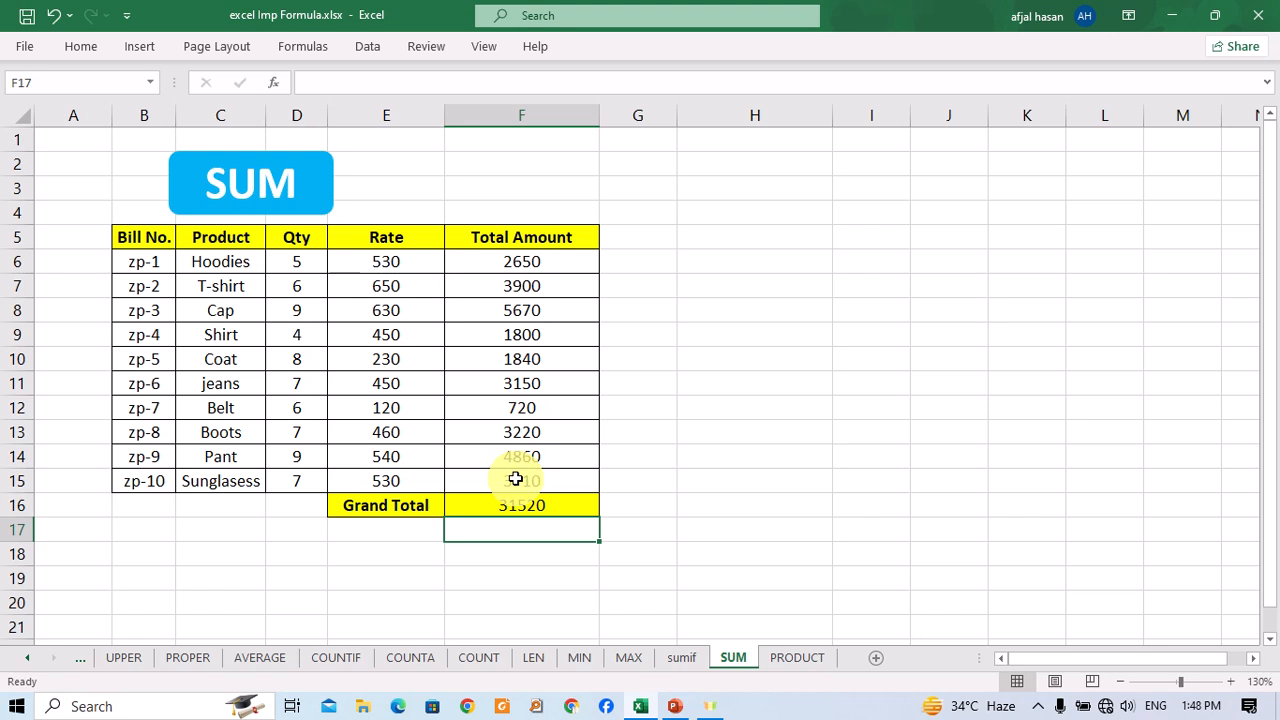
Clear the Grand Total cell F16 and re-enter =SUM(F6:F15) there with AutoSum.
key(Up)
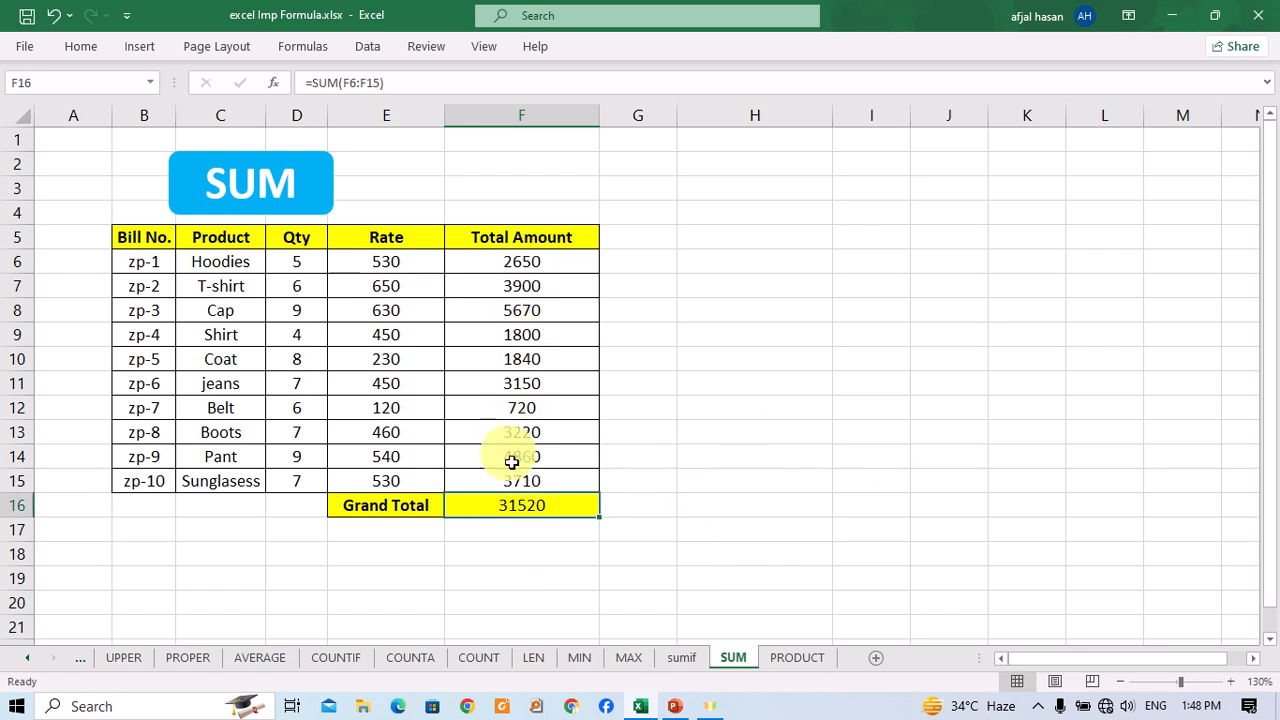
key(Delete)
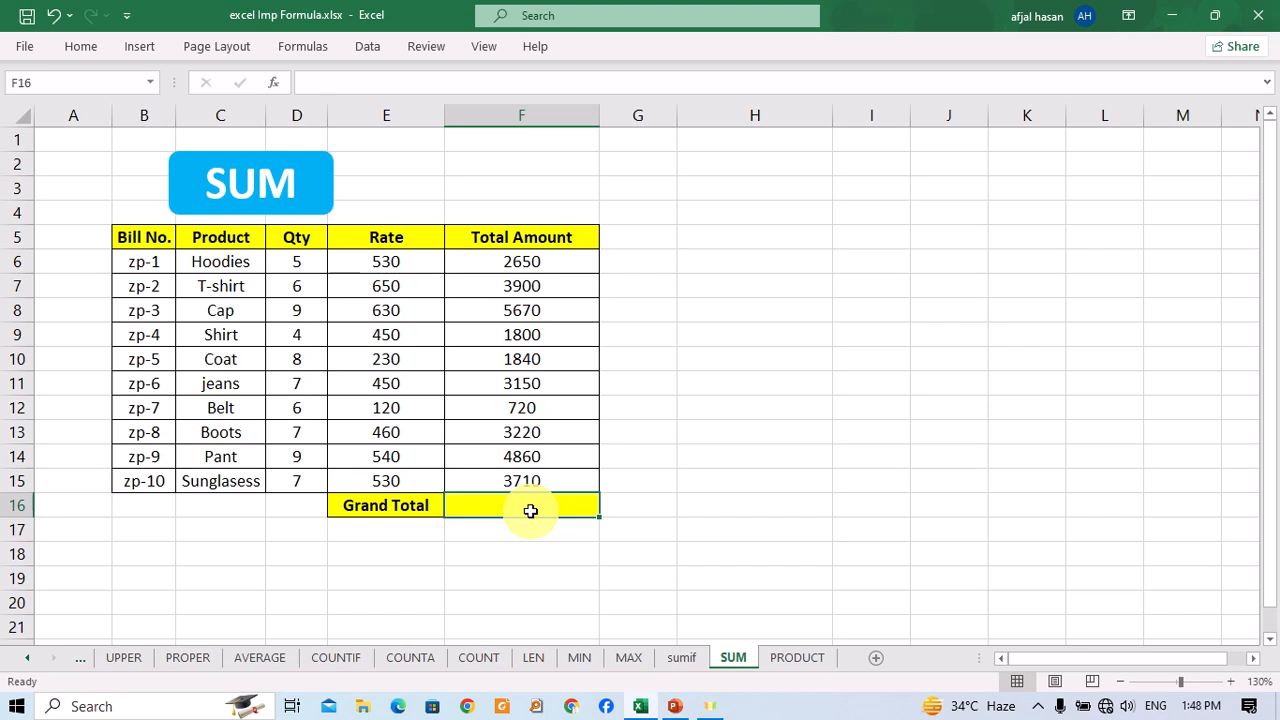
key(alt+equal)
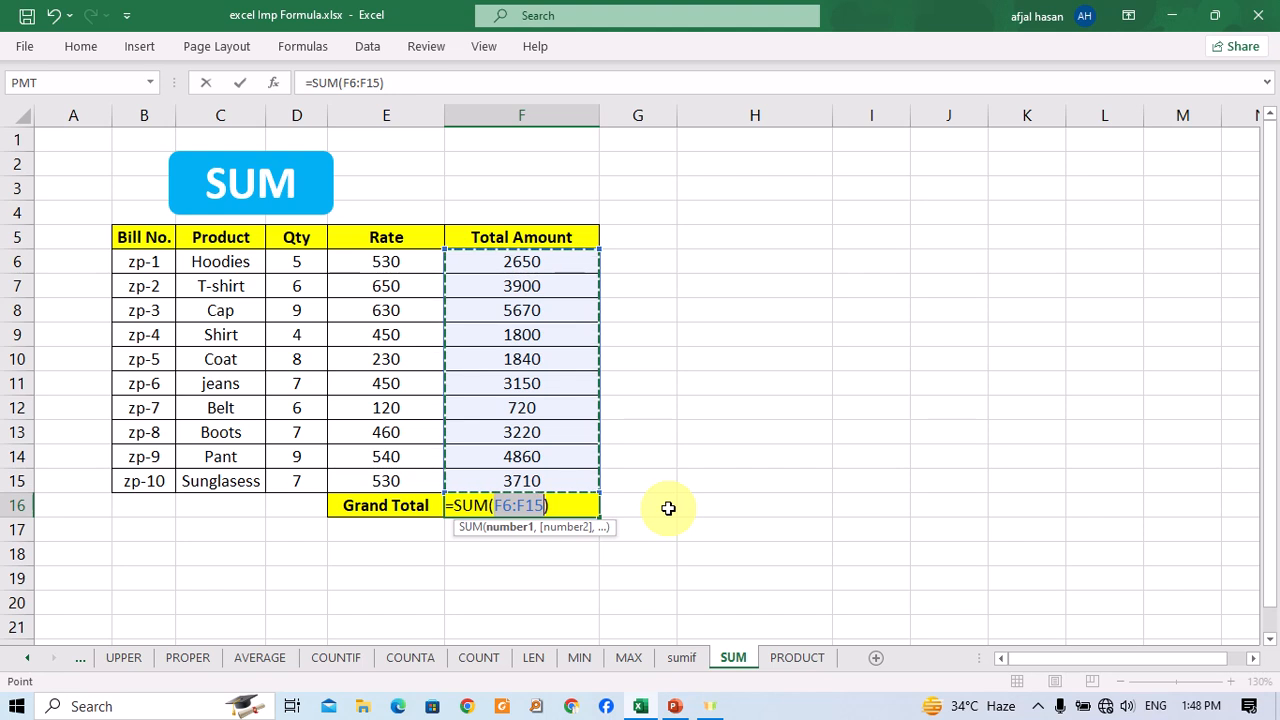
key(ctrl+Return)
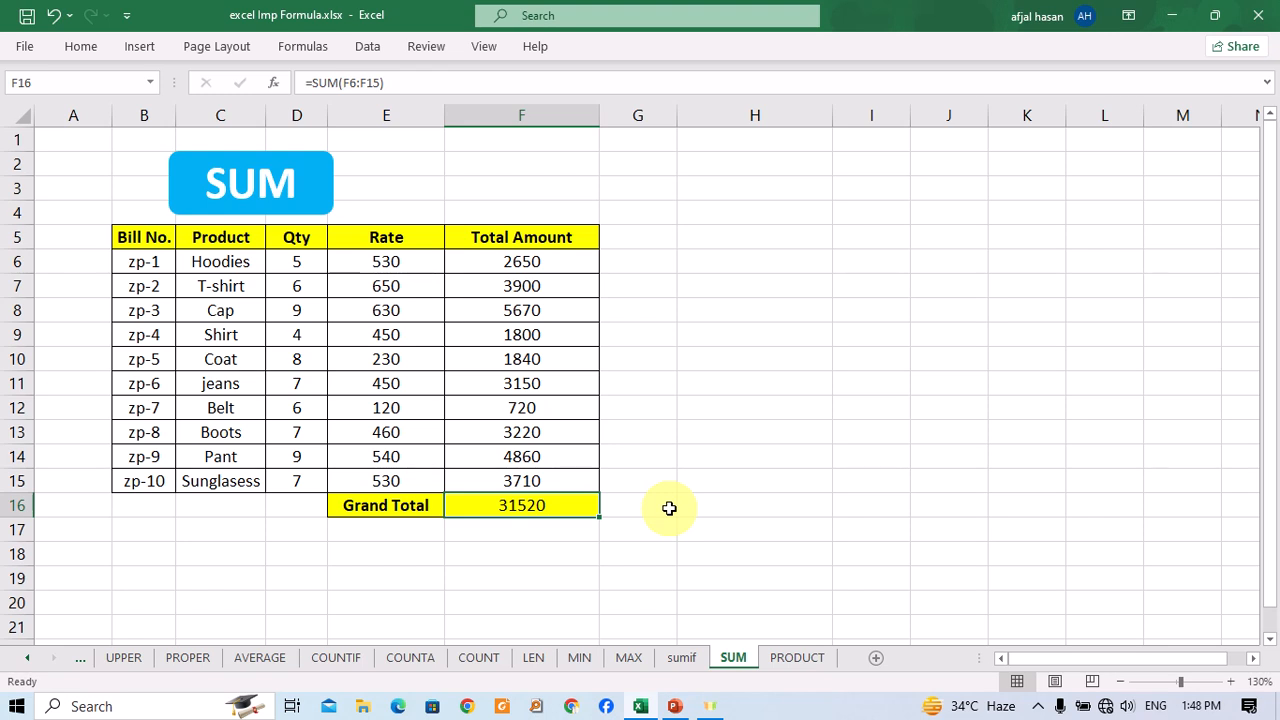
Switch to the sumif sheet, widen column E to fit the Grand Total label, and enter =D6*E6 in F6.
click(682, 657)
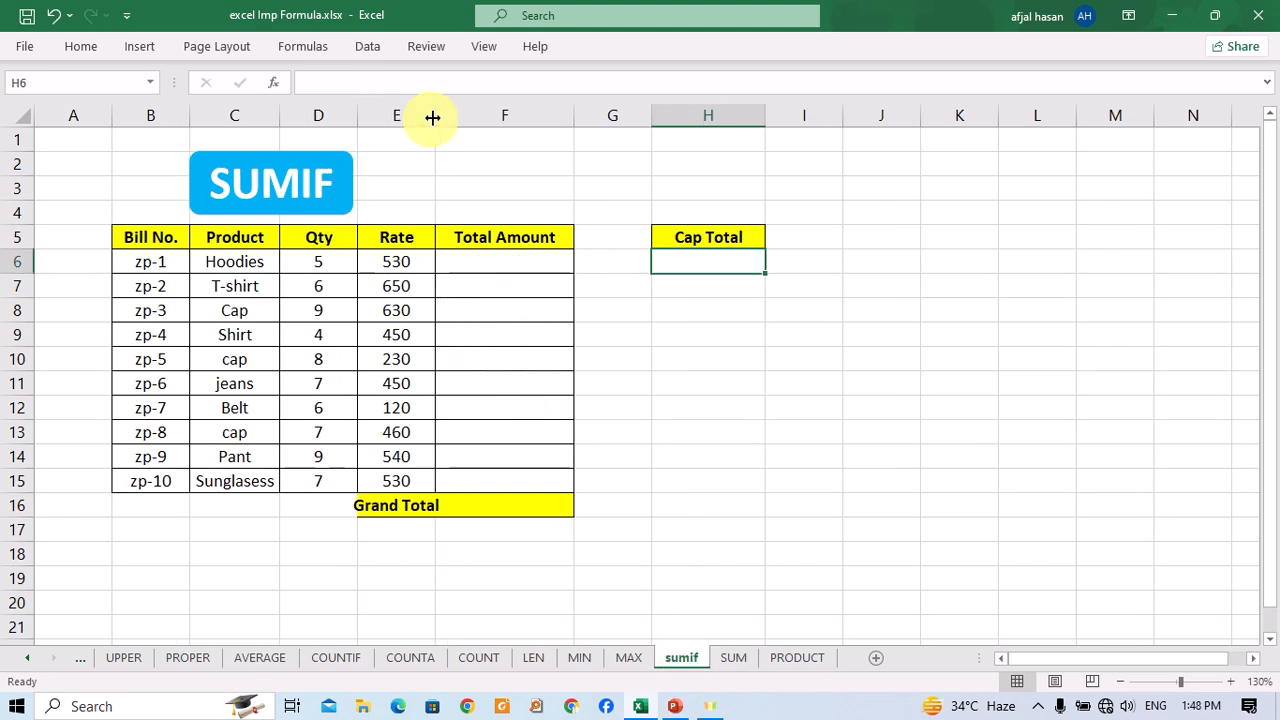
drag(432, 117, 454, 117)
click(497, 269)
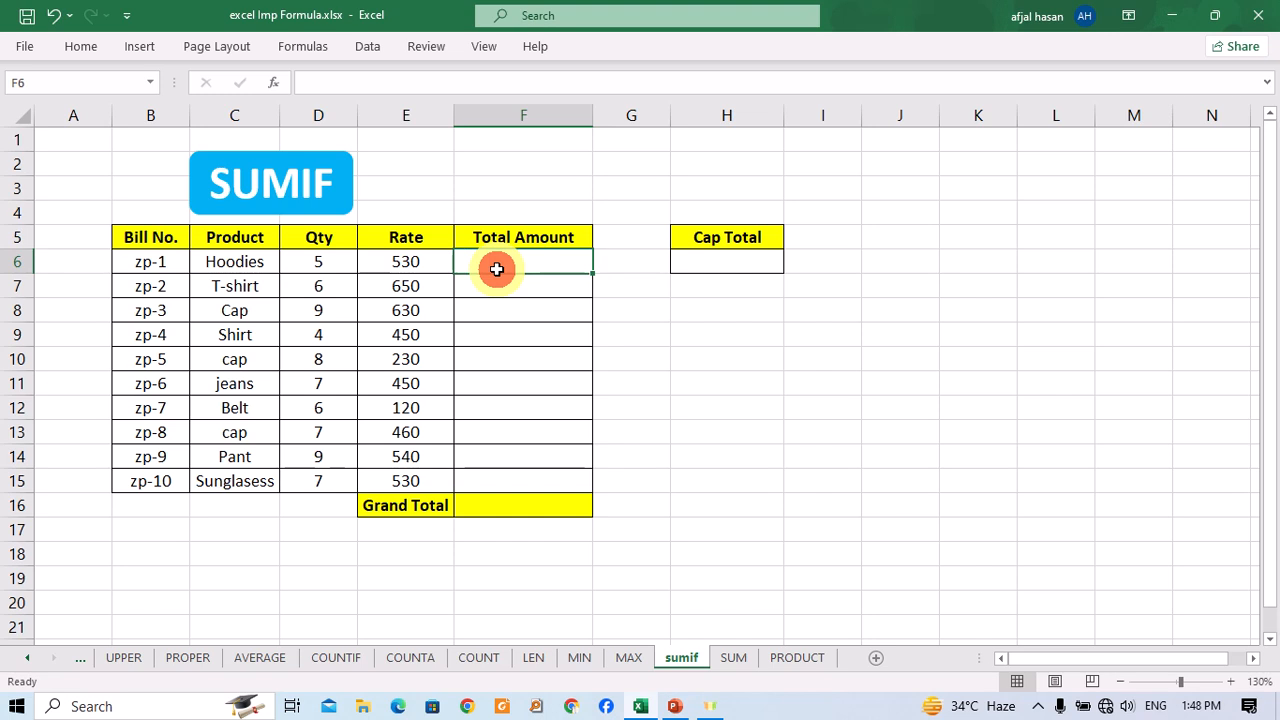
text(=)
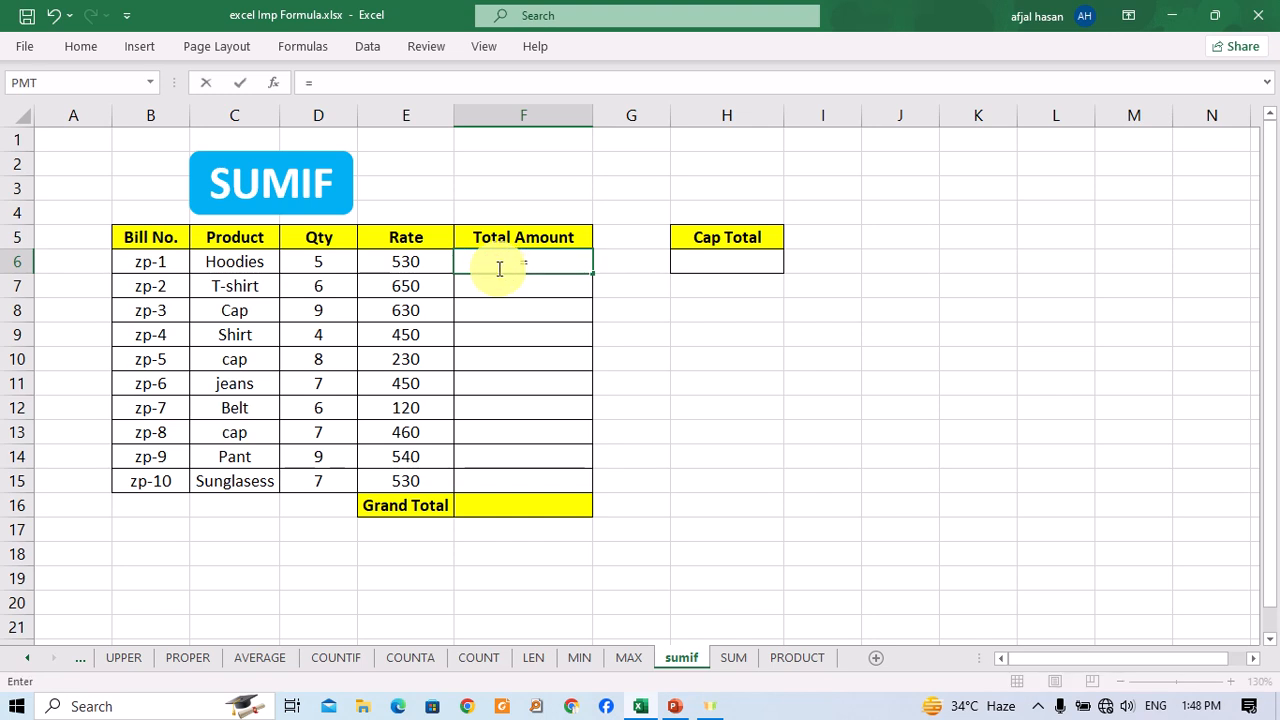
key(Left)
key(Left)
text(*)
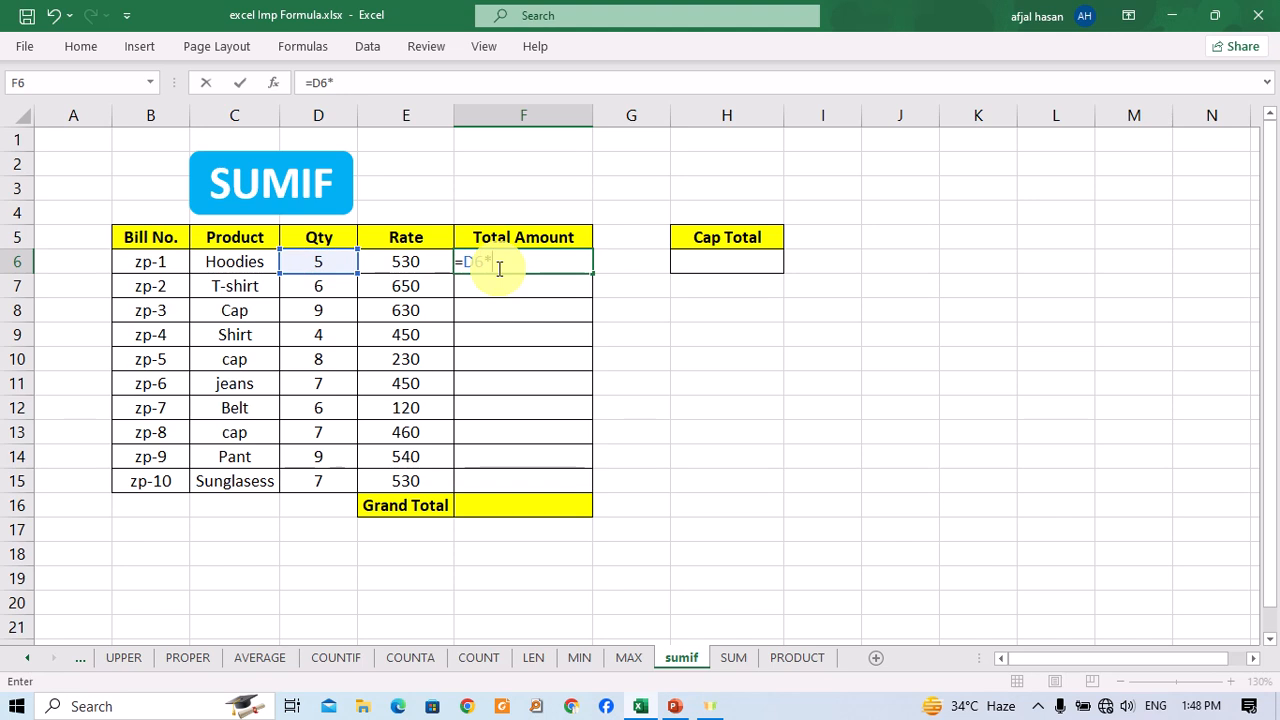
key(Left)
key(Return)
Fill the =D6*E6 formula from F6 down through F15 on the sumif sheet.
key(Up)
key(shift+Down)
key(shift+Down)
key(shift+Down)
key(shift+Down)
key(shift+Down)
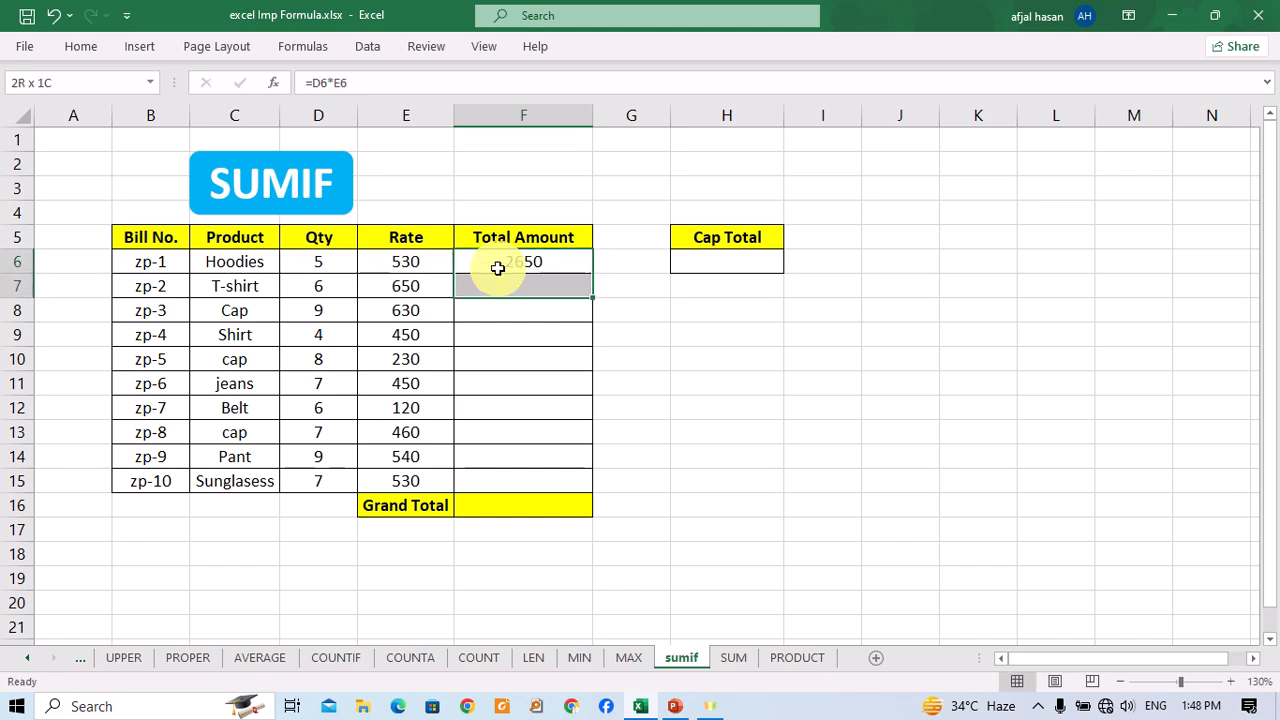
key(shift+Down)
key(shift+Down)
key(shift+Down)
key(shift+Down)
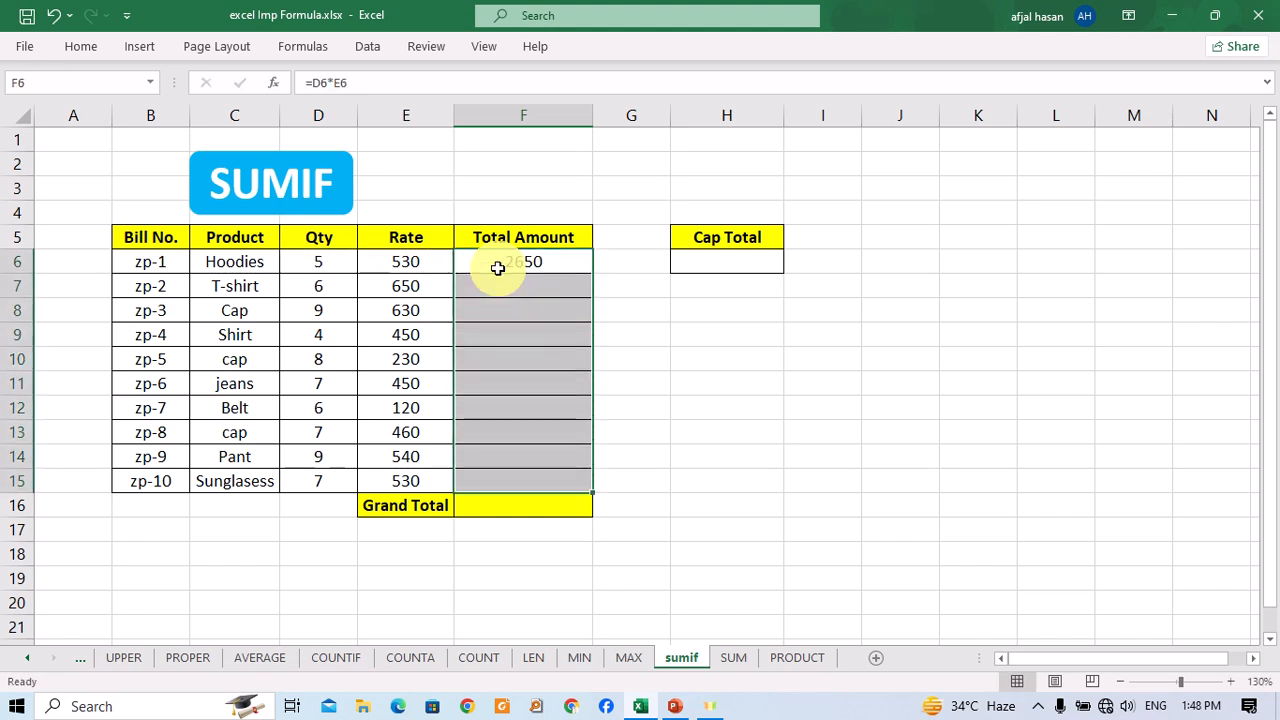
key(ctrl+d)
Insert =SUM(F6:F15) with AutoSum in the sumif sheet's Grand Total cell F16.
key(Down)
key(Down)
key(Down)
key(Down)
key(Down)
key(Down)
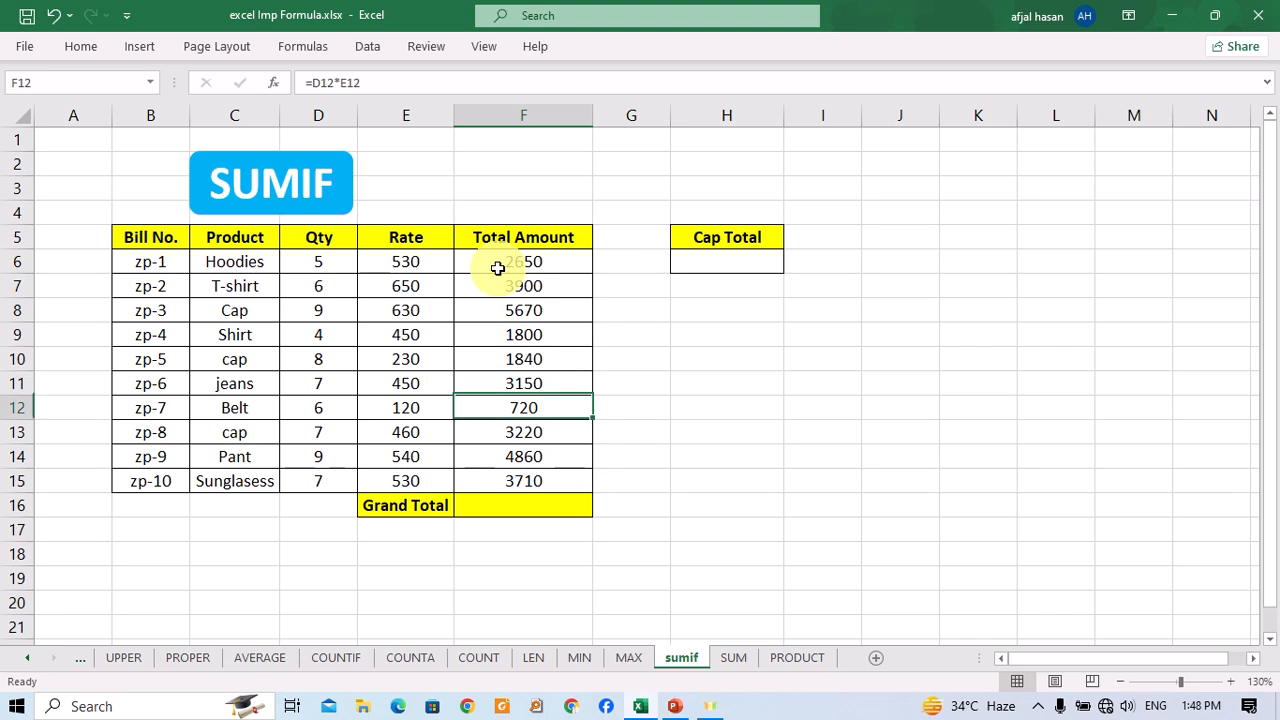
key(Down)
key(Down)
key(Down)
key(Down)
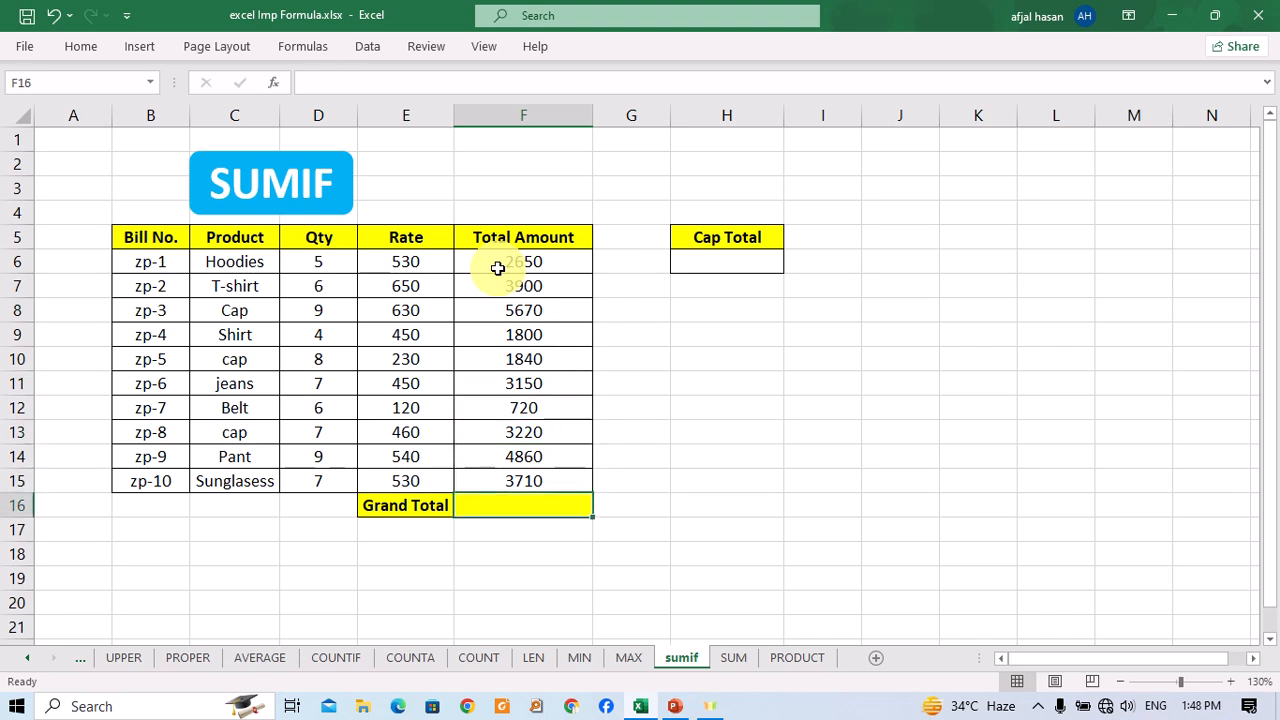
key(alt+equal)
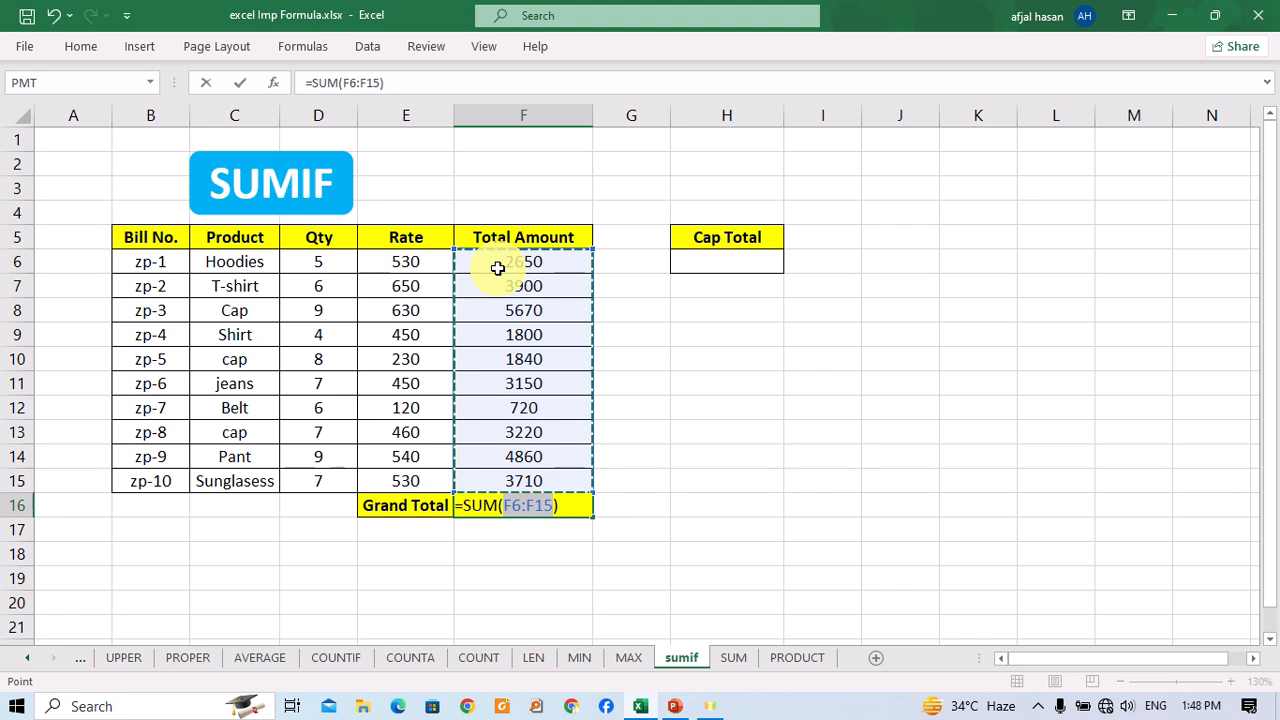
key(Return)
Enter =SUMIF(C6:C15,"cap",F6:F15) in the Cap Total cell H6 to add up the cap amounts.
key(Up)
key(Right)
key(Right)
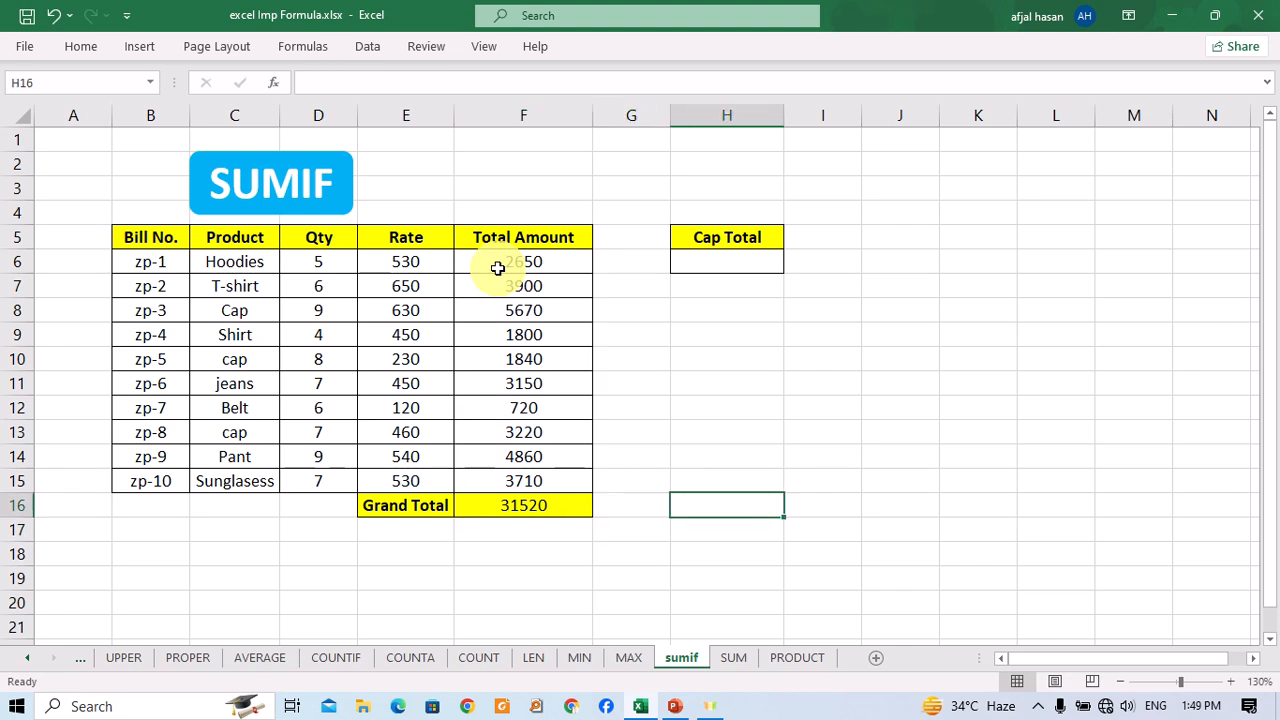
key(Up)
key(Up)
key(Up)
key(Up)
key(Up)
key(Up)
key(Up)
key(Up)
key(Up)
key(Up)
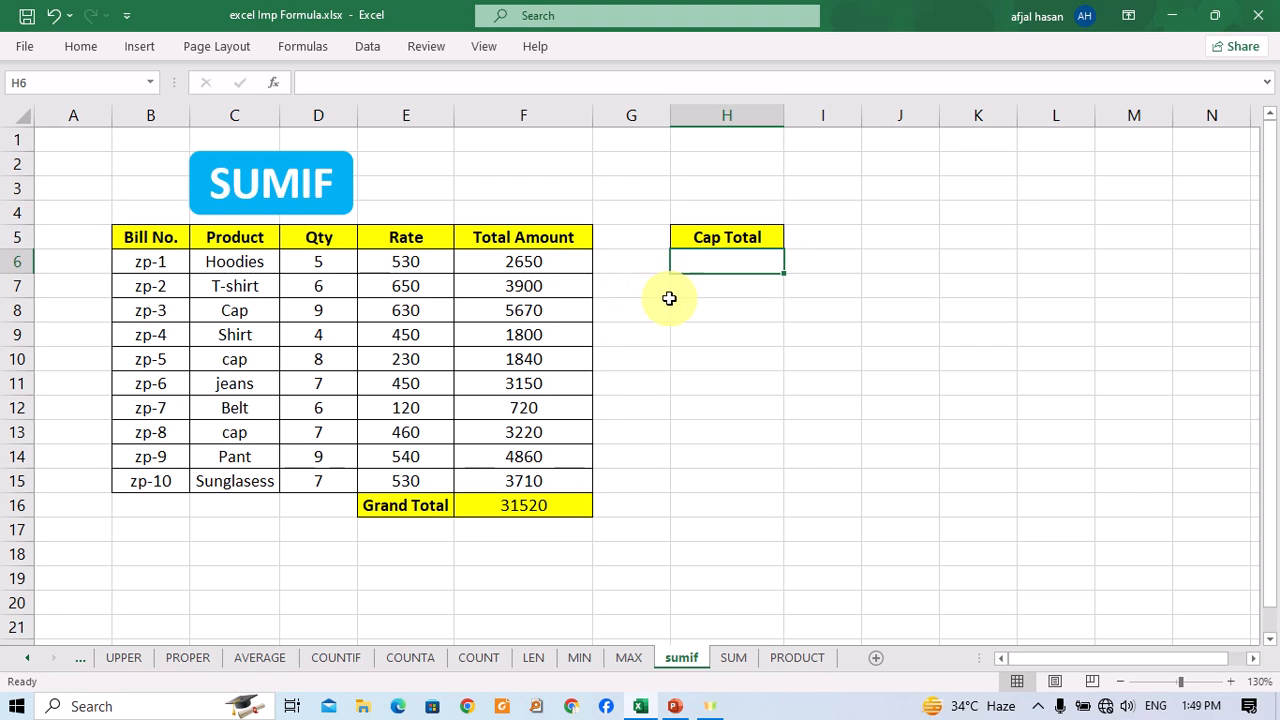
text(sumif)
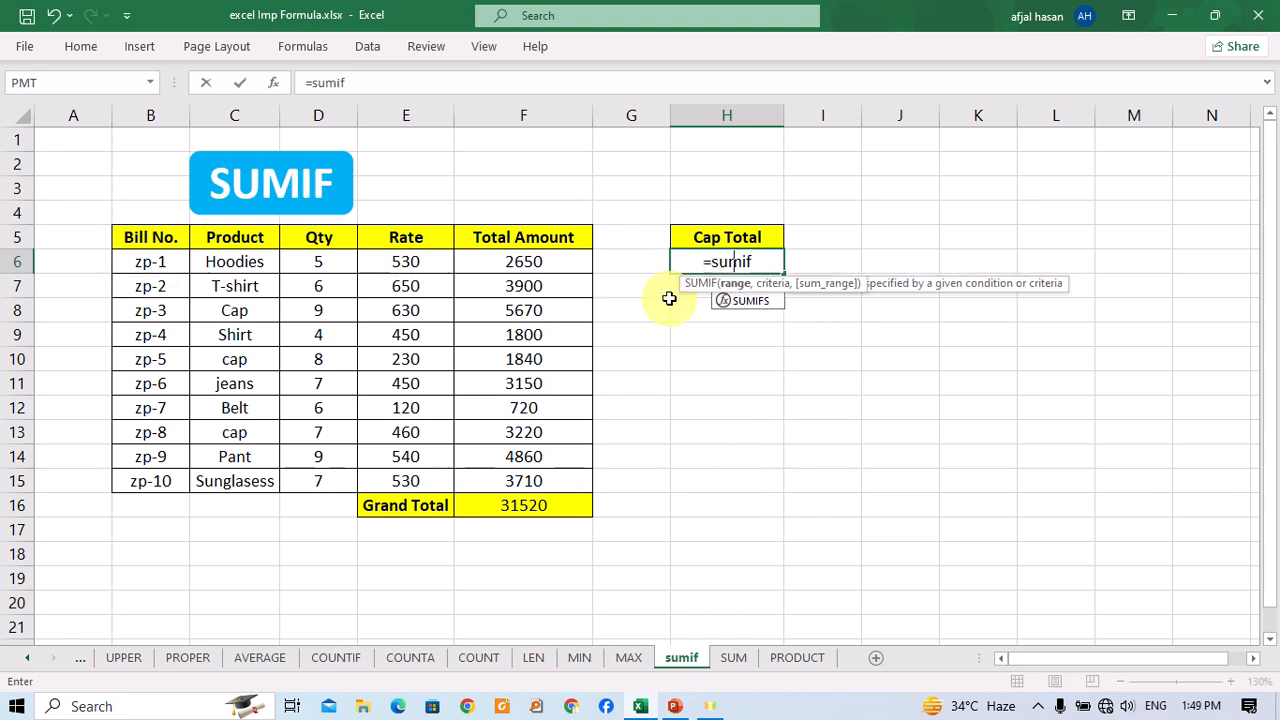
key(Tab)
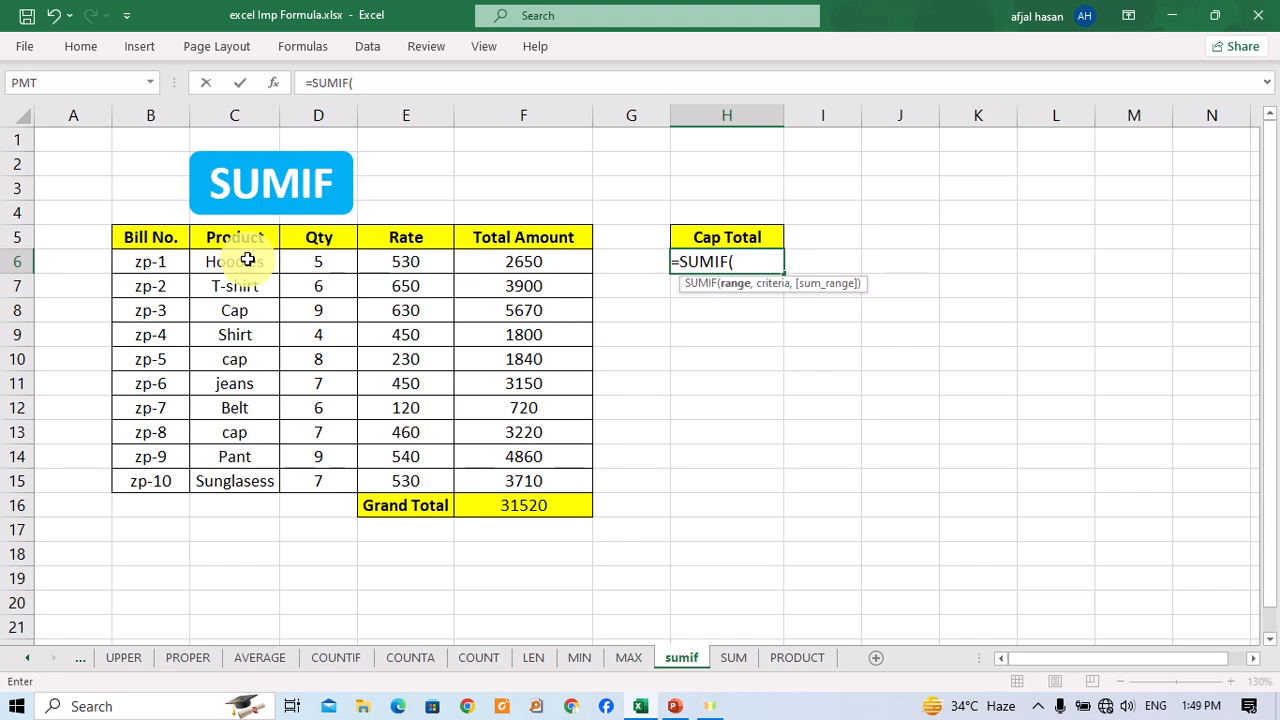
drag(247, 256, 245, 488)
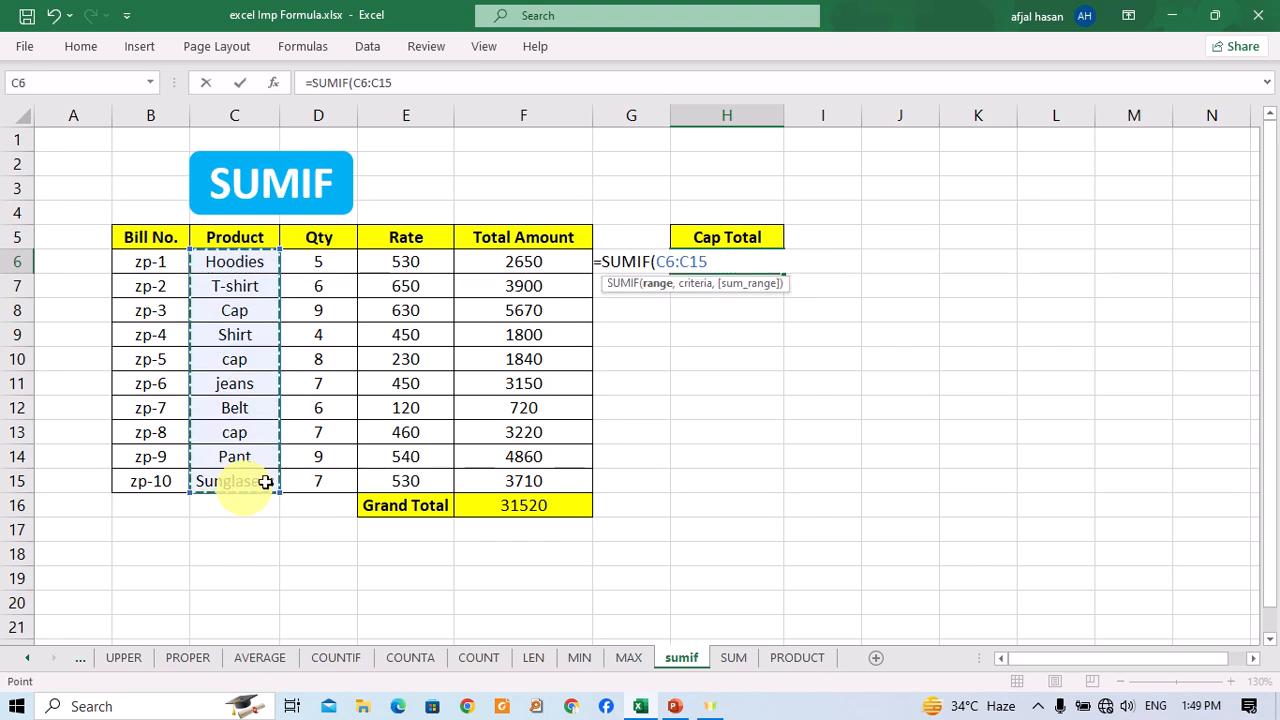
text(,"cap",F6)
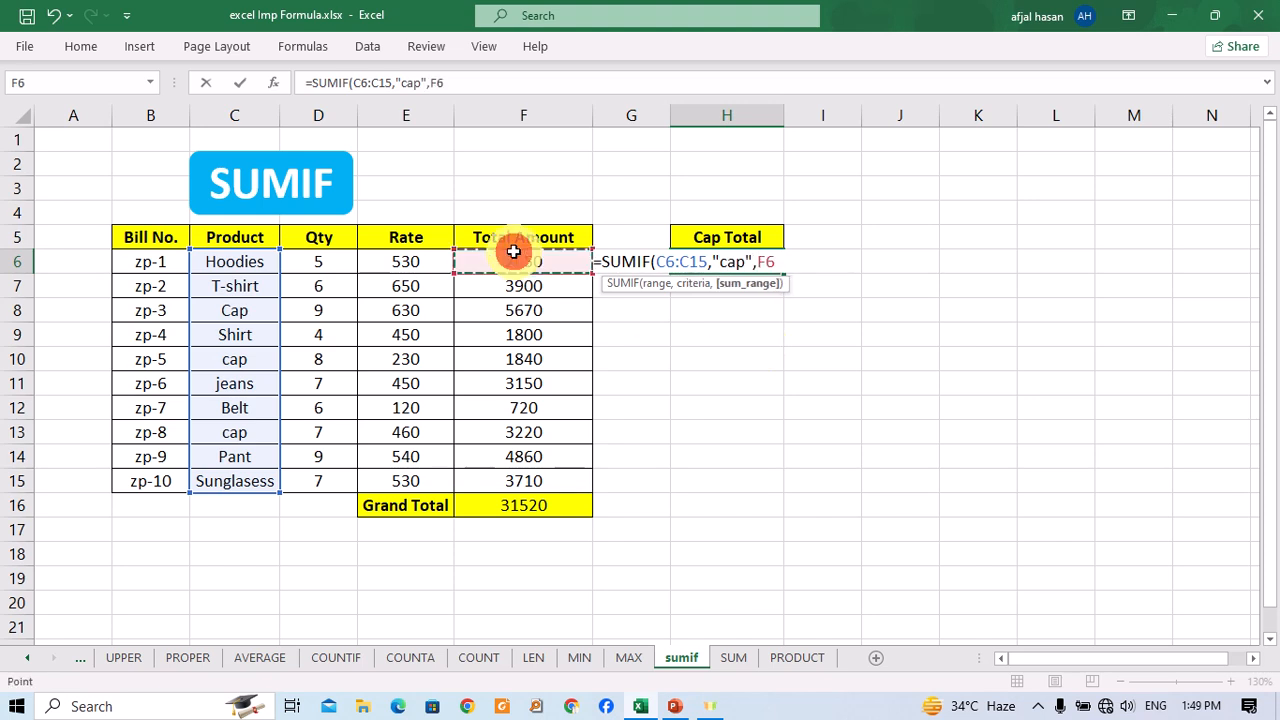
drag(513, 252, 520, 484)
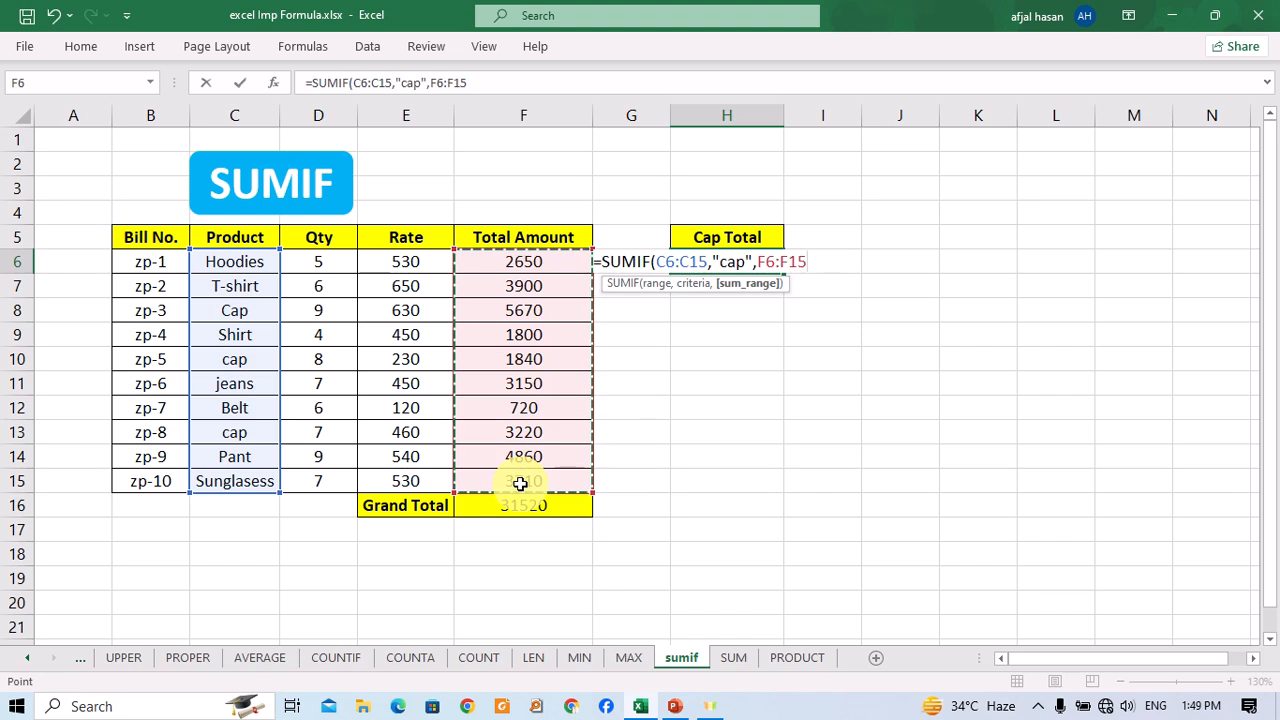
text())
key(Return)
key(Up)
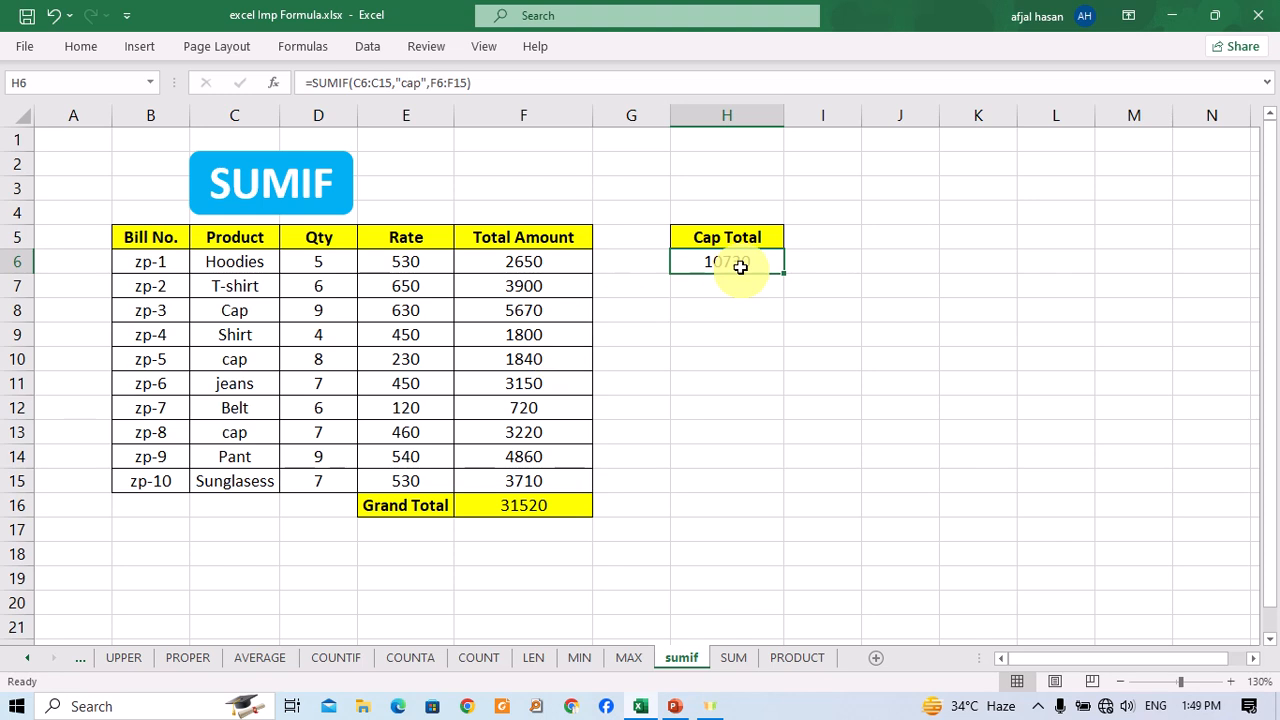
Cross-check the cap total with =F8+F10+F13 in H10 and clear that check cell.
mouse_move(530, 5)
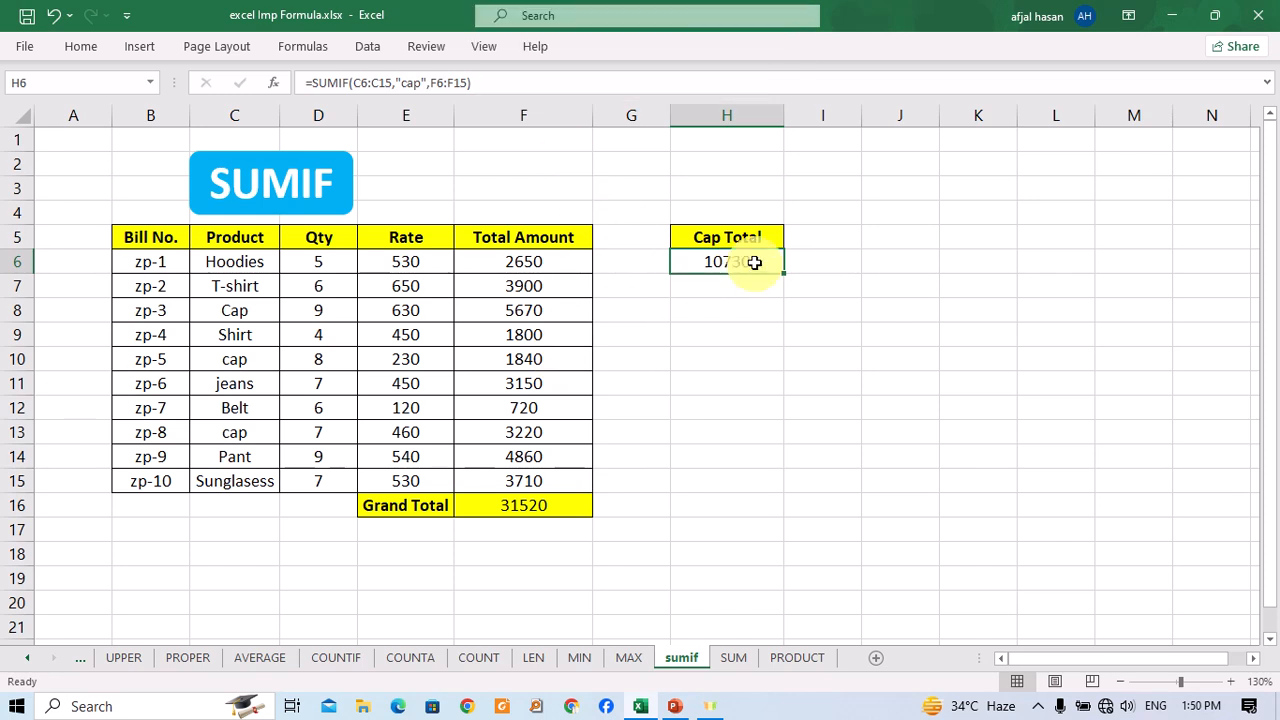
click(716, 362)
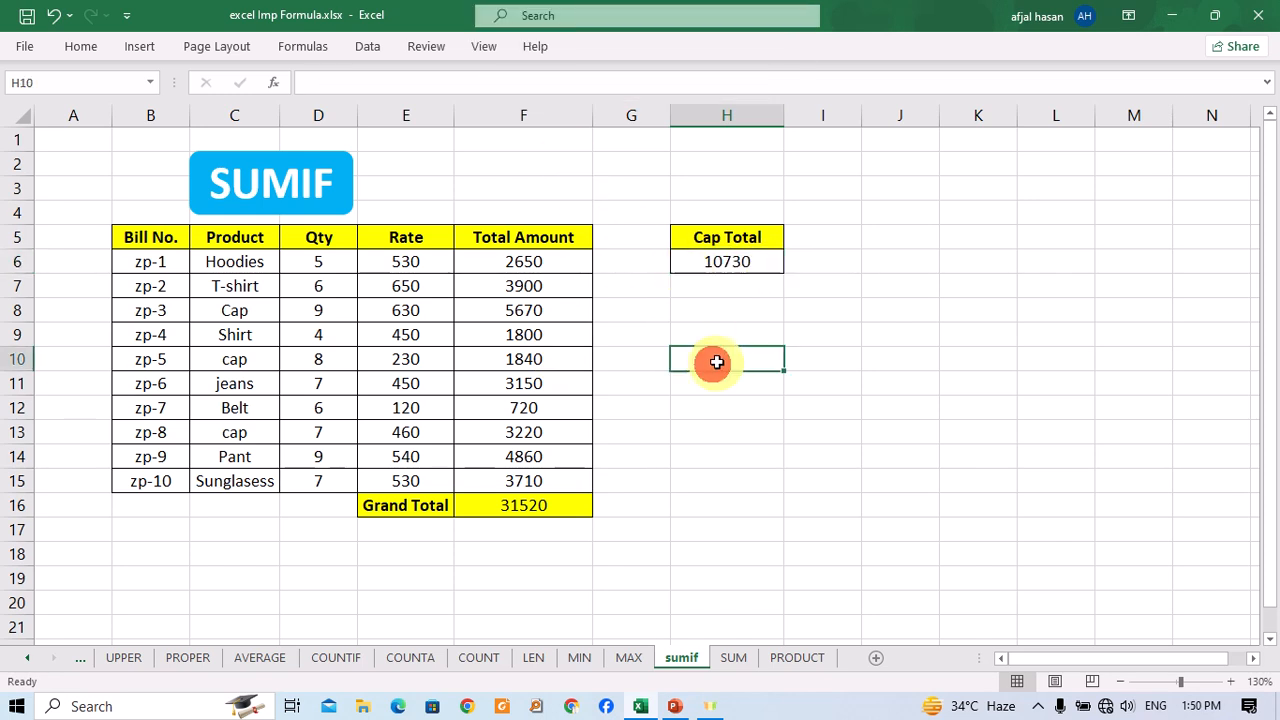
text(=)
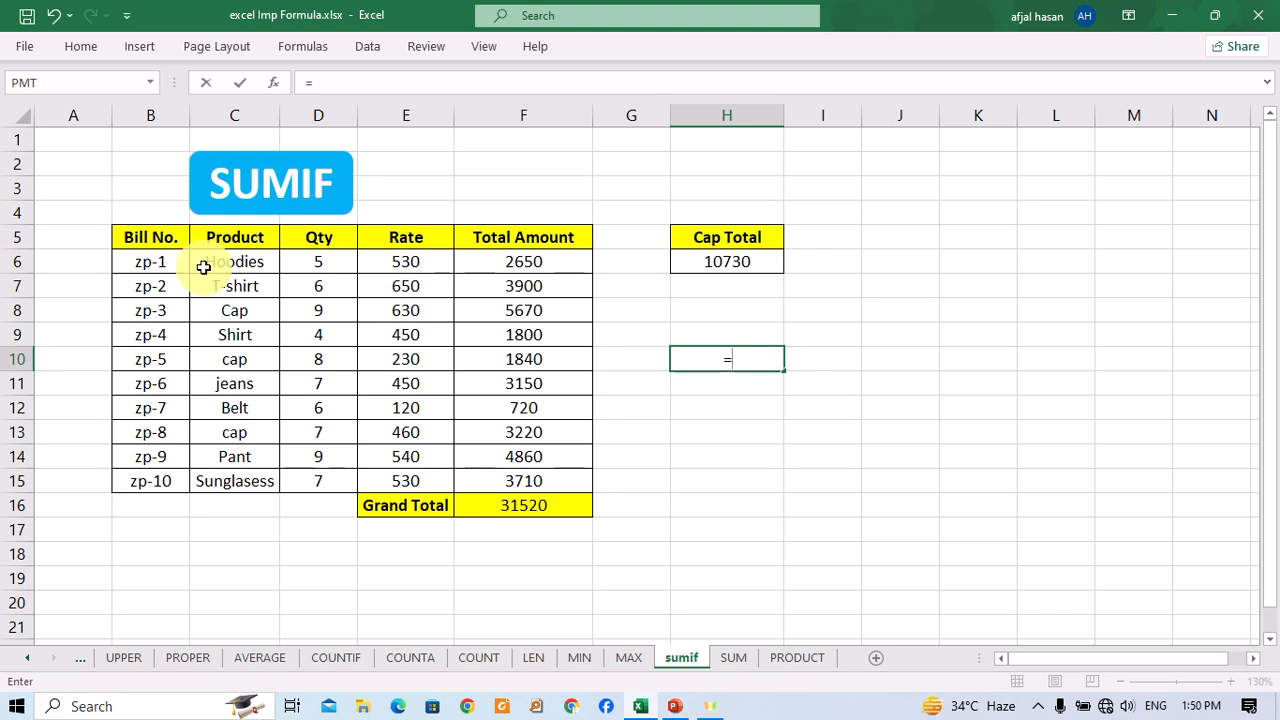
click(497, 316)
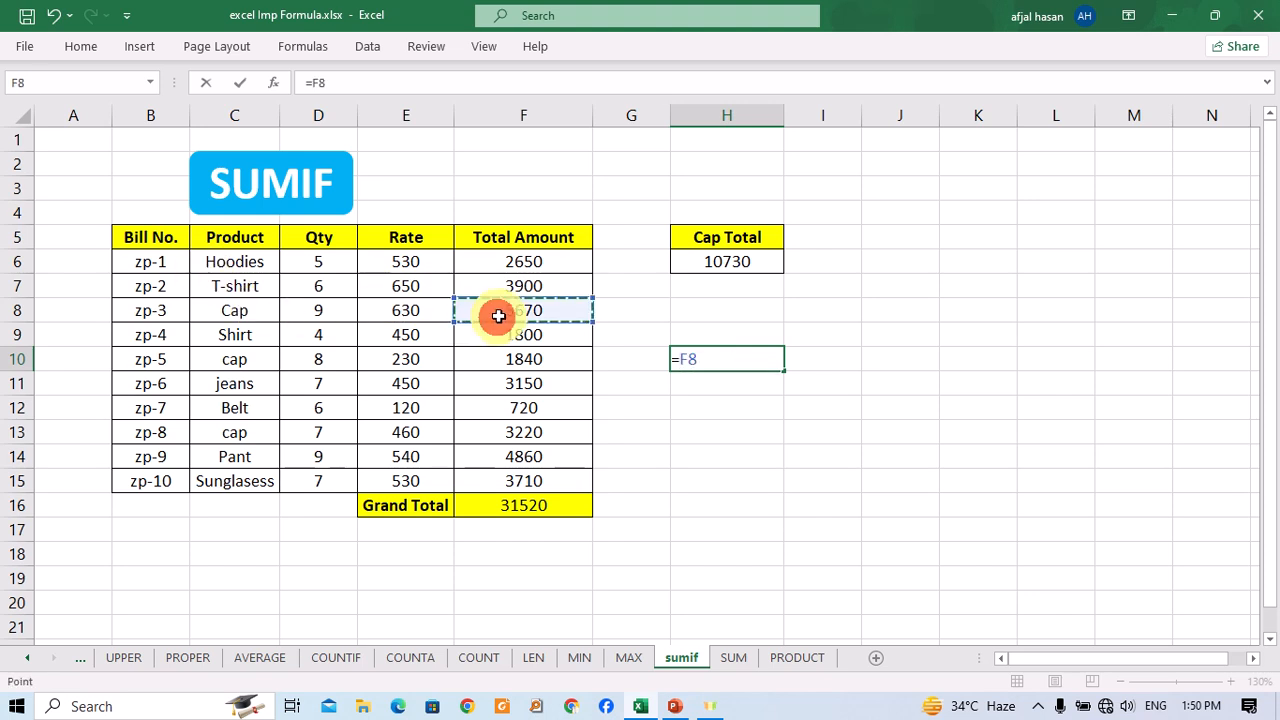
text(+)
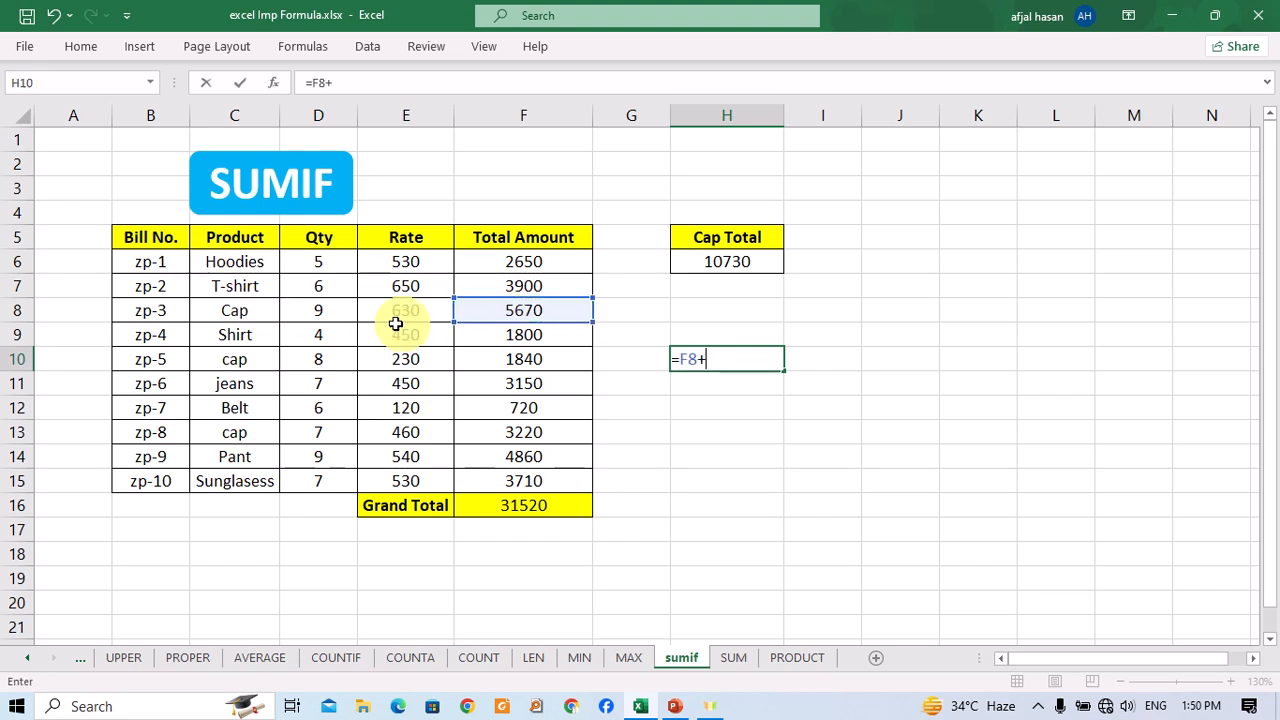
click(493, 357)
text(+)
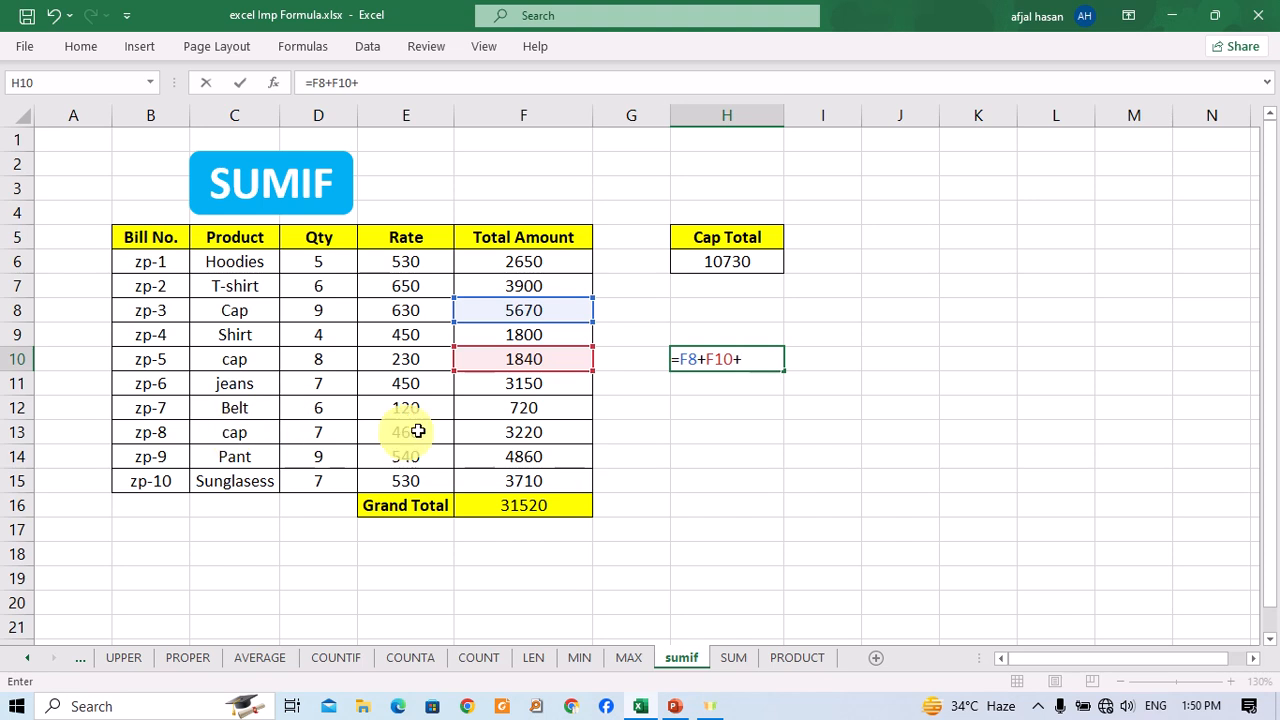
click(488, 434)
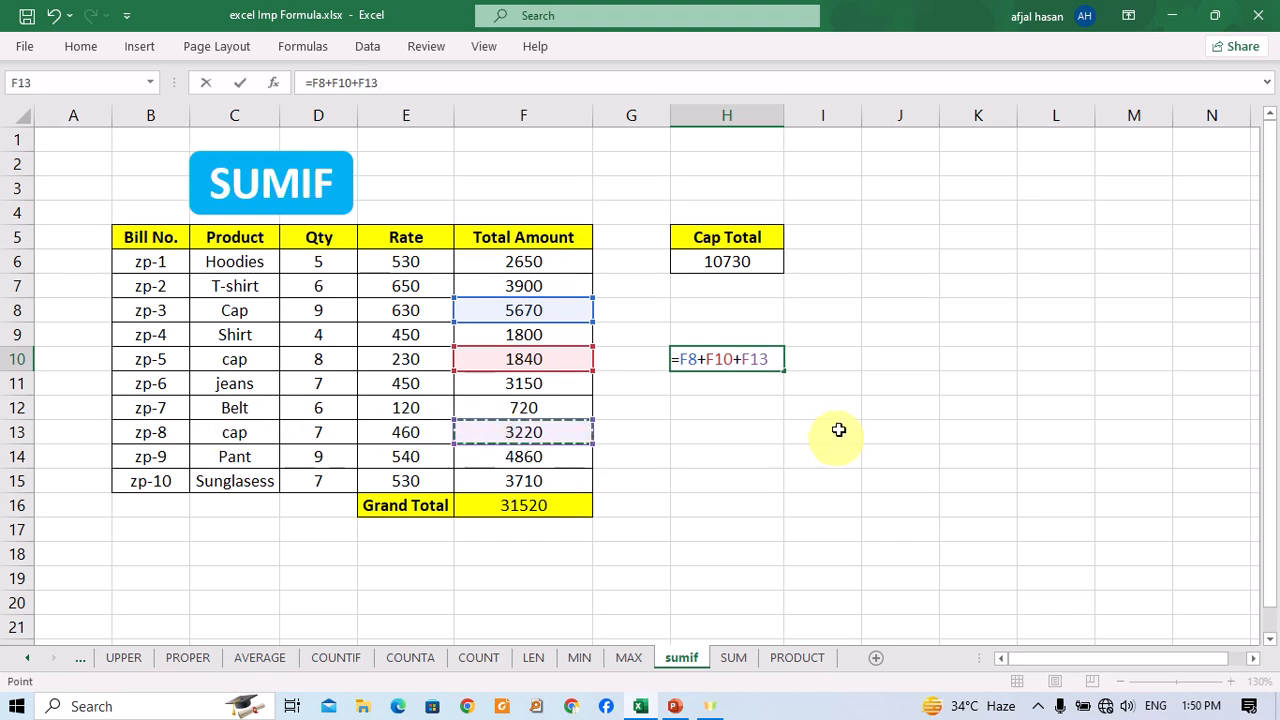
key(Return)
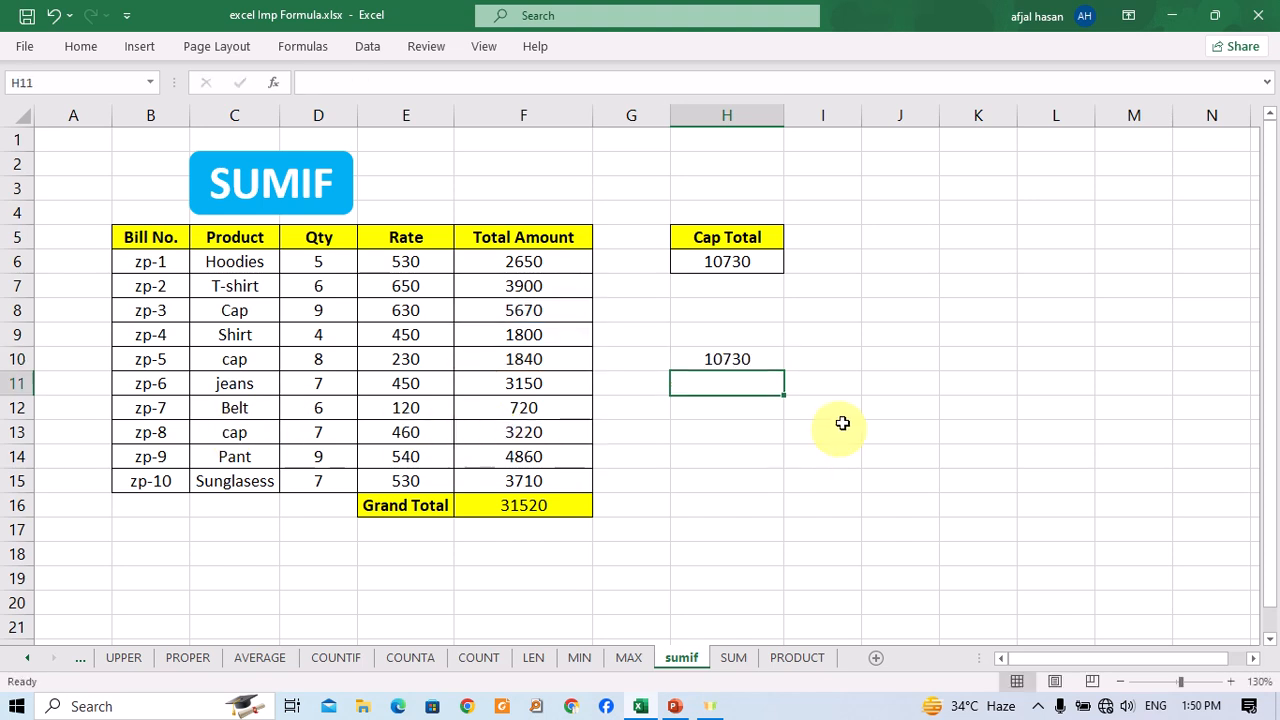
click(730, 363)
key(Delete)
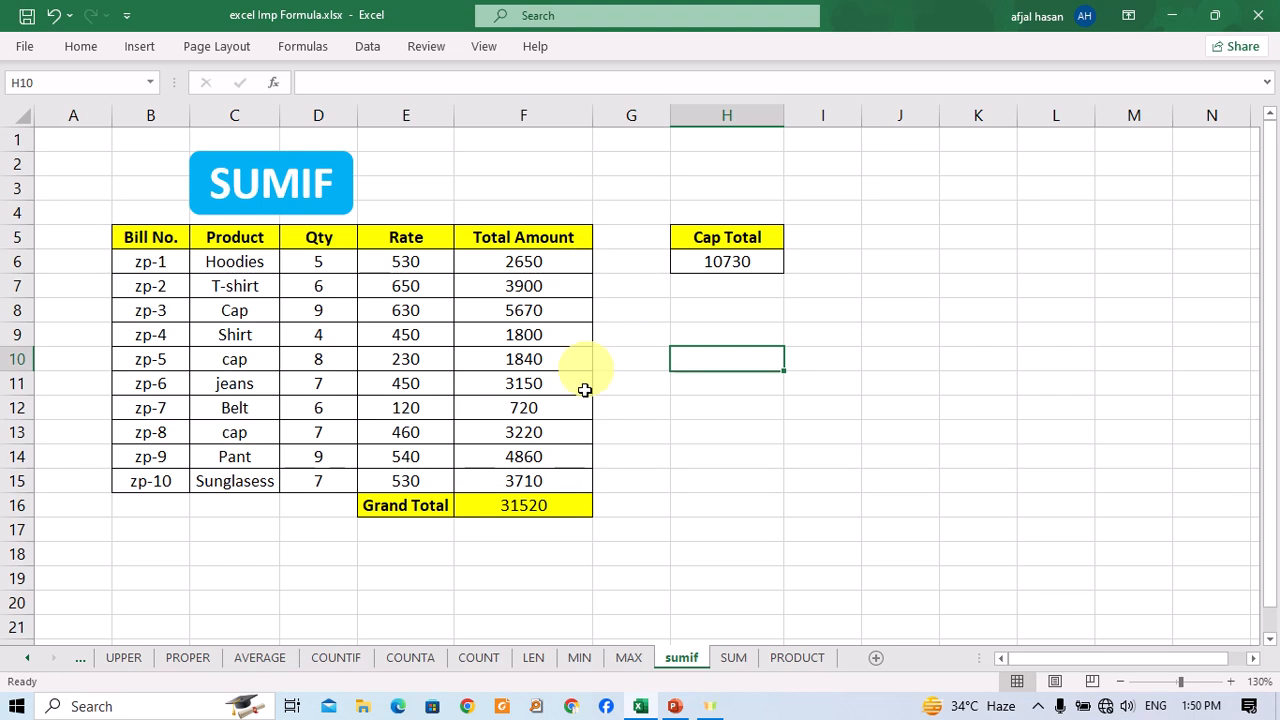
Enter =MAX(C6:C16) in the MAX sheet's Maximum Marks cell E6 to find the highest student total.
click(629, 657)
scroll(456, 337, up, 2)
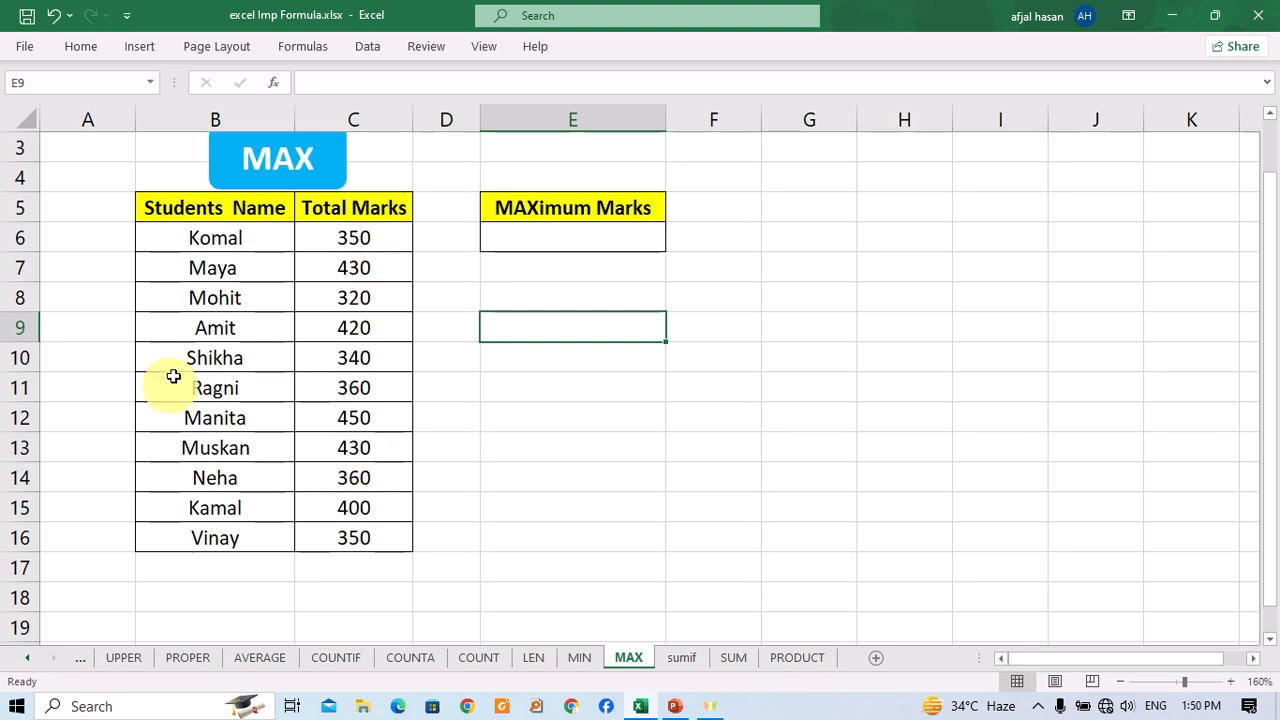
click(534, 240)
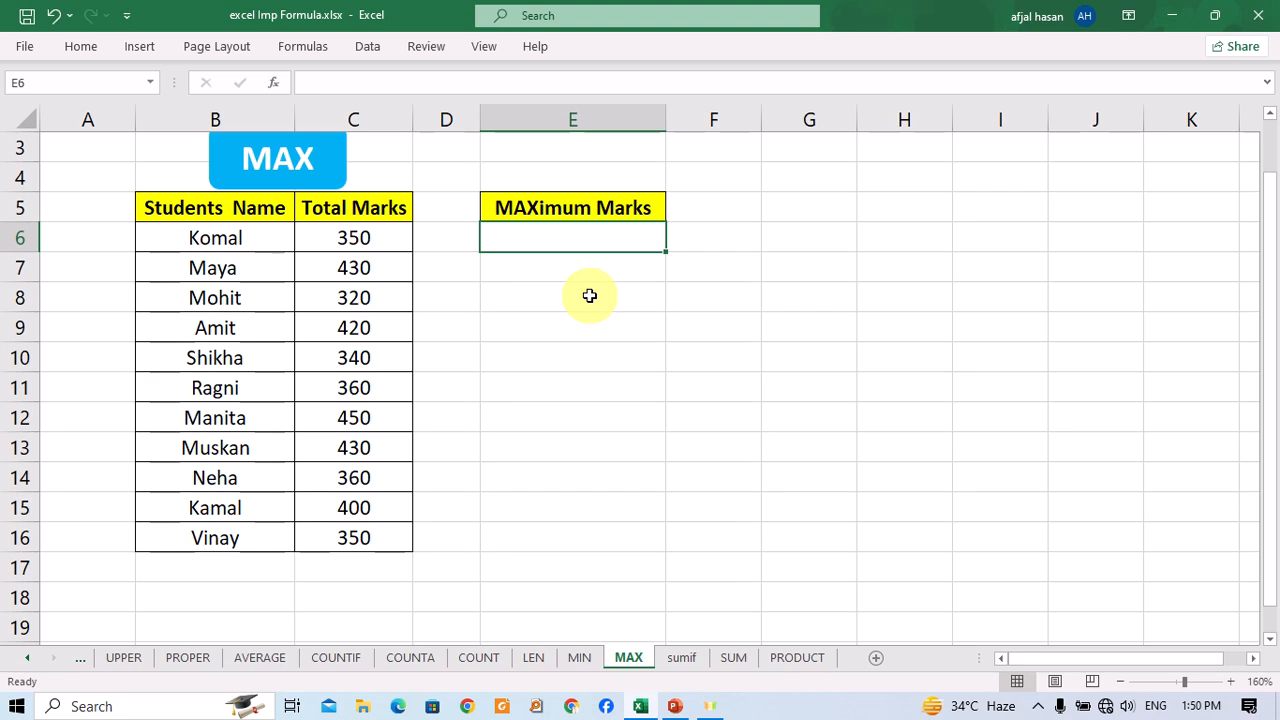
text(=m)
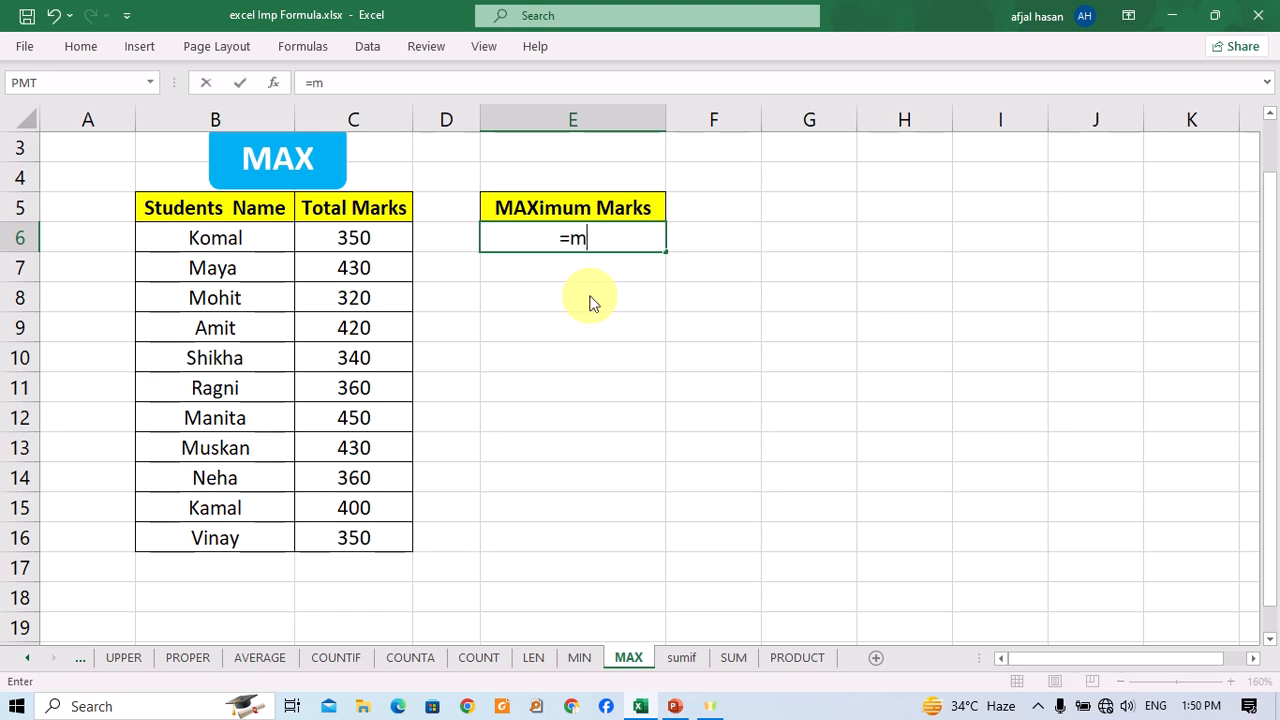
text(ax)
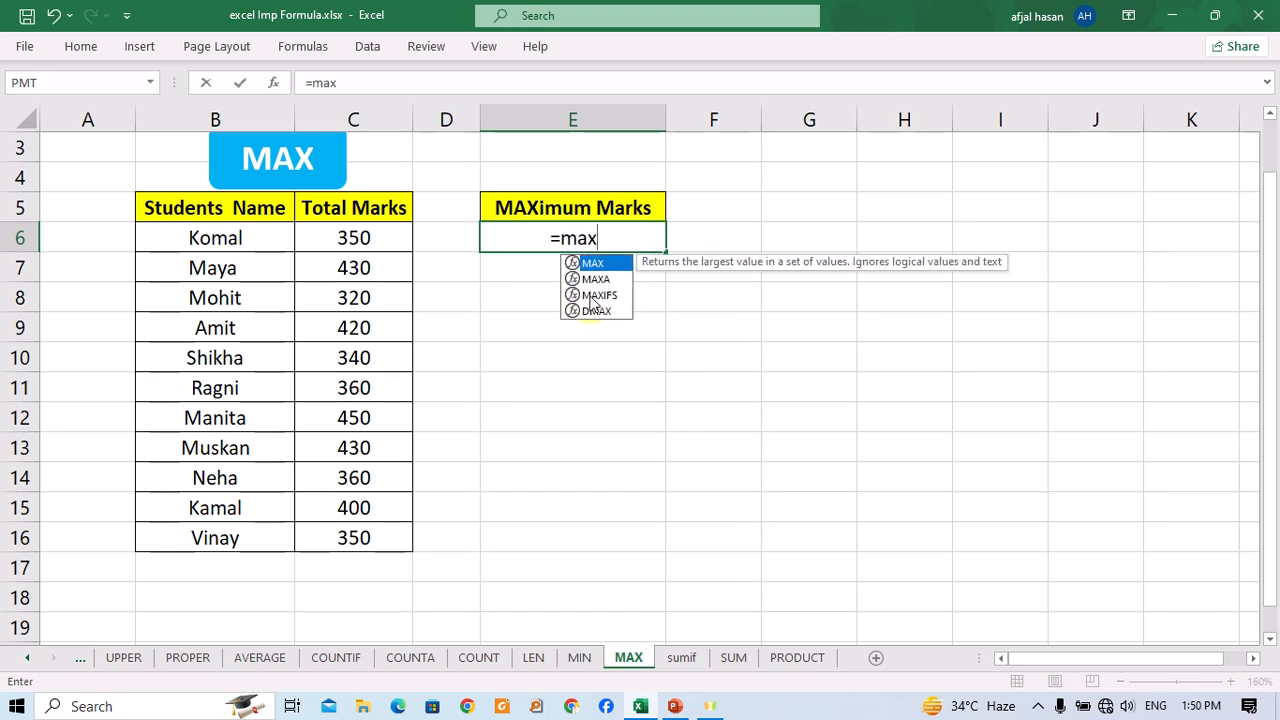
key(Tab)
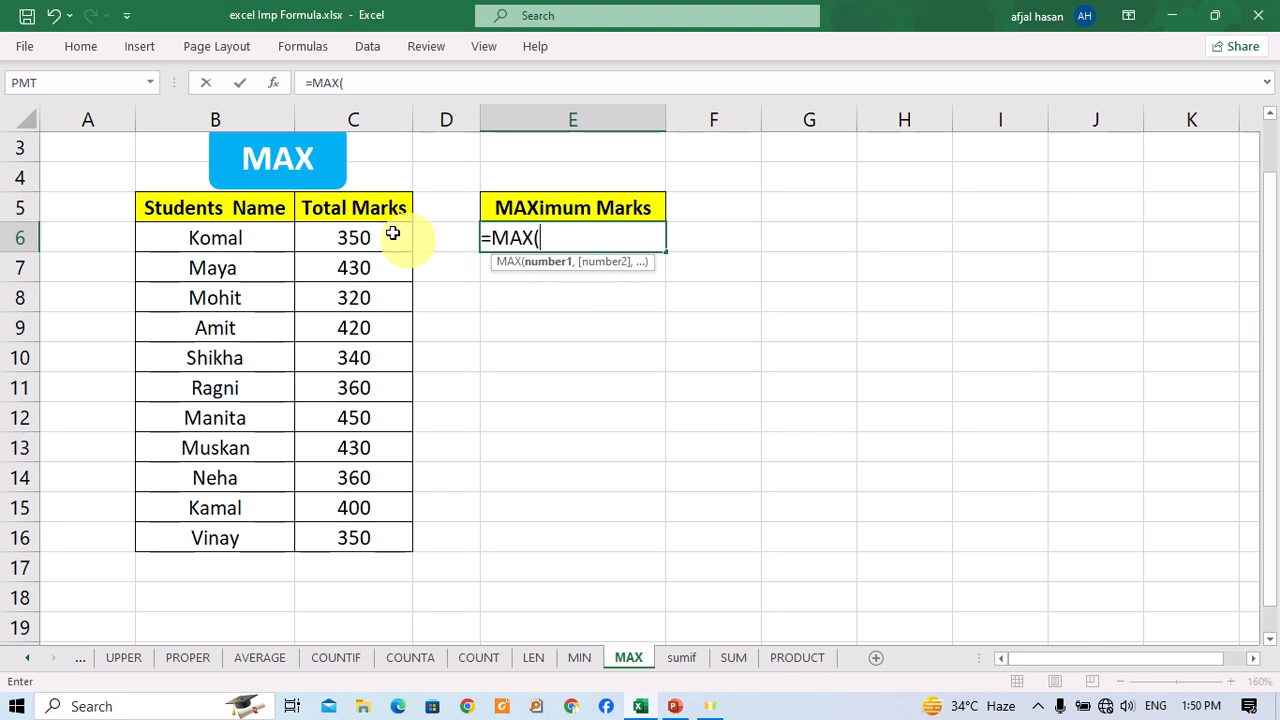
drag(354, 240, 373, 537)
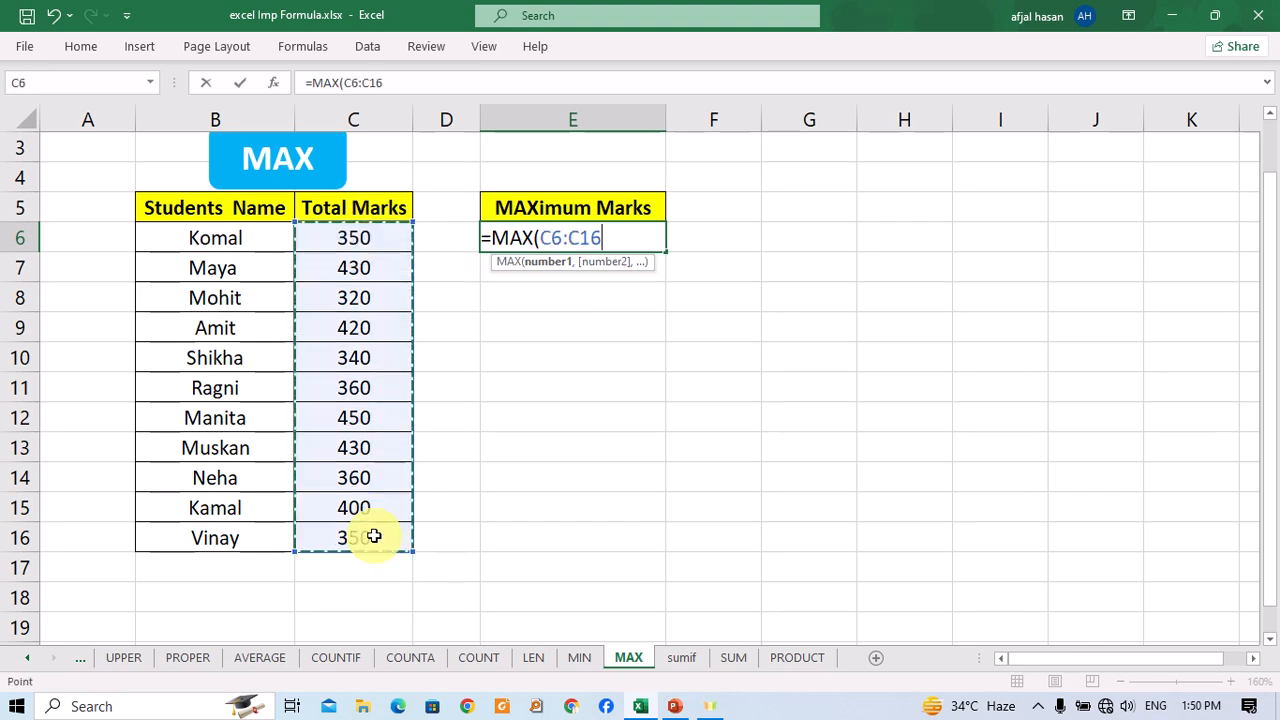
text())
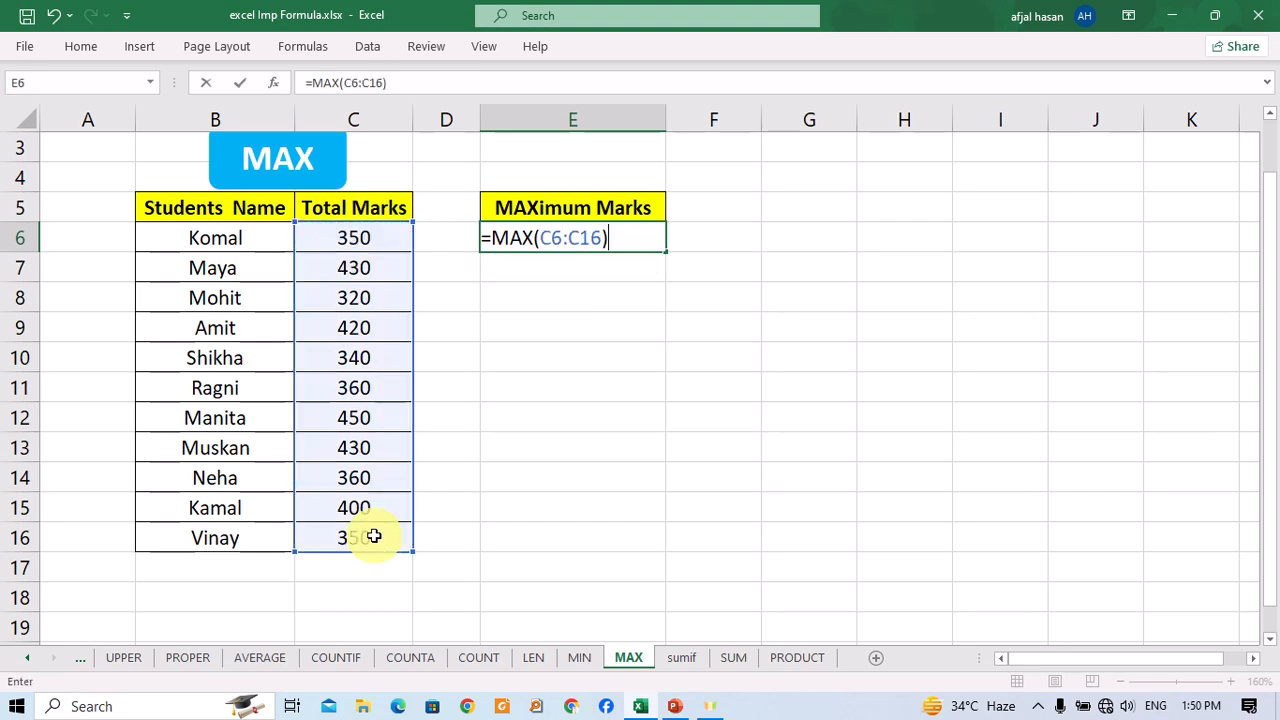
key(Return)
key(Up)
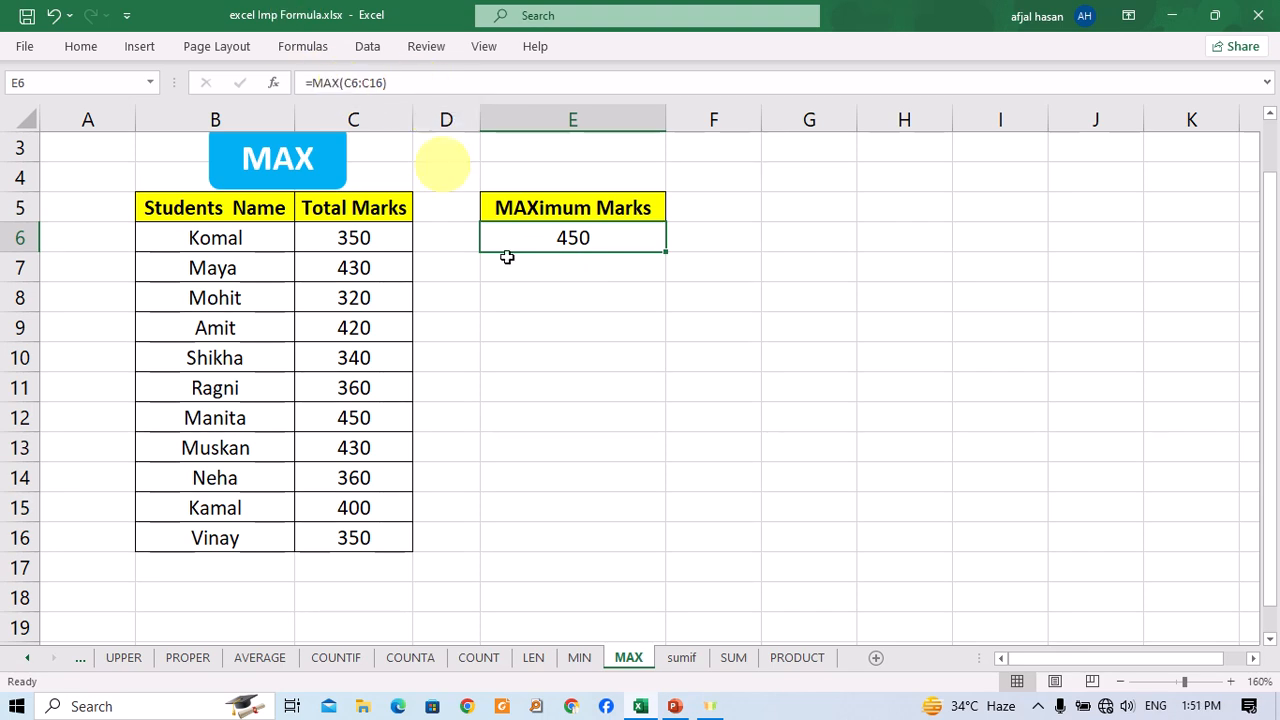
Enter =MIN(C5:C15) in the MIN sheet's Minimum Marks cell E5 to find the lowest student total.
click(580, 658)
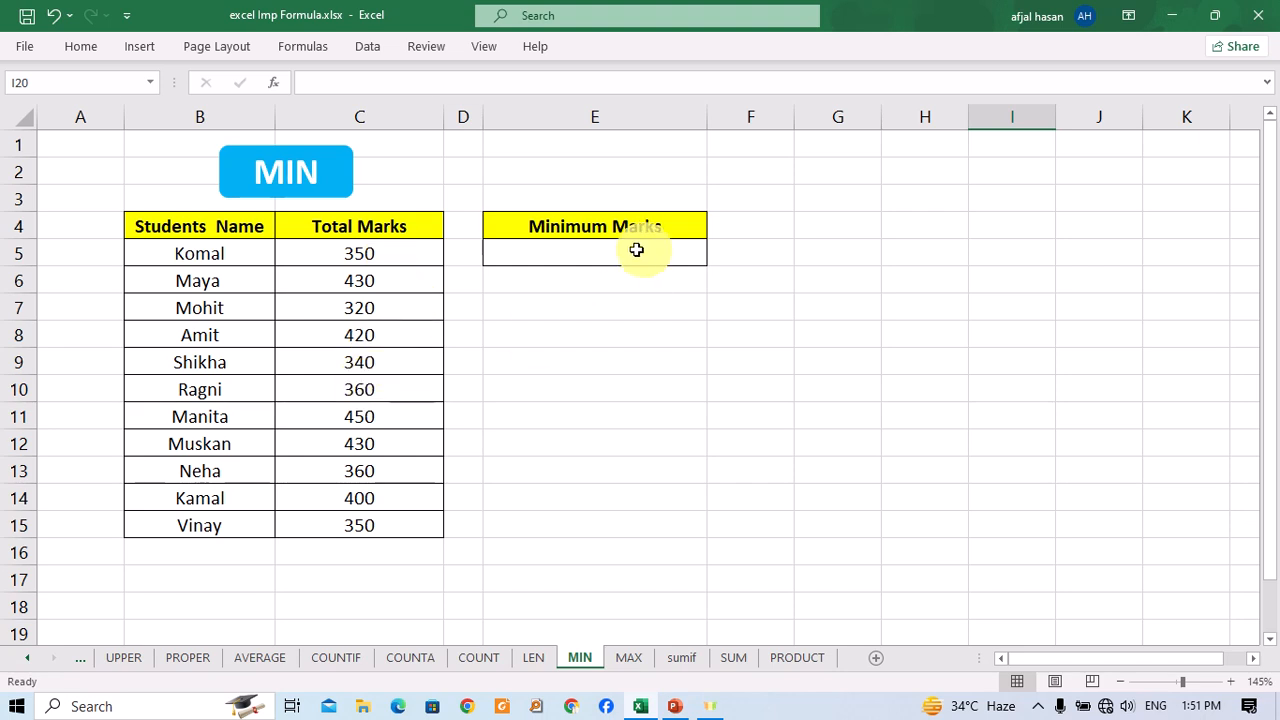
text(=min)
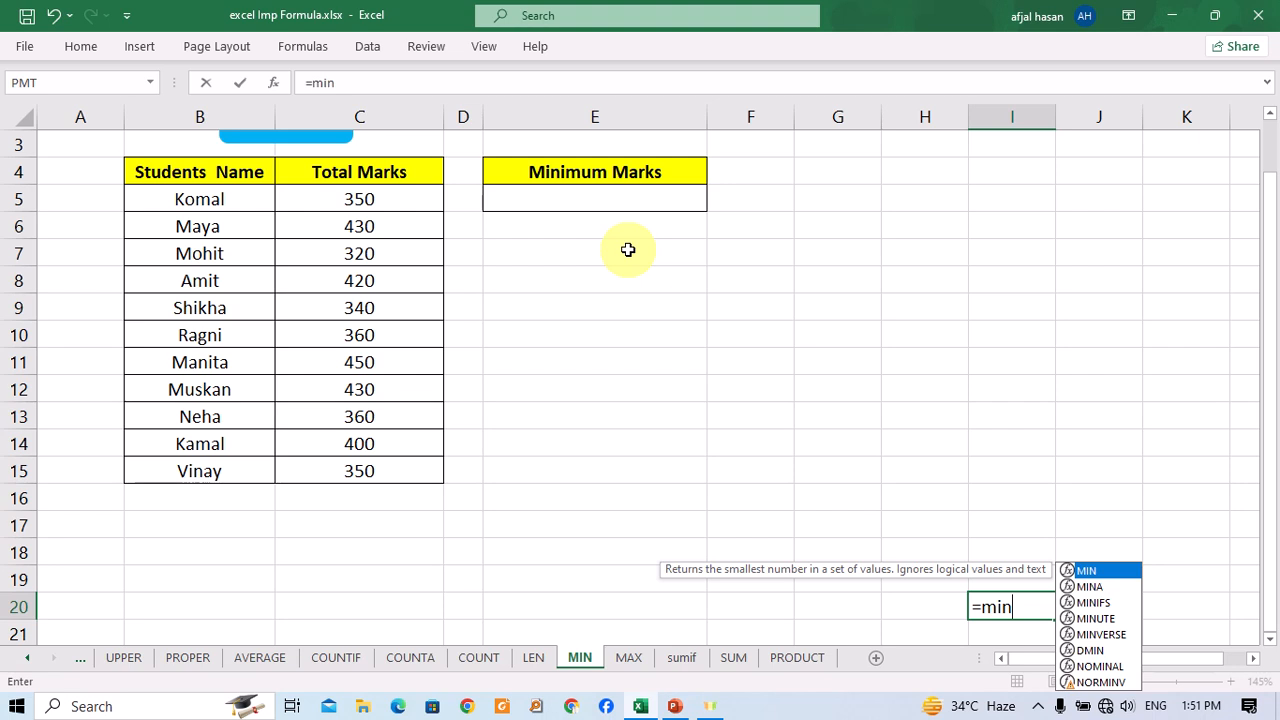
click(551, 197)
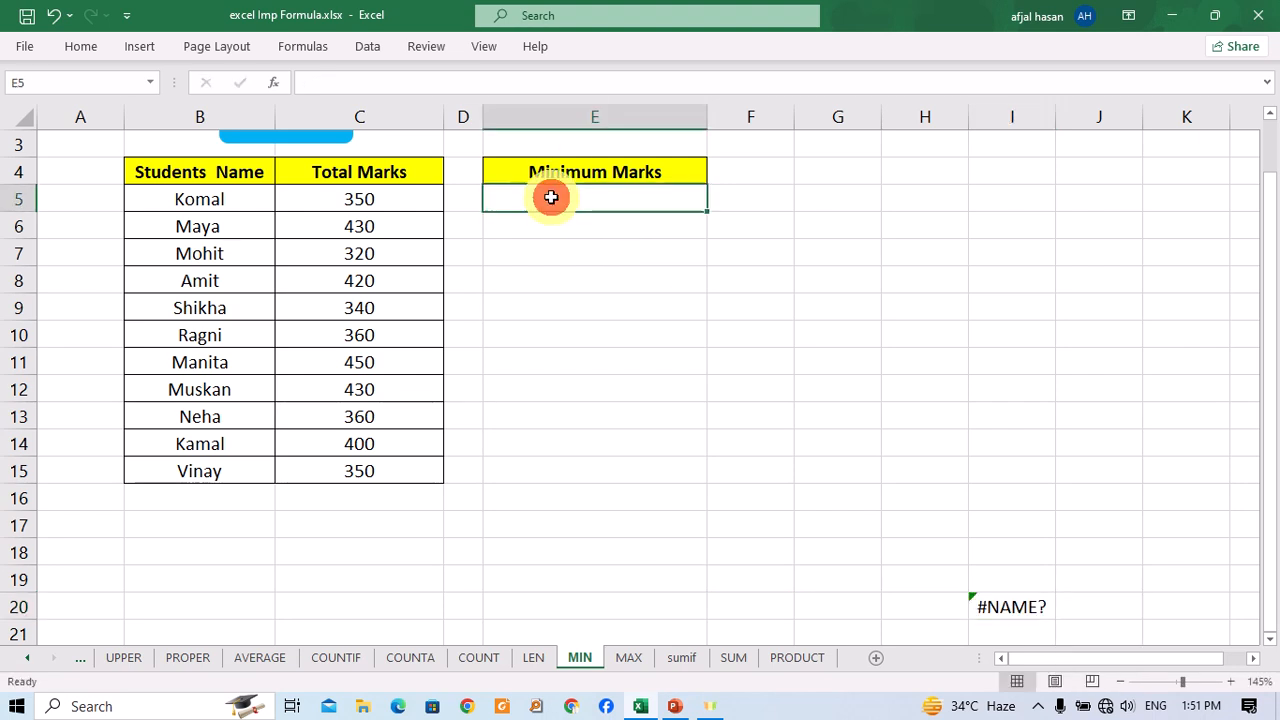
text(=)
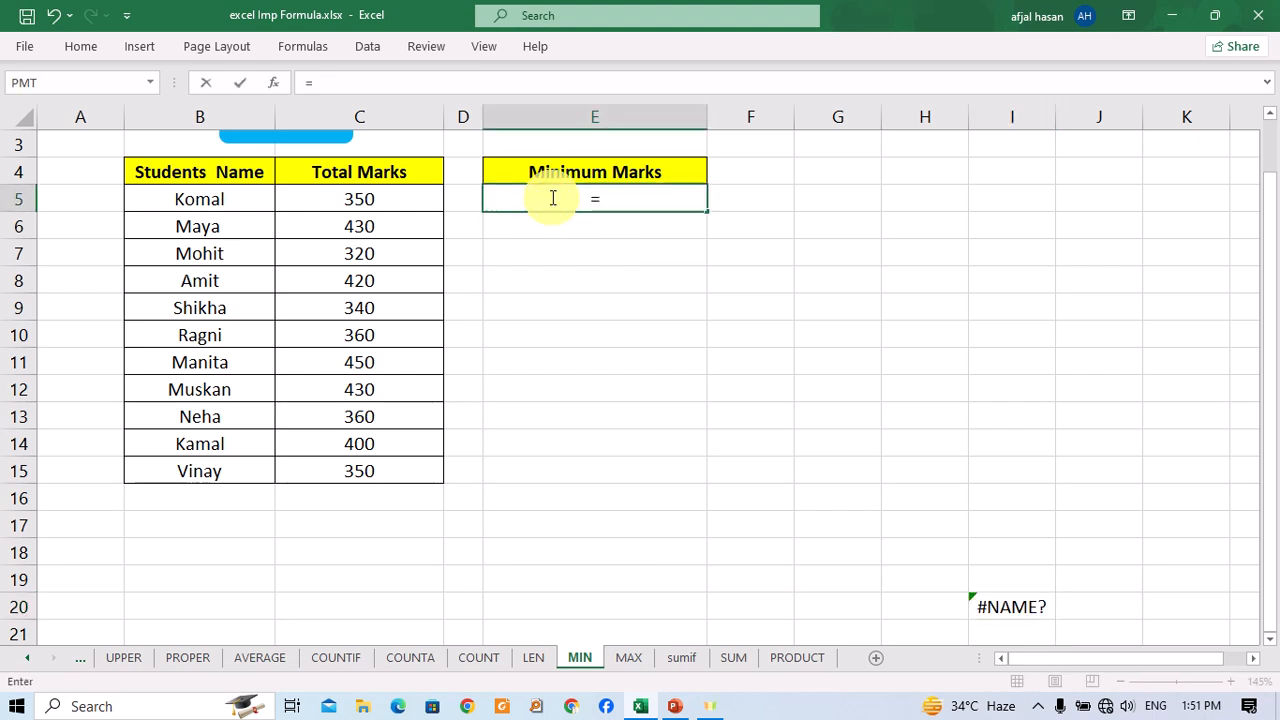
text(min)
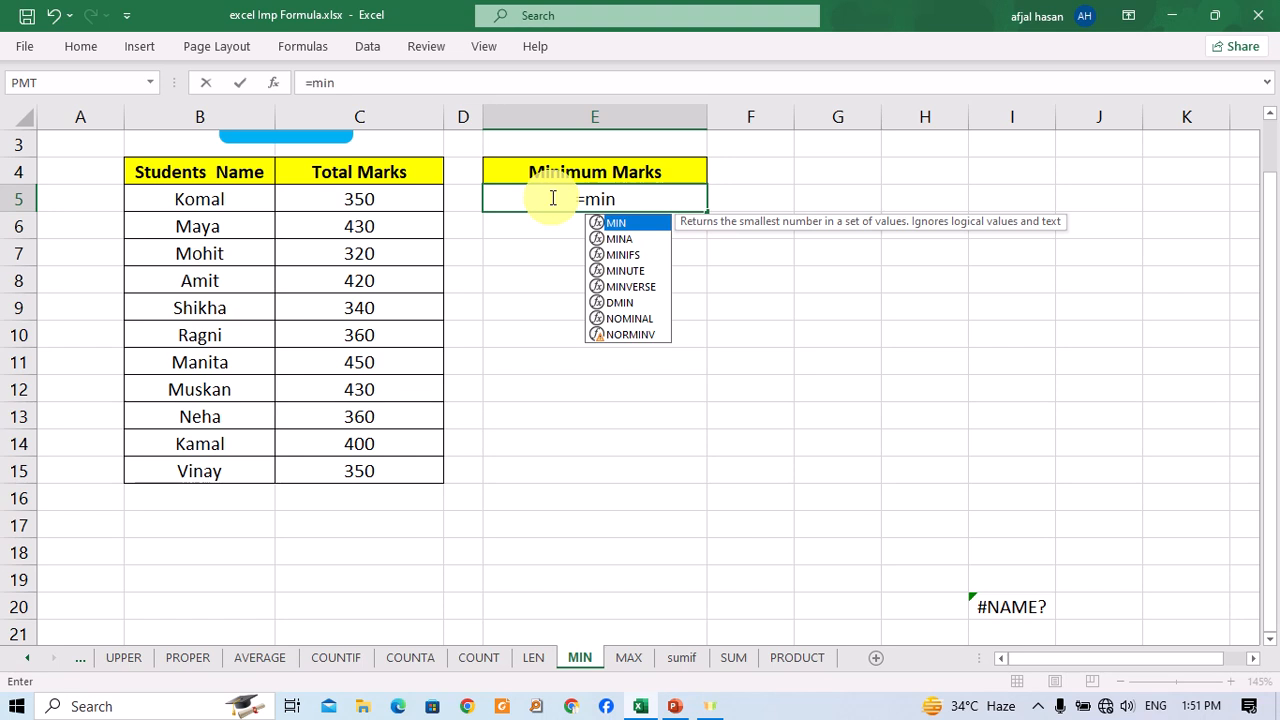
key(Tab)
click(390, 199)
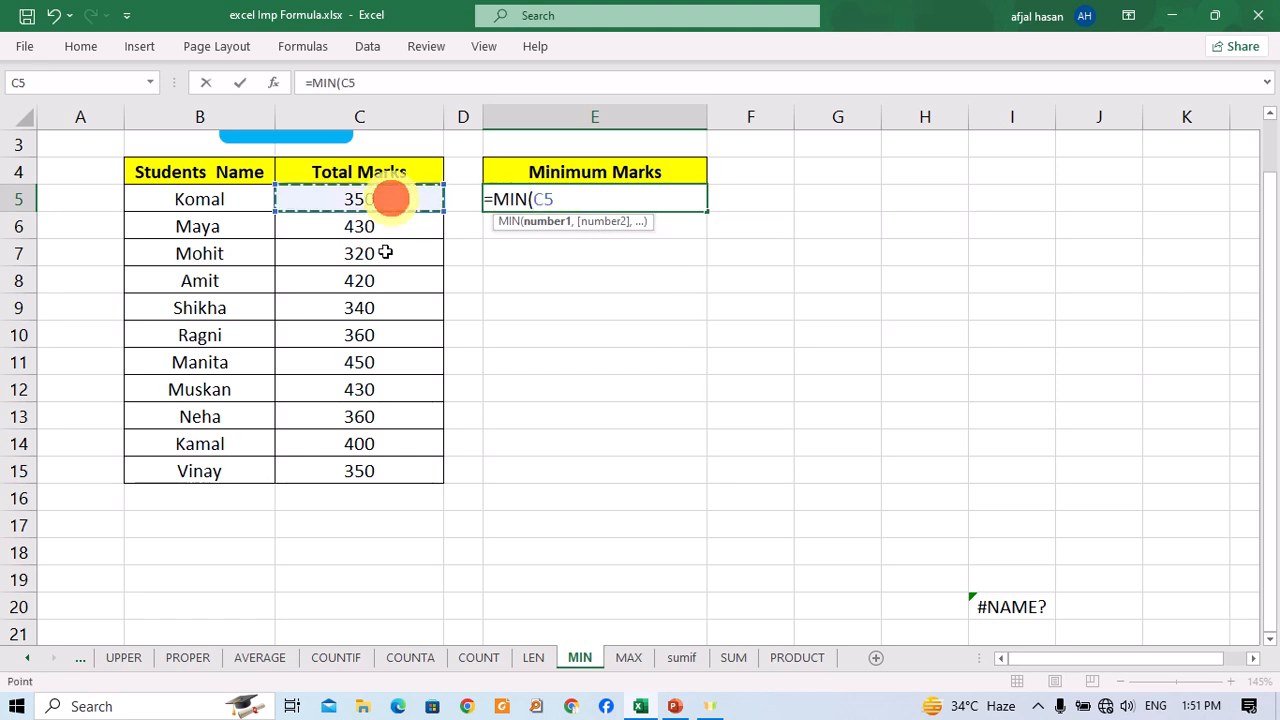
drag(385, 253, 407, 458)
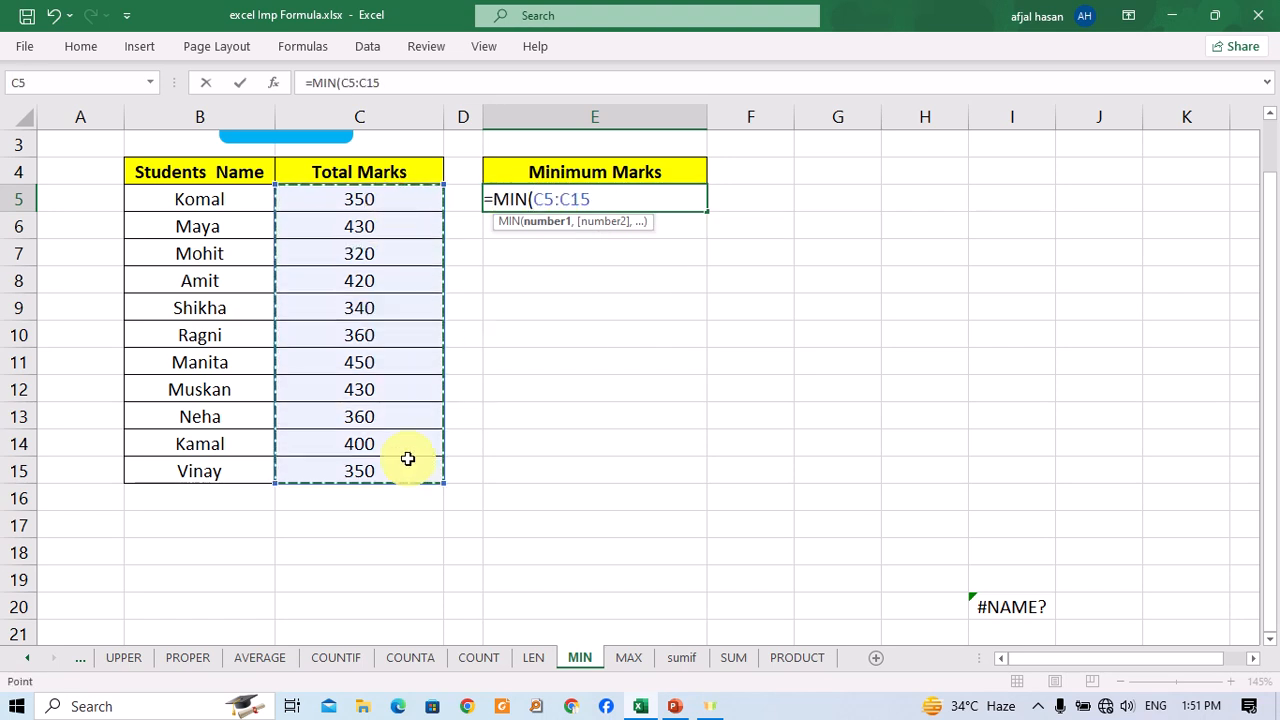
key(Return)
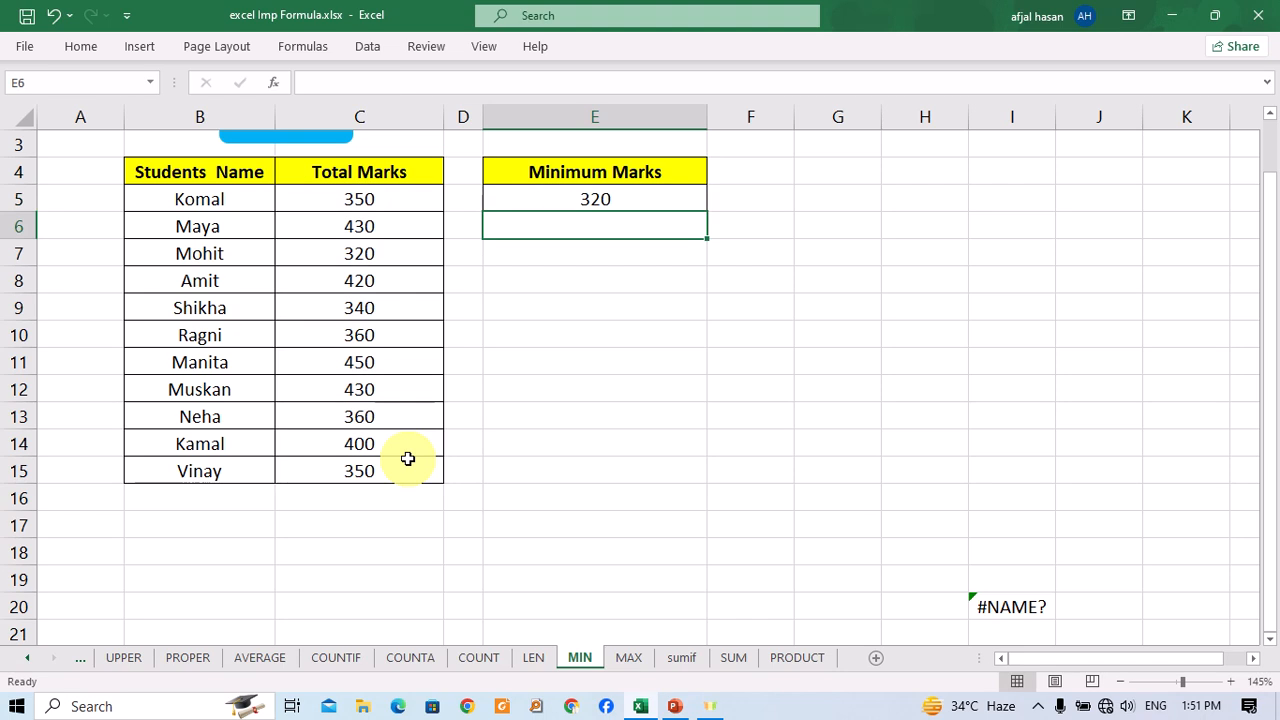
key(Up)
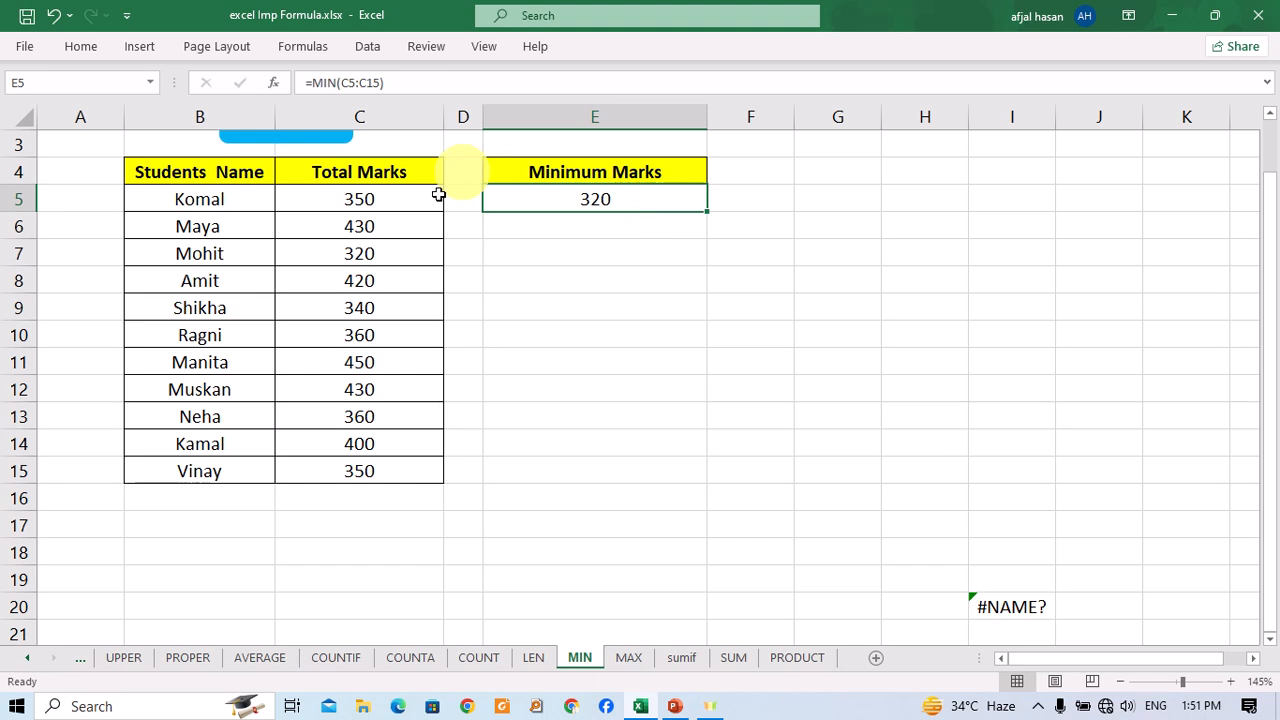
scroll(572, 368, up, 1)
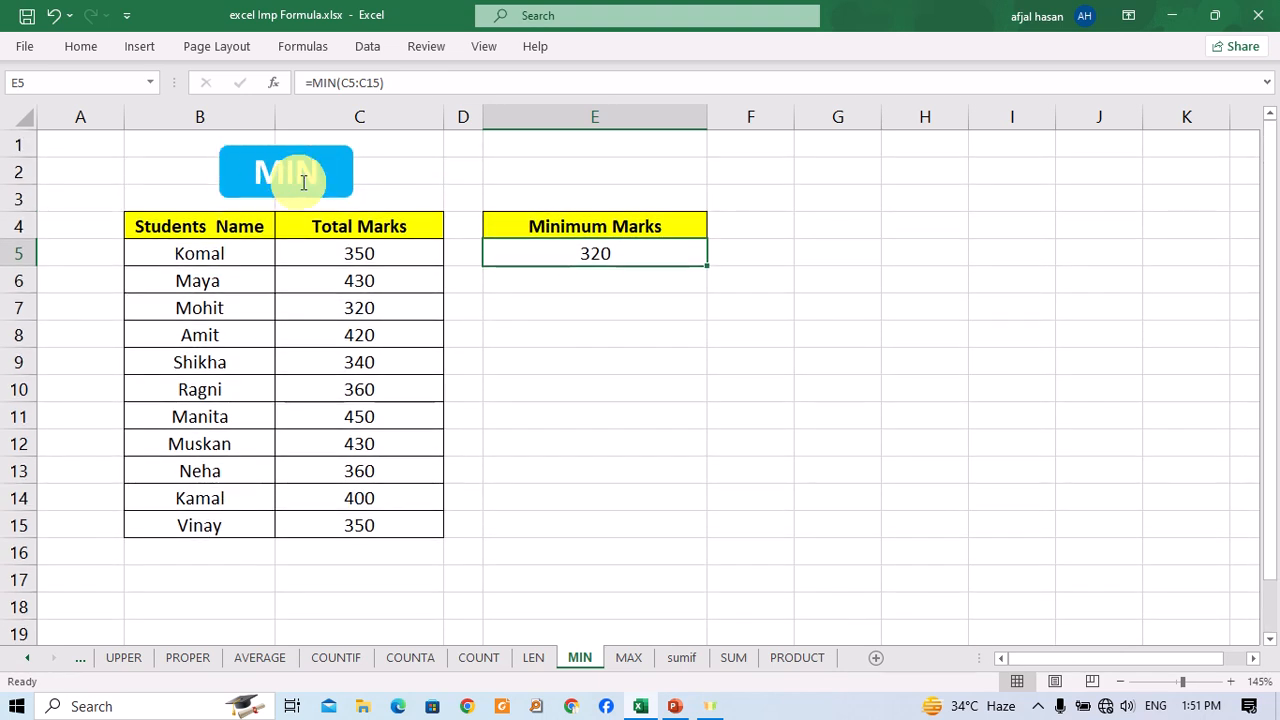
Enter =LEN(B6) in C6 of the LEN sheet and fill it down through C12 to count each ID's characters.
click(530, 657)
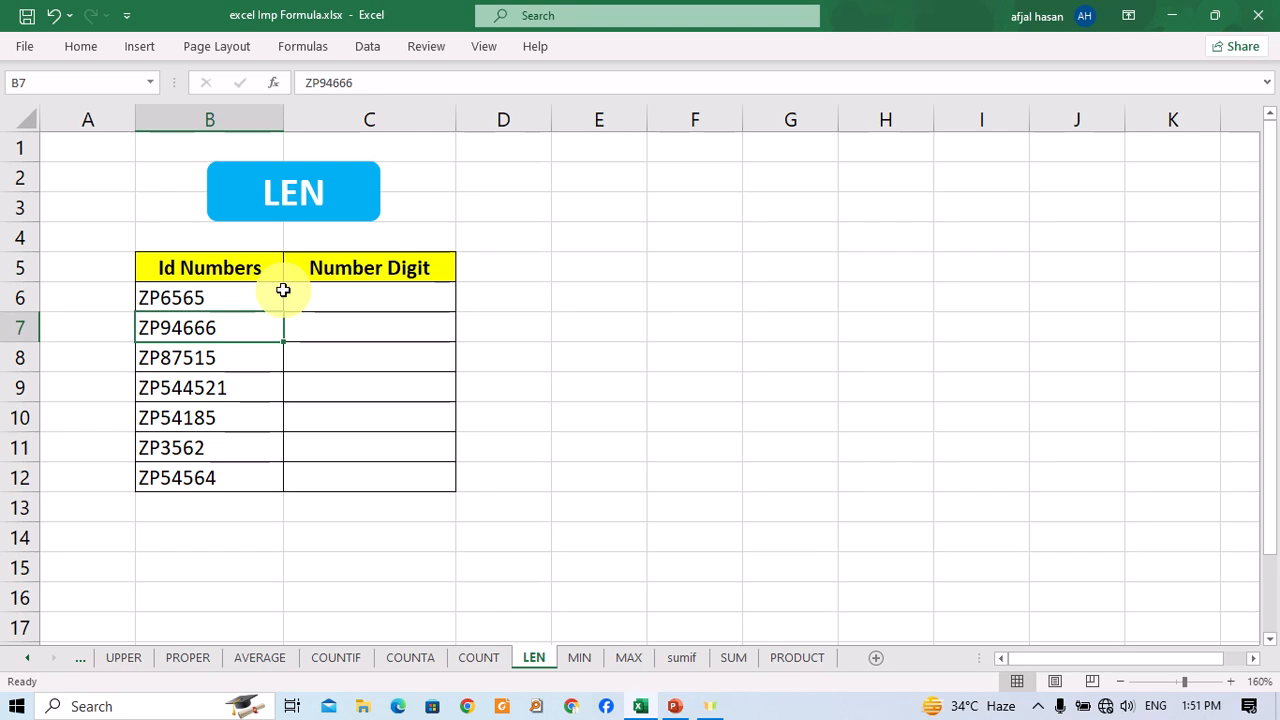
click(345, 292)
text(=)
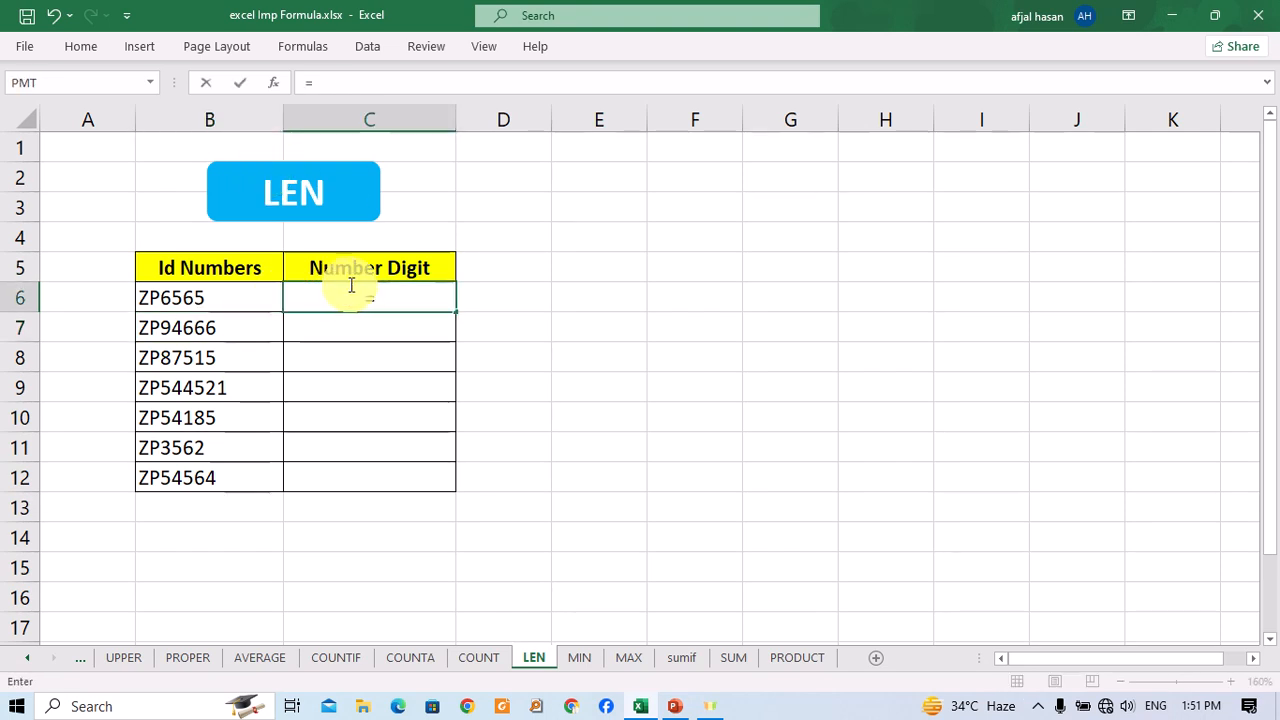
text(len)
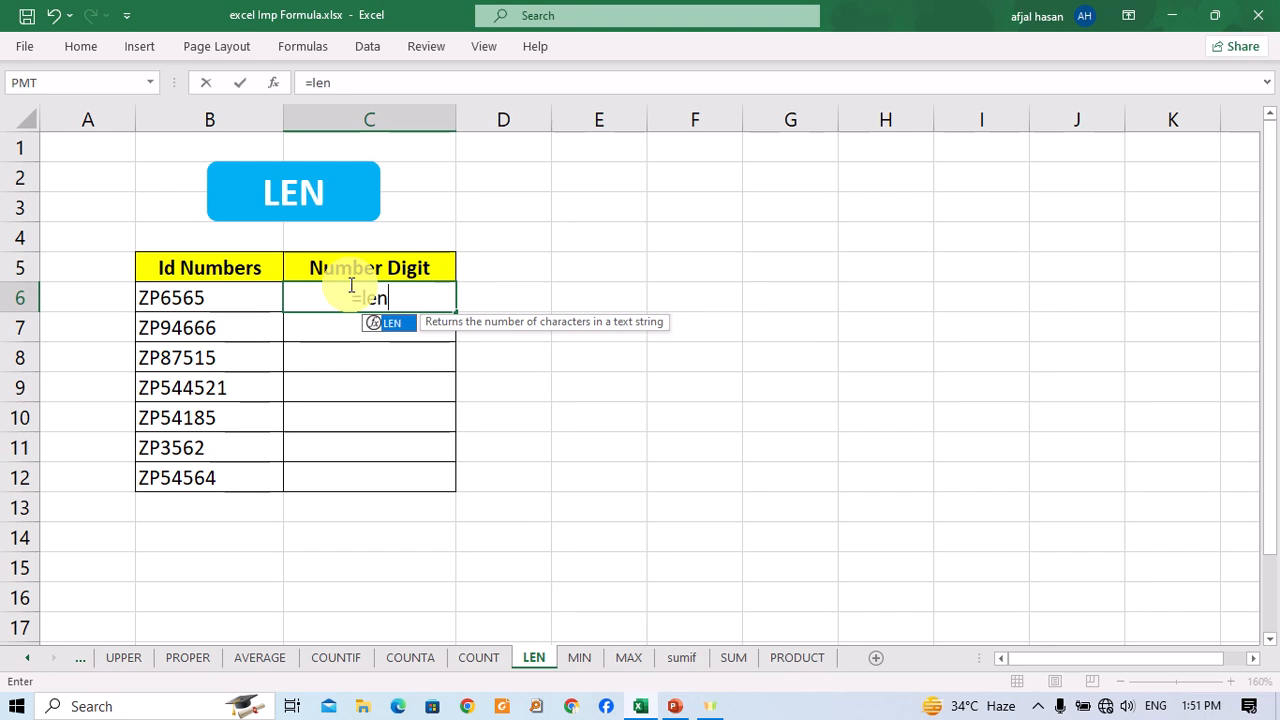
key(Tab)
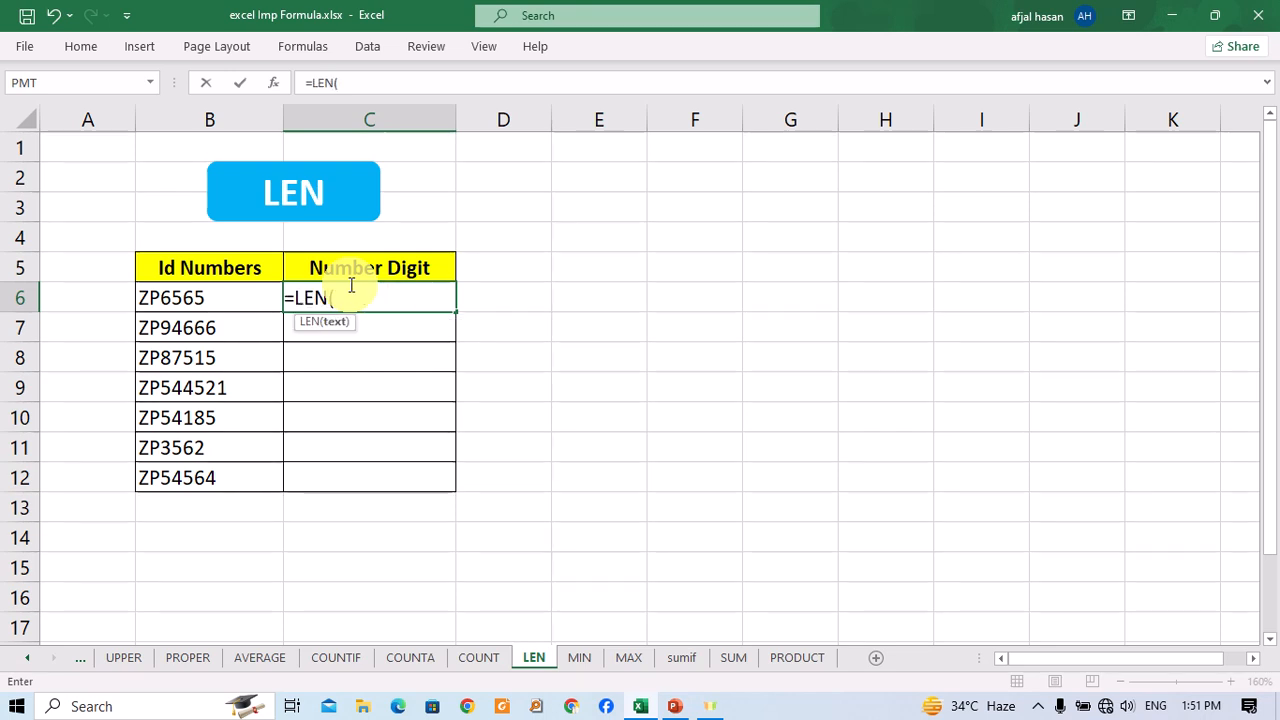
click(212, 301)
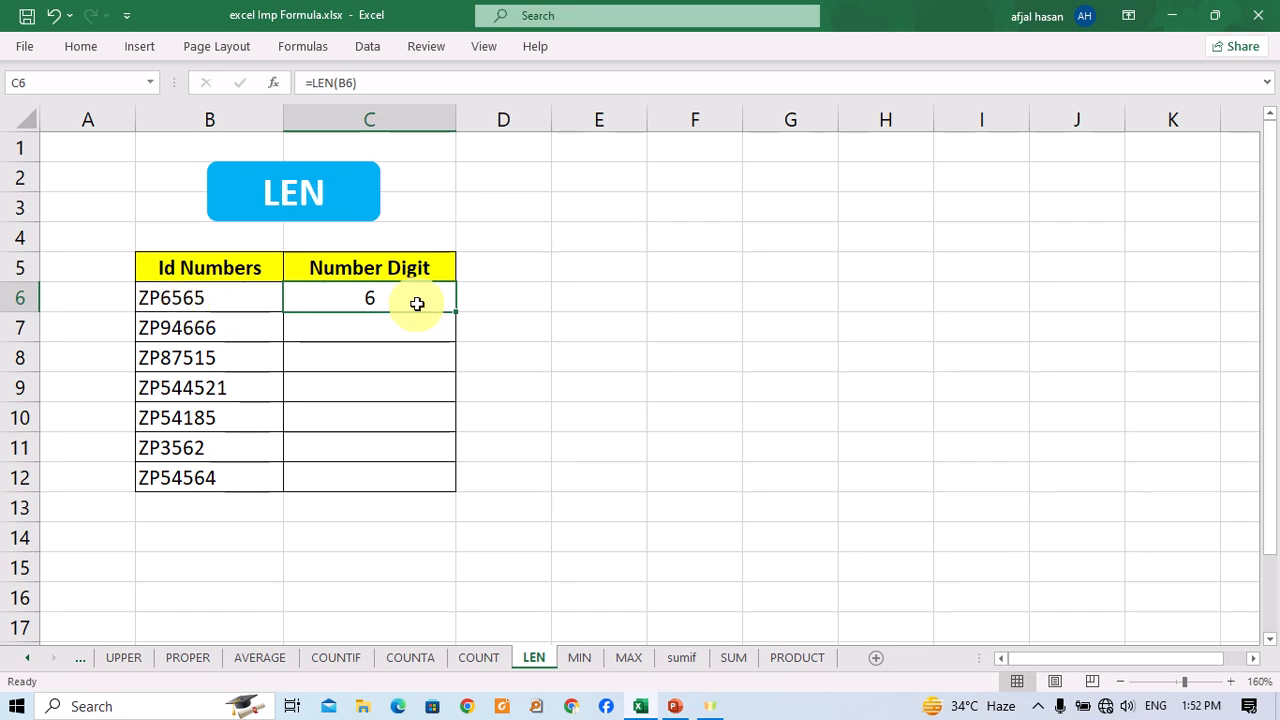
drag(455, 313, 452, 489)
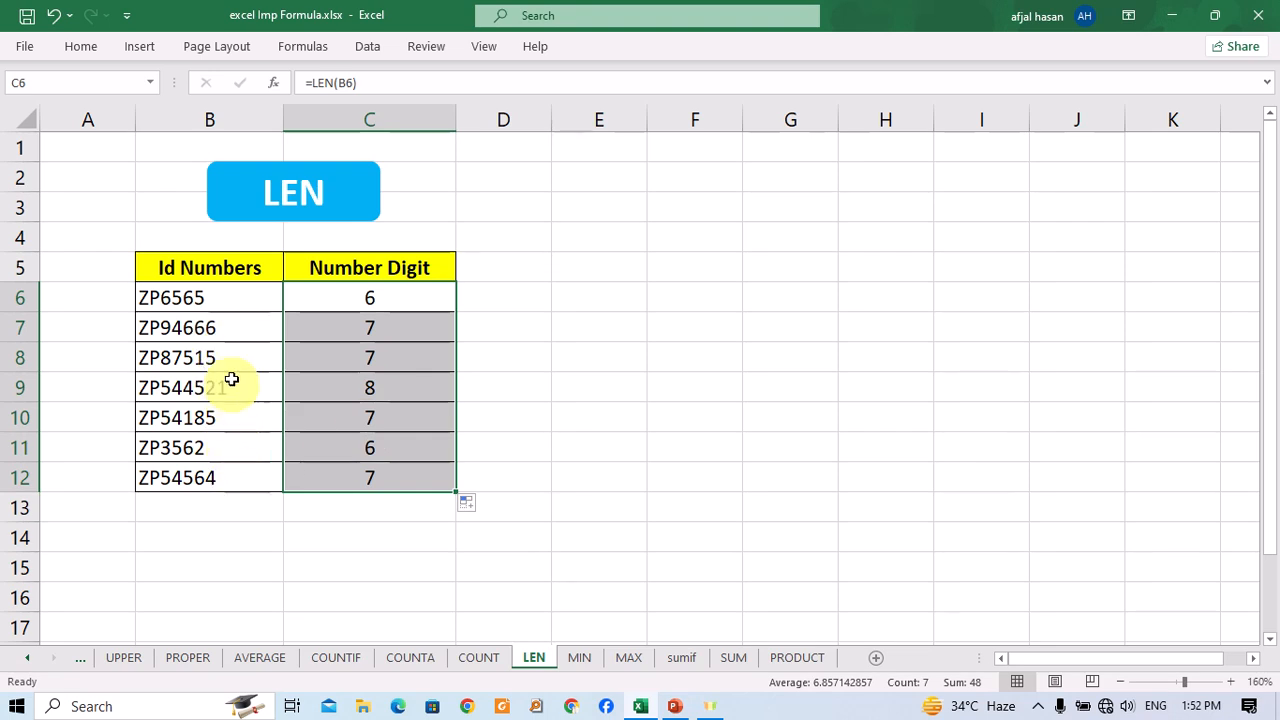
Enter =COUNT(C5:C13) in the COUNT sheet's Count cell E5 to count the employees with a salary figure.
click(478, 657)
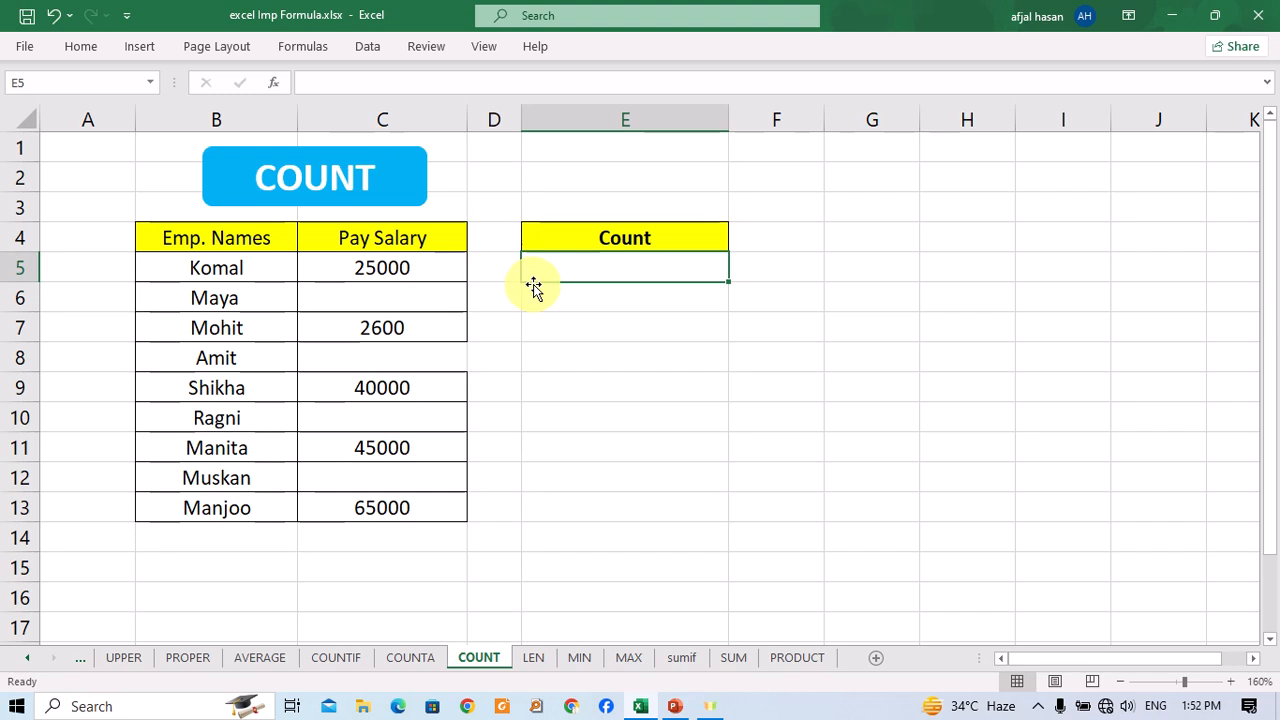
text(=count)
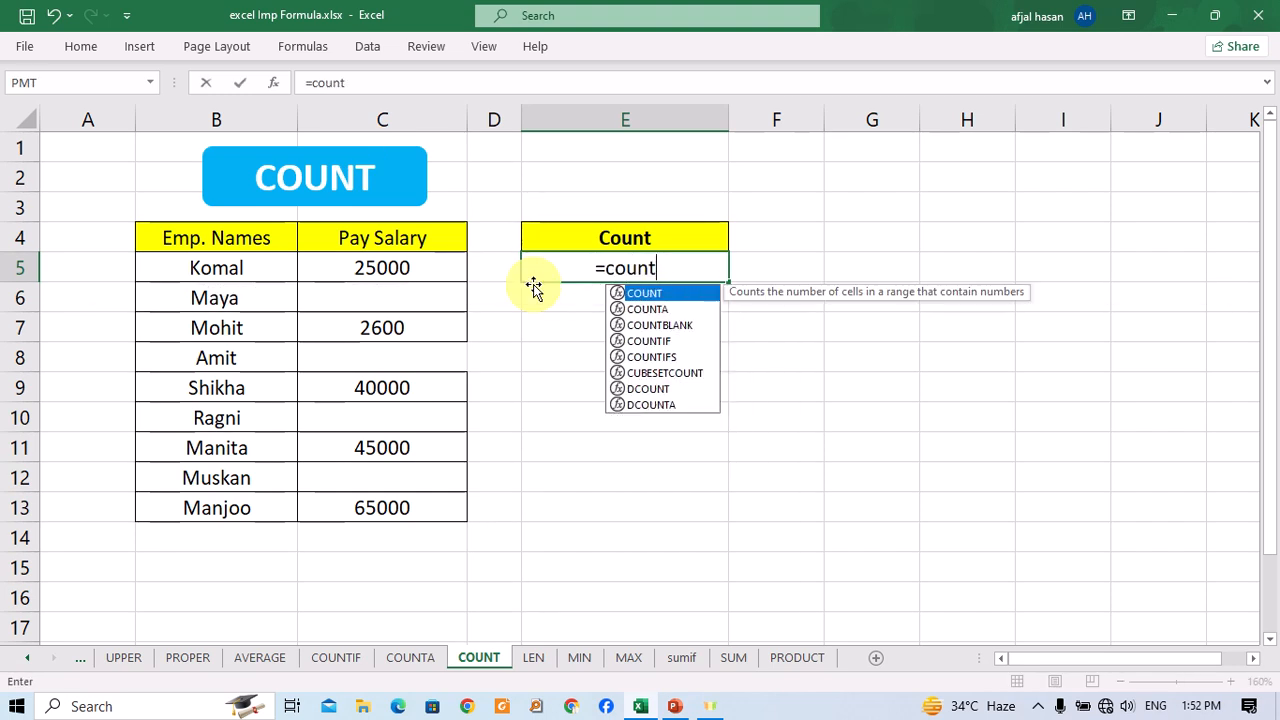
key(Tab)
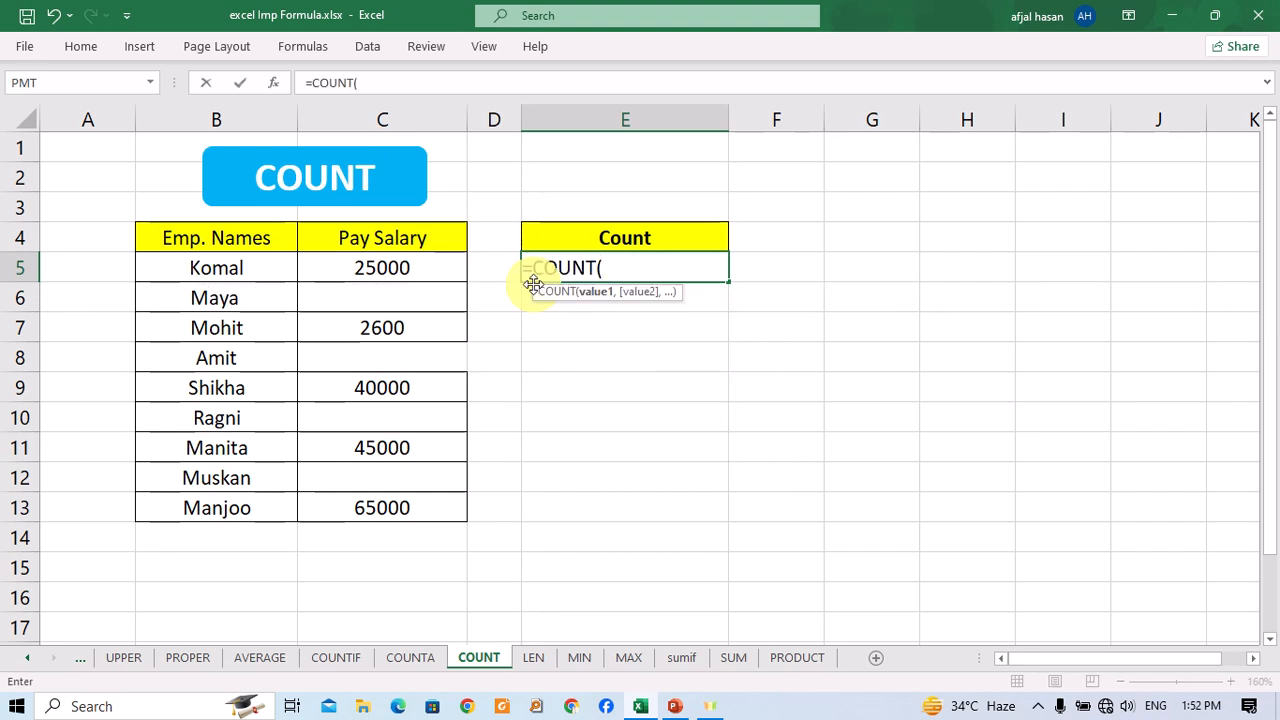
drag(421, 263, 443, 512)
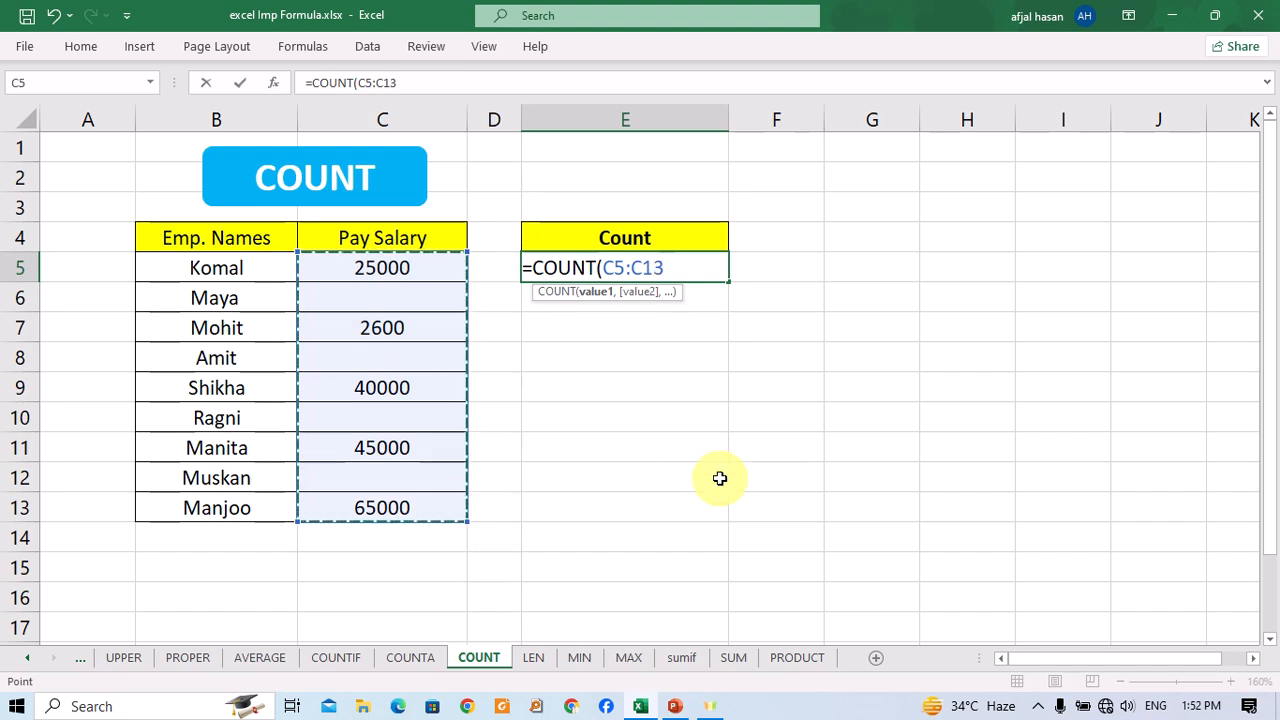
text())
key(Return)
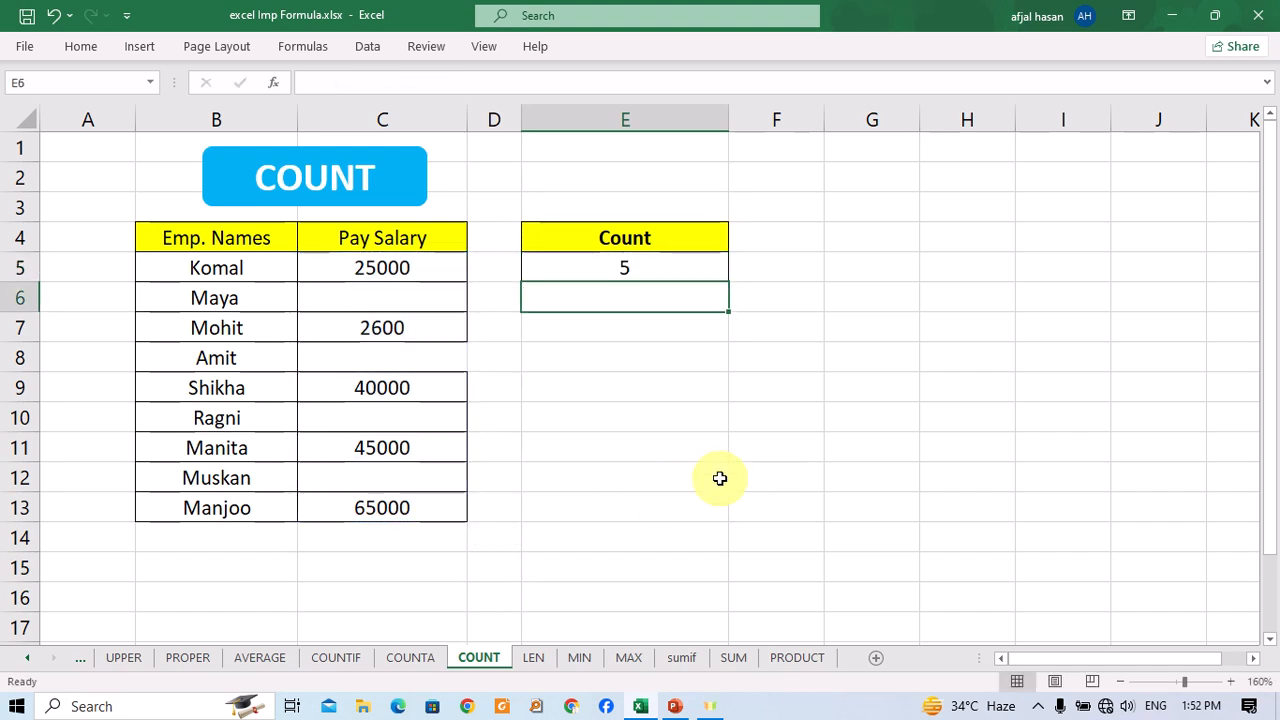
key(Up)
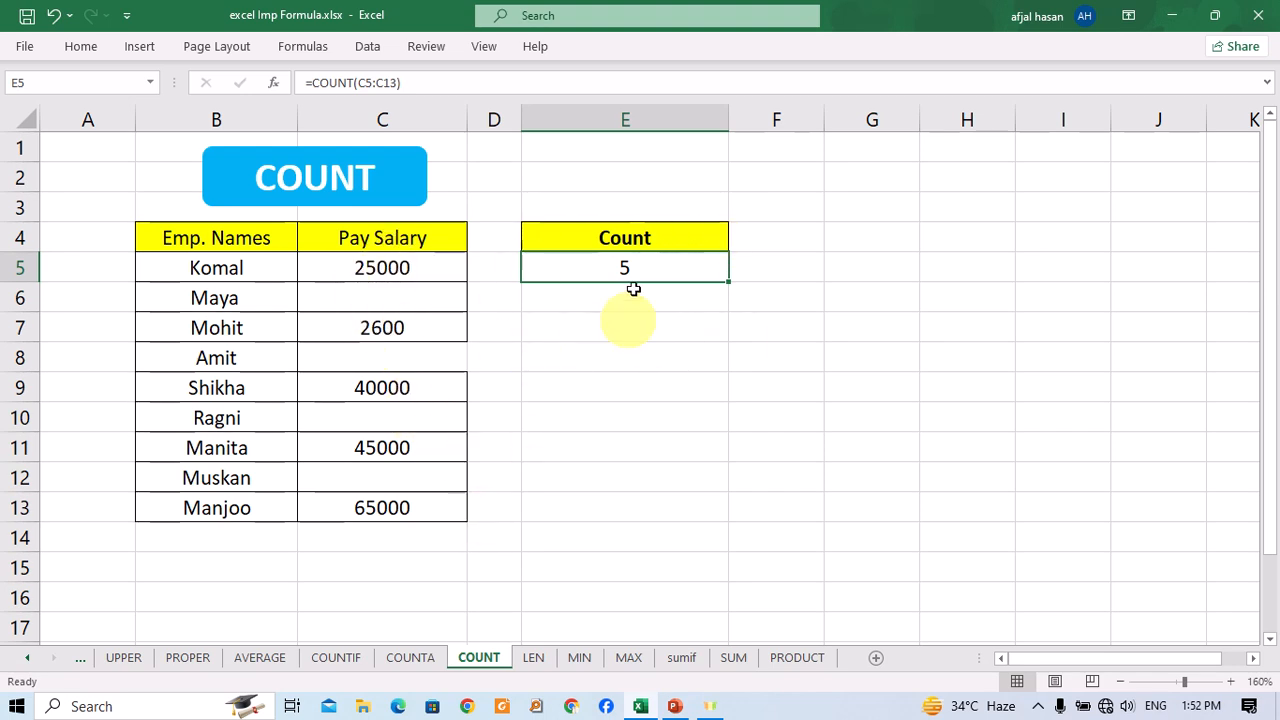
Enter =COUNTA(B6:B12) in the COUNTA sheet's Counta cell D7 to count the filled name cells.
click(409, 655)
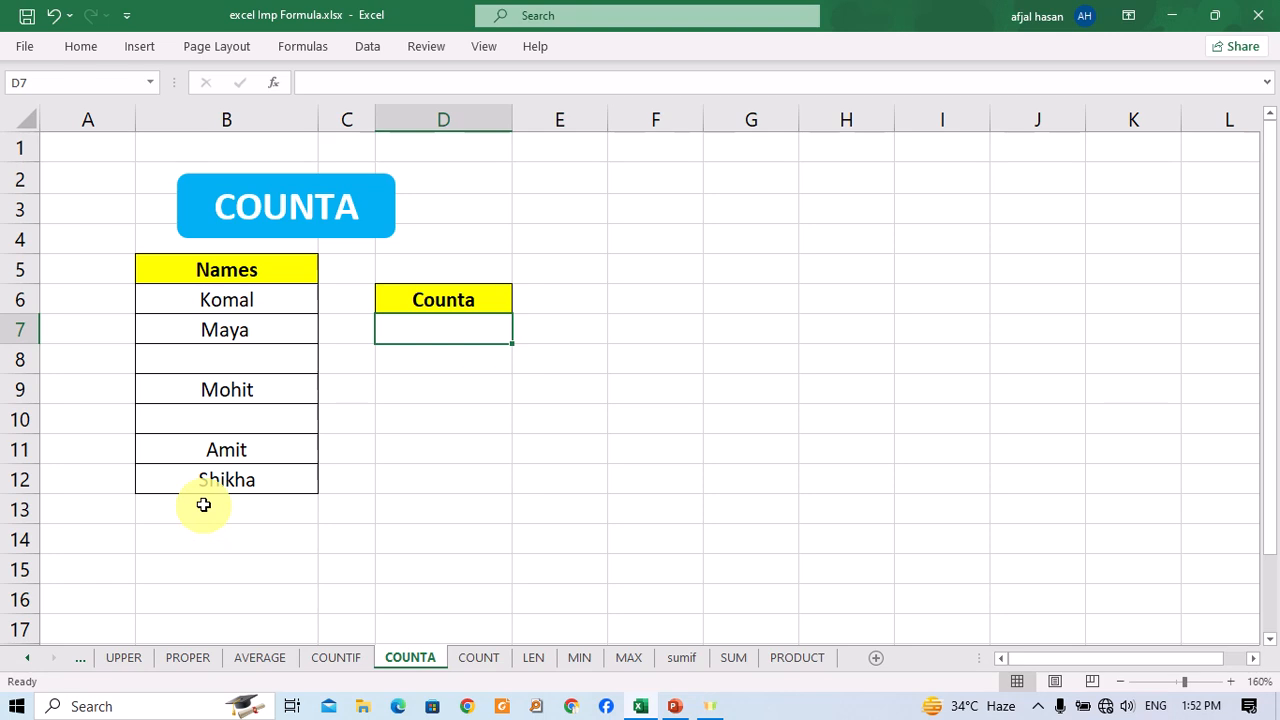
text(=)
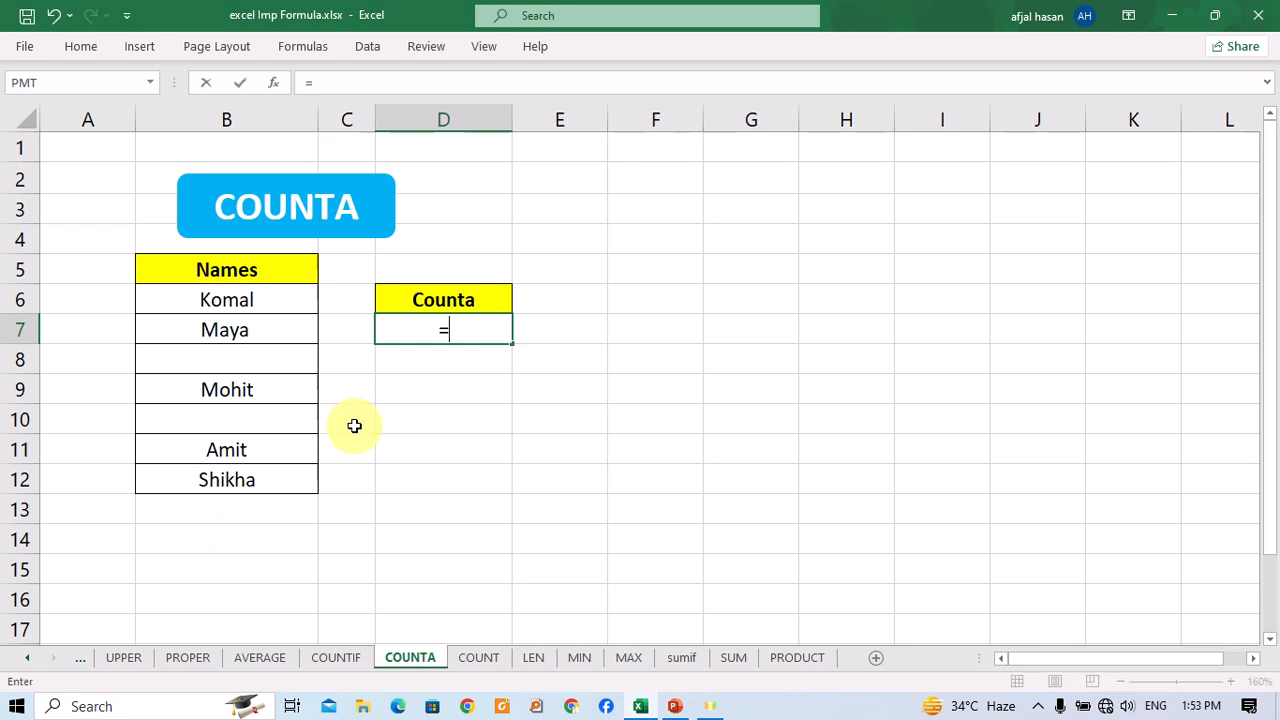
text(cou)
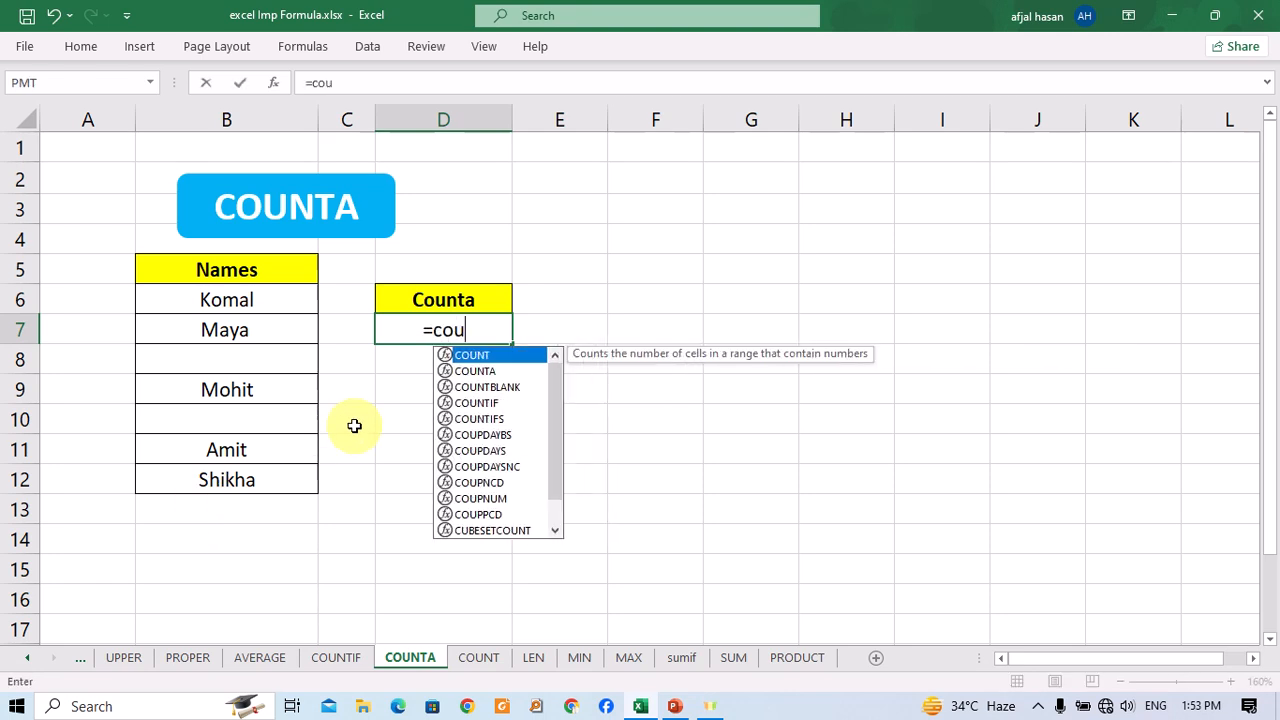
text(nta)
key(Tab)
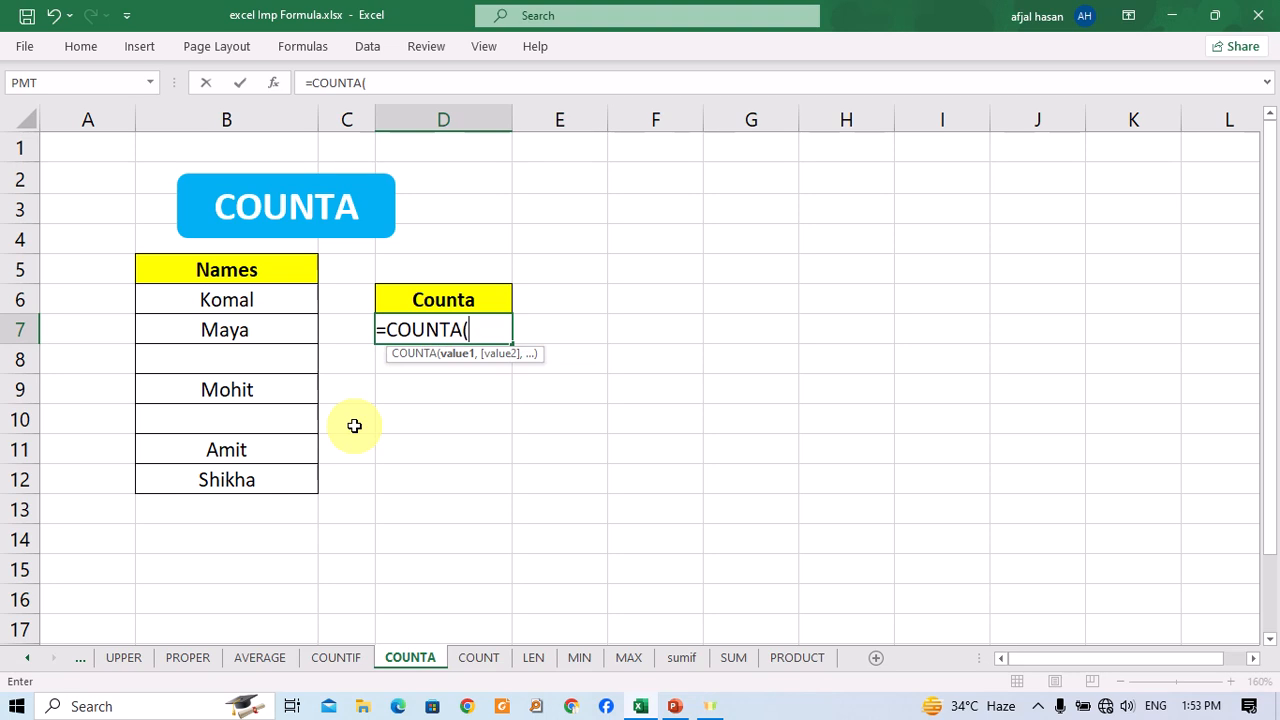
drag(254, 300, 277, 486)
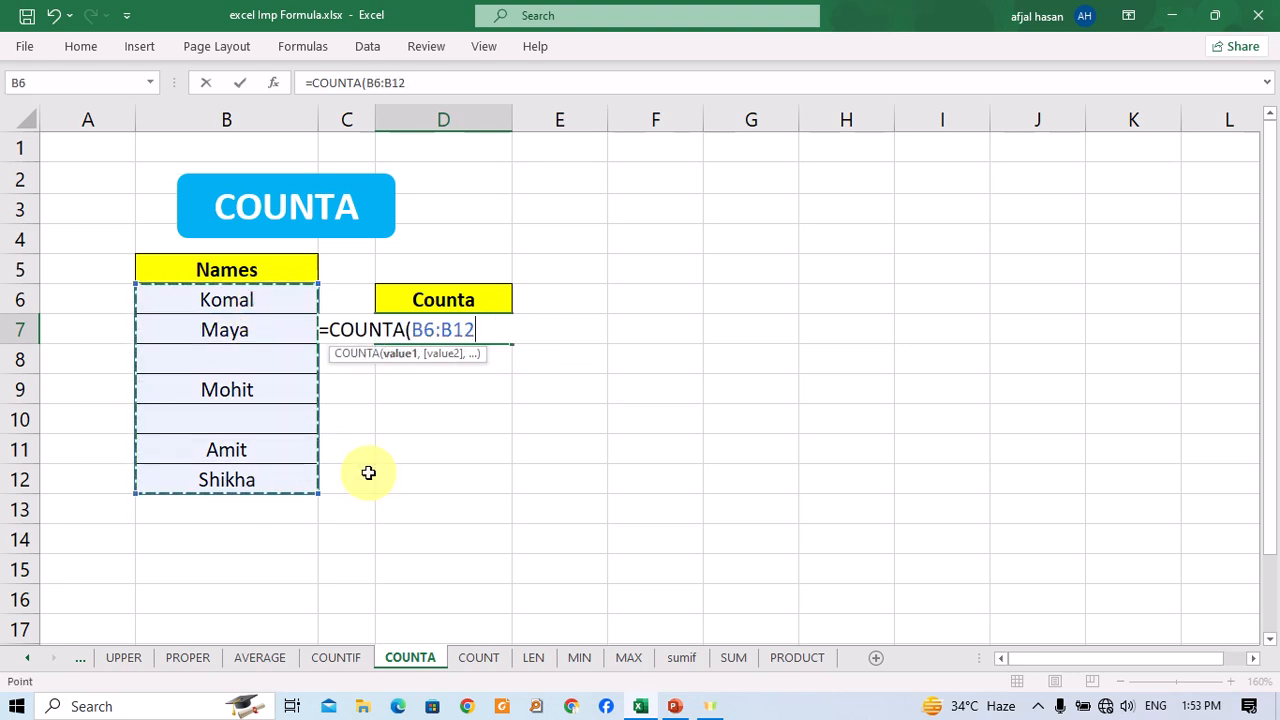
text())
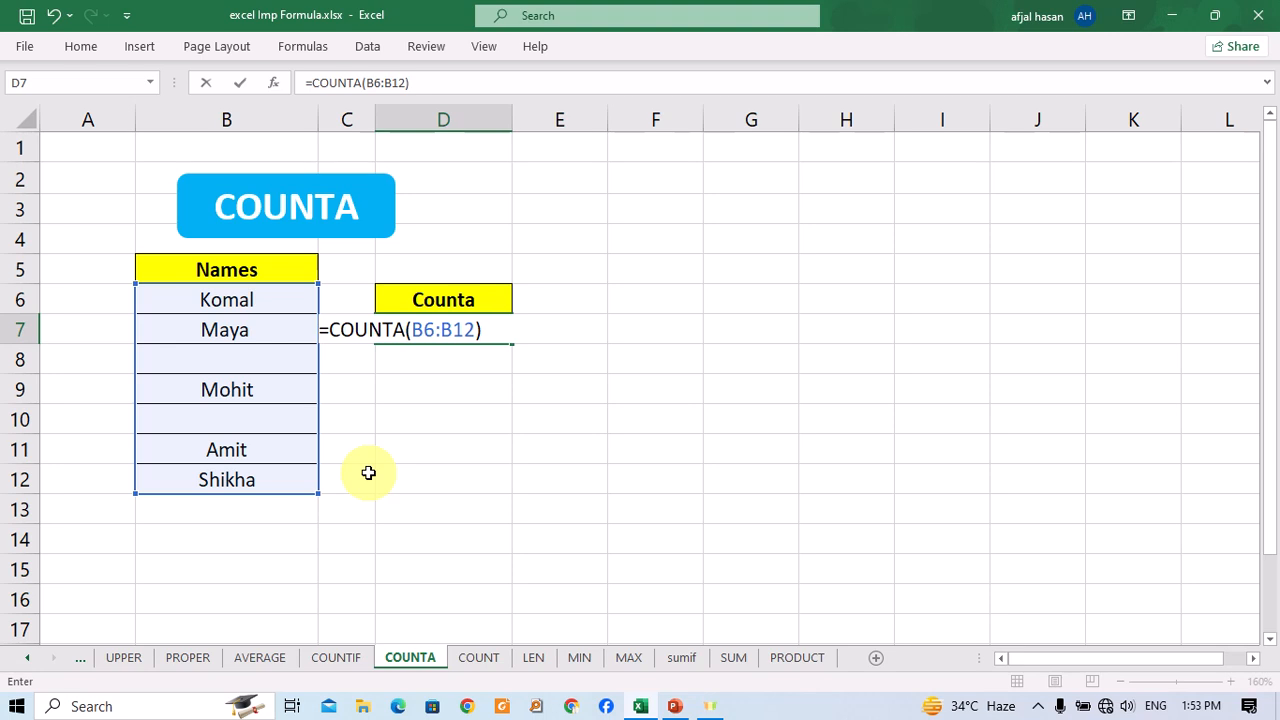
key(Return)
key(Up)
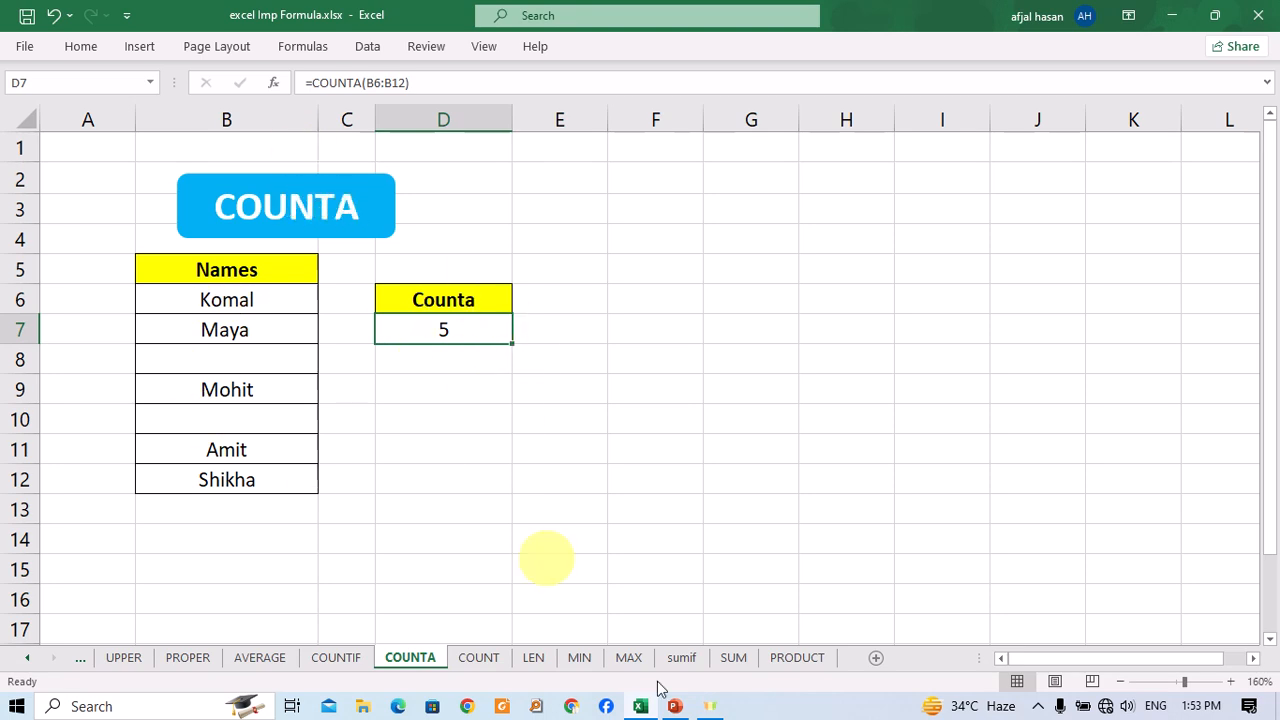
click(479, 658)
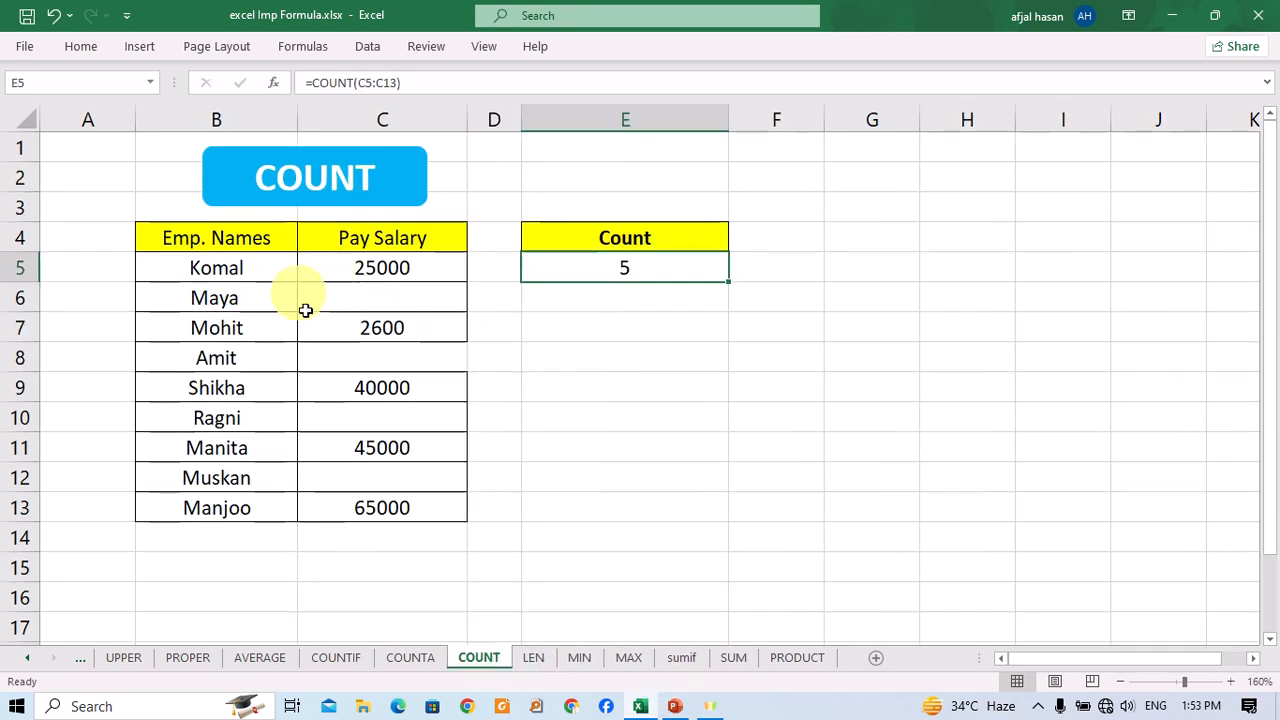
click(407, 658)
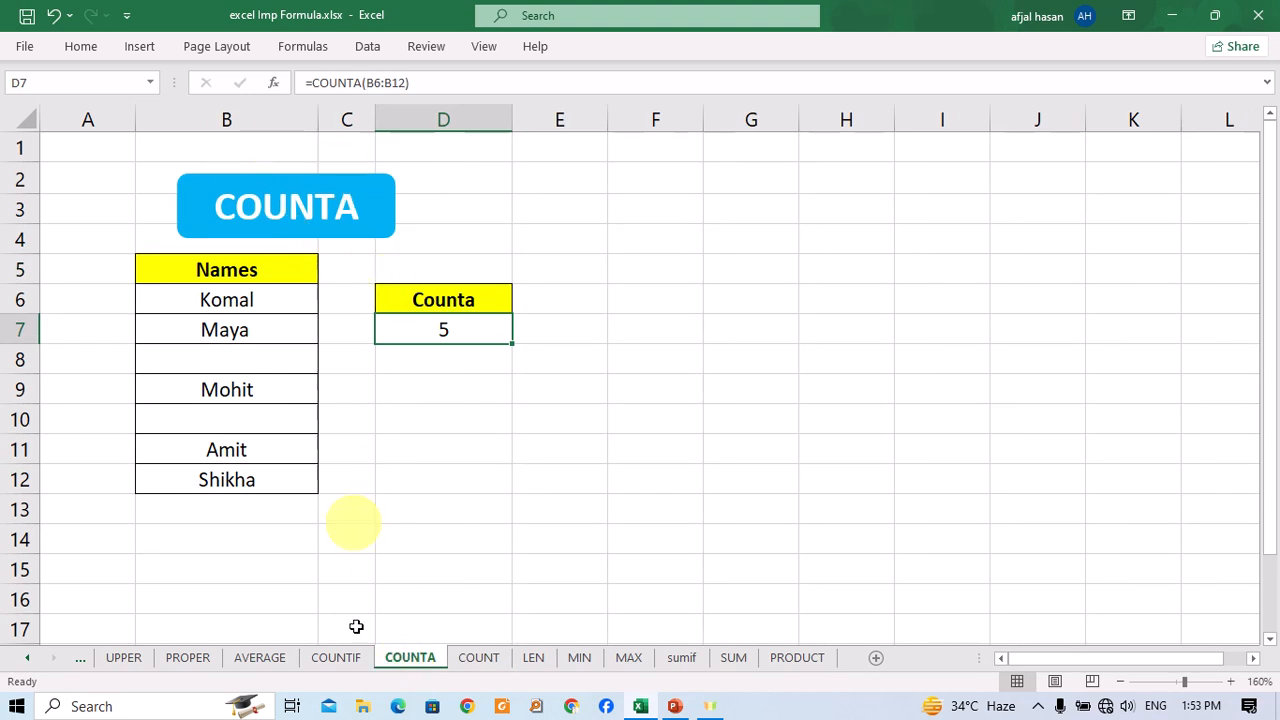
Enter =COUNTIF(C7:H7,"P") in the COUNTIF sheet's Total Present cell I7 to count the first student's present days.
click(340, 658)
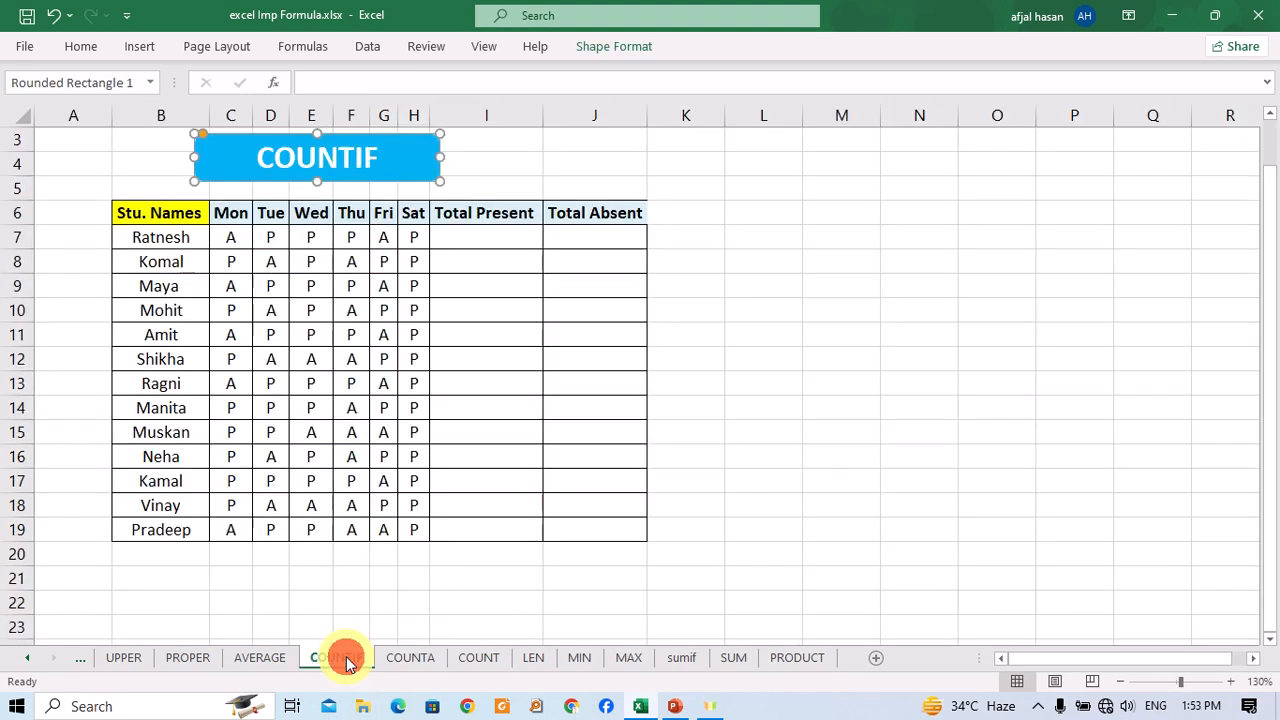
click(562, 253)
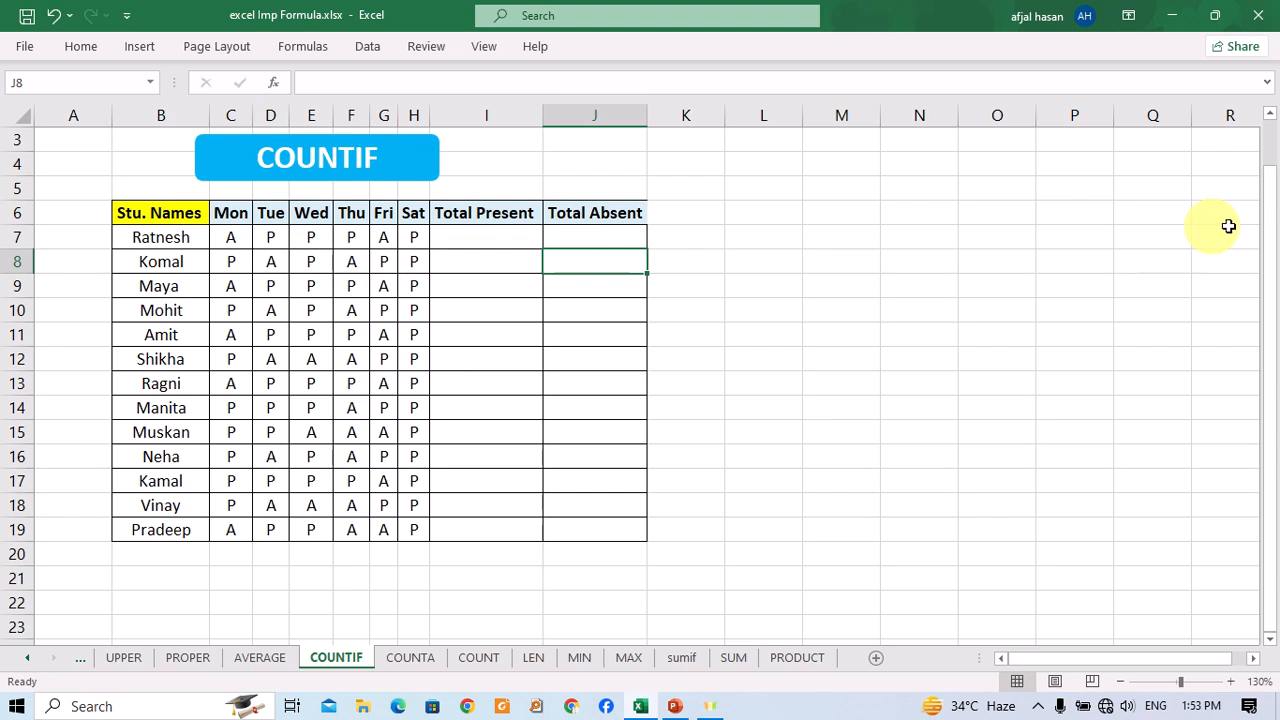
click(517, 231)
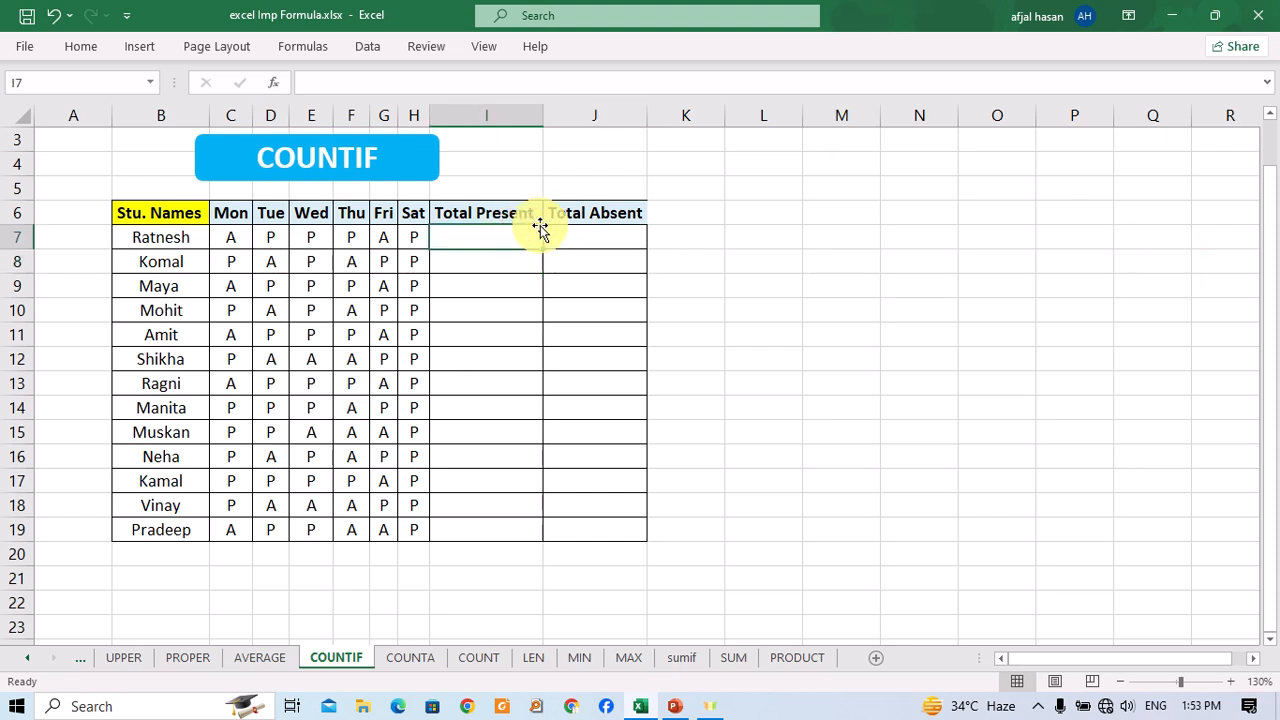
text(=)
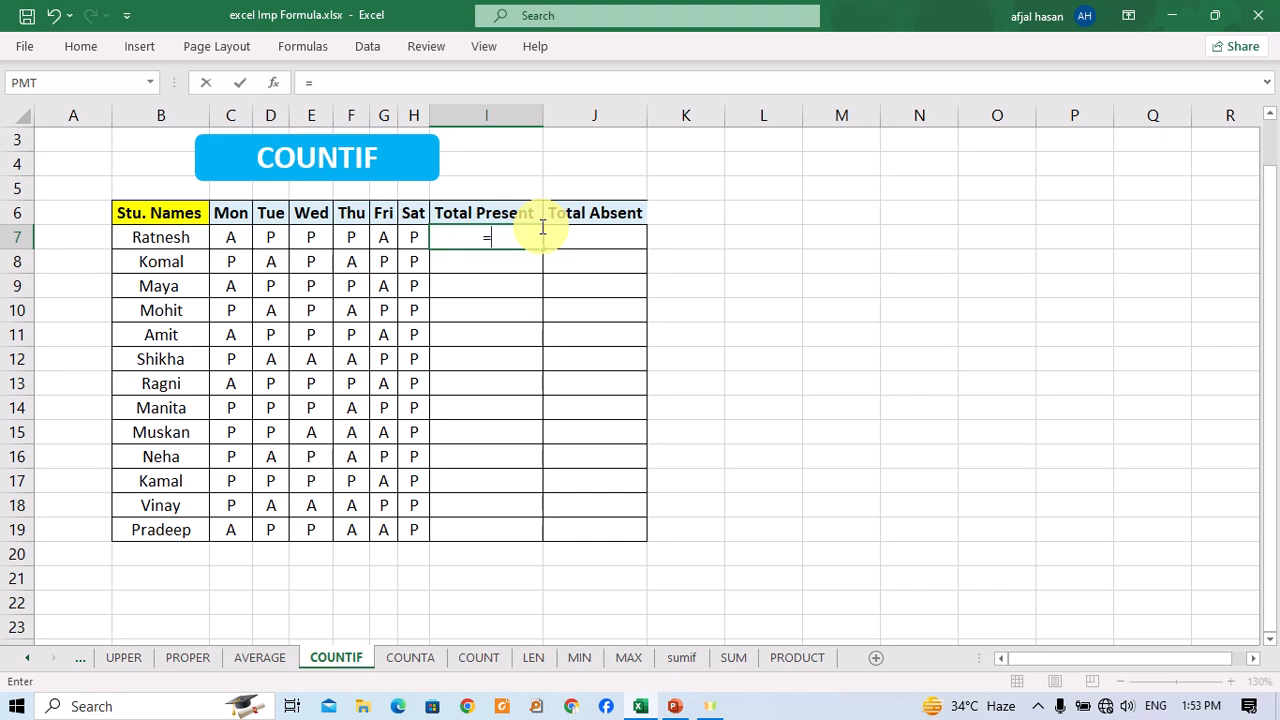
text(count)
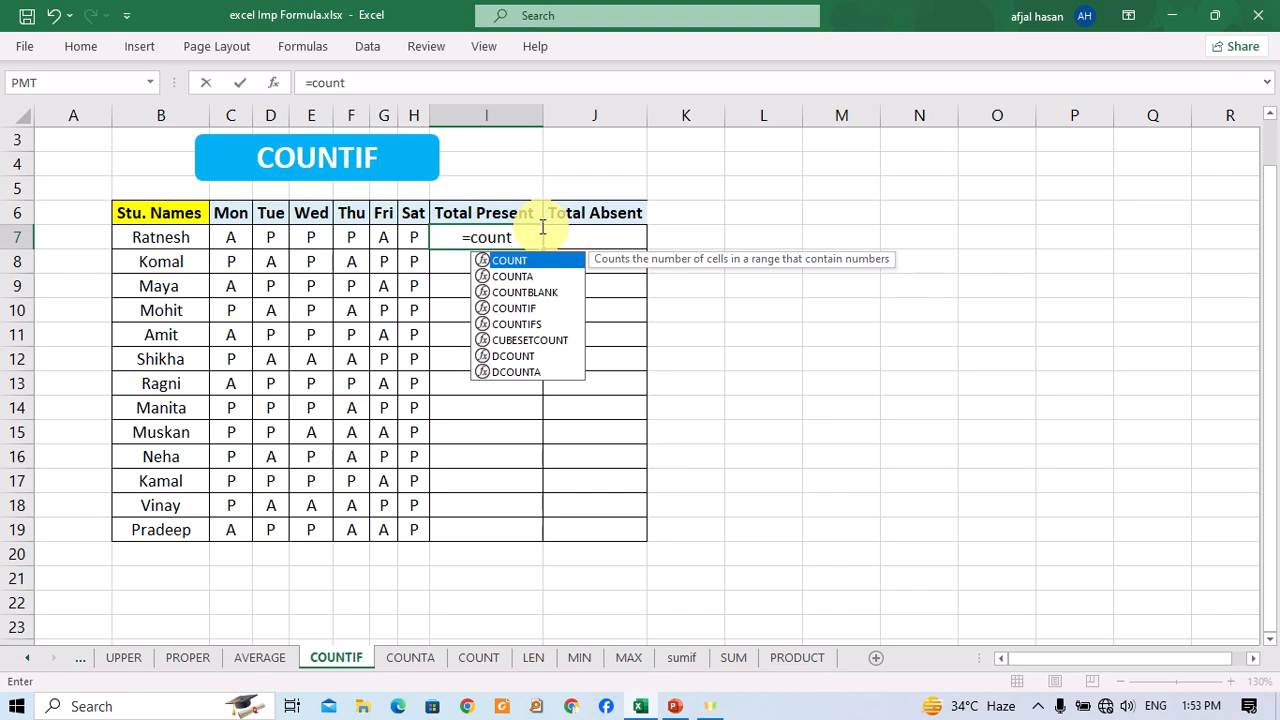
text(if)
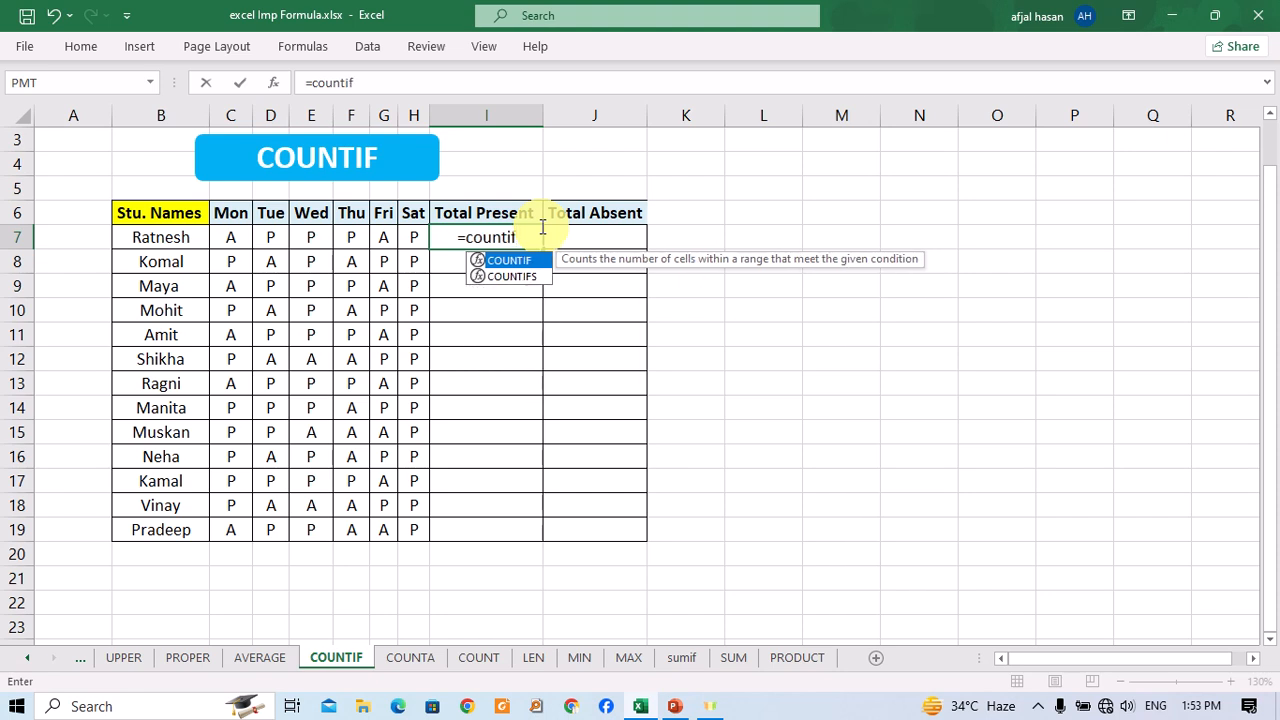
key(Tab)
drag(231, 239, 423, 240)
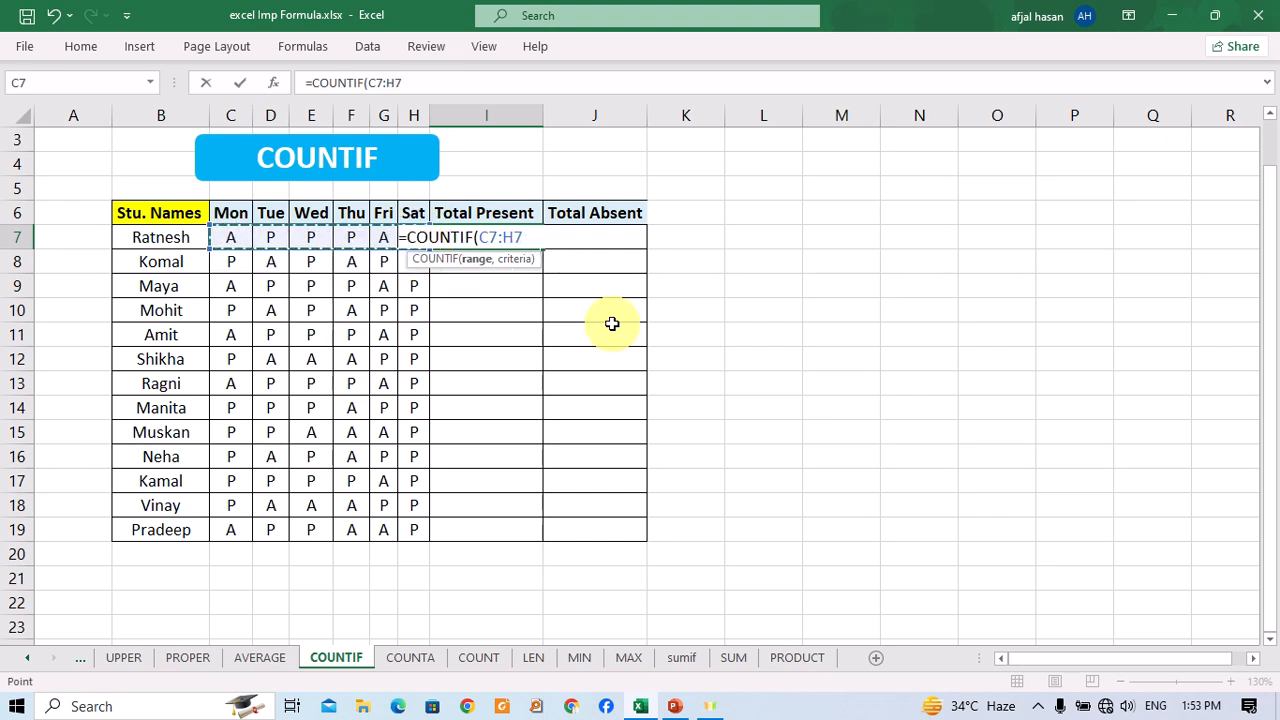
text(,"P)
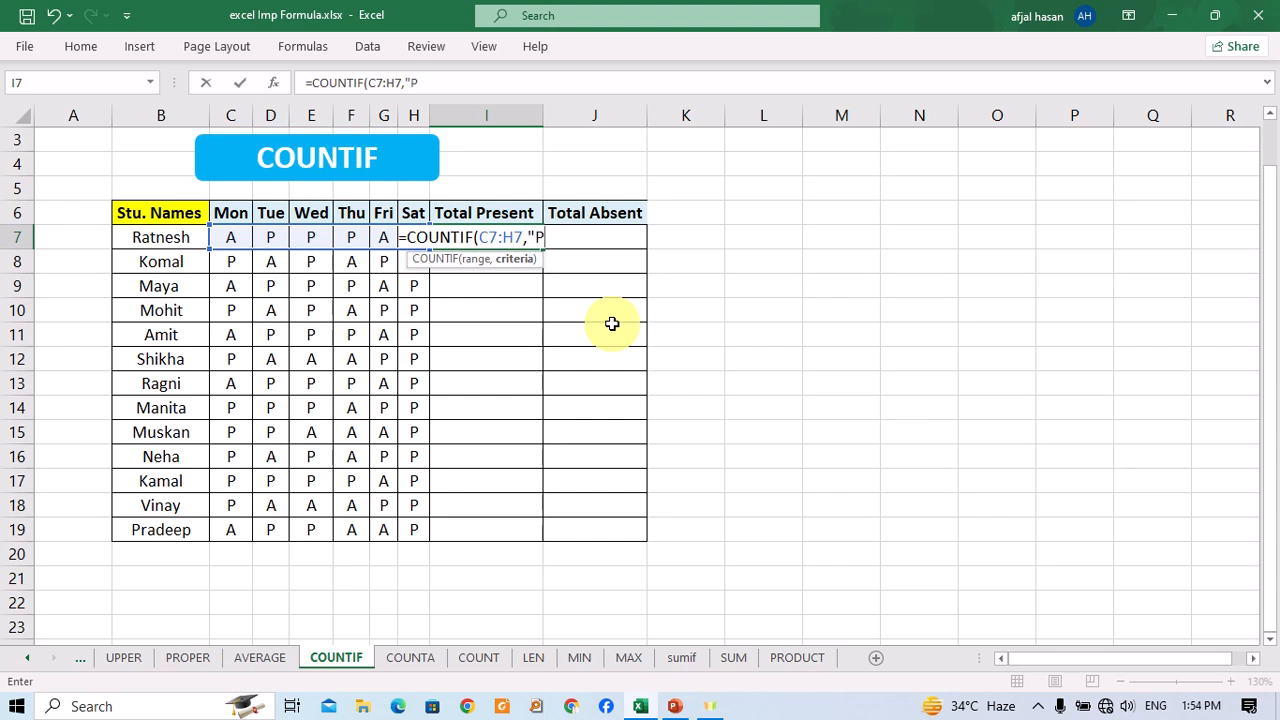
text("))
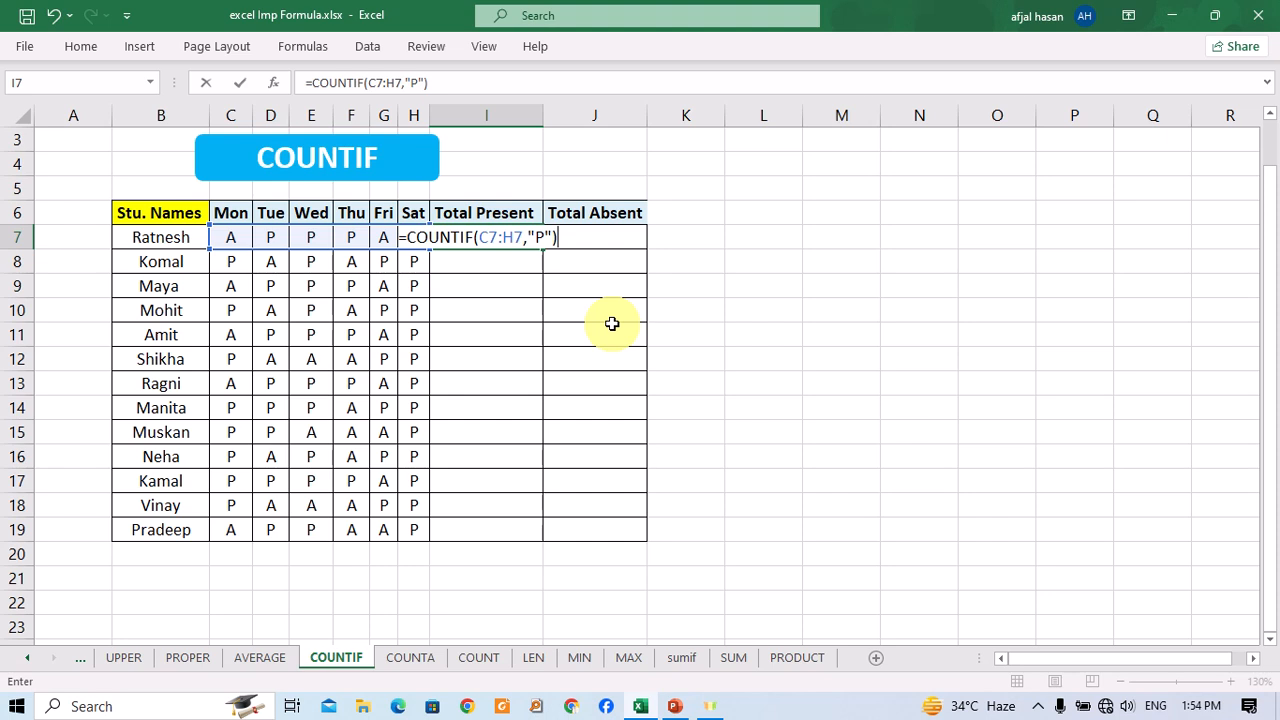
key(Return)
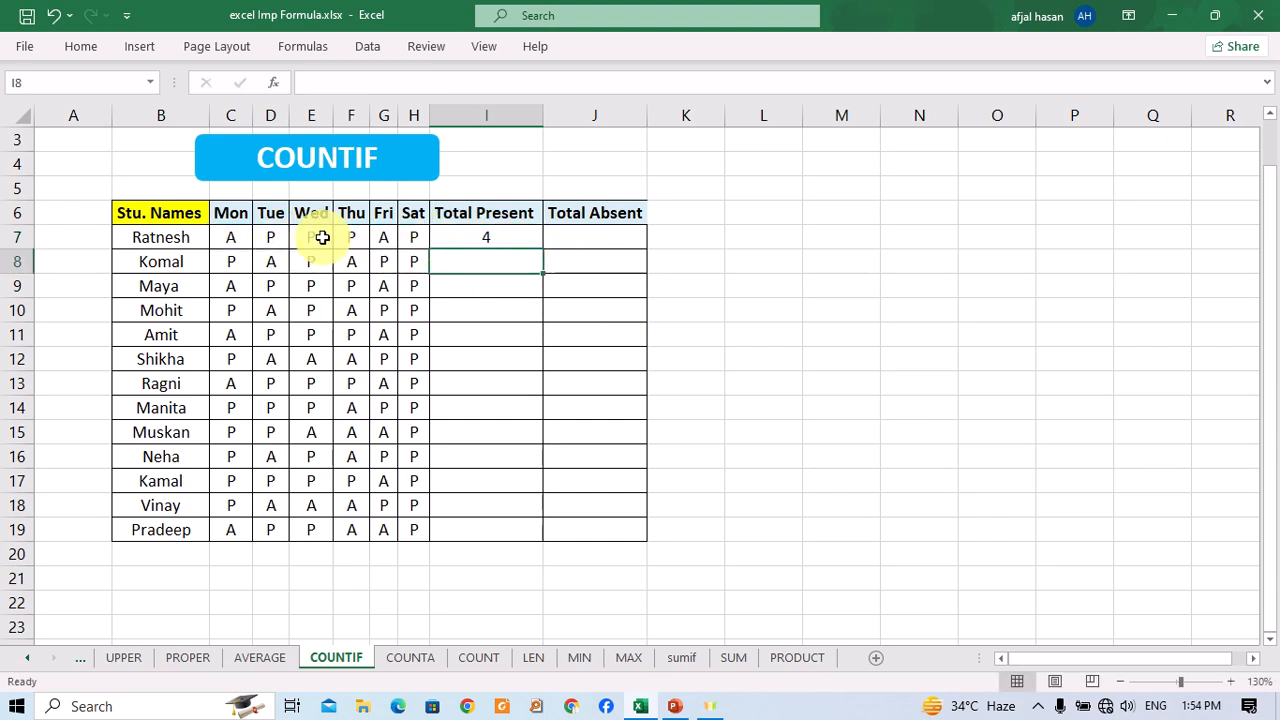
Enter =COUNTIF(C7:H7,"A") in the Total Absent cell J7 to count the first student's absent days.
click(573, 235)
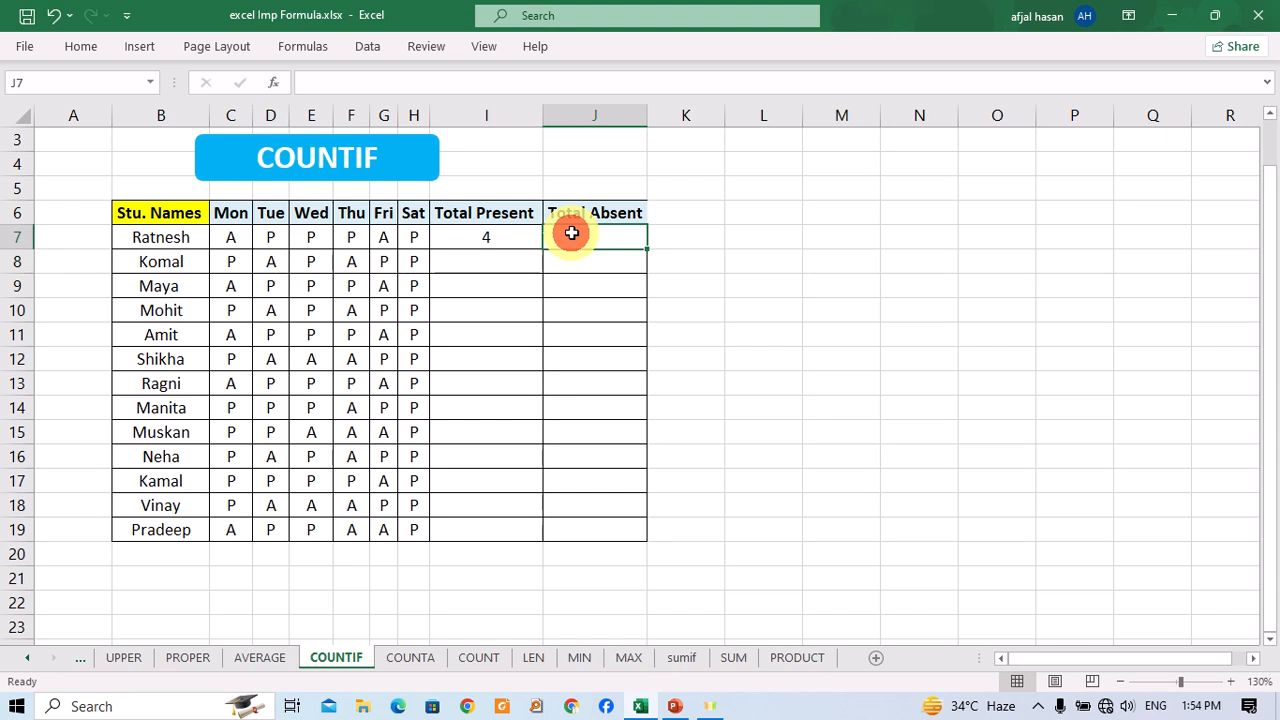
text(=countid)
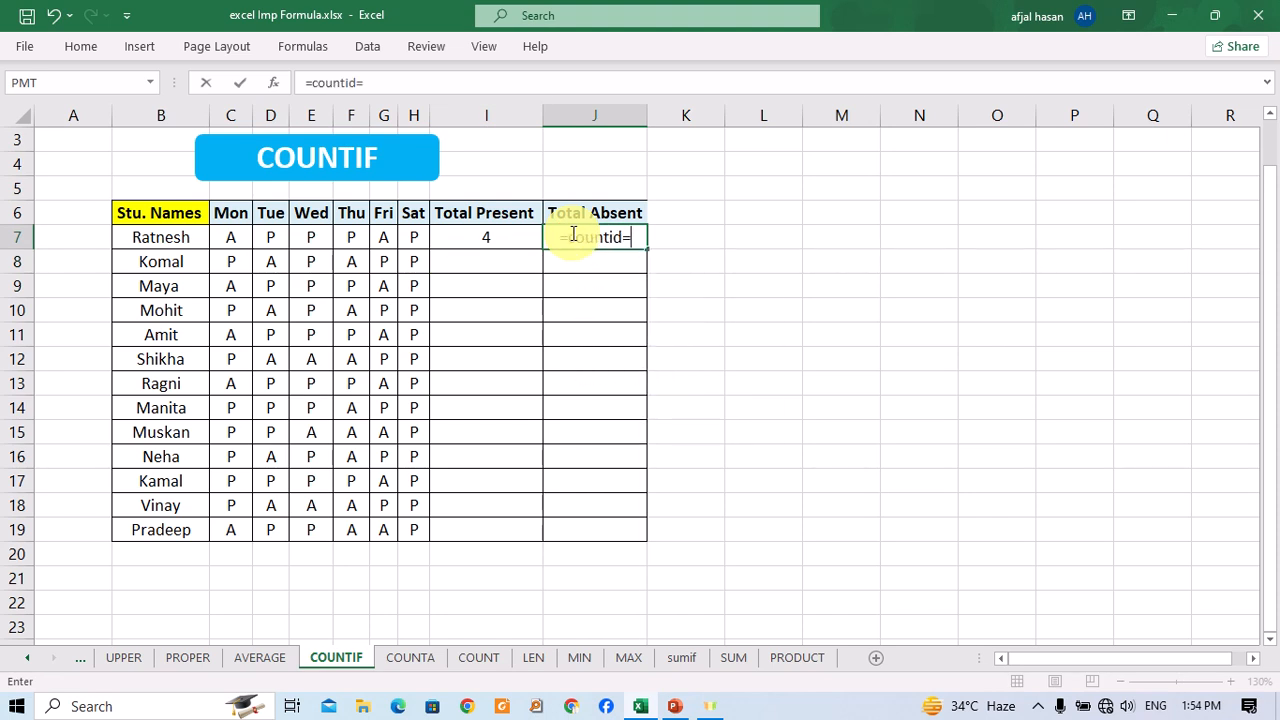
key(BackSpace)
text(f)
key(Tab)
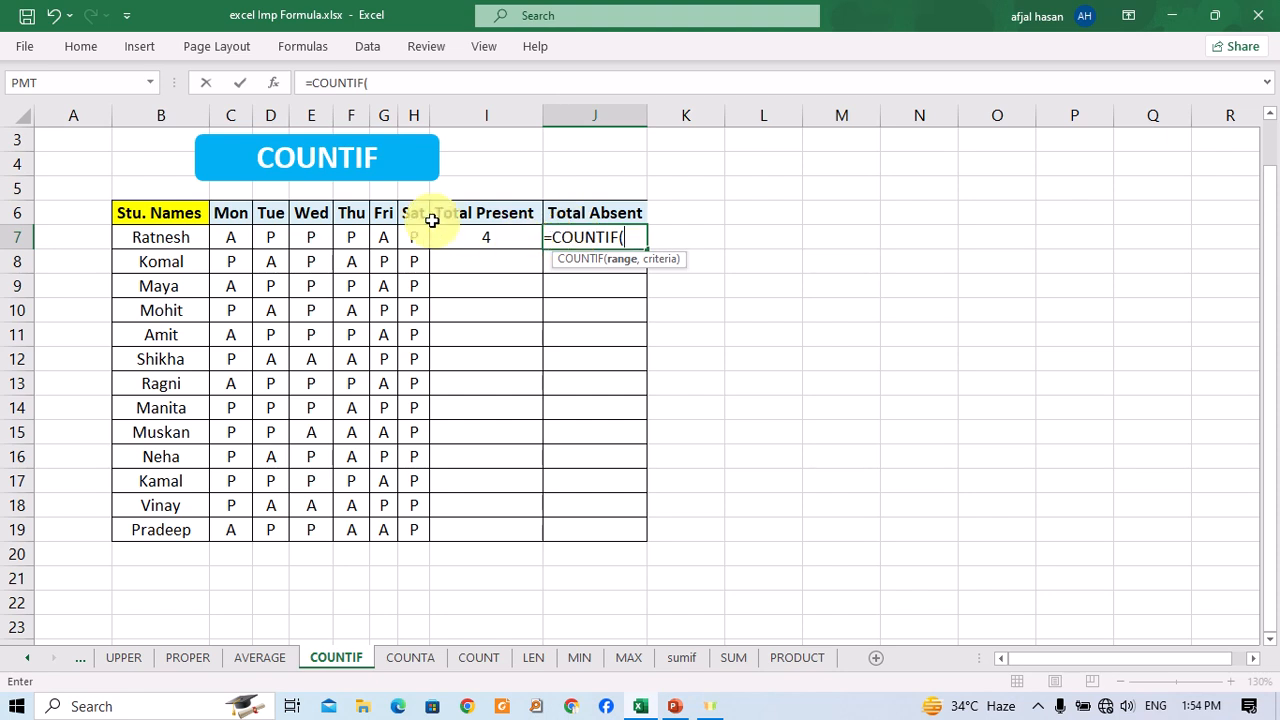
drag(230, 237, 405, 238)
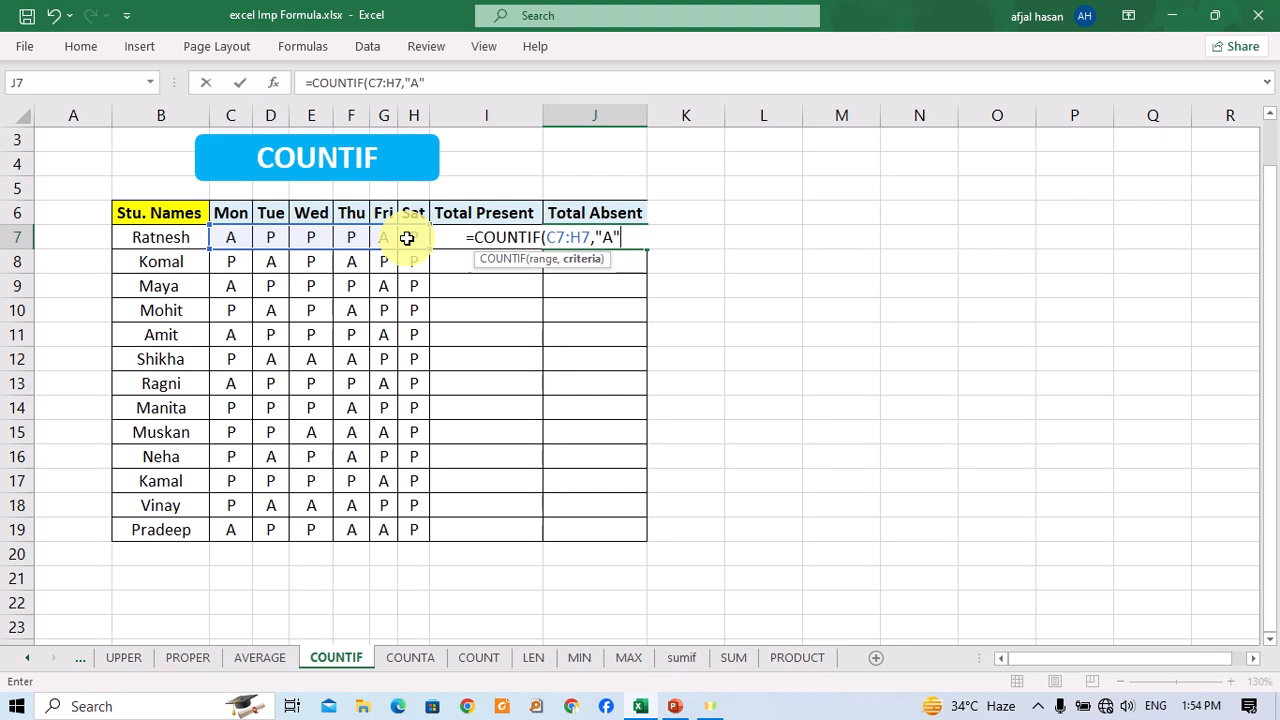
text())
key(ctrl+Return)
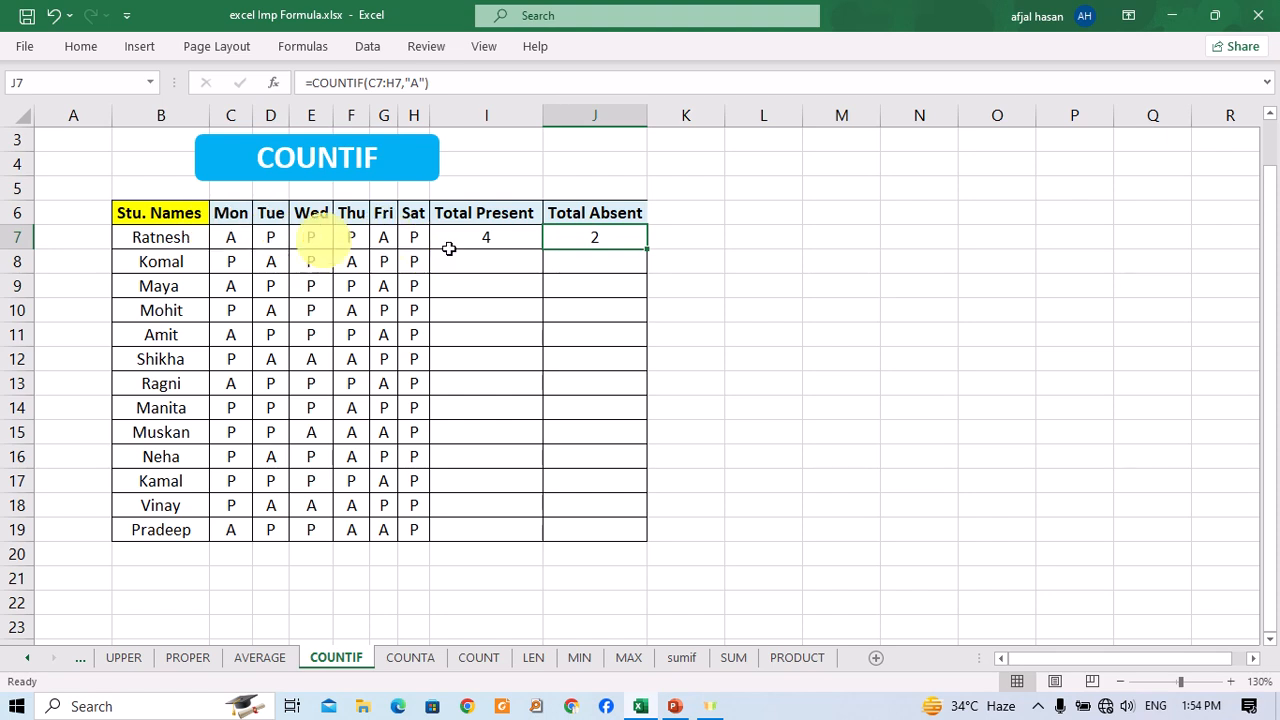
Fill the Total Present and Total Absent formulas from I7:J7 down through row 19 for all students.
drag(508, 228, 632, 540)
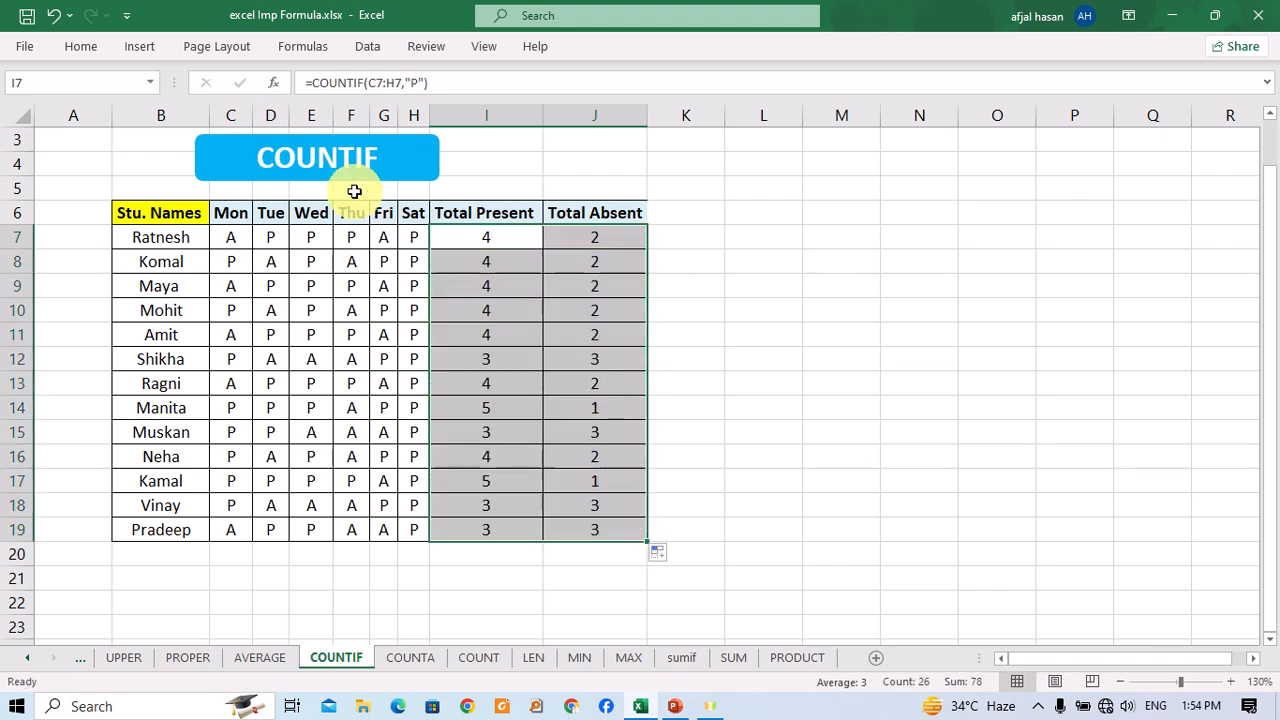
click(489, 330)
scroll(355, 183, up, 1)
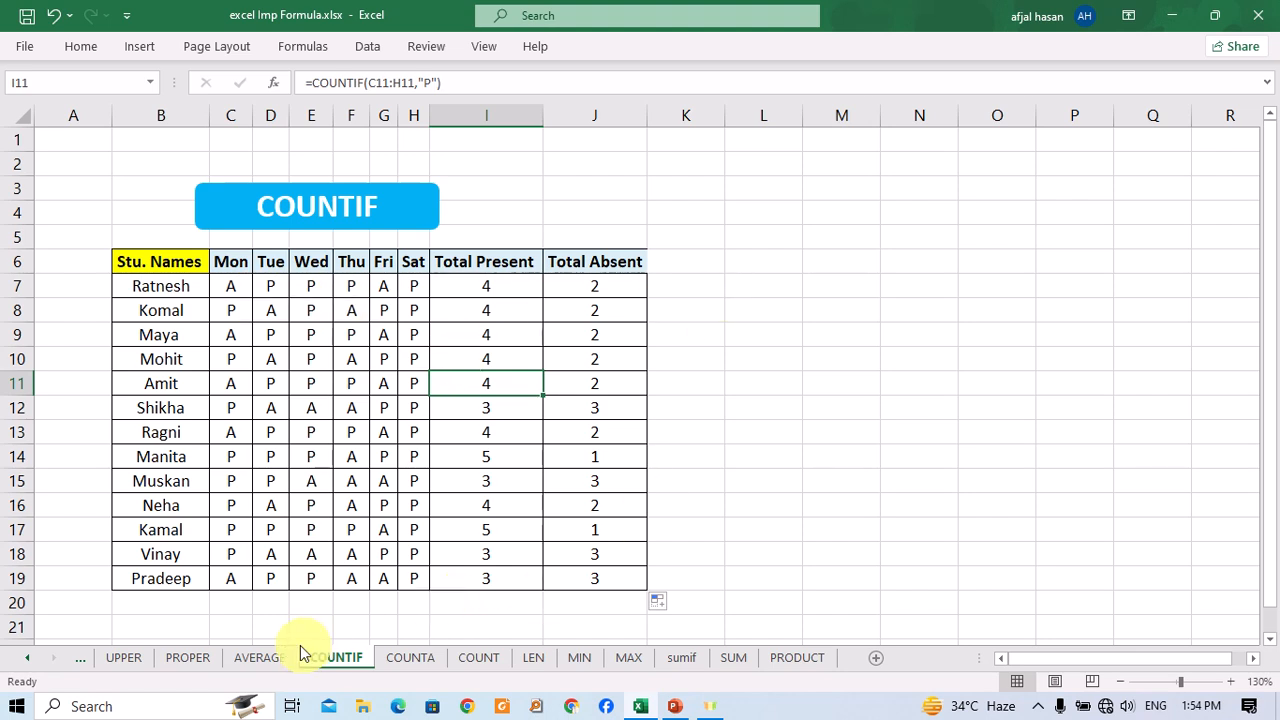
Enter =AVERAGE(C6:C12) in the AVERAGE sheet's Per Month Average cell C14 to average the Jeans figures.
click(252, 660)
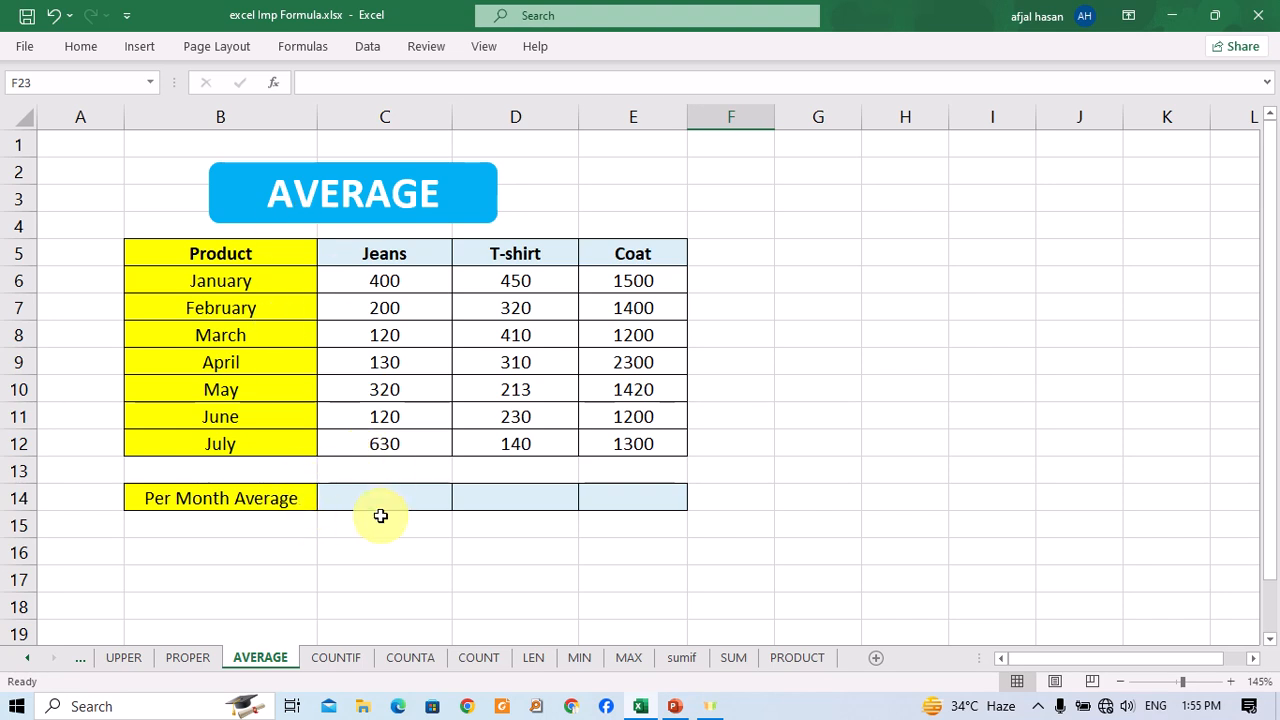
click(374, 479)
click(372, 497)
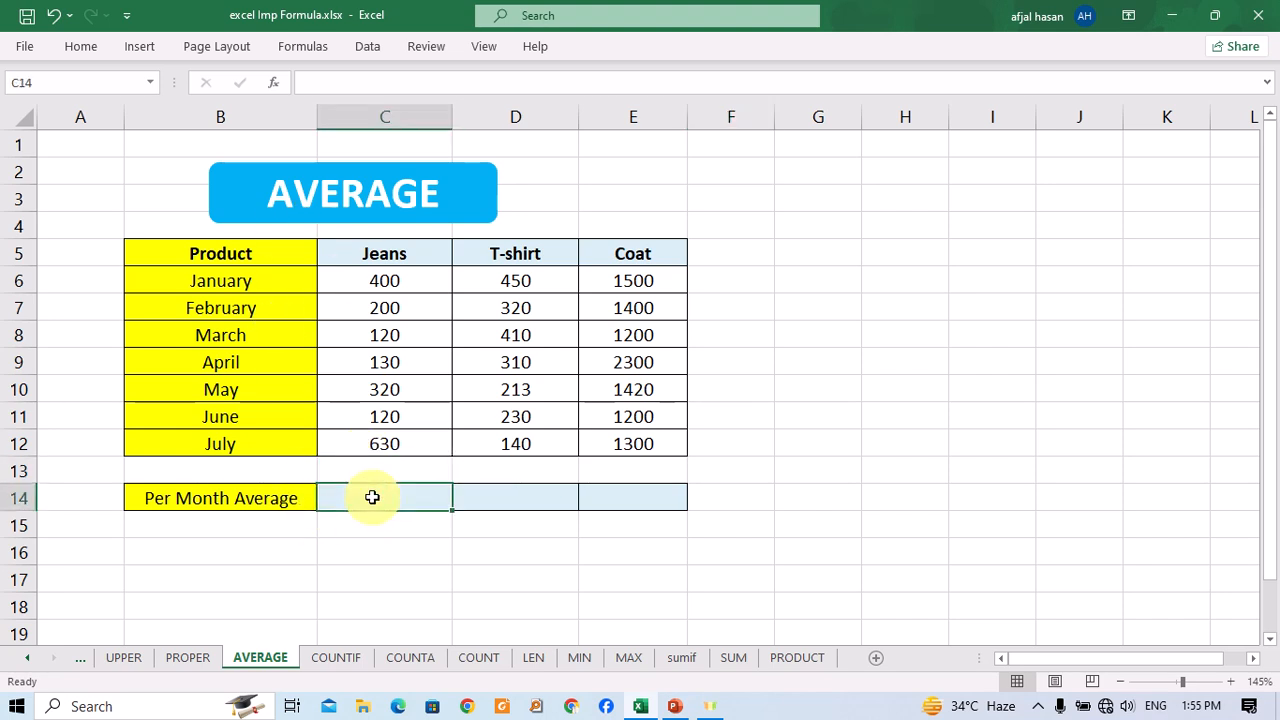
text(=a)
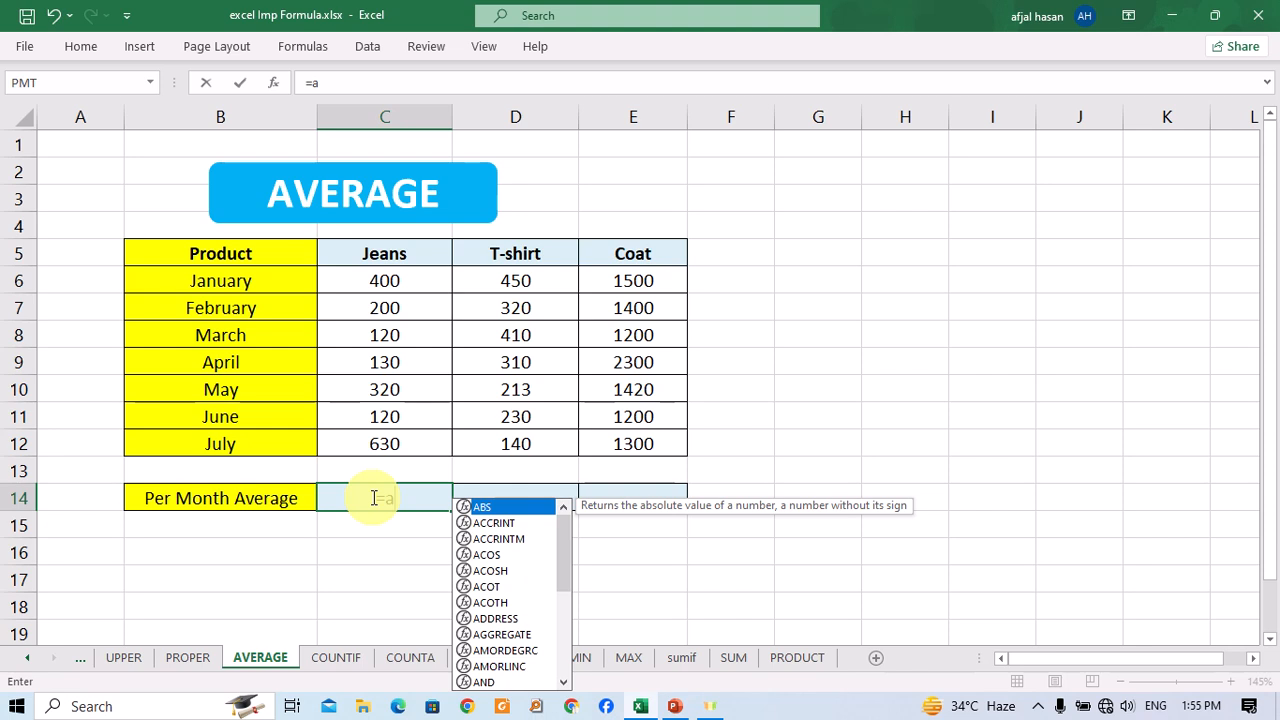
text(ve)
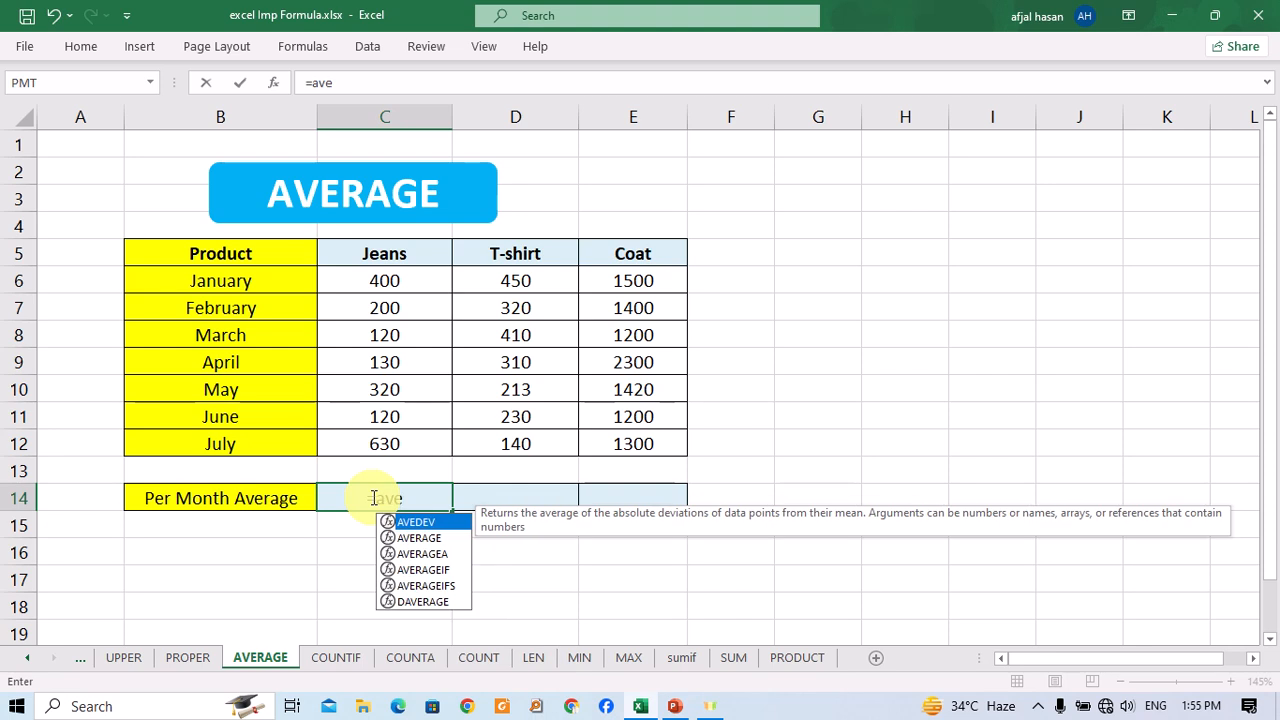
text(rage)
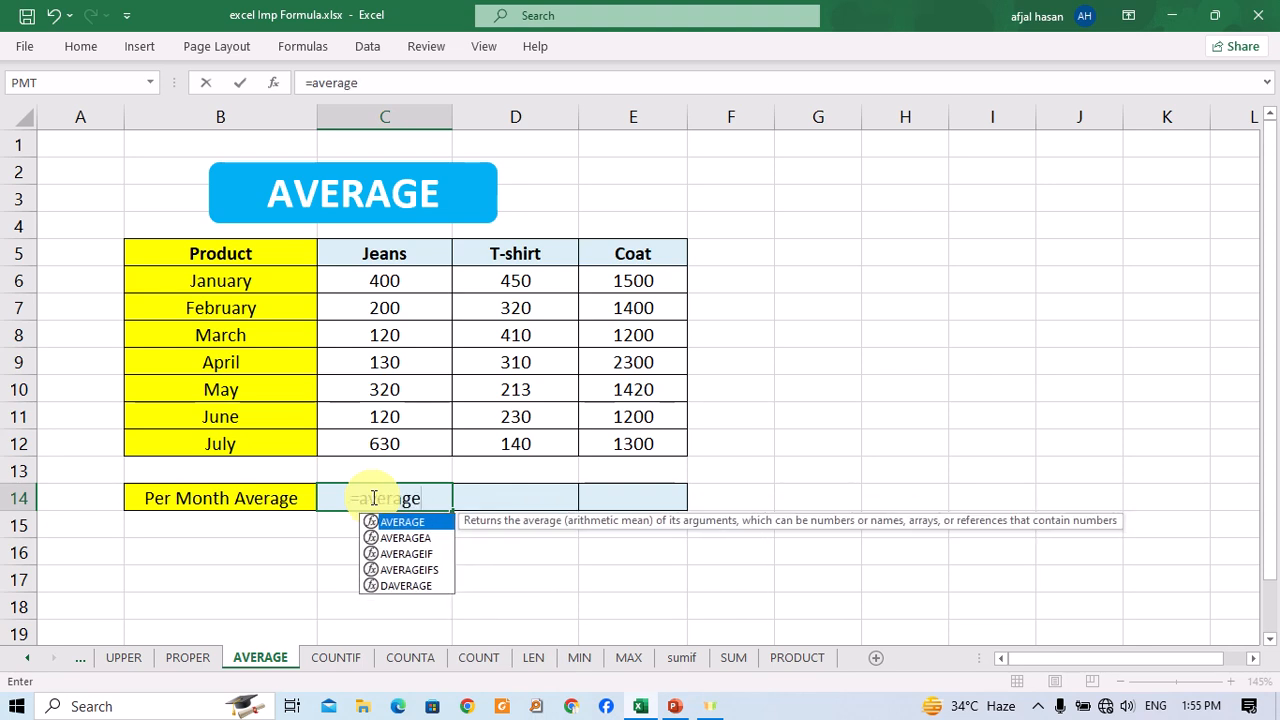
key(Tab)
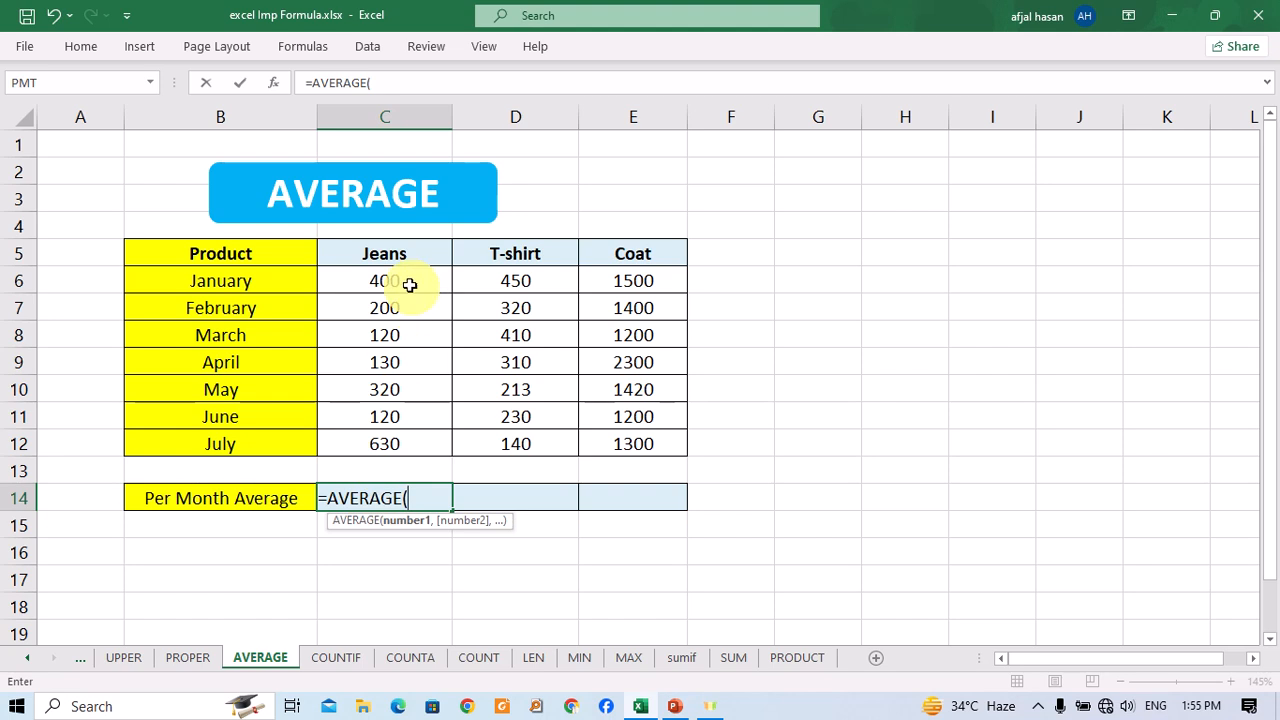
drag(411, 283, 411, 442)
text())
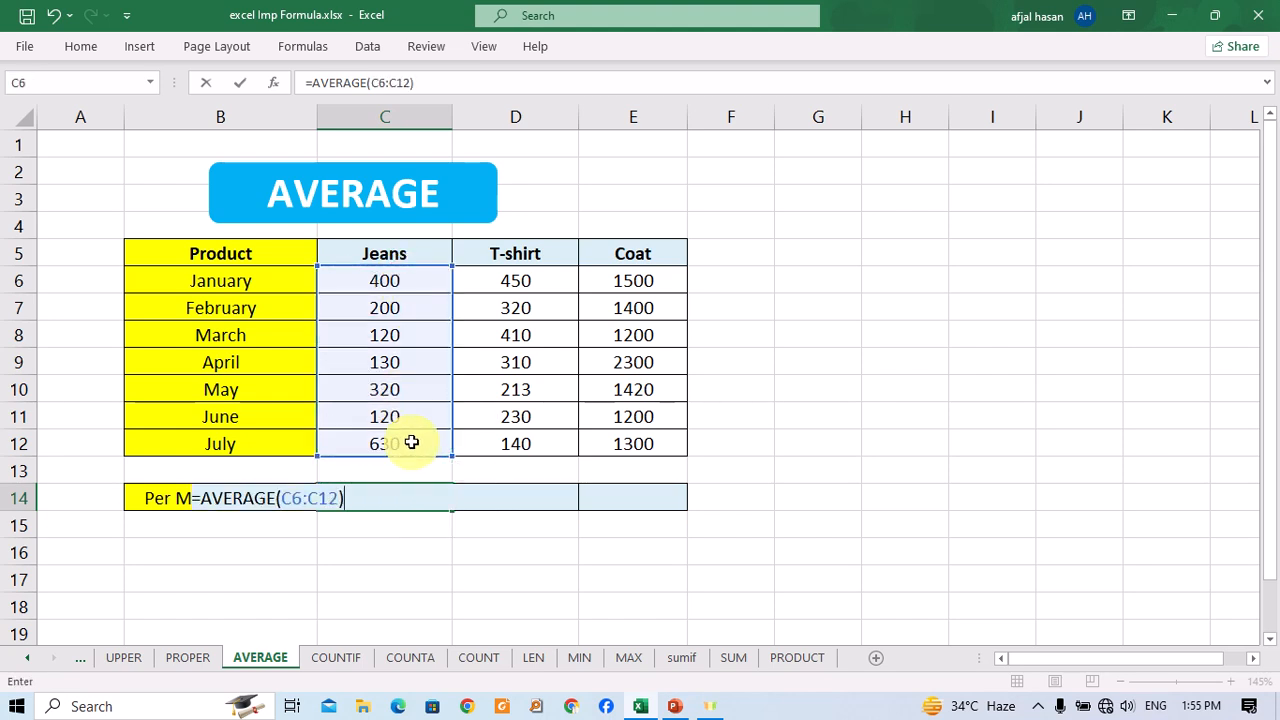
key(Return)
key(Up)
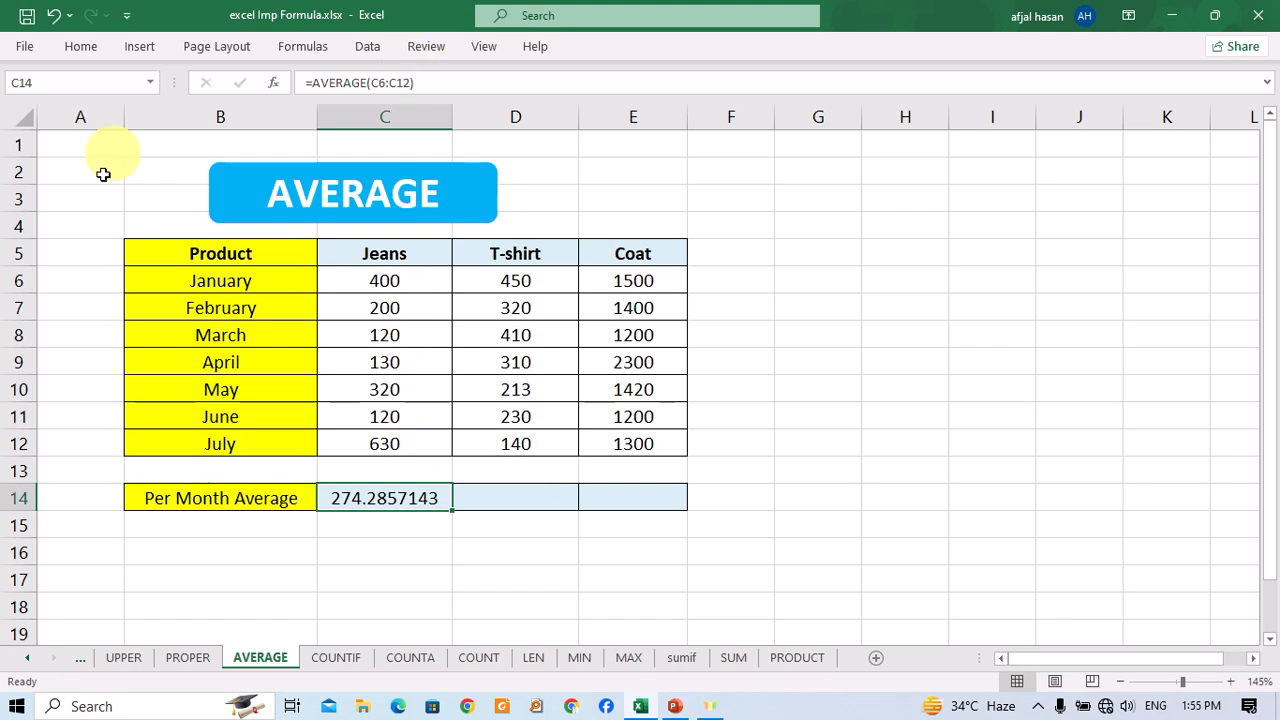
Format the Jeans average in C14 of the AVERAGE sheet to show two decimal places.
double_click(86, 52)
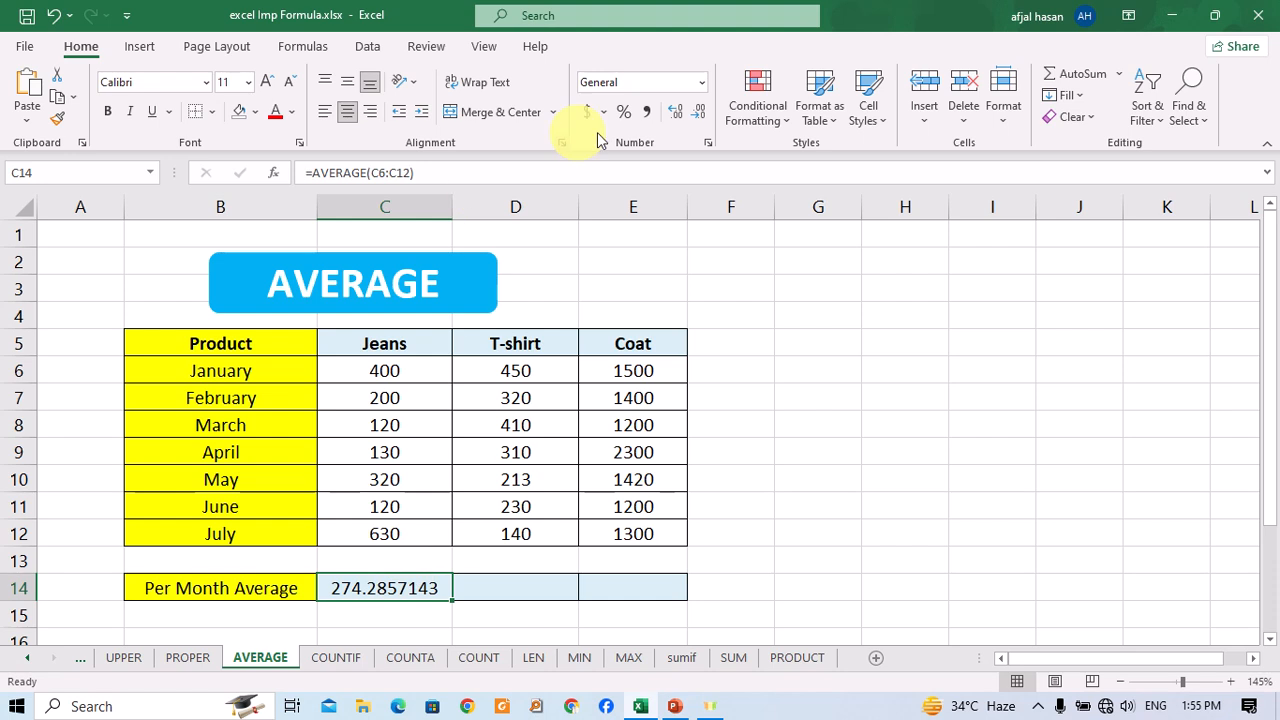
click(697, 114)
click(697, 114)
click(697, 114)
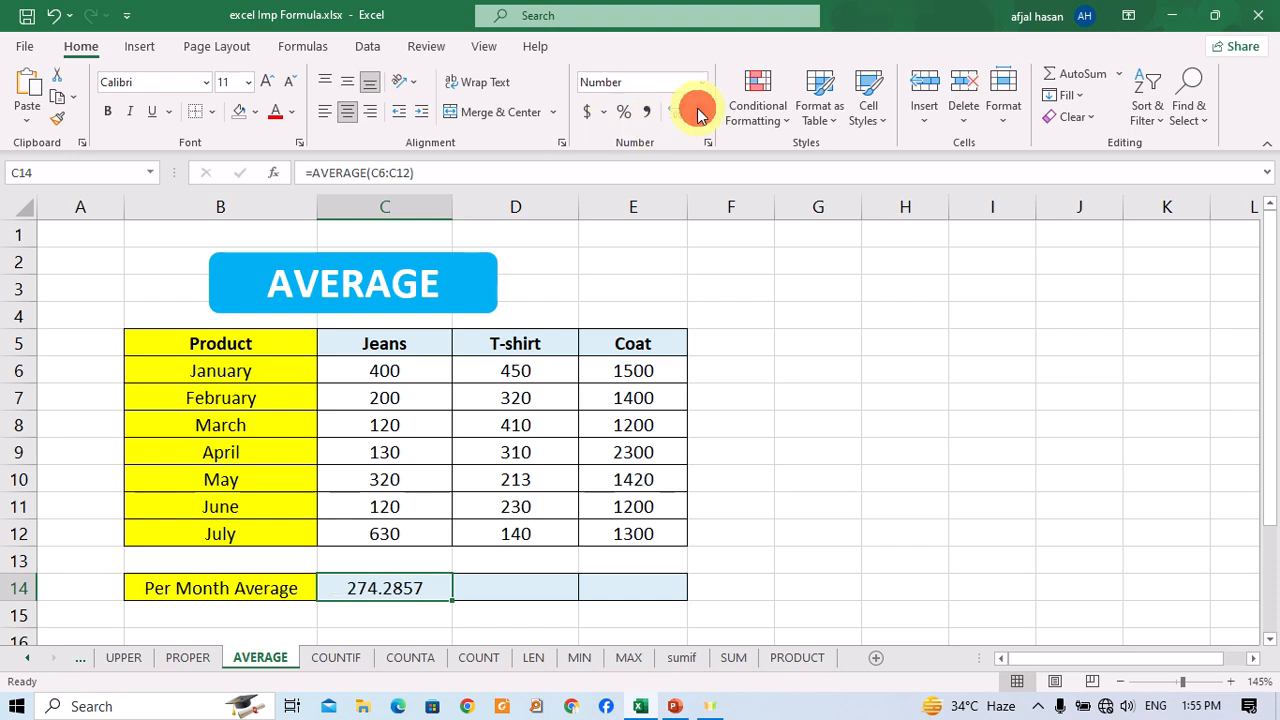
Copy the Jeans average formula from C14 into the T-shirt and Coat average cells D14 and E14.
click(412, 589)
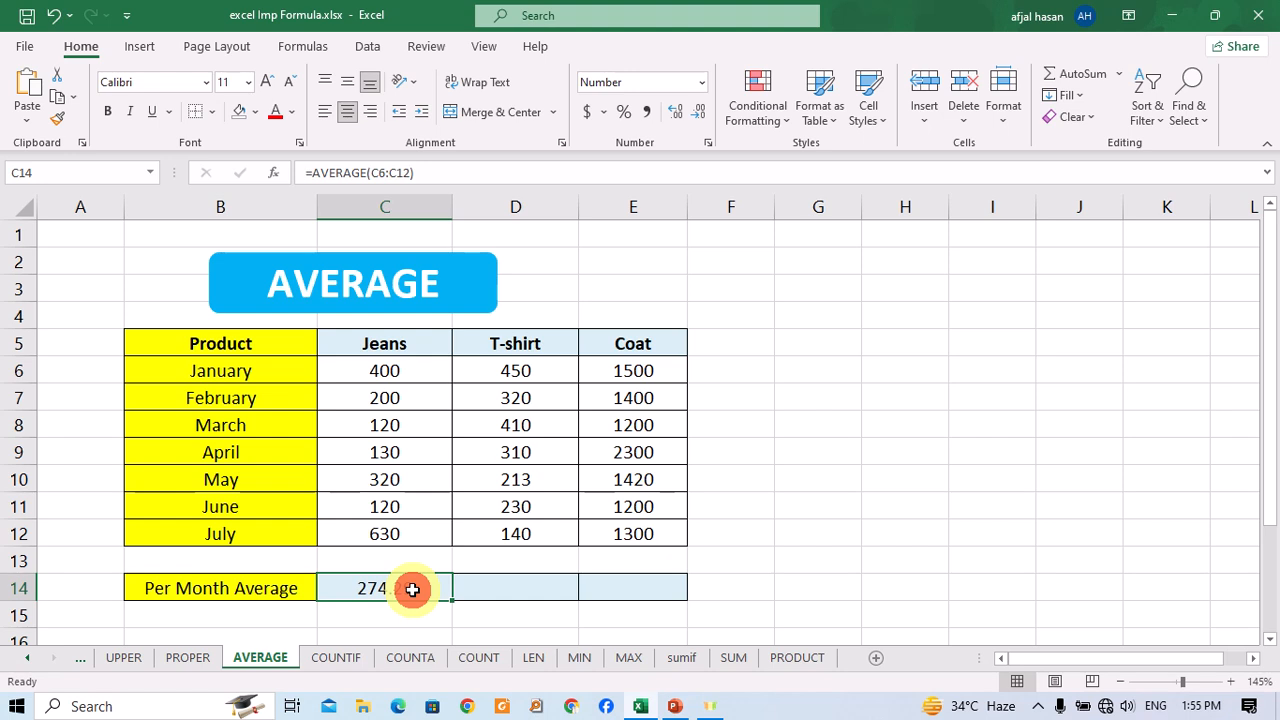
key(ctrl+c)
click(528, 587)
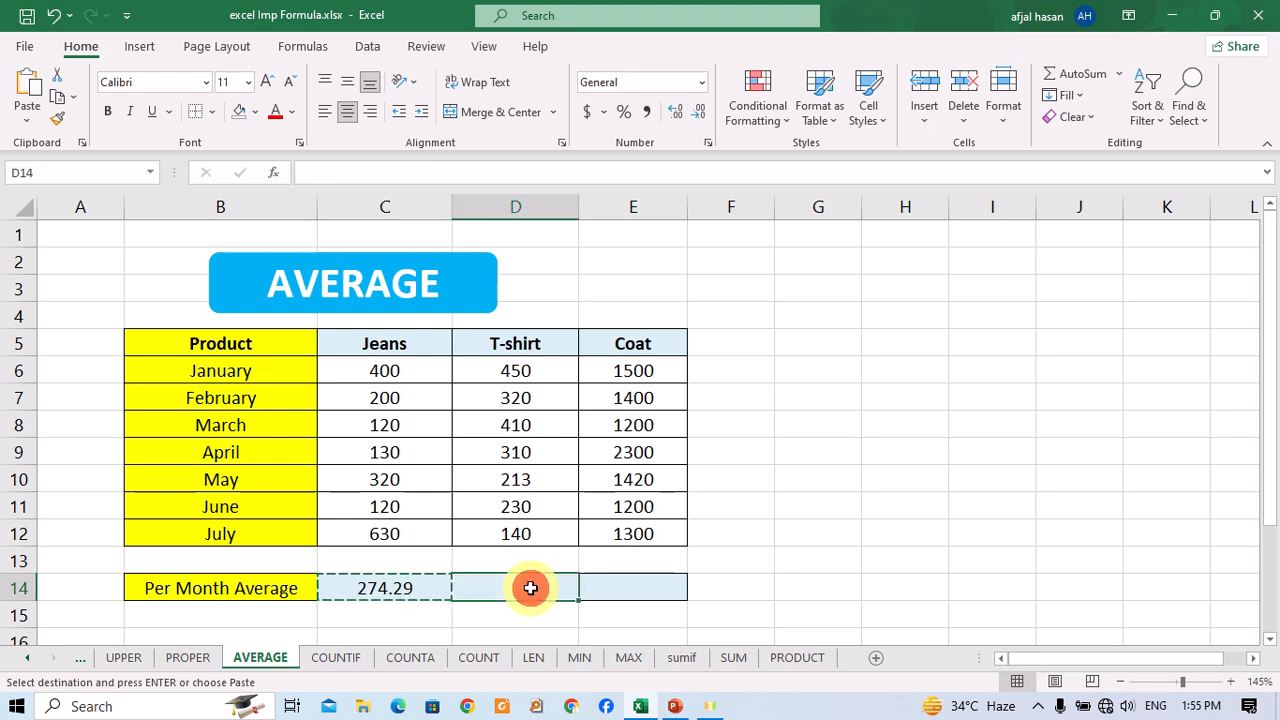
key(ctrl+v)
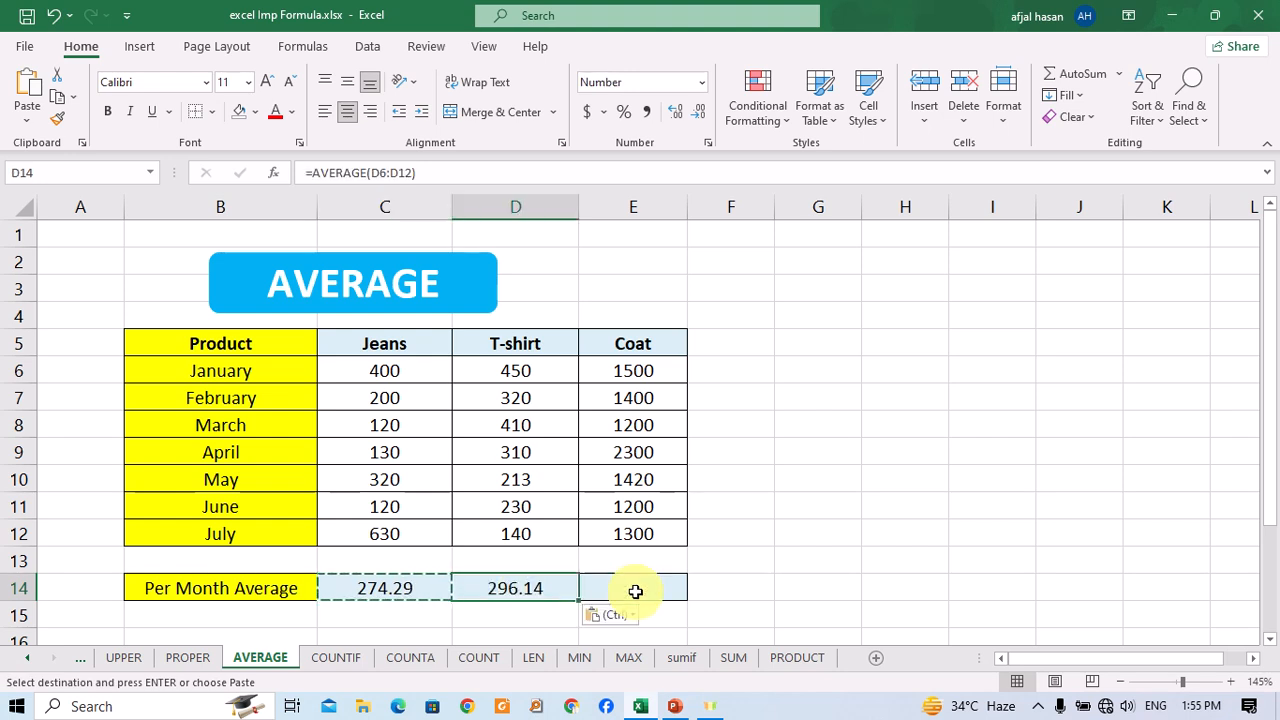
click(635, 584)
key(ctrl+v)
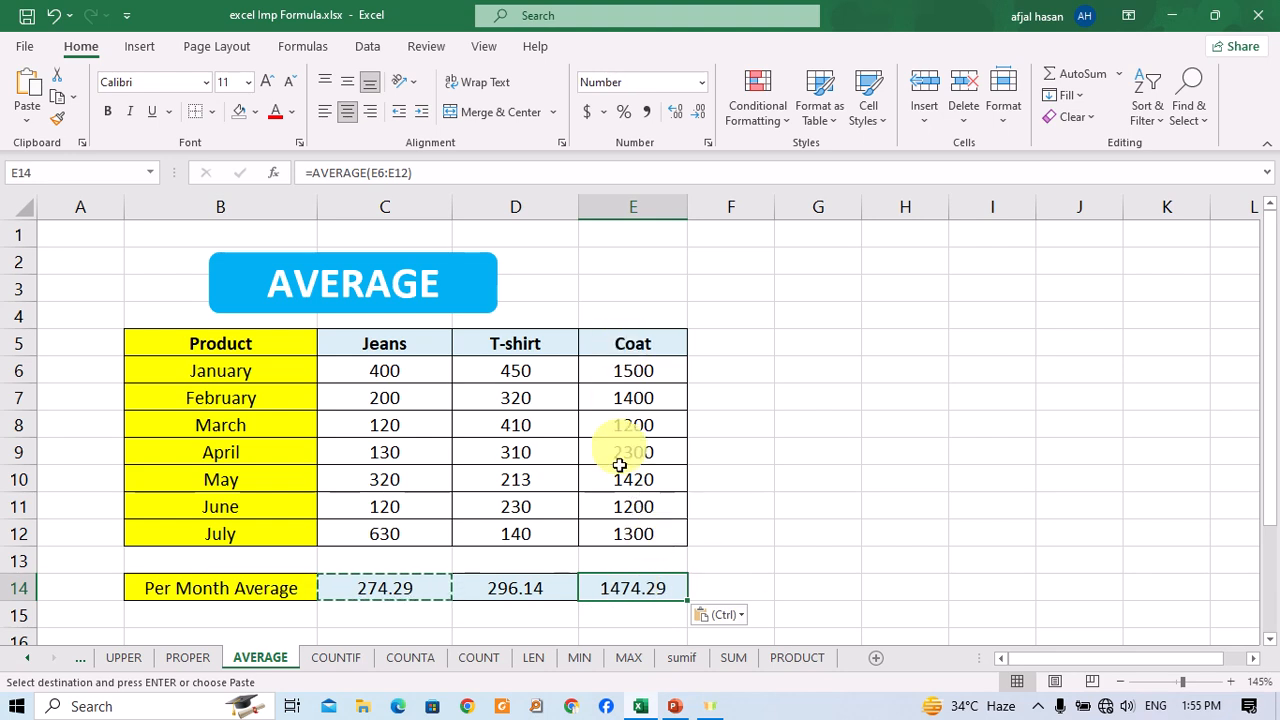
double_click(84, 47)
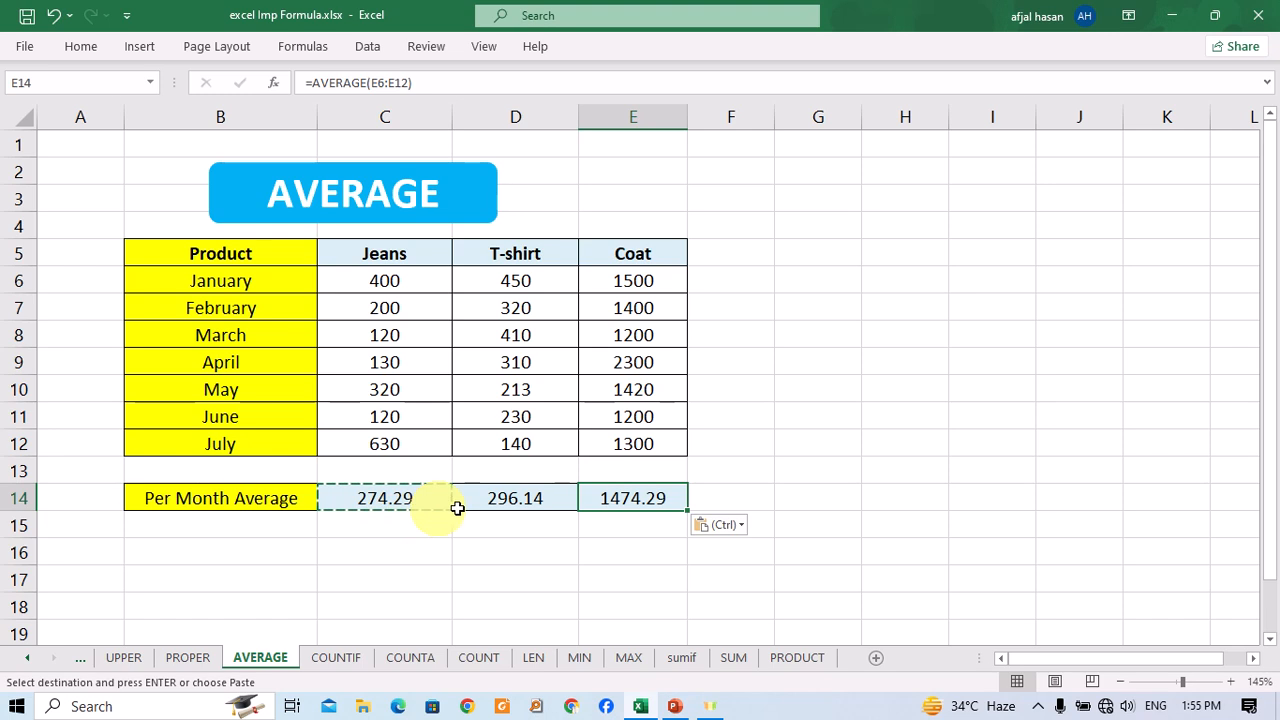
key(Escape)
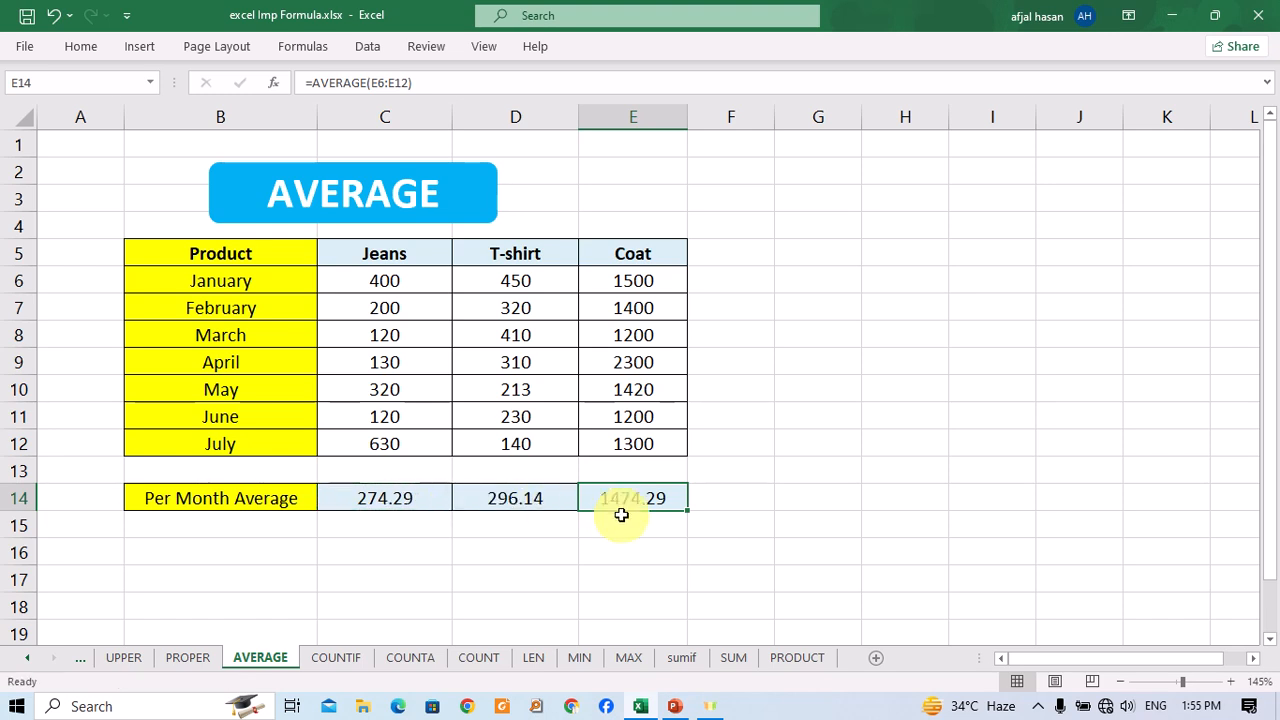
Enter =PROPER(B6) in cell C6 of the PROPER sheet to capitalize the first letters of the first listed name.
click(197, 664)
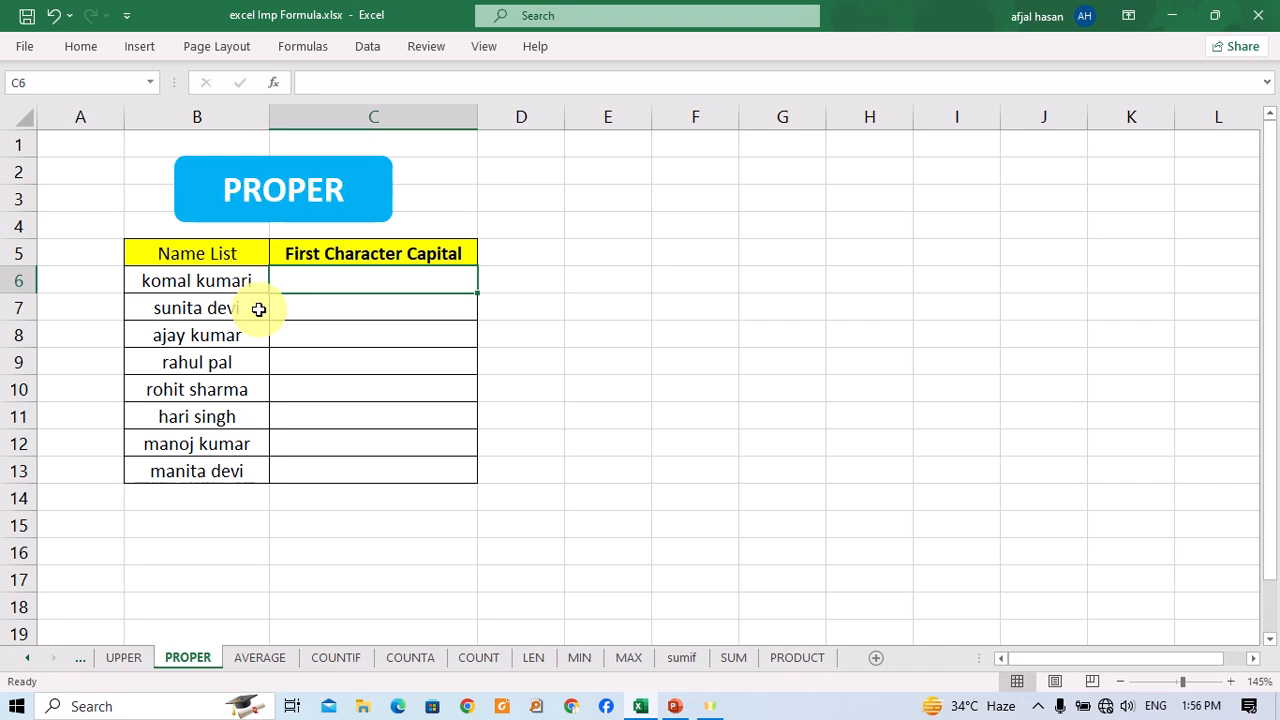
text(=peo)
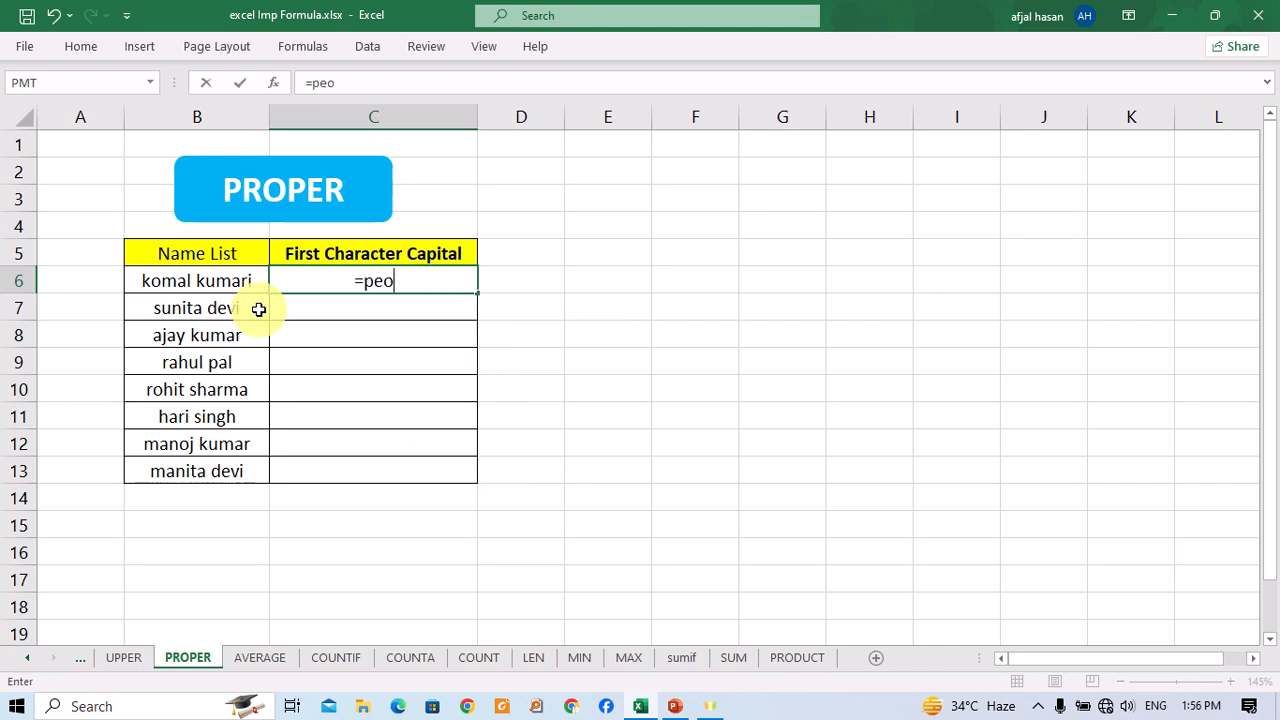
key(BackSpace)
key(BackSpace)
text(roper)
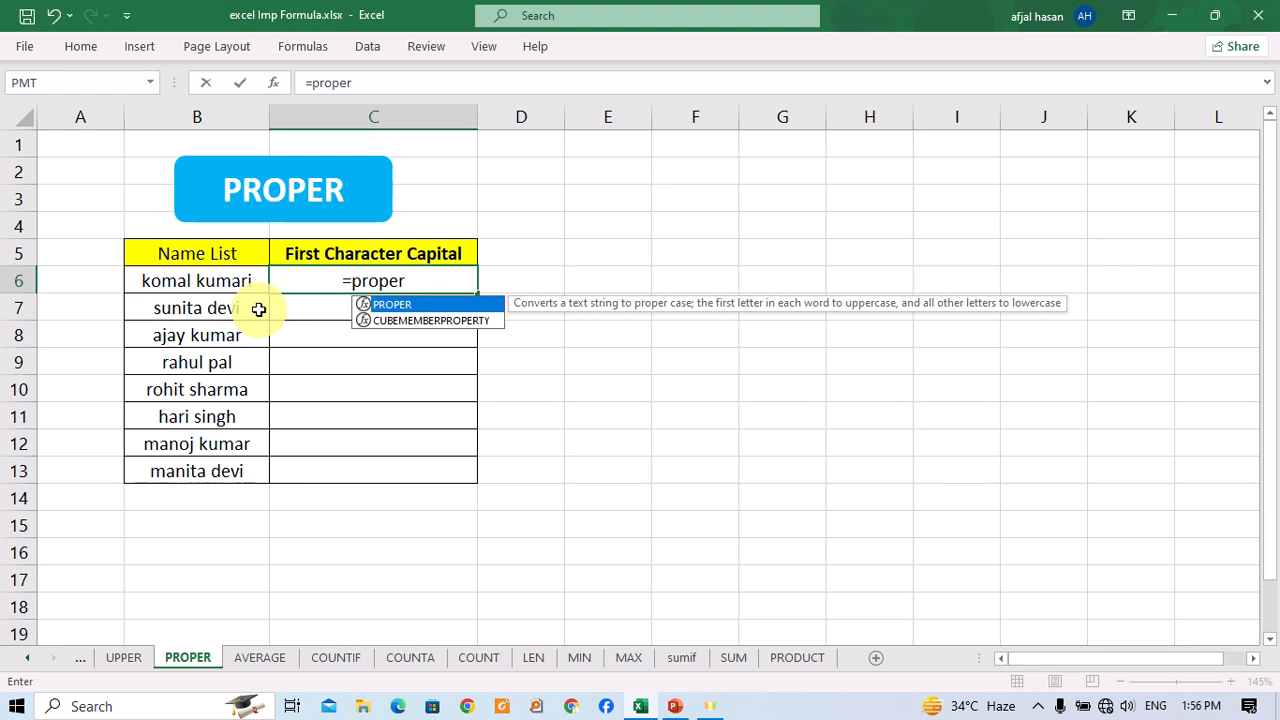
key(Tab)
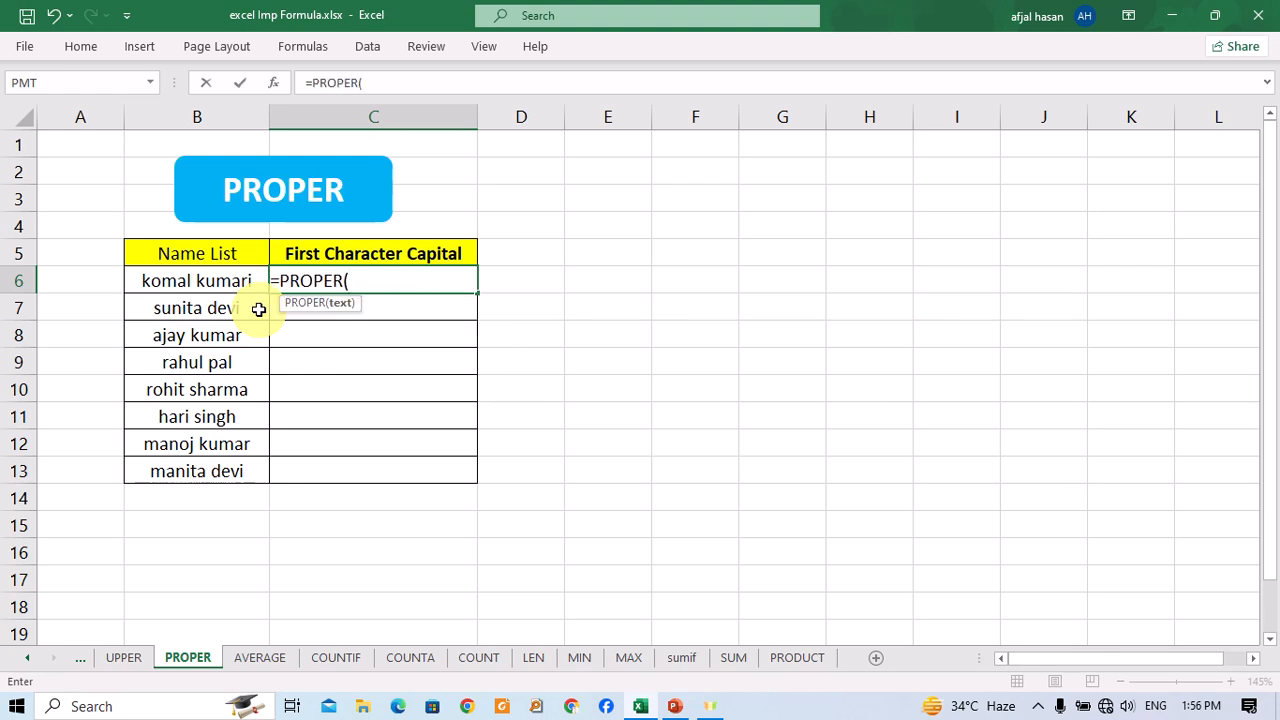
click(247, 281)
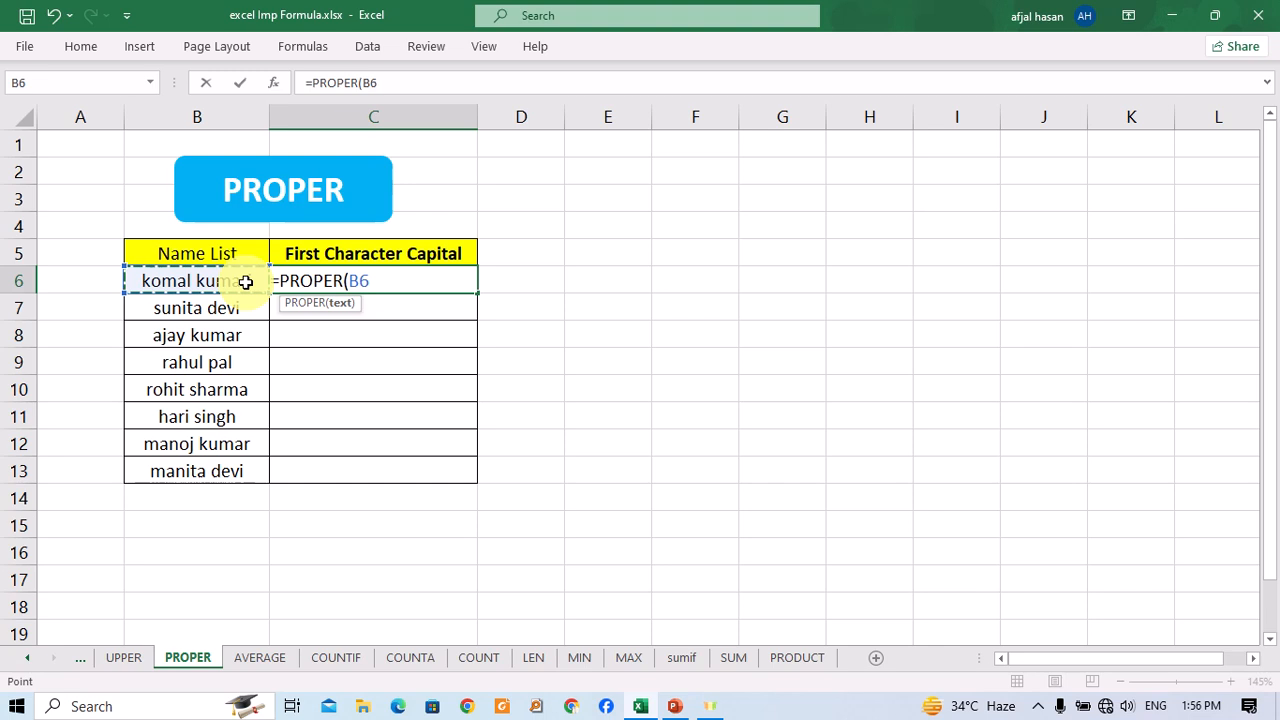
text())
key(ctrl+Return)
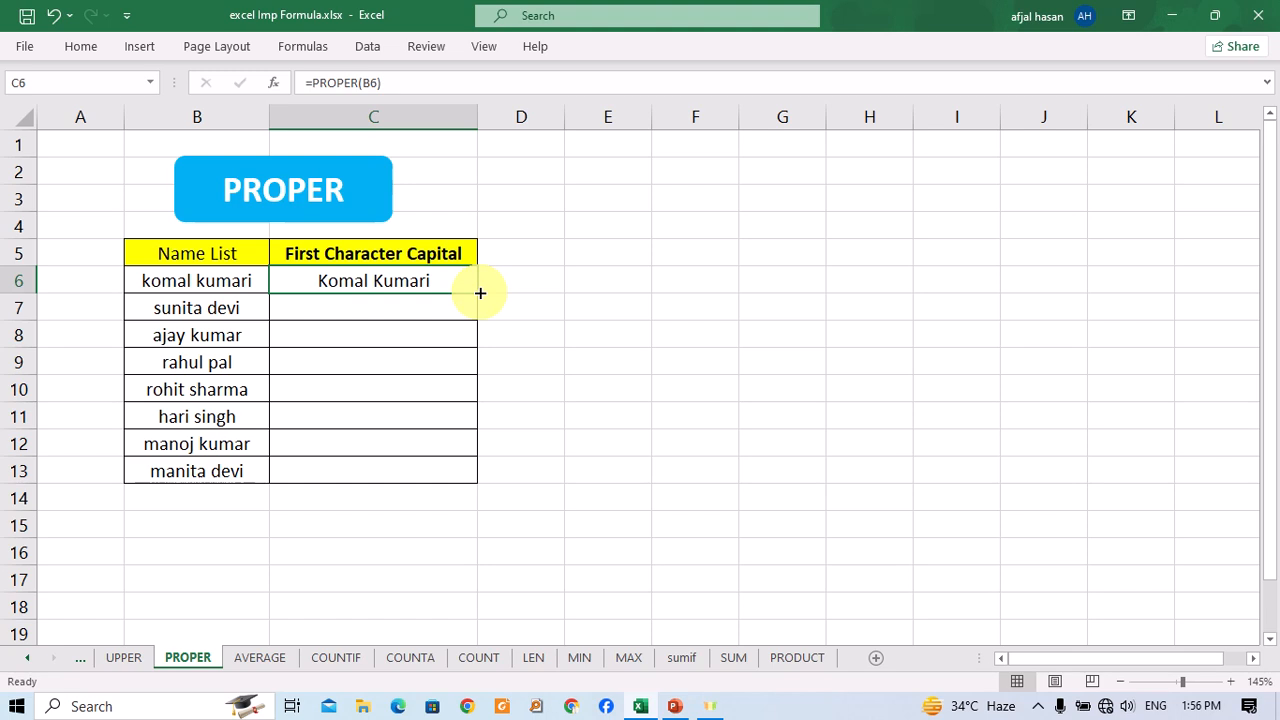
Fill the PROPER formula from C6 down through C13 and check several of the filled cells.
drag(480, 293, 443, 480)
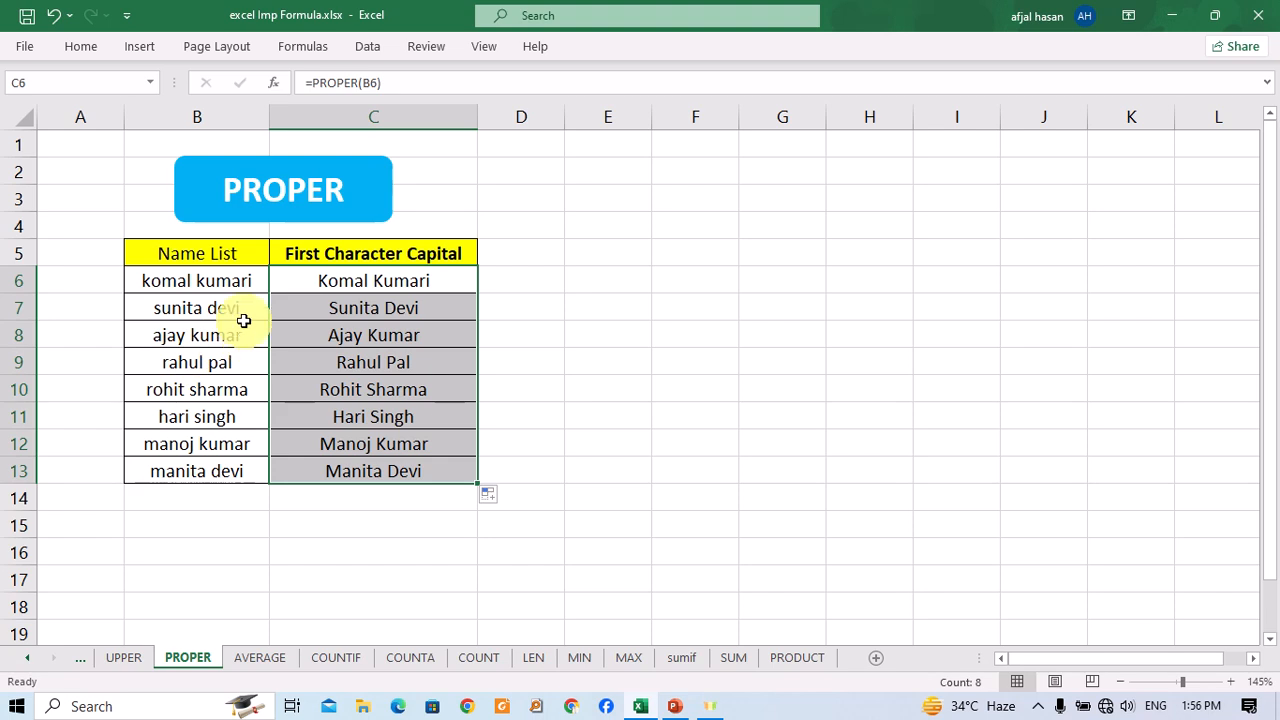
click(337, 306)
click(340, 396)
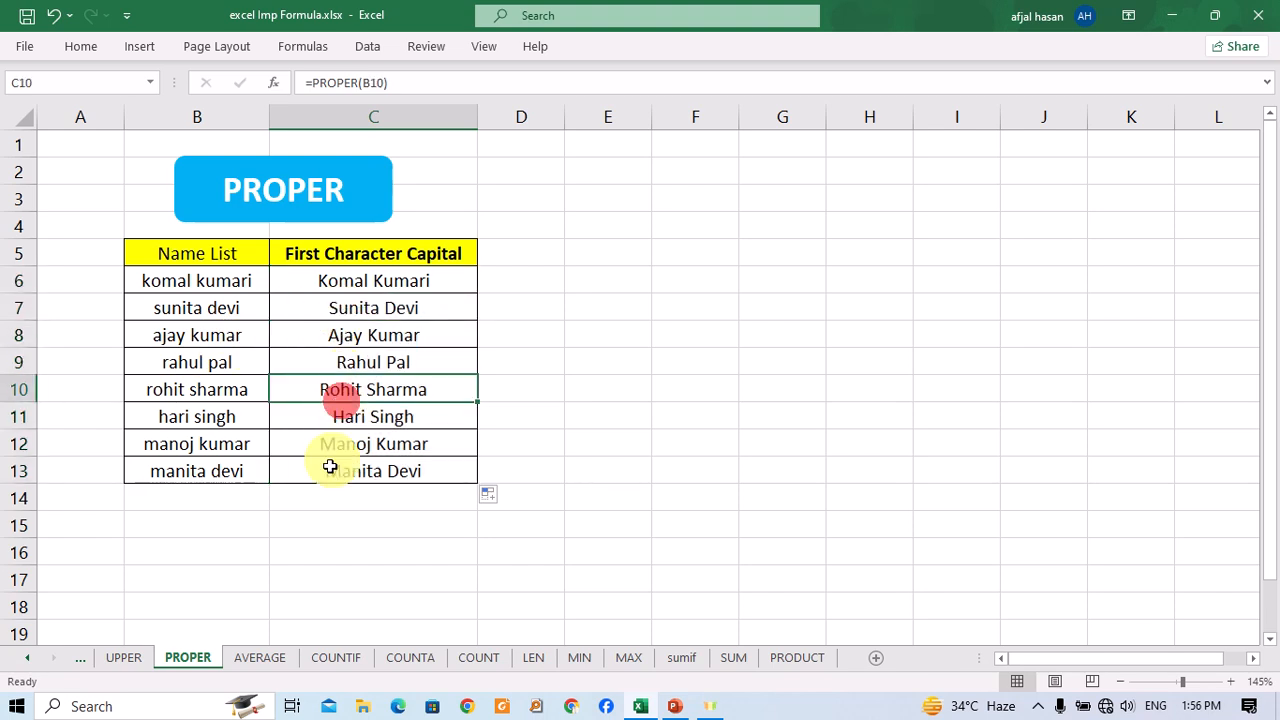
click(330, 466)
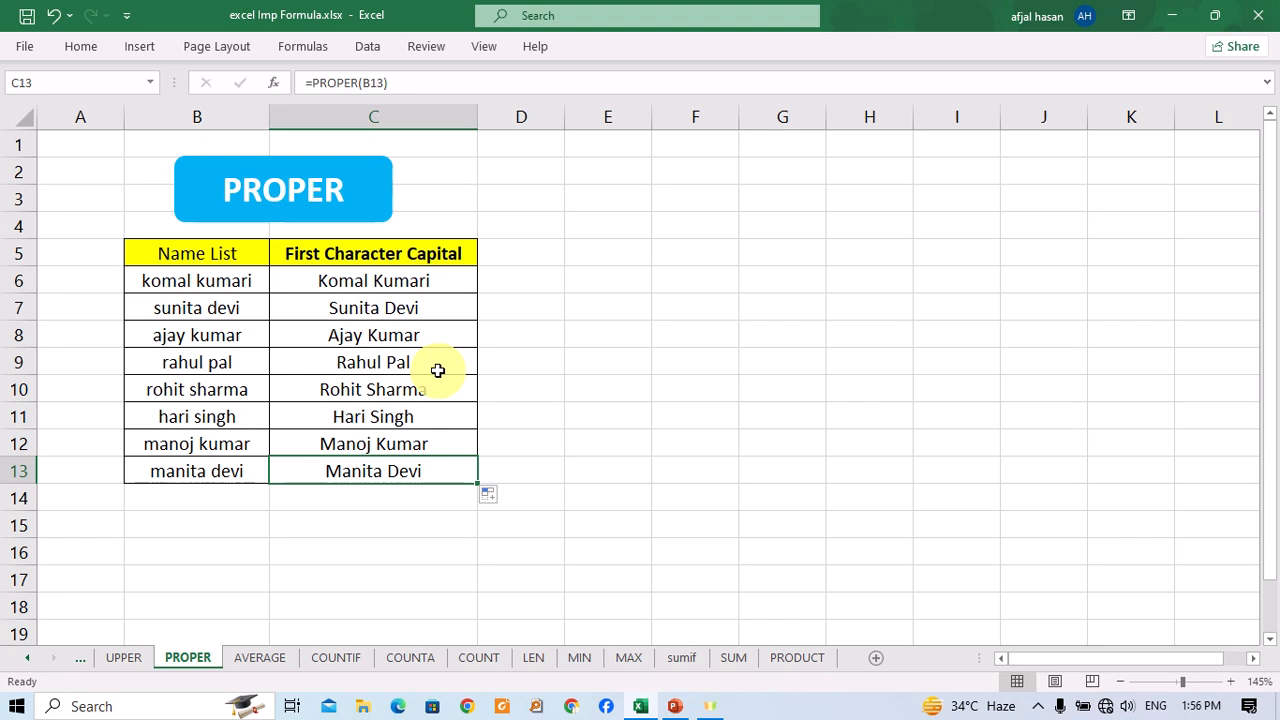
Enter =UPPER(B6) in the UPPER sheet's All Character Capital cell C6 to convert the first name to capitals.
click(130, 657)
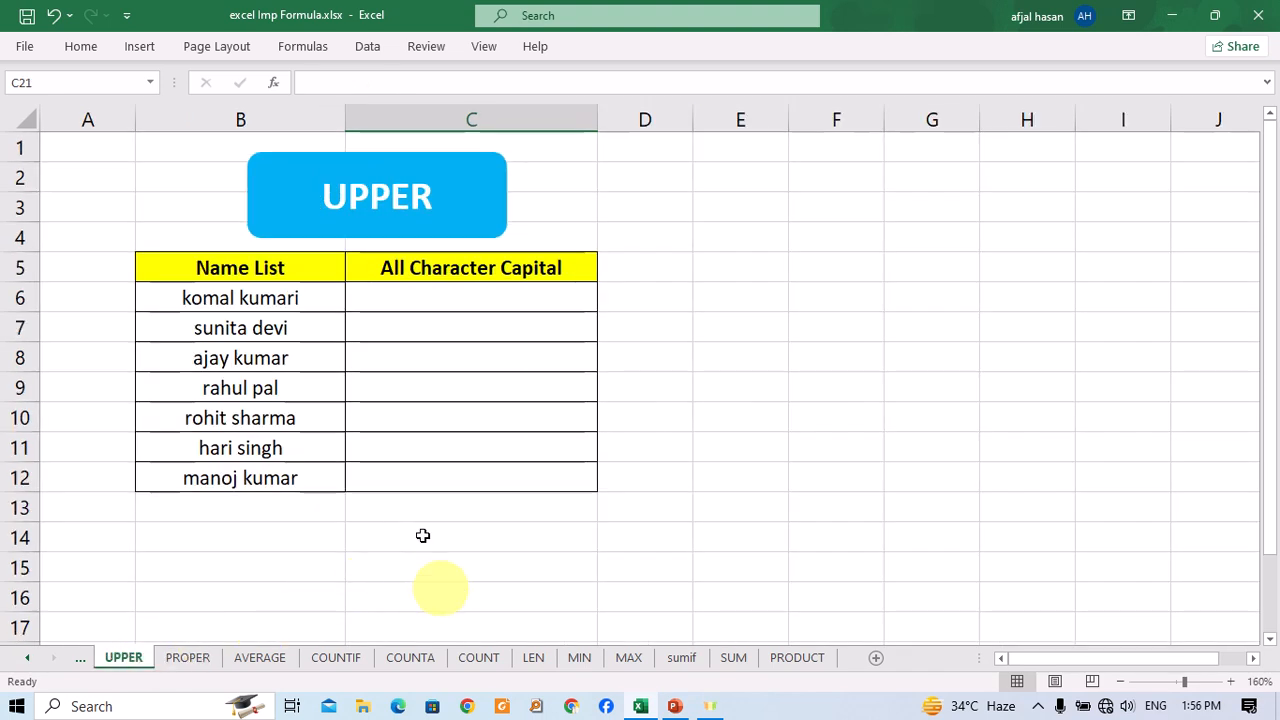
click(457, 291)
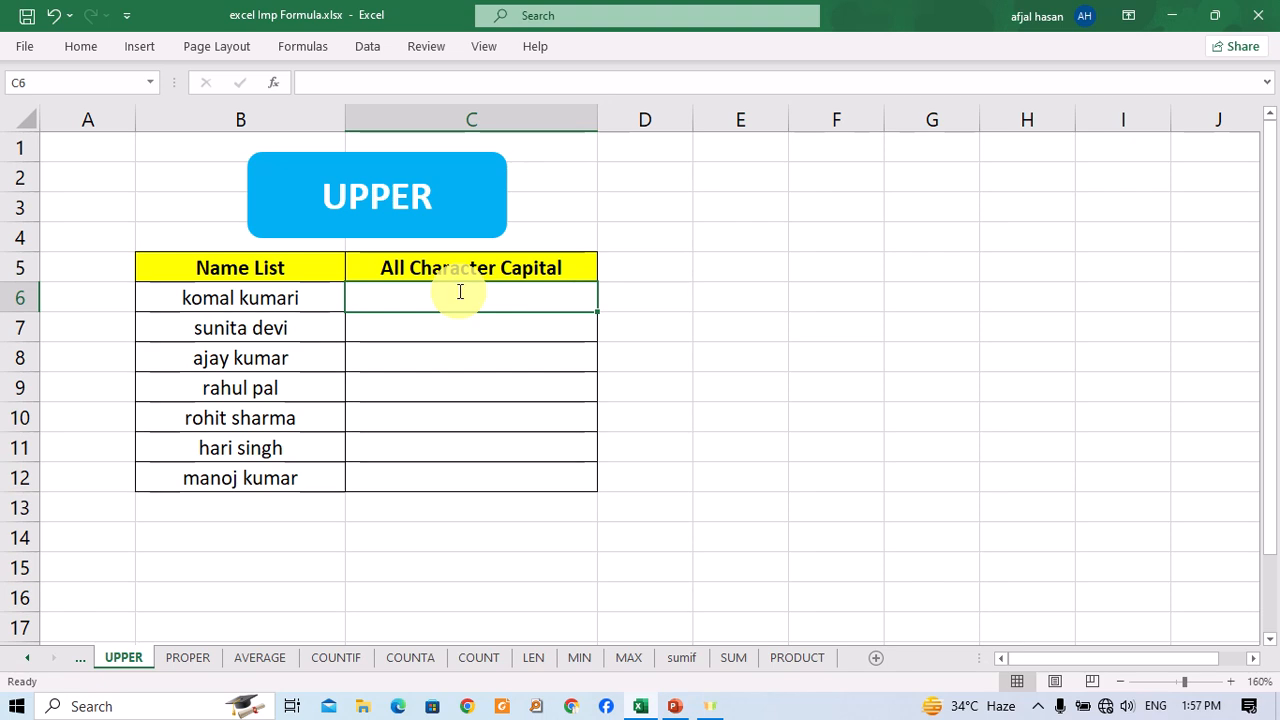
text(=)
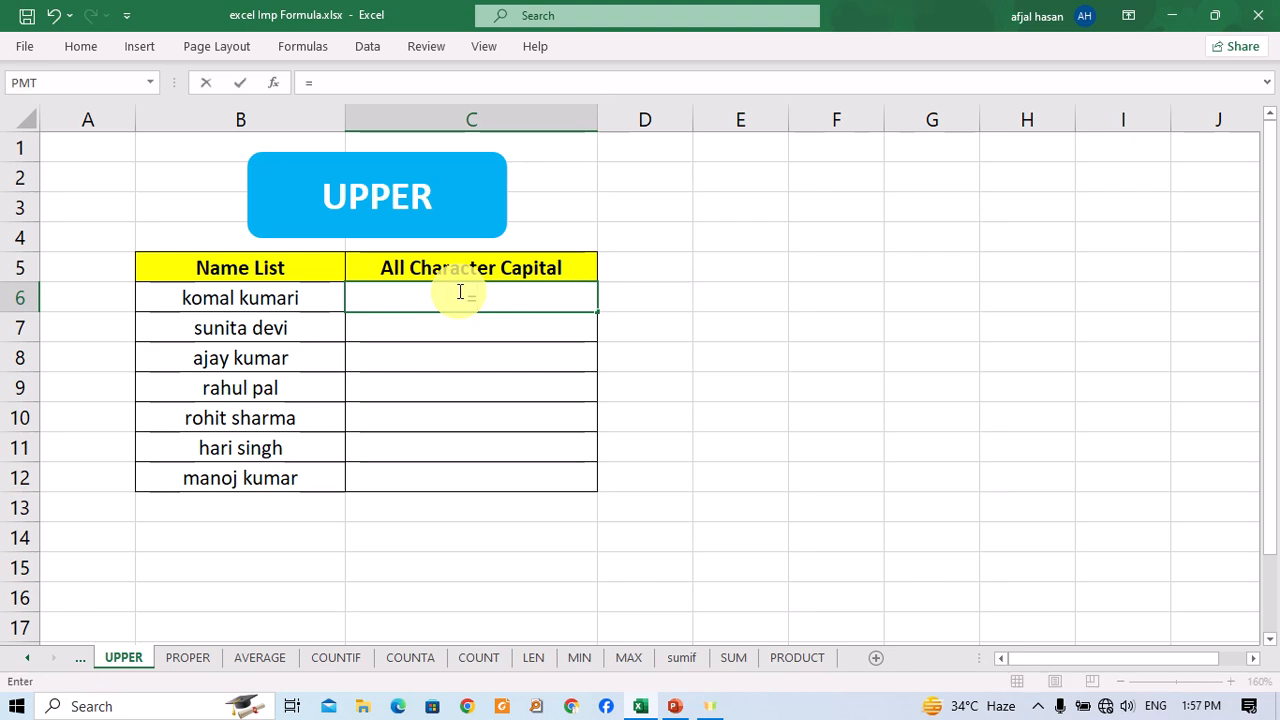
text(upper)
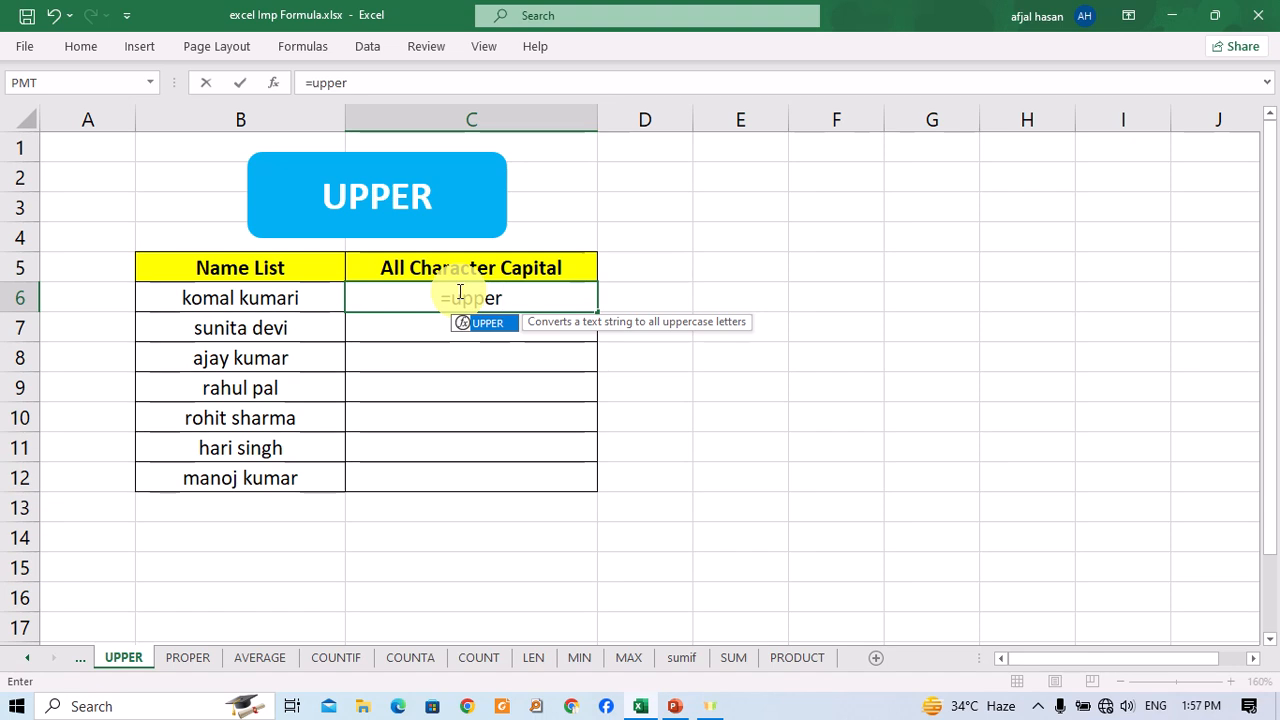
key(Tab)
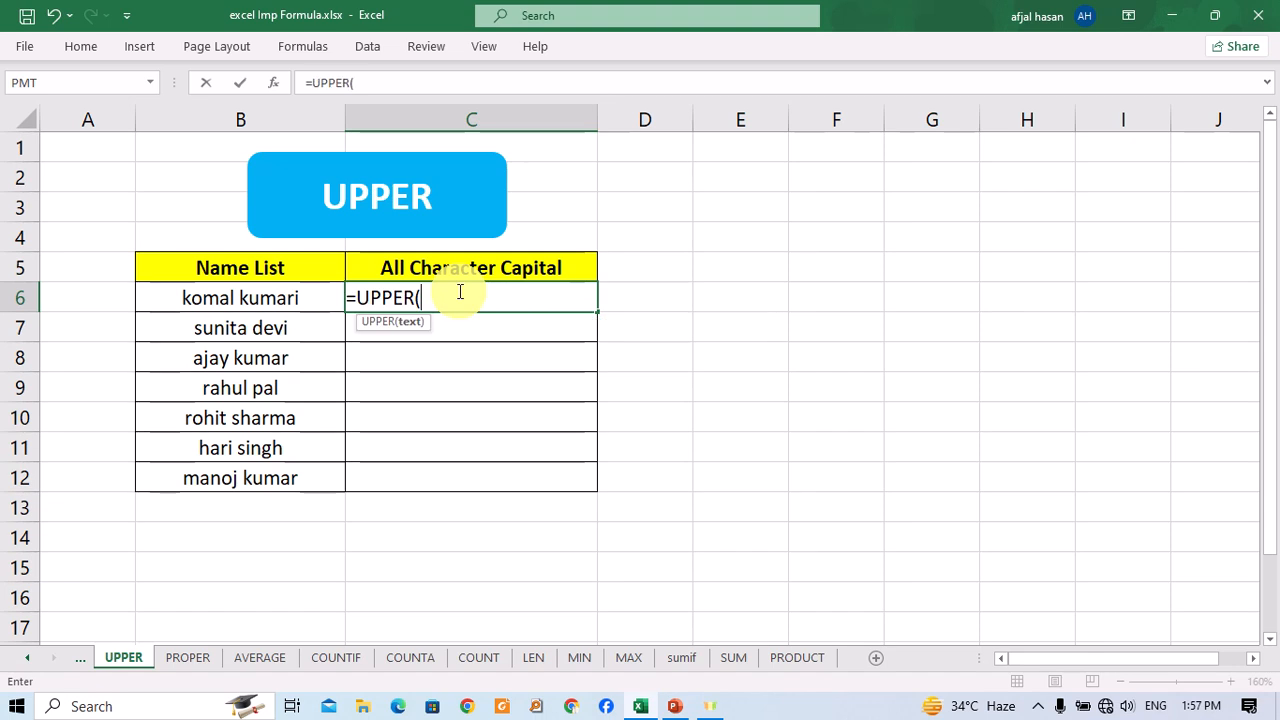
click(177, 292)
text())
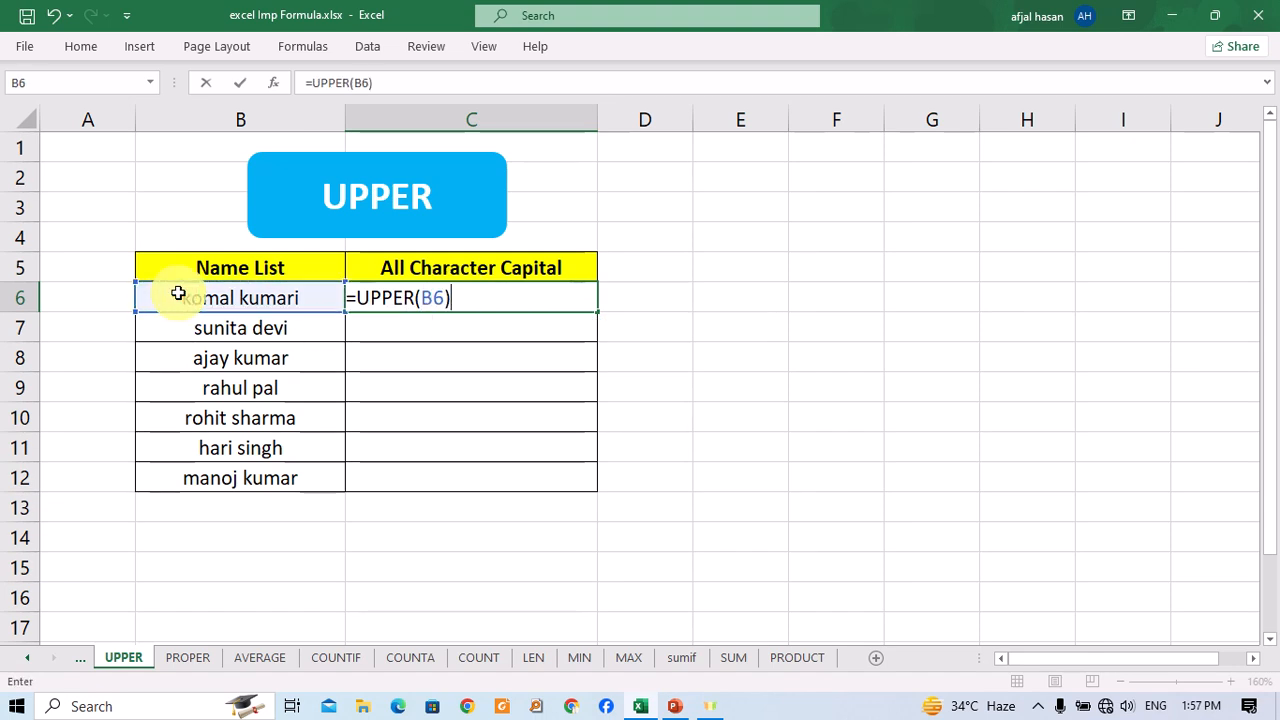
key(Return)
Fill the UPPER formula from C6 down through C12 for the remaining names.
key(Up)
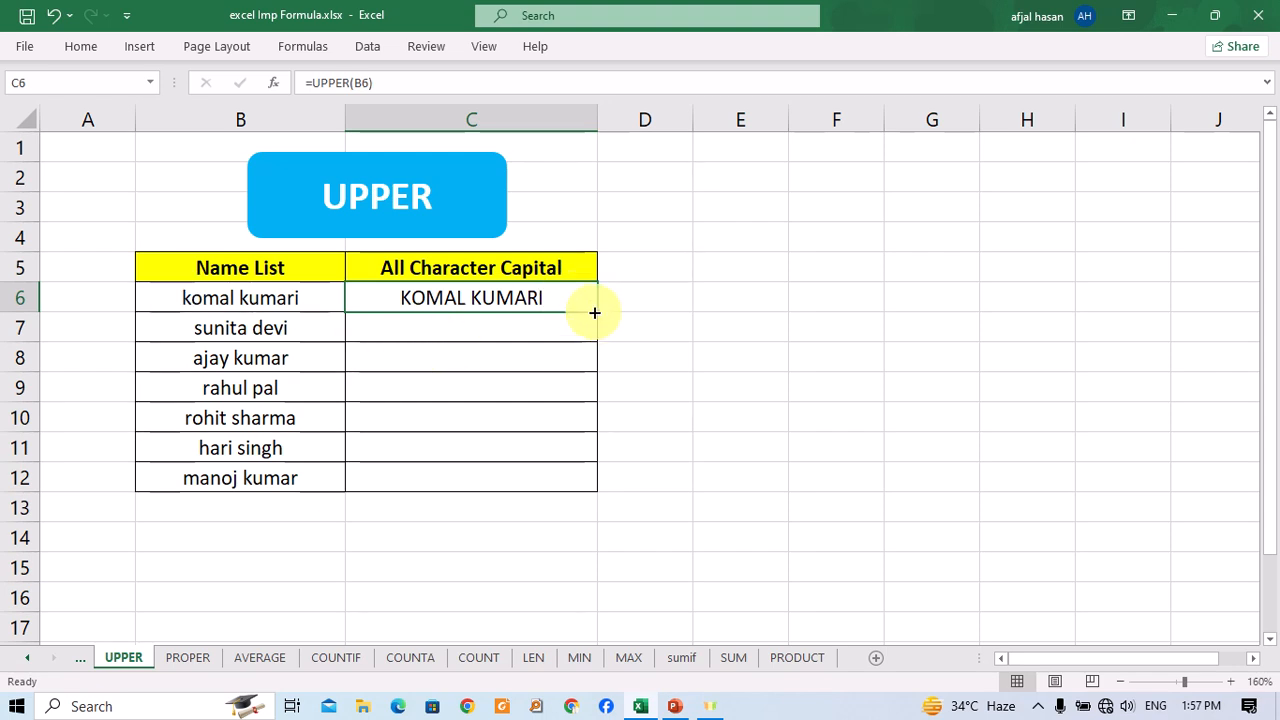
drag(594, 313, 571, 488)
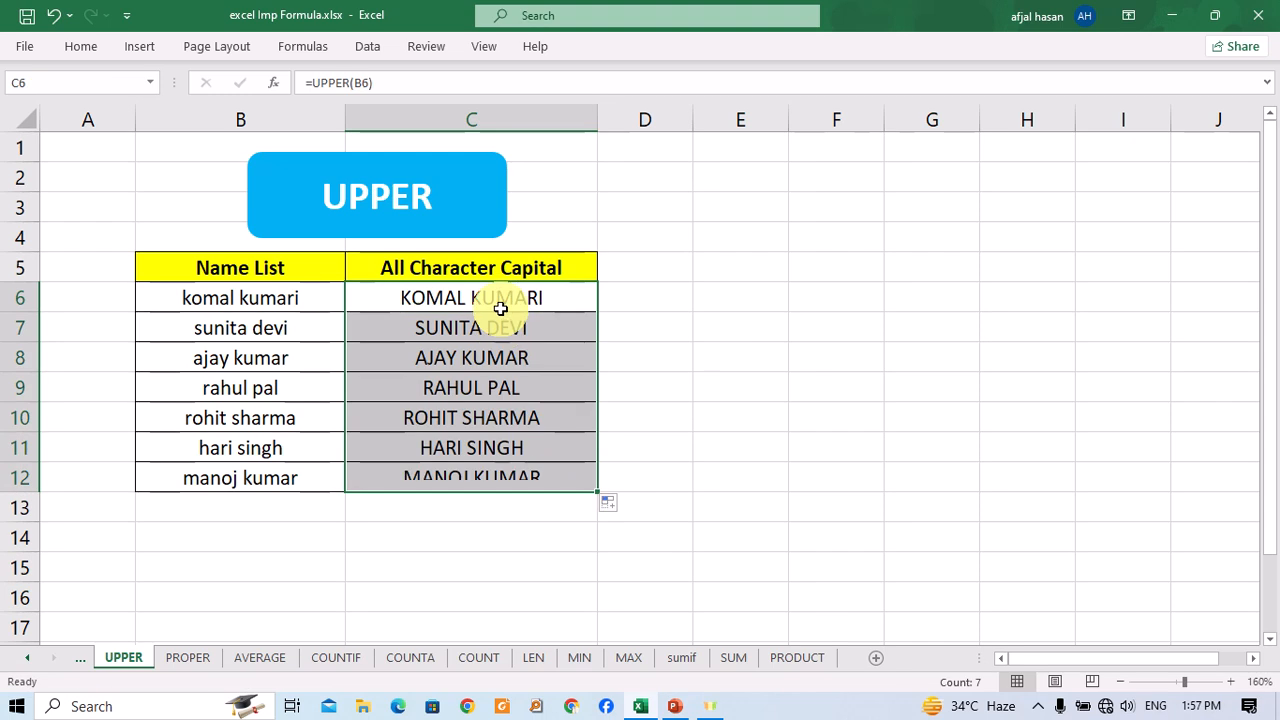
click(472, 530)
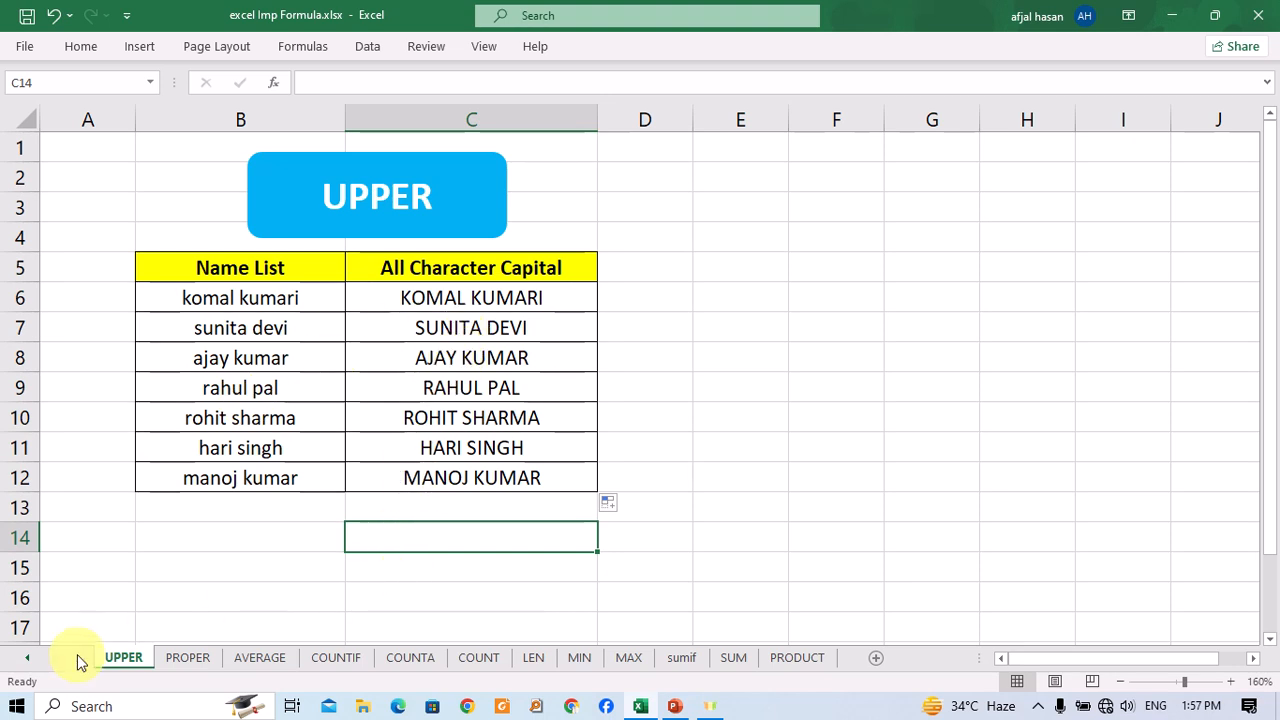
Open the CONCATENATE sheet and select the empty All character Capital cell D7.
click(30, 660)
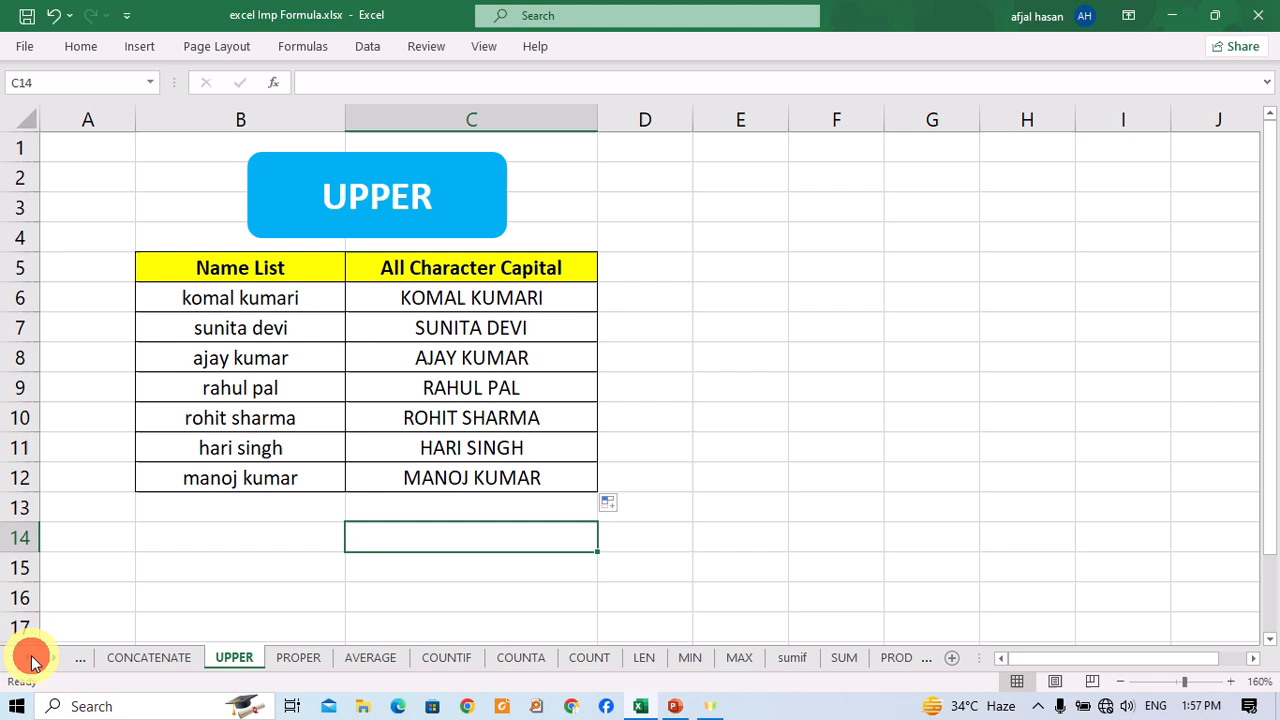
click(166, 659)
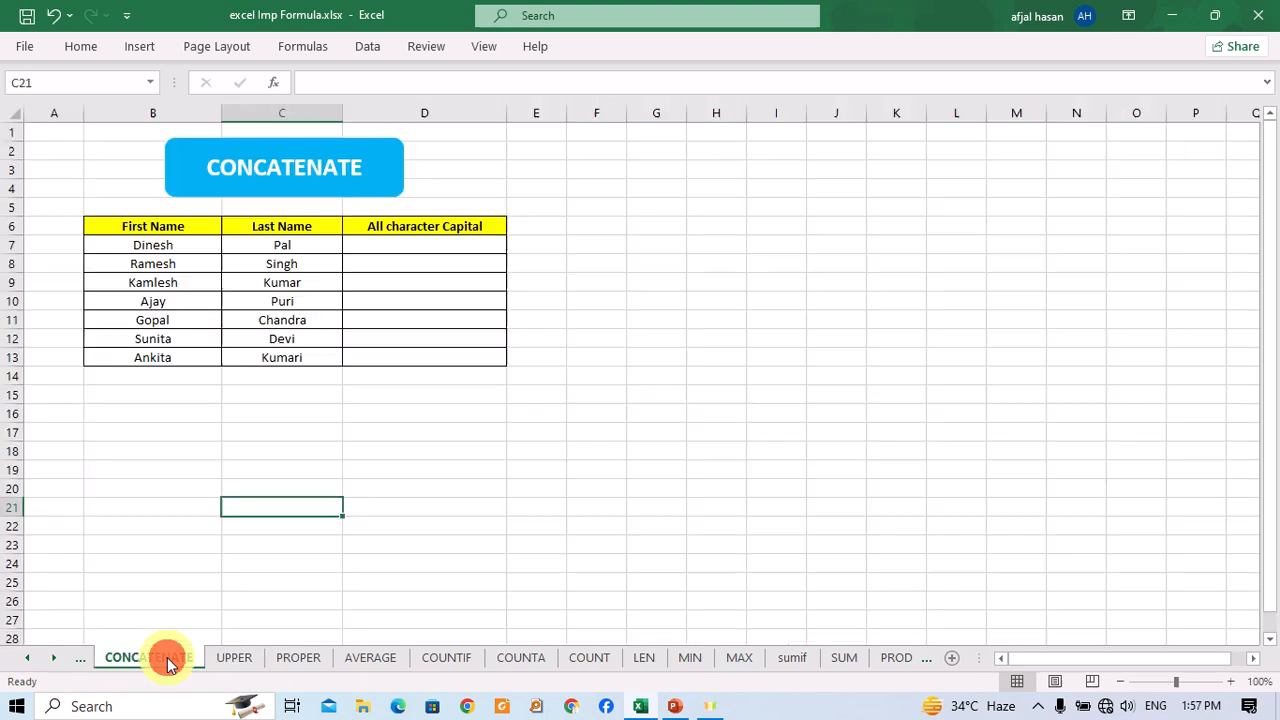
click(403, 240)
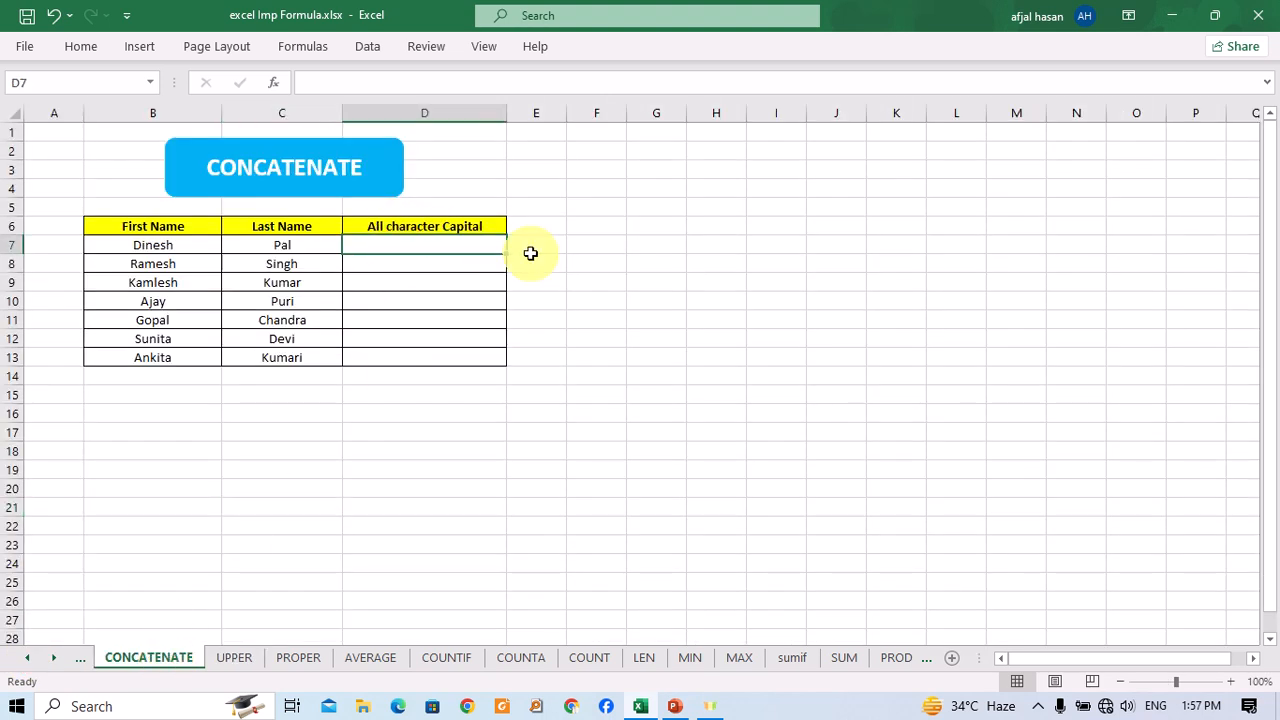
Try joining the first and last name without a space using =CONCATENATE(B7,C7) in D7, and clear the cell.
text(=)
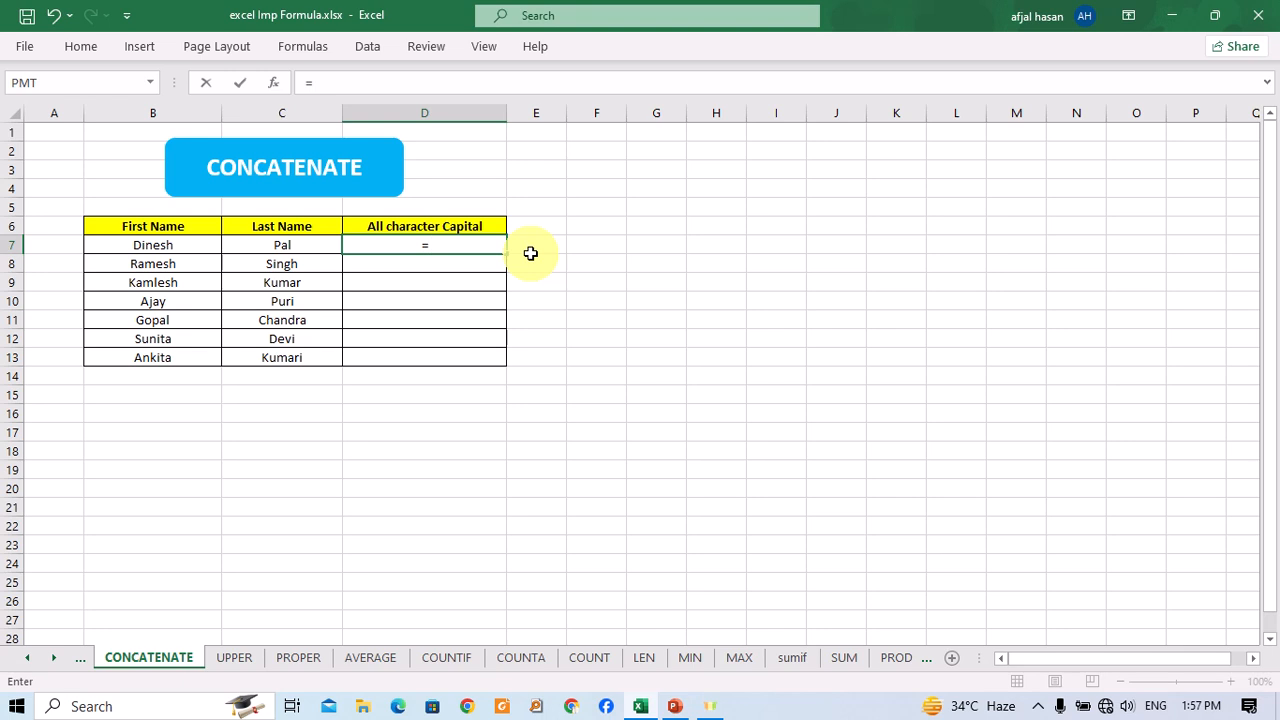
text(c)
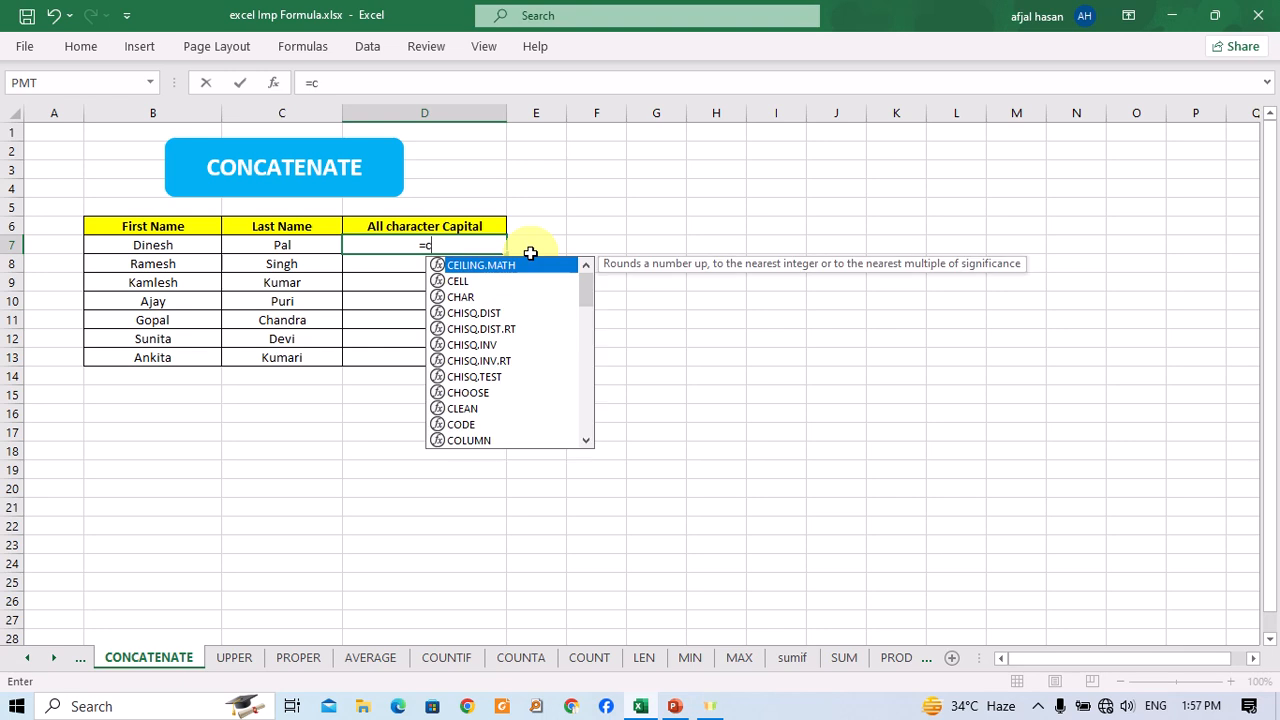
text(ontr)
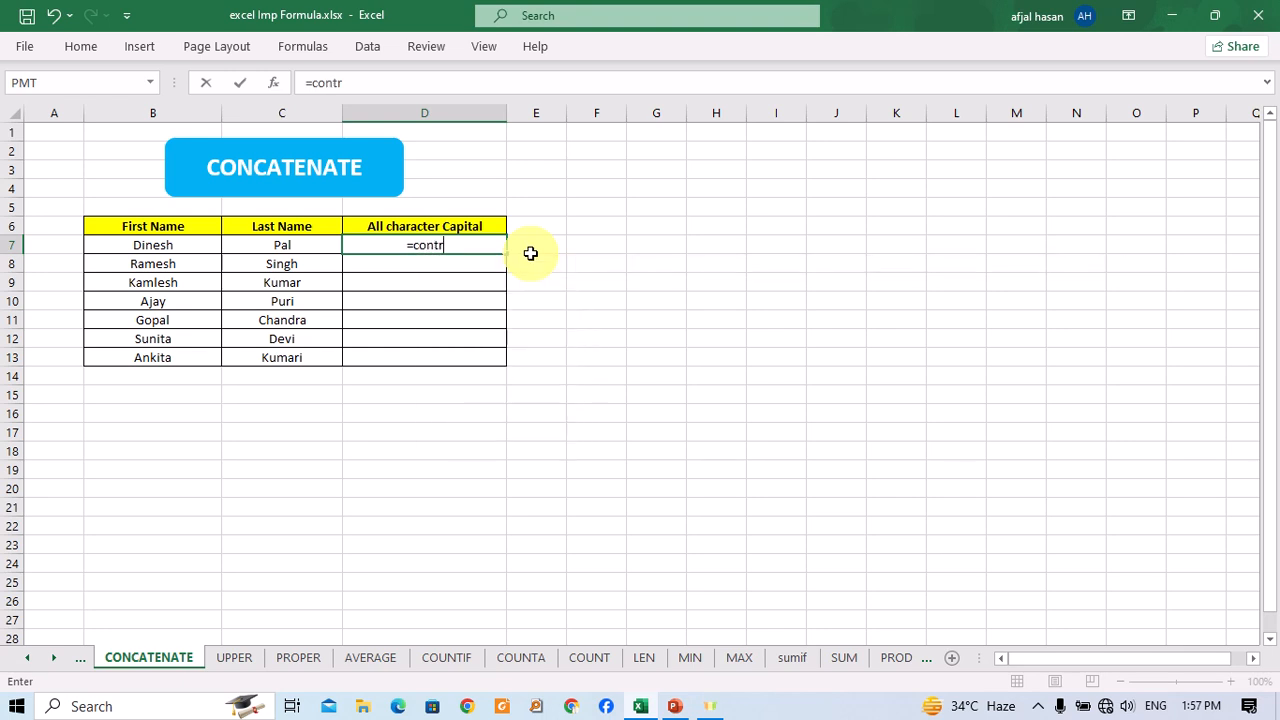
key(BackSpace)
key(BackSpace)
text(can)
key(BackSpace)
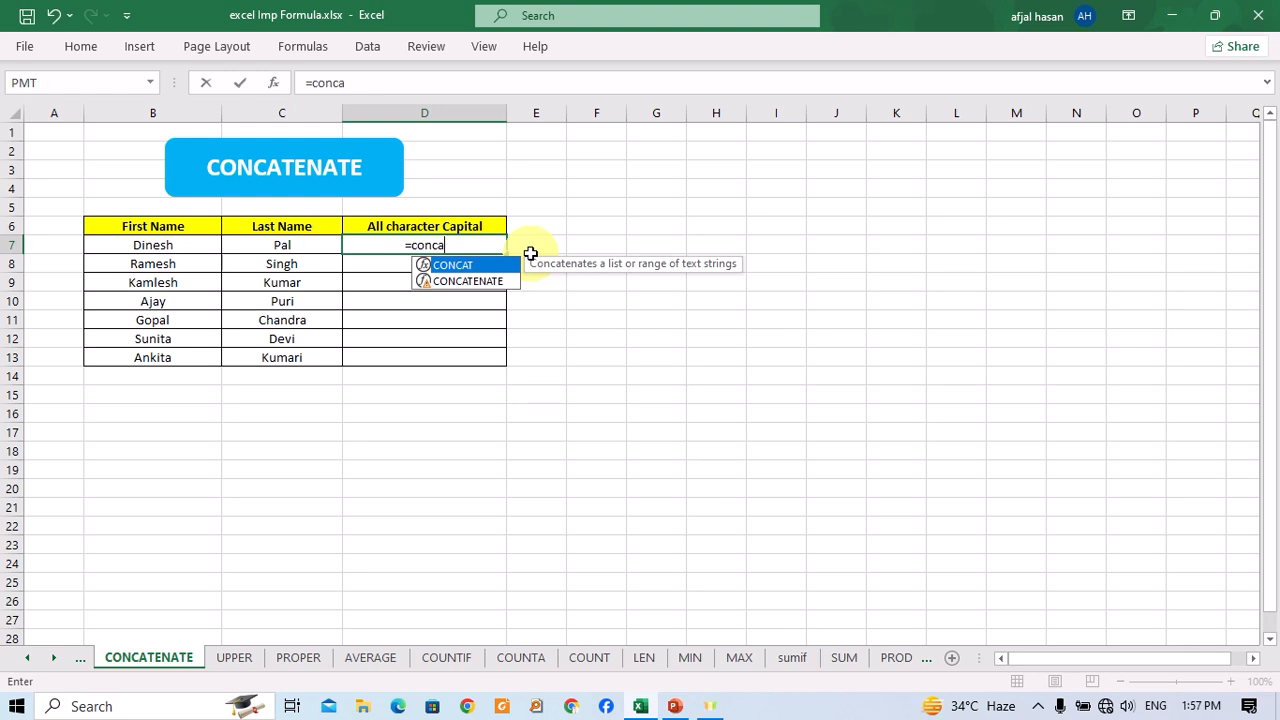
key(Down)
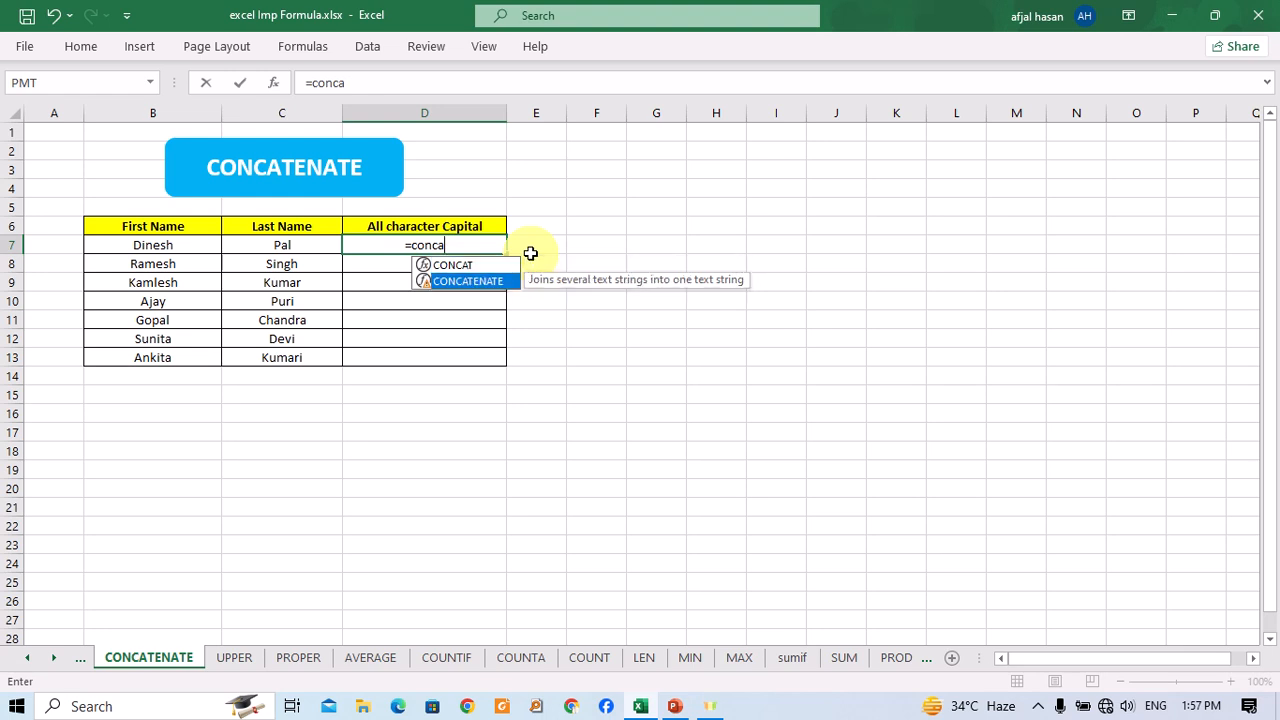
key(Tab)
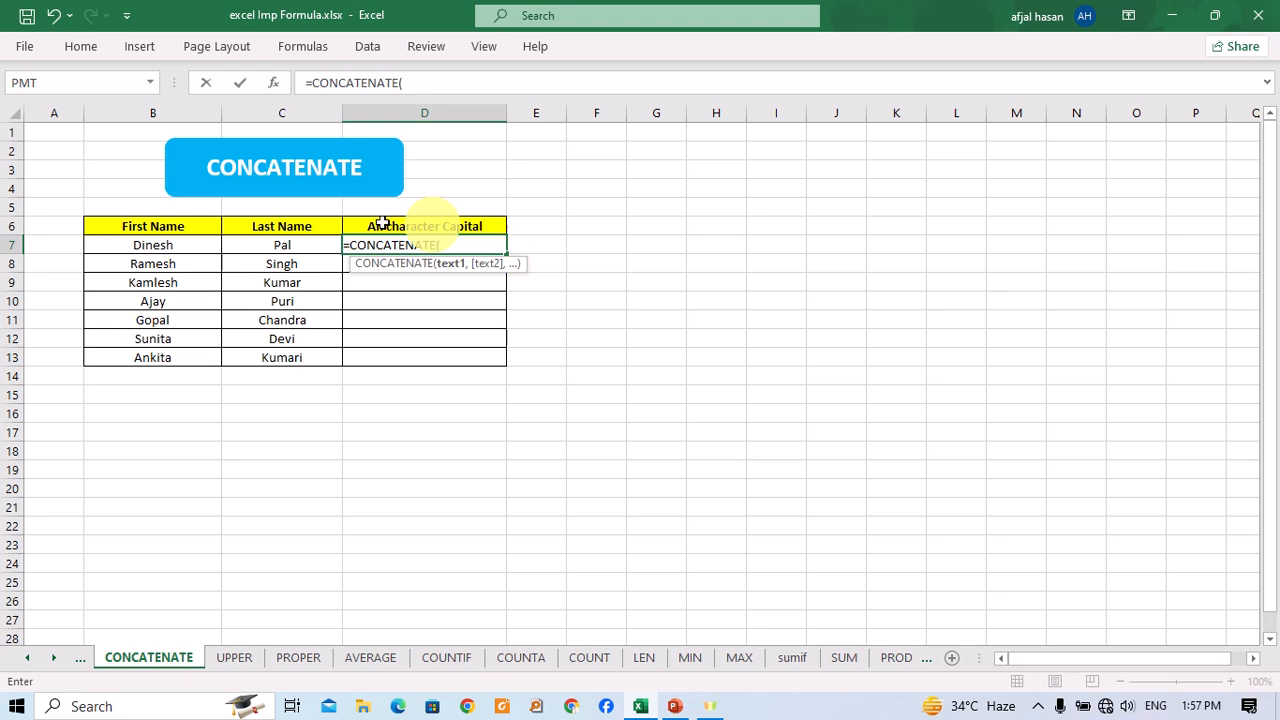
click(150, 248)
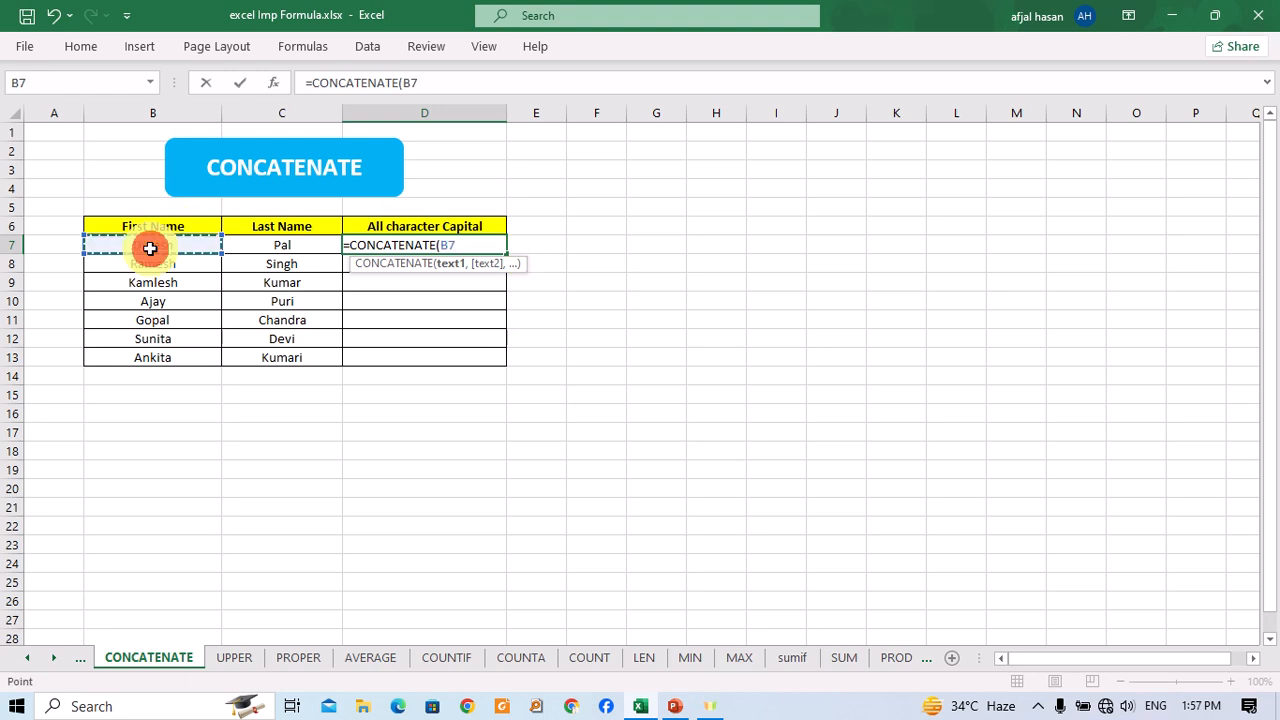
text(,)
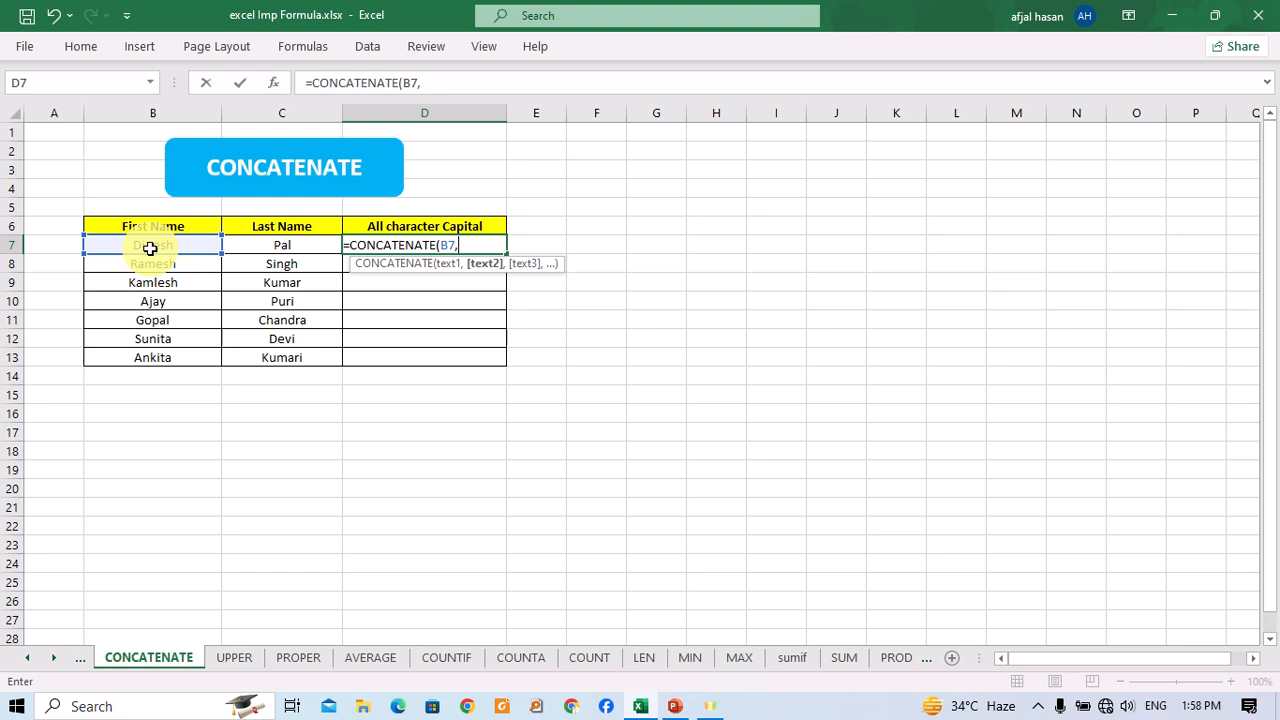
click(245, 241)
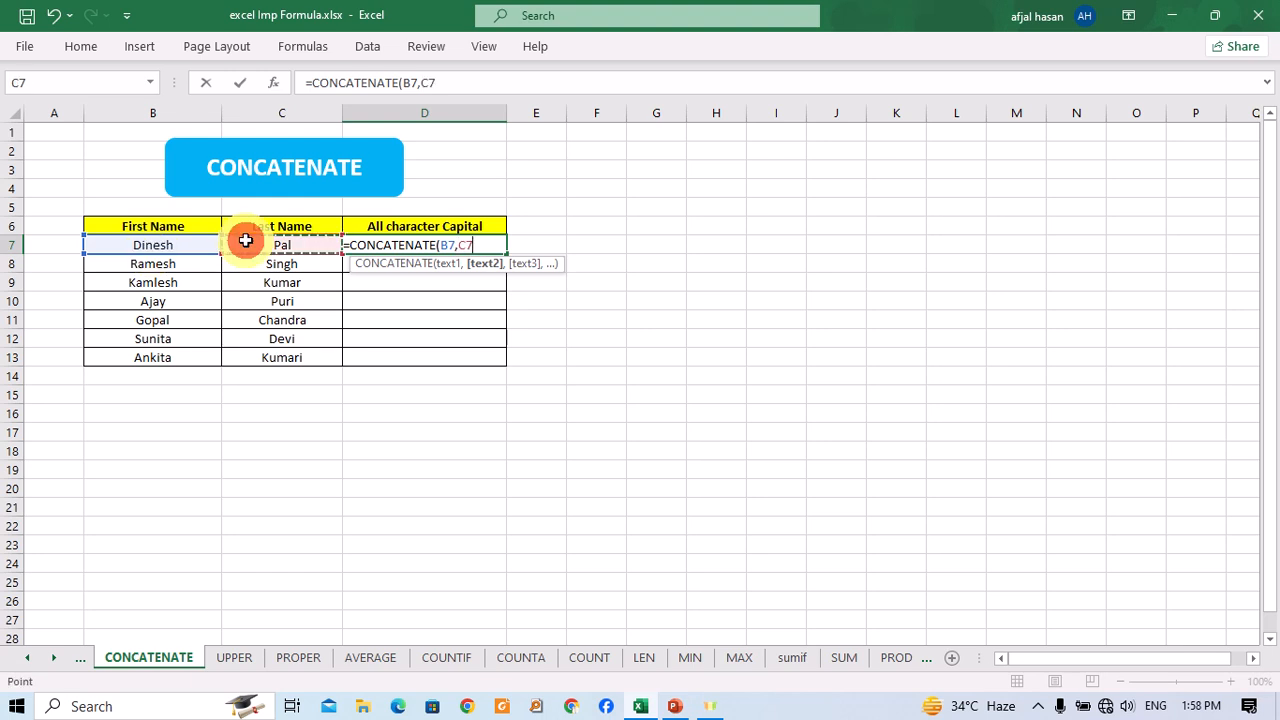
text())
mouse_move(666, 8)
key(Return)
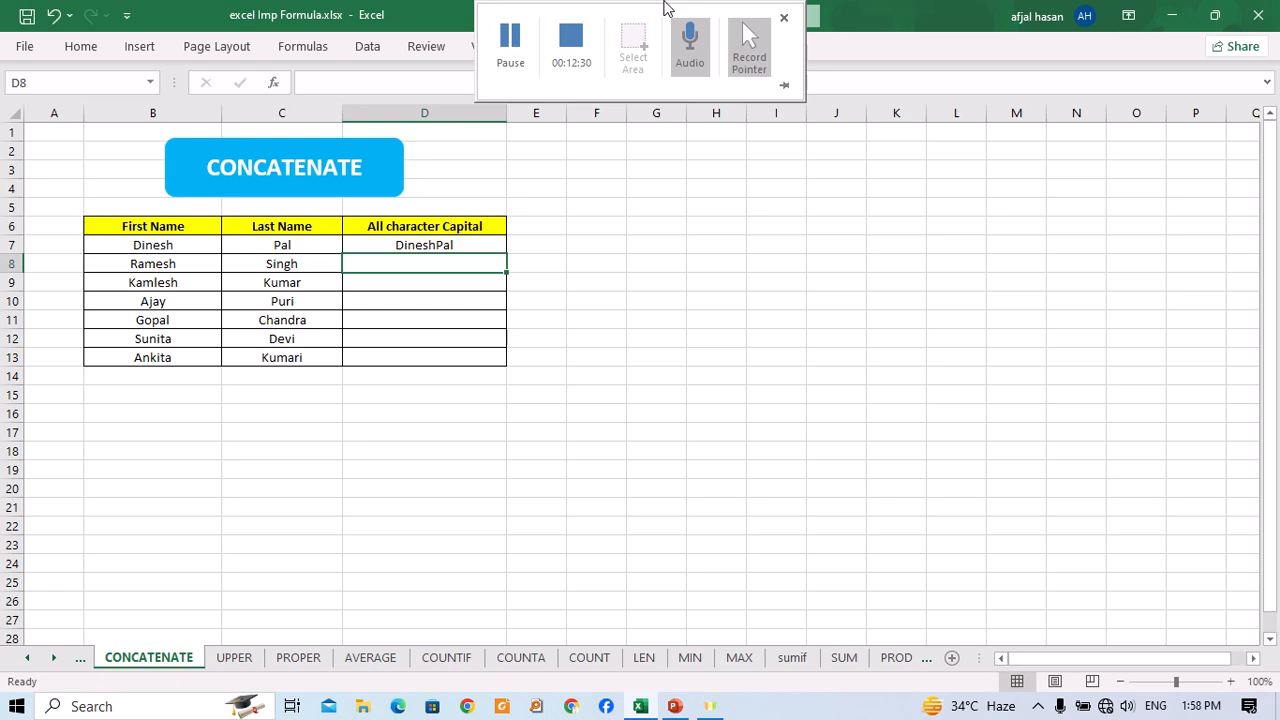
key(Up)
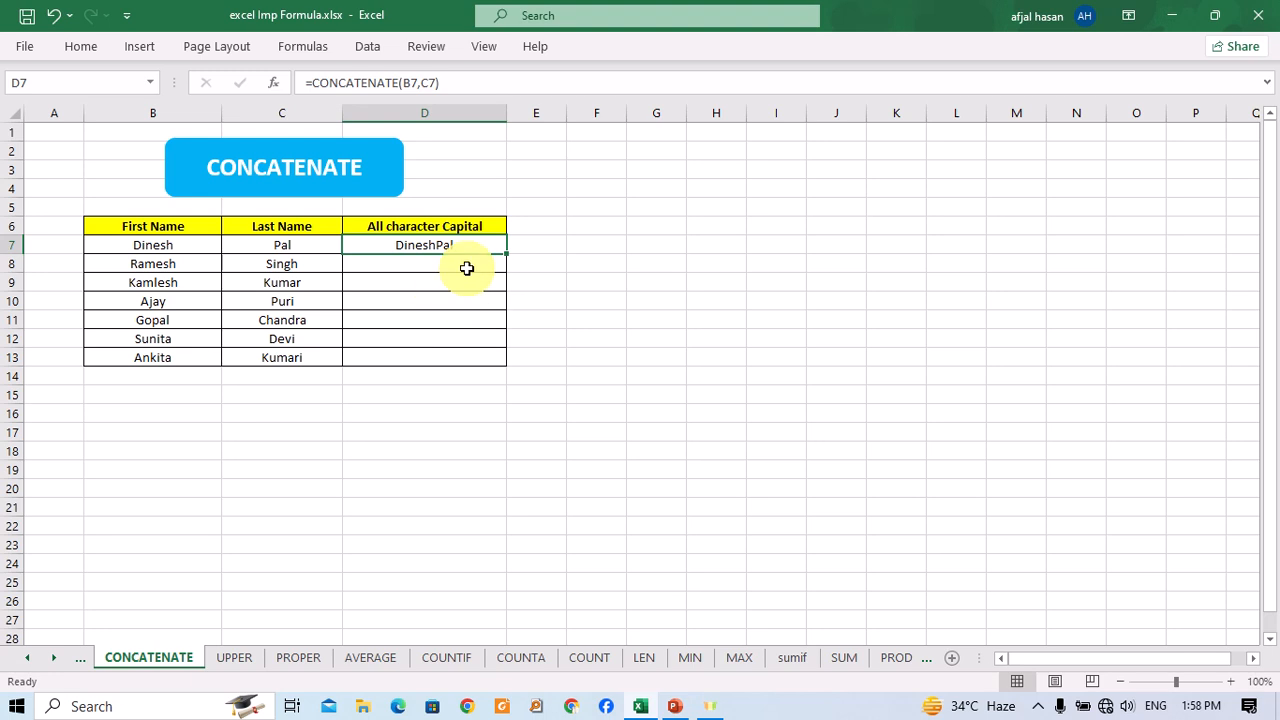
key(Delete)
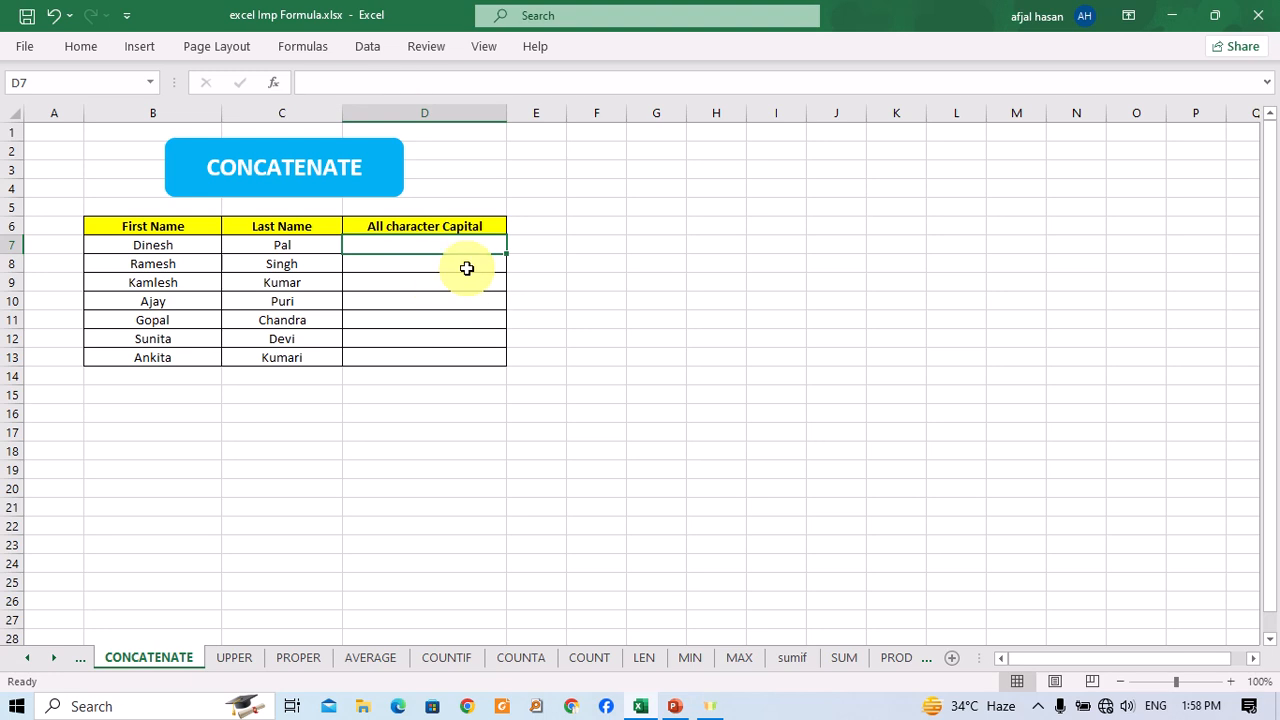
Enter =CONCATENATE(B7," ",C7) in D7 to join the names with a space, and fill it down through D13.
text(=)
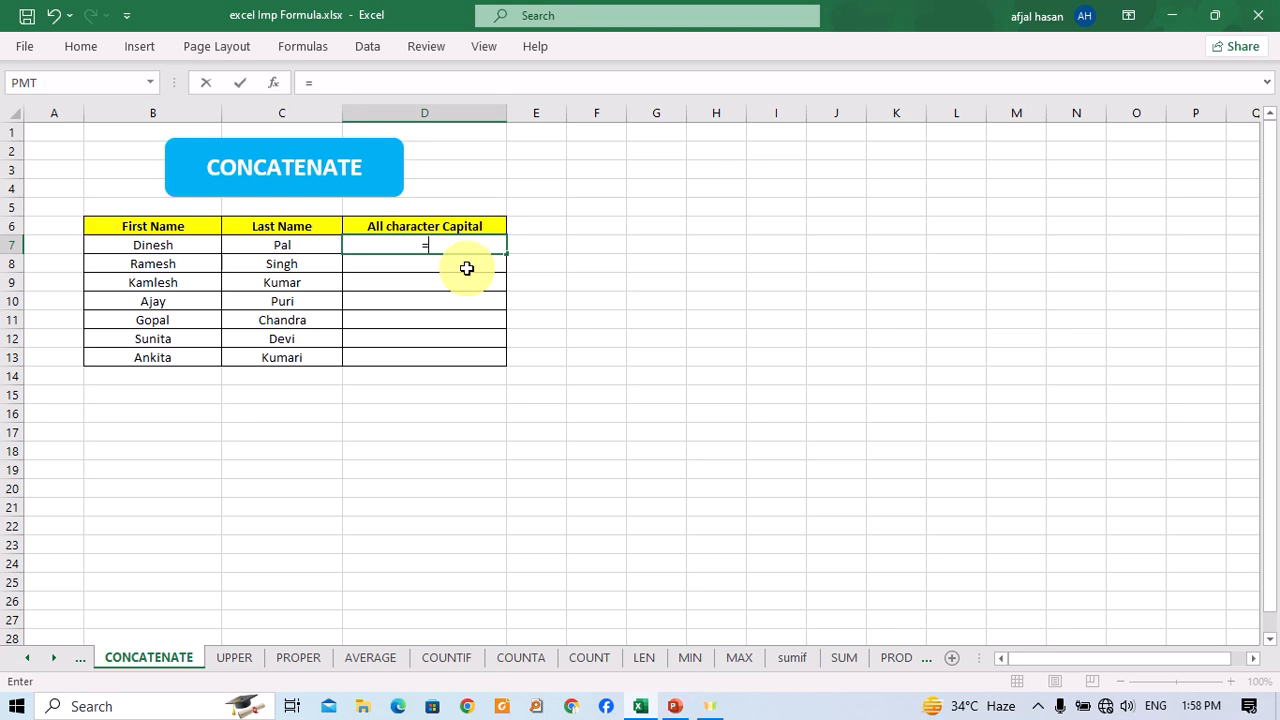
text(cont)
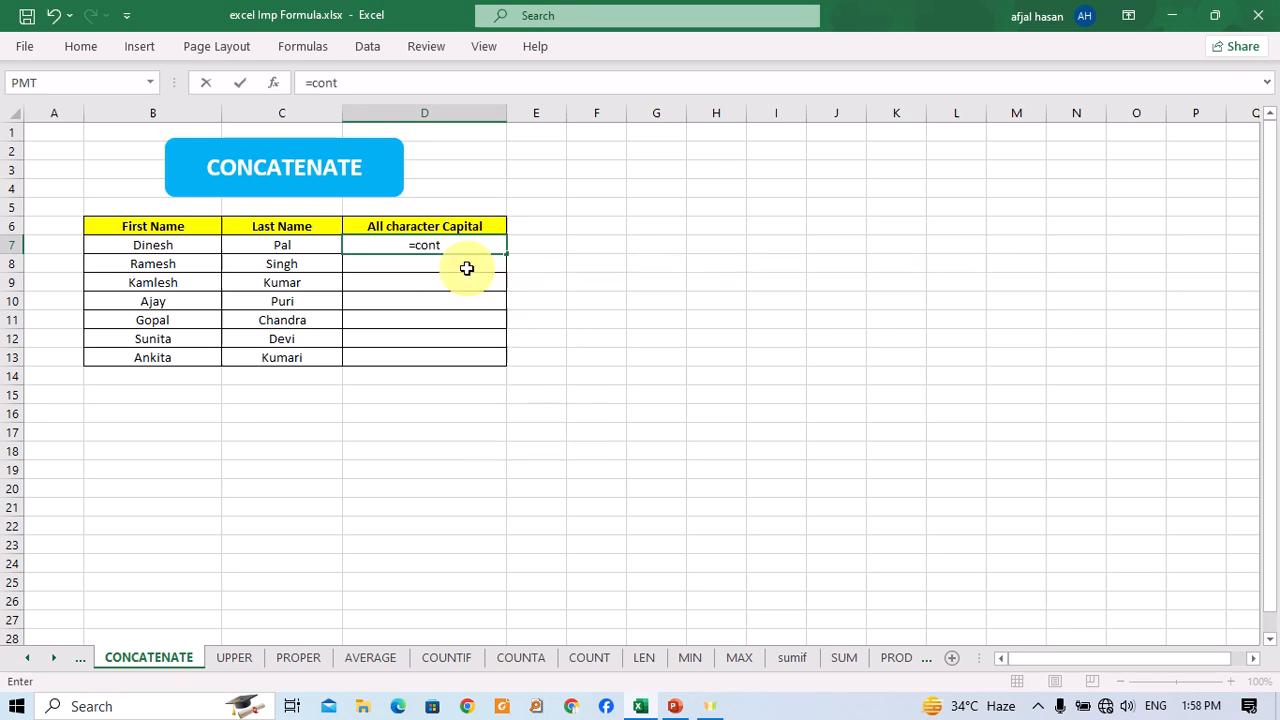
key(BackSpace)
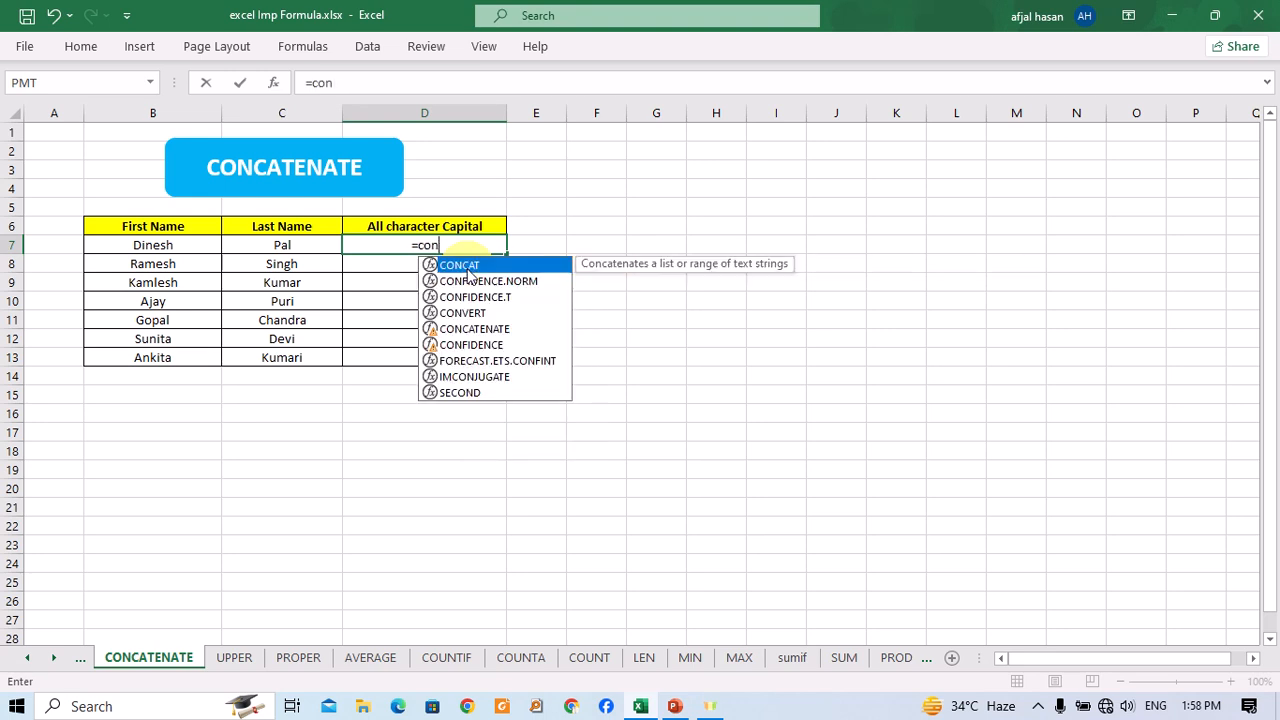
text(c)
click(468, 279)
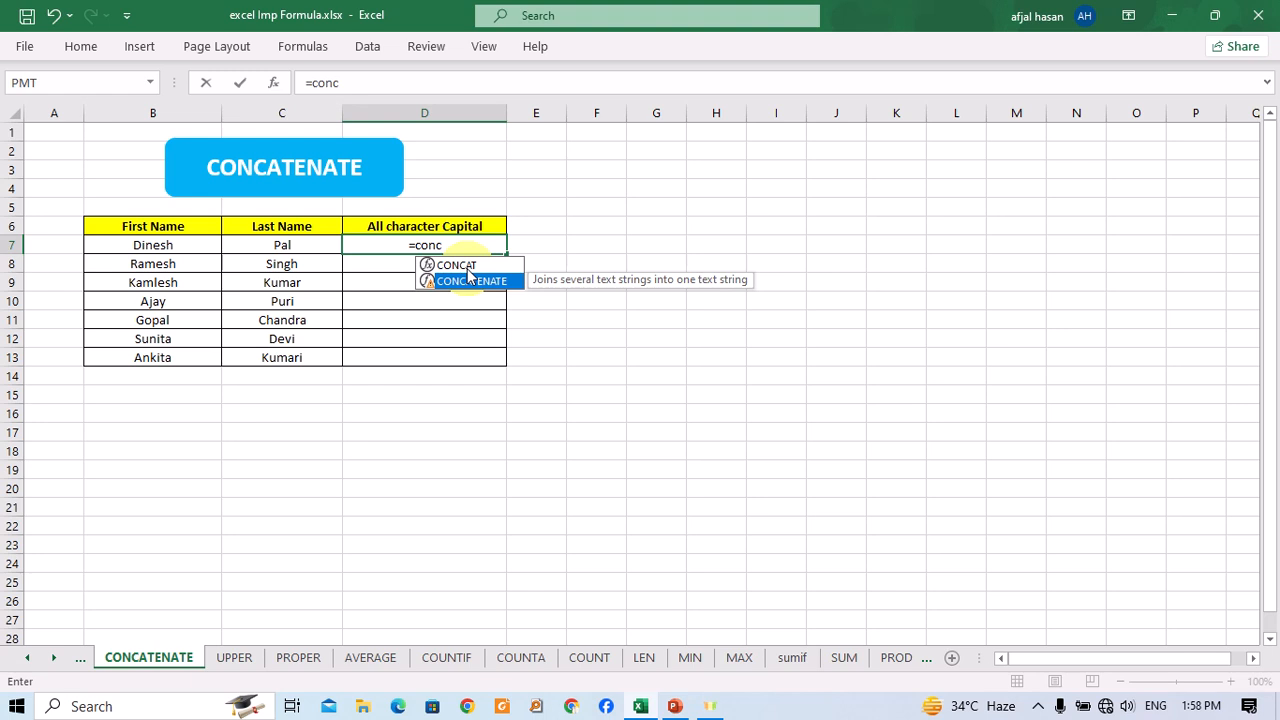
double_click(468, 279)
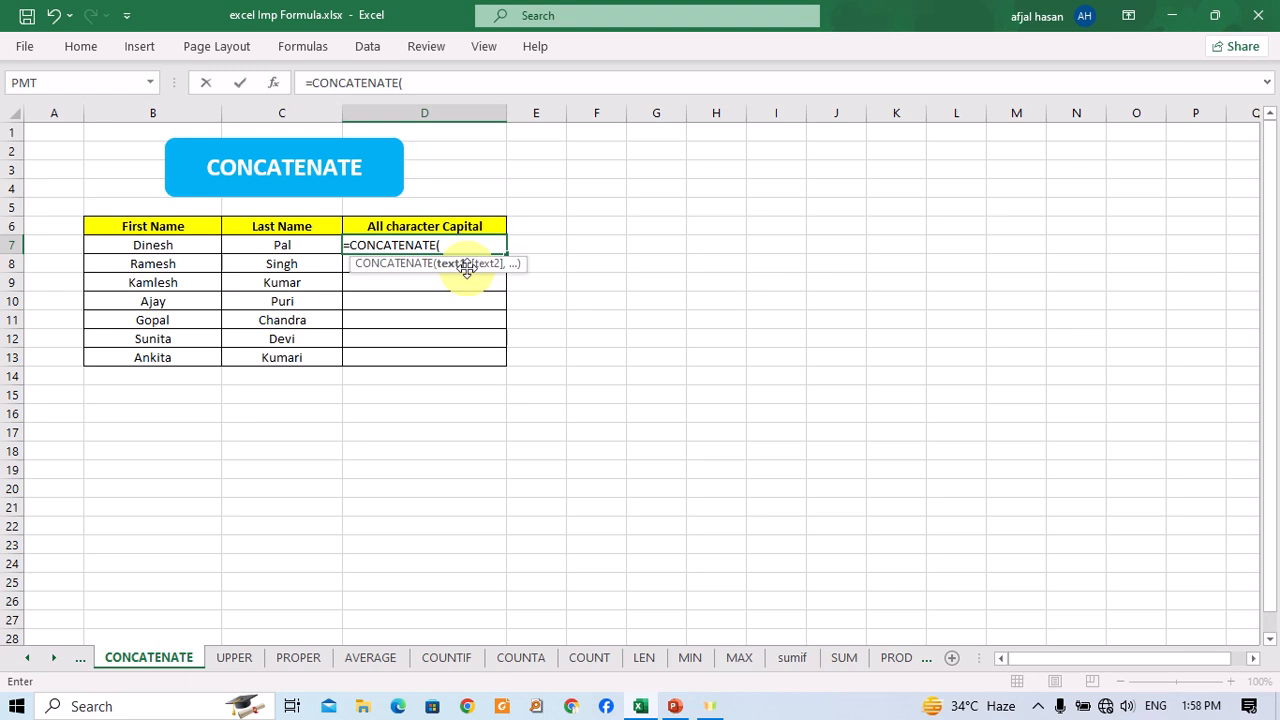
click(134, 243)
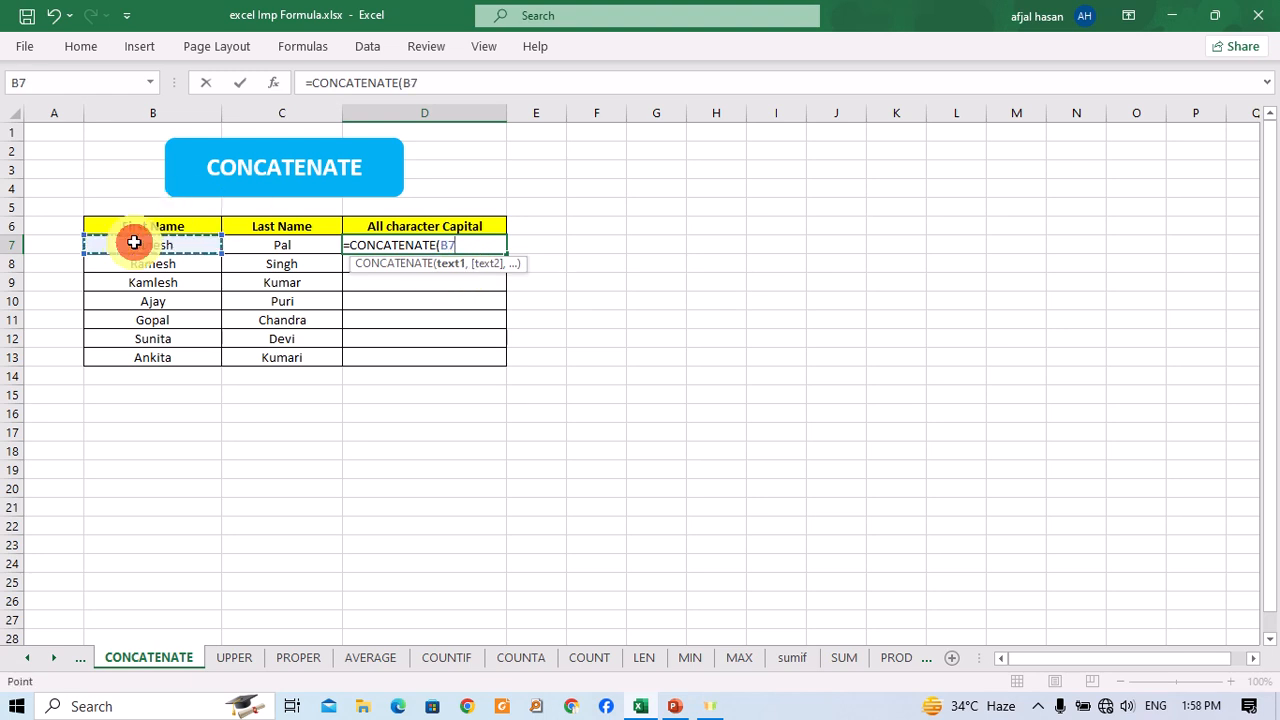
text(,)
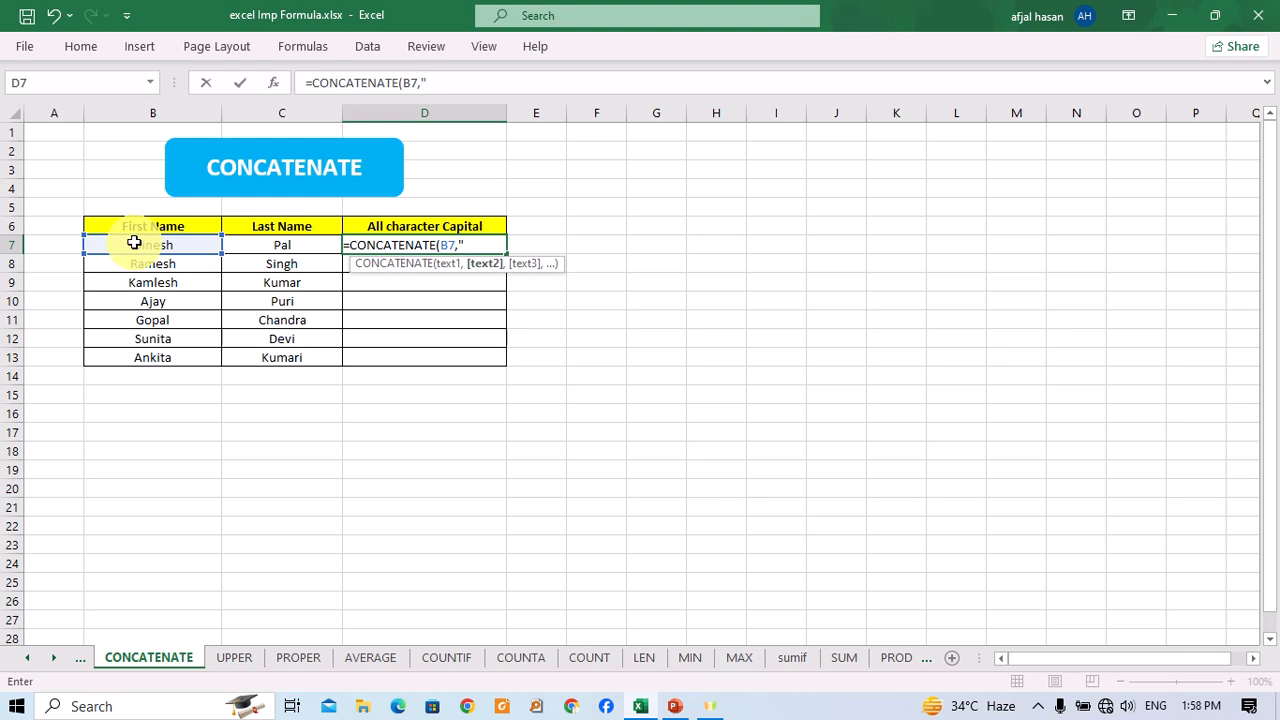
text(" ",)
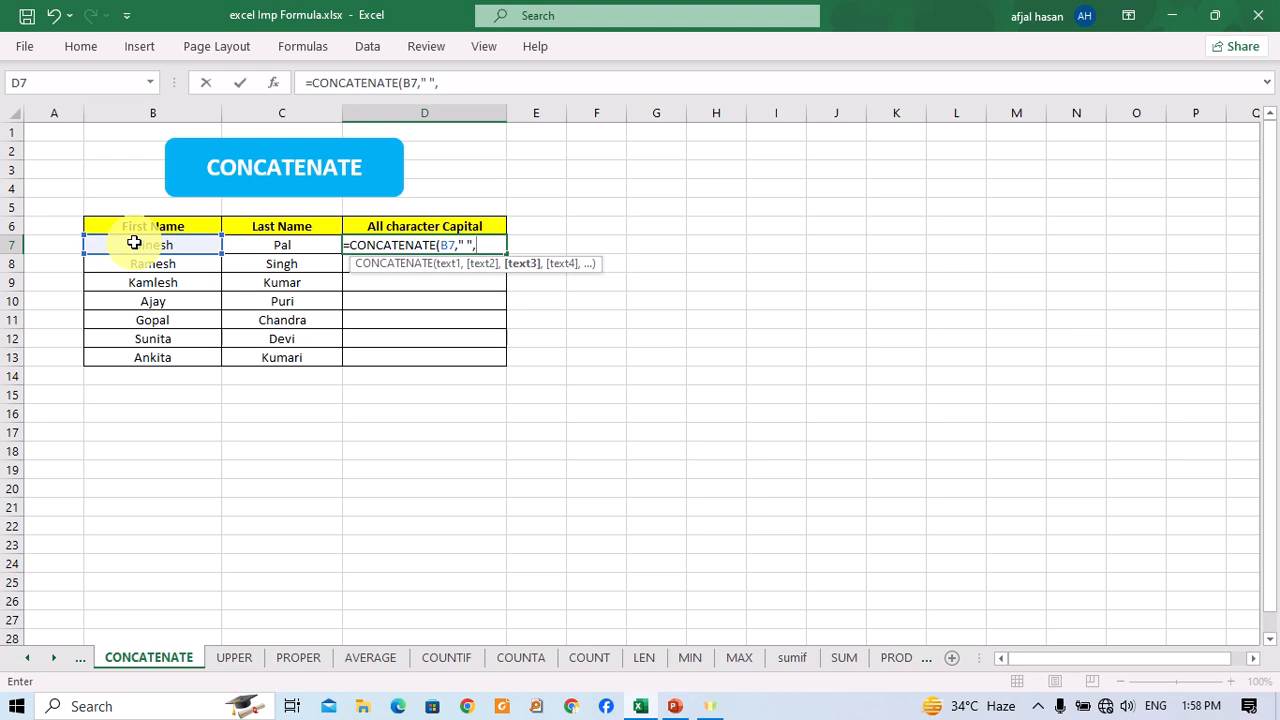
click(283, 250)
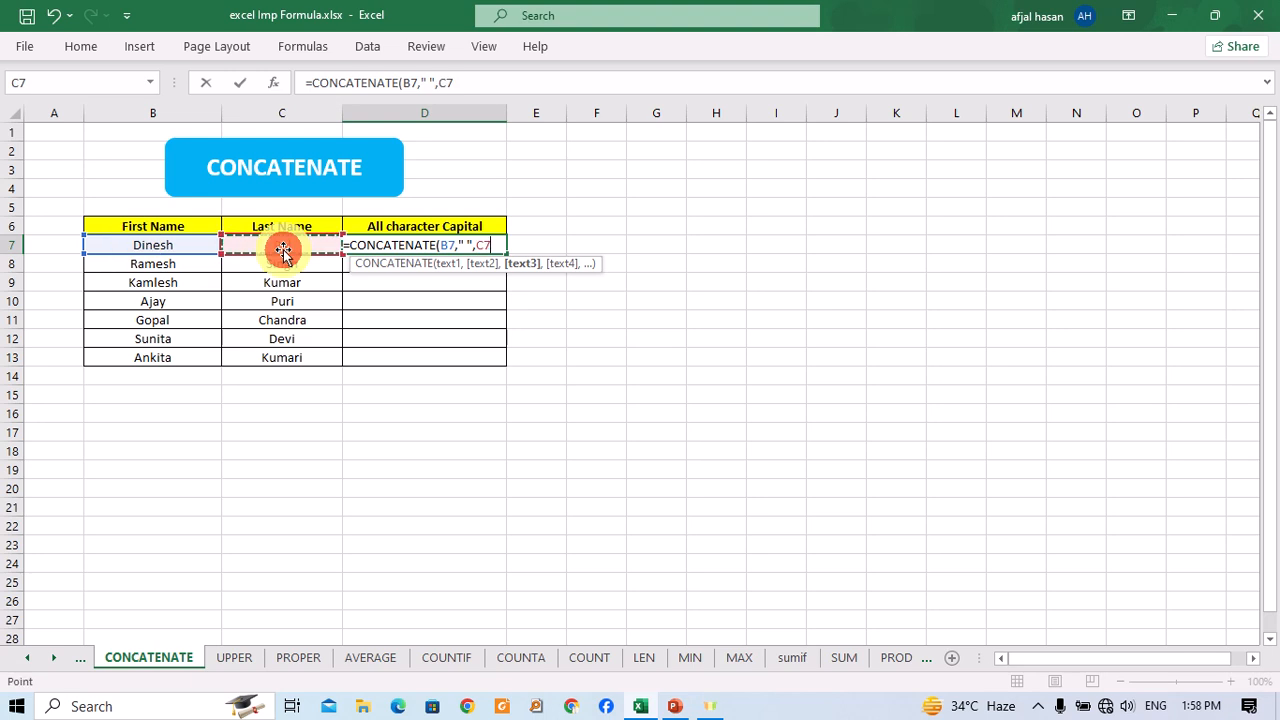
text())
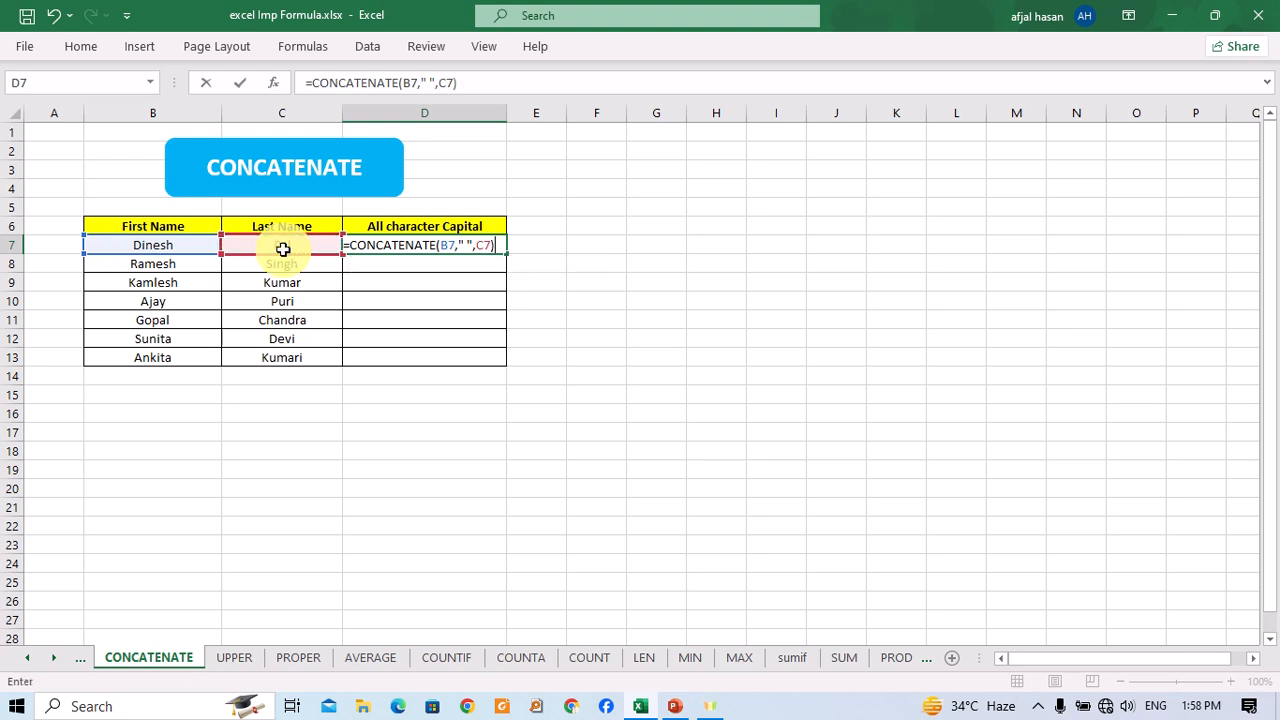
key(ctrl+Return)
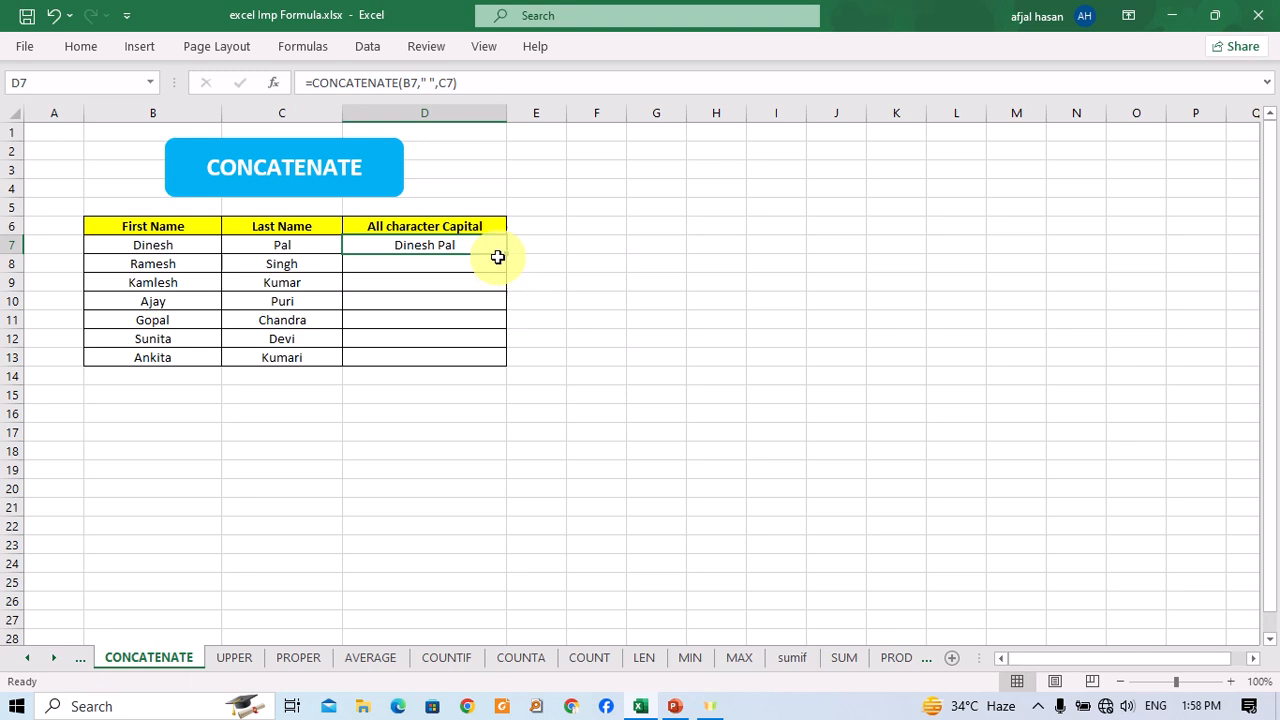
drag(506, 252, 497, 362)
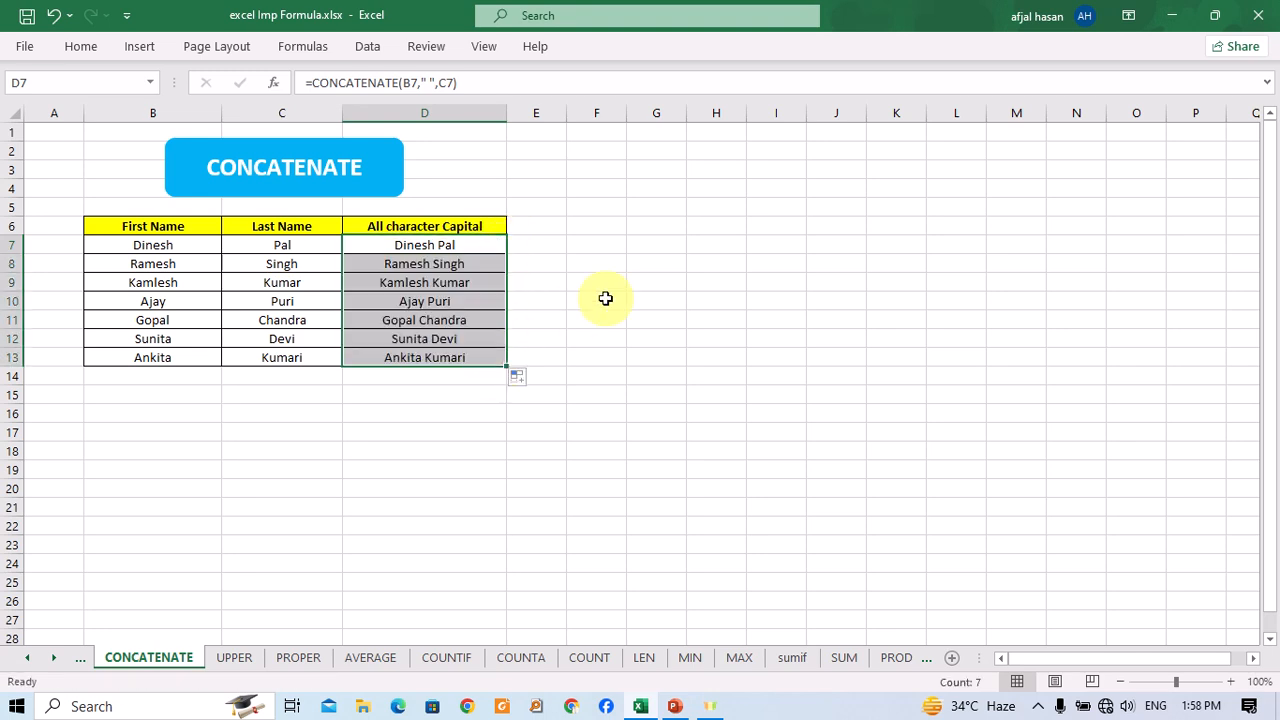
click(605, 298)
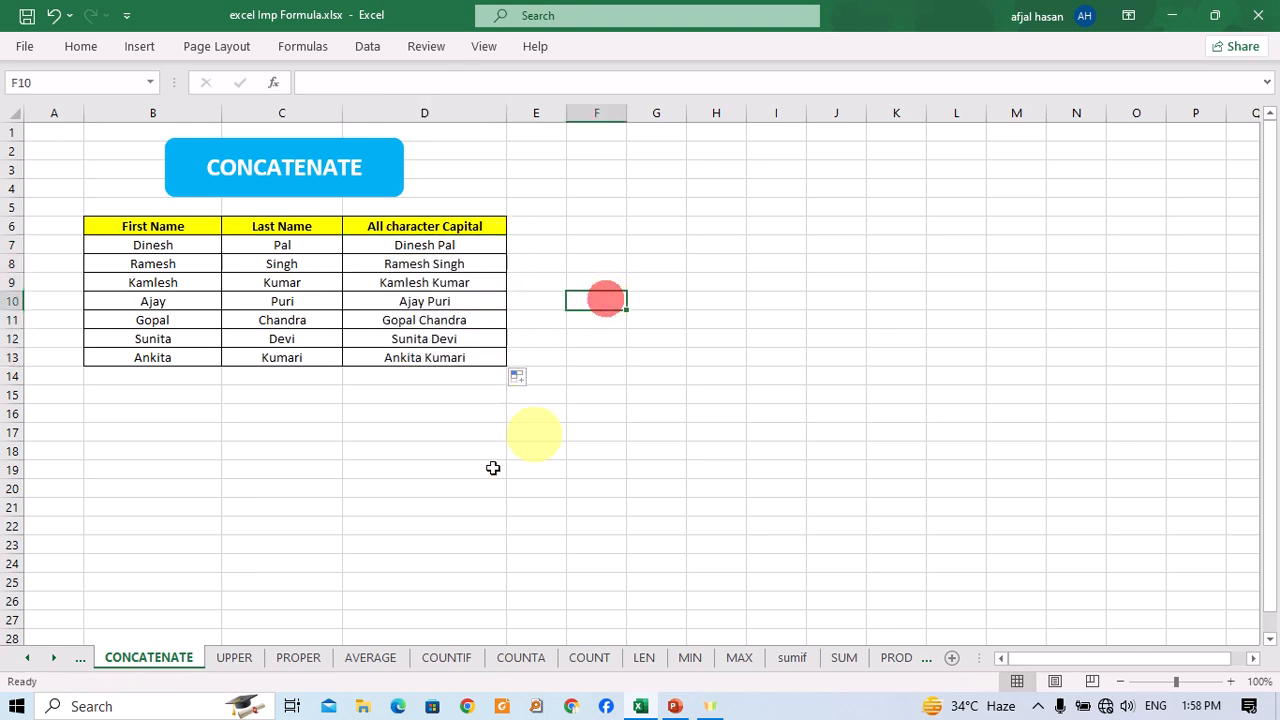
Enter =LARGE(C7:C18,1) in cell E8 of the LARGE sheet to return the highest Total Sales value.
click(27, 658)
click(130, 657)
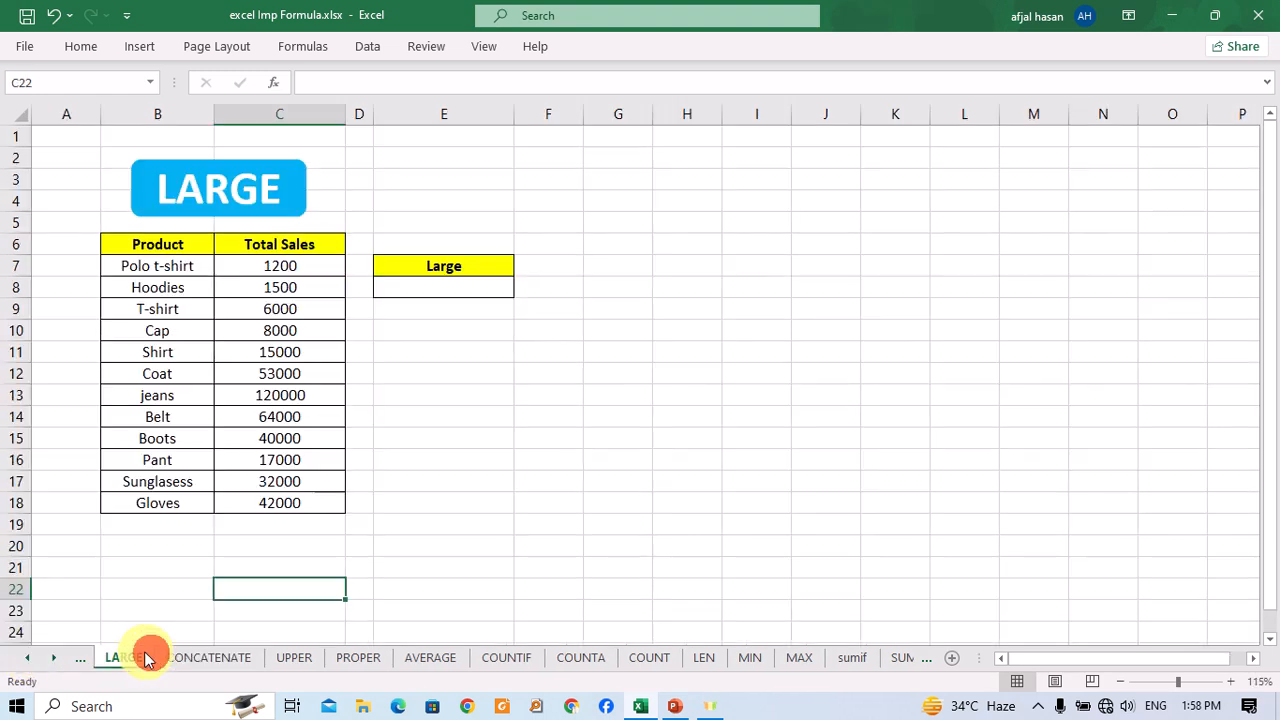
click(436, 290)
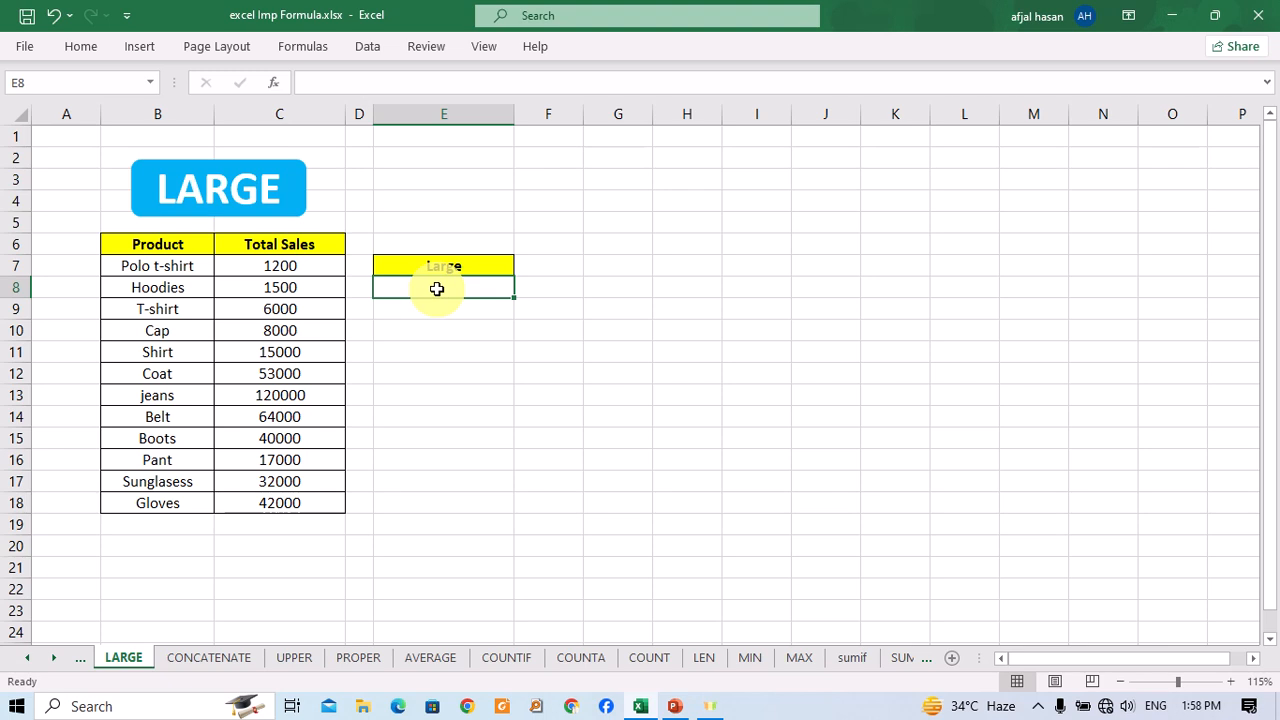
text(=l)
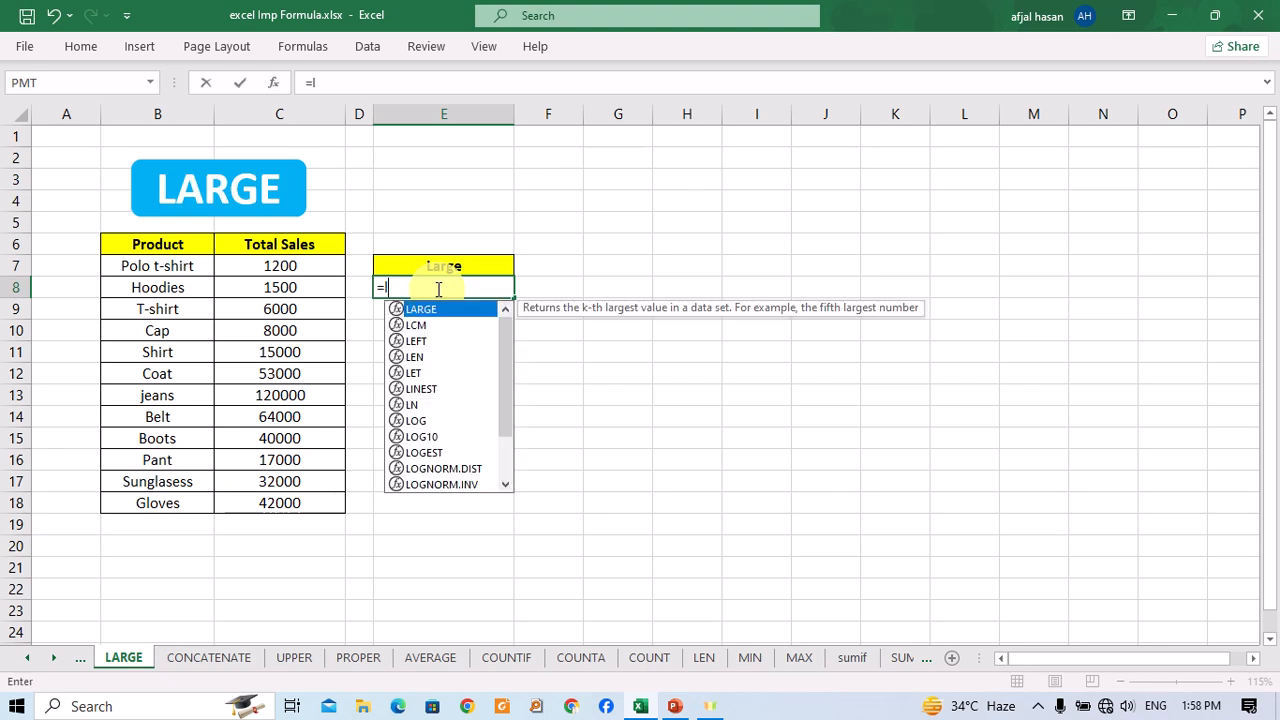
text(arge)
key(Tab)
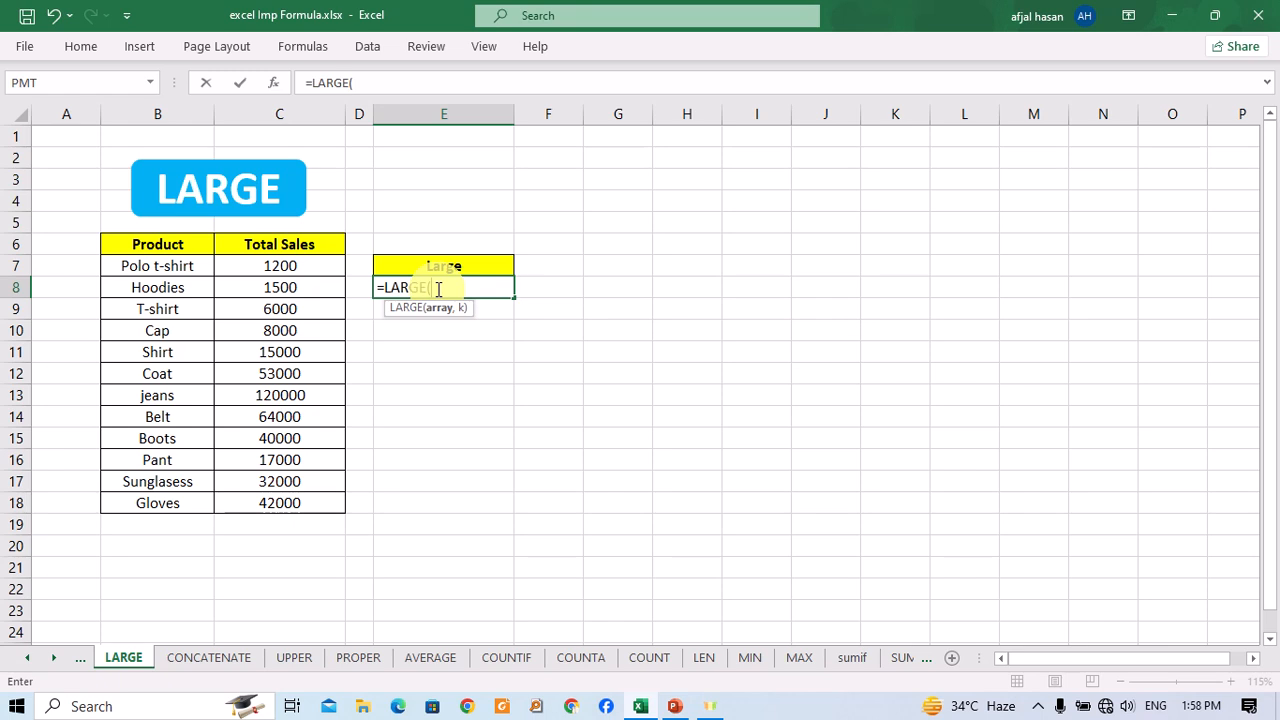
click(289, 264)
drag(289, 264, 294, 503)
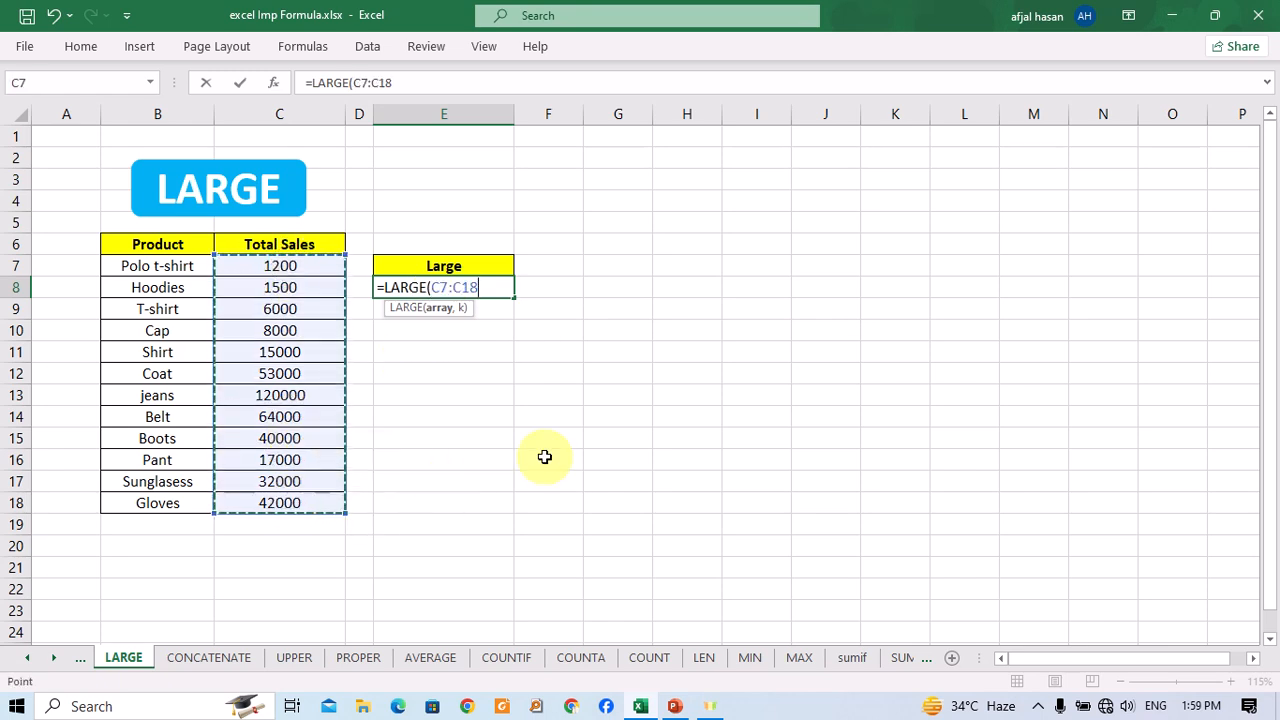
text(,1)
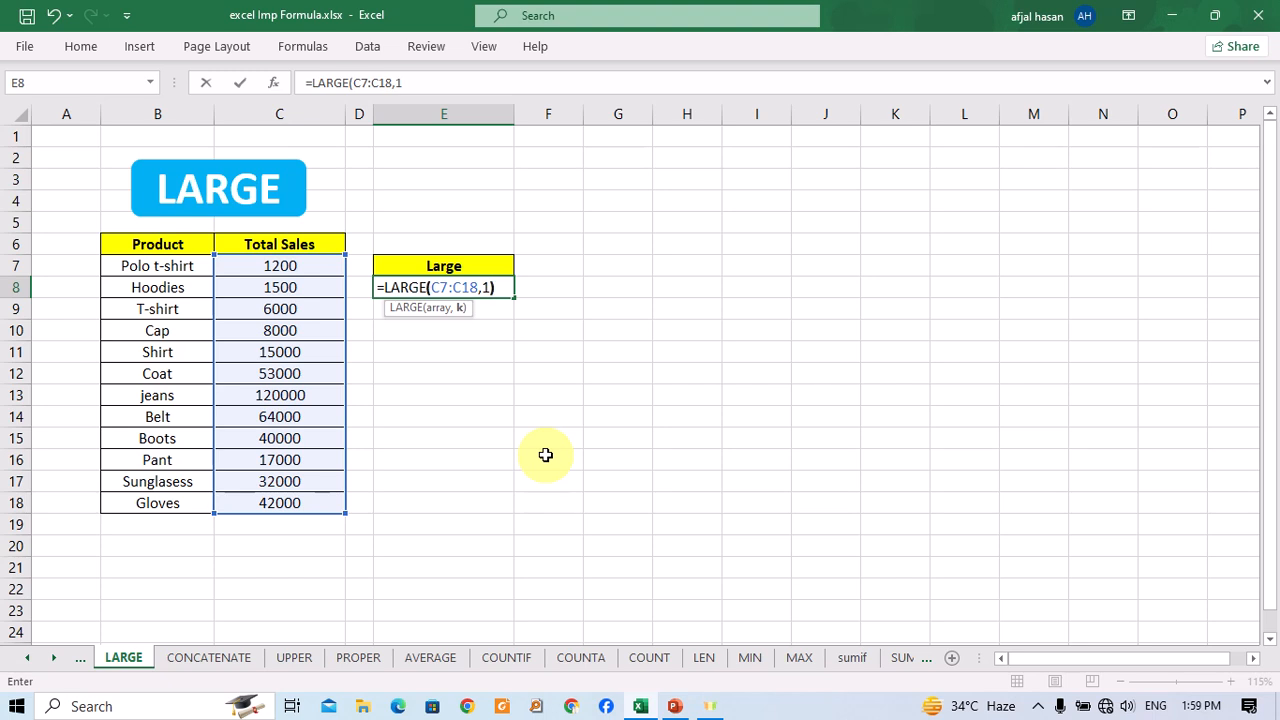
key(Return)
key(Up)
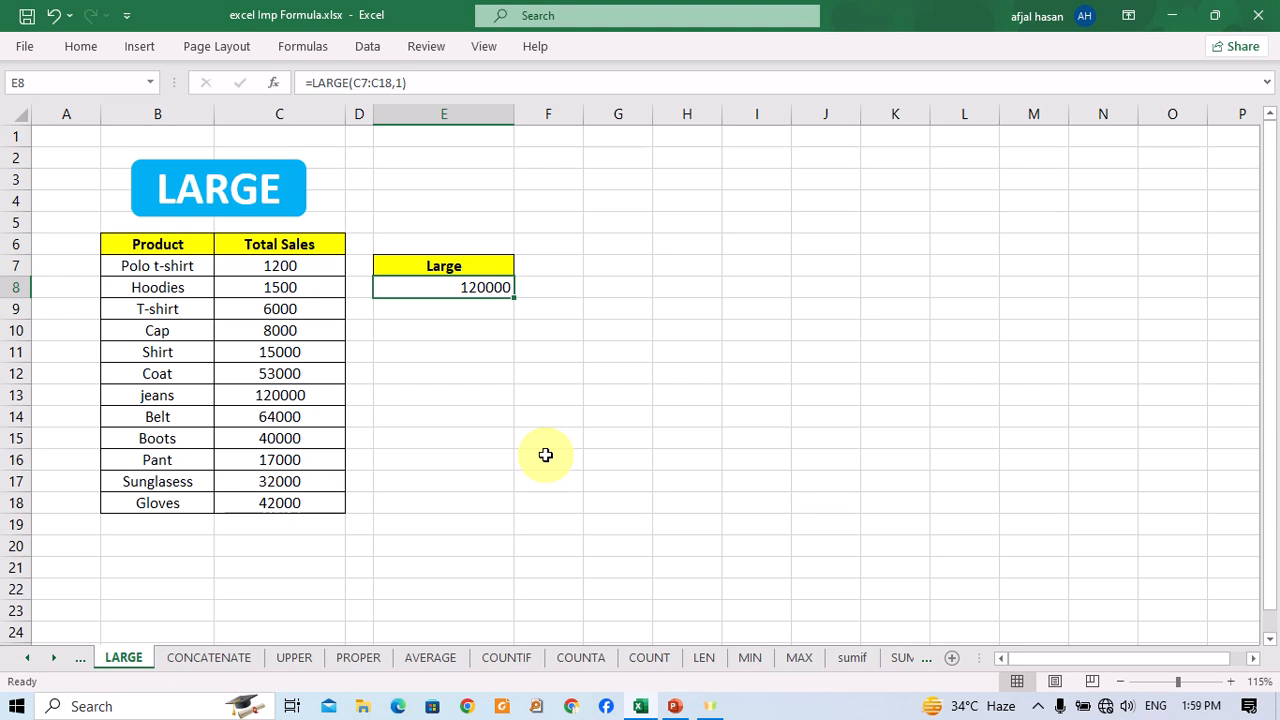
Change the rank in E8's LARGE formula to 2 to return the second-highest Total Sales value.
key(F2)
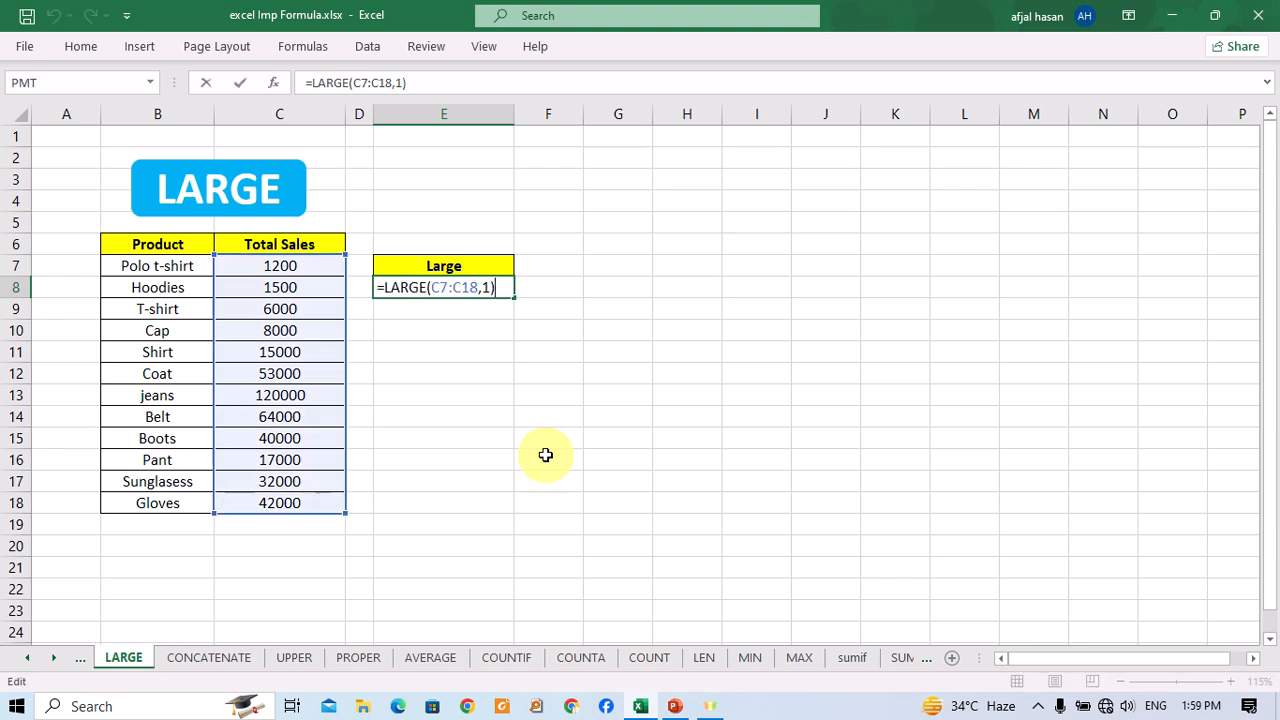
key(Left)
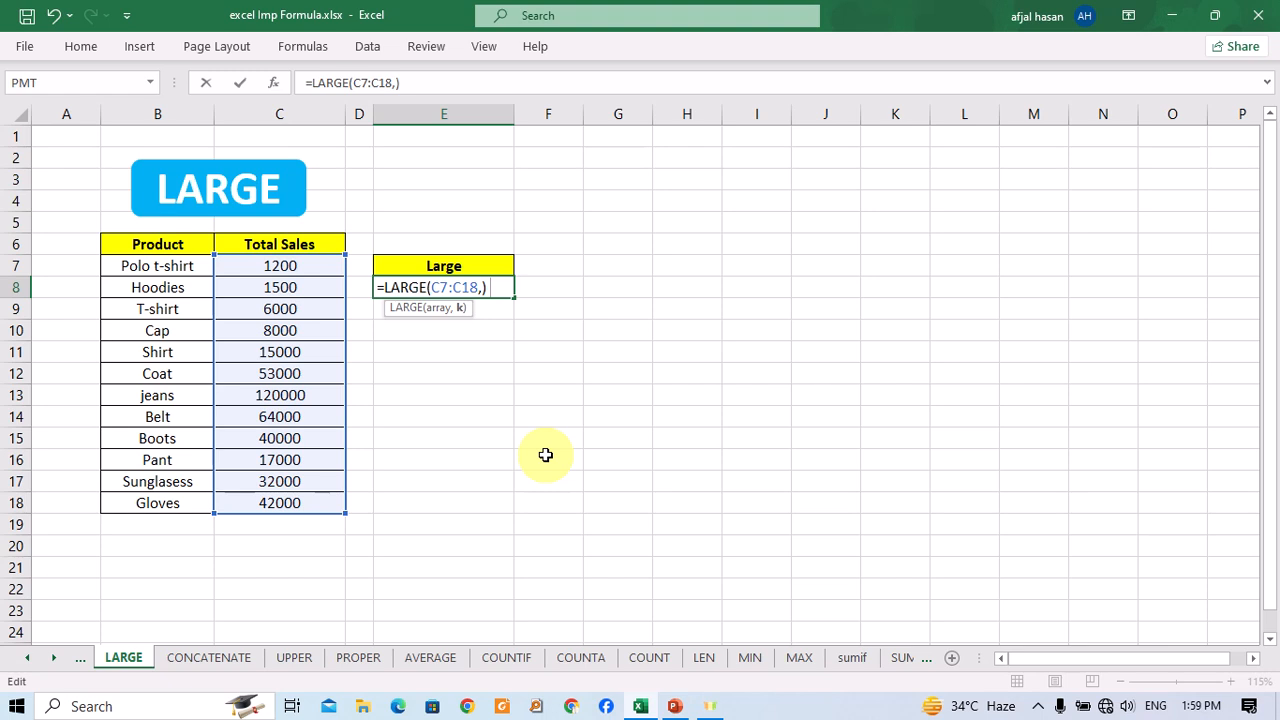
text(2)
key(Return)
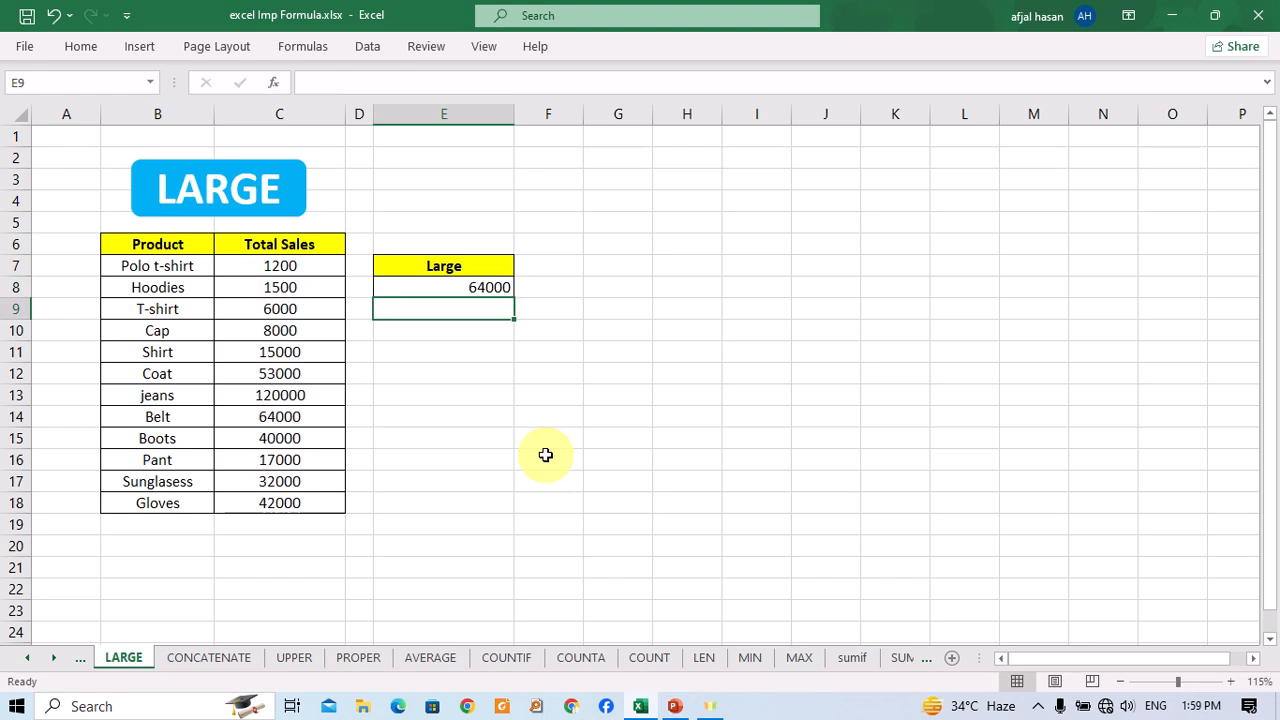
key(Up)
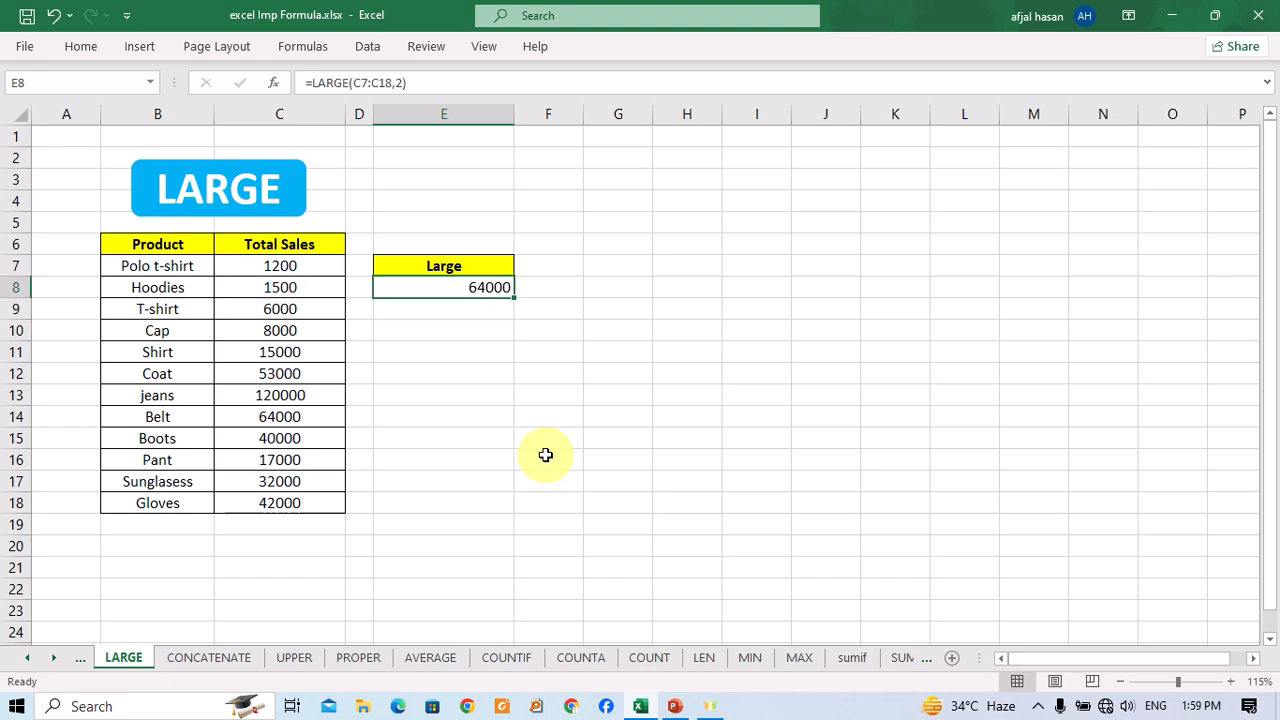
Change E8's formula to =LARGE(C7:C18,3) to return the third-highest Total Sales value.
key(F2)
key(Left)
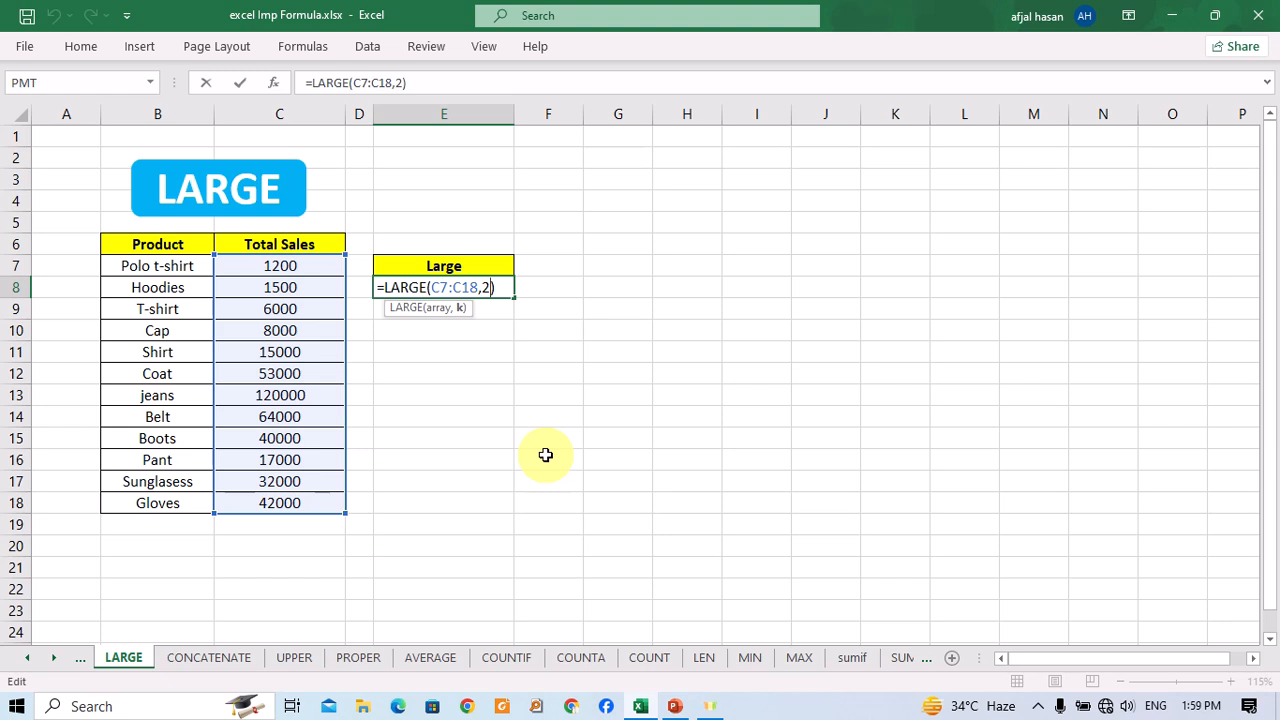
text(3)
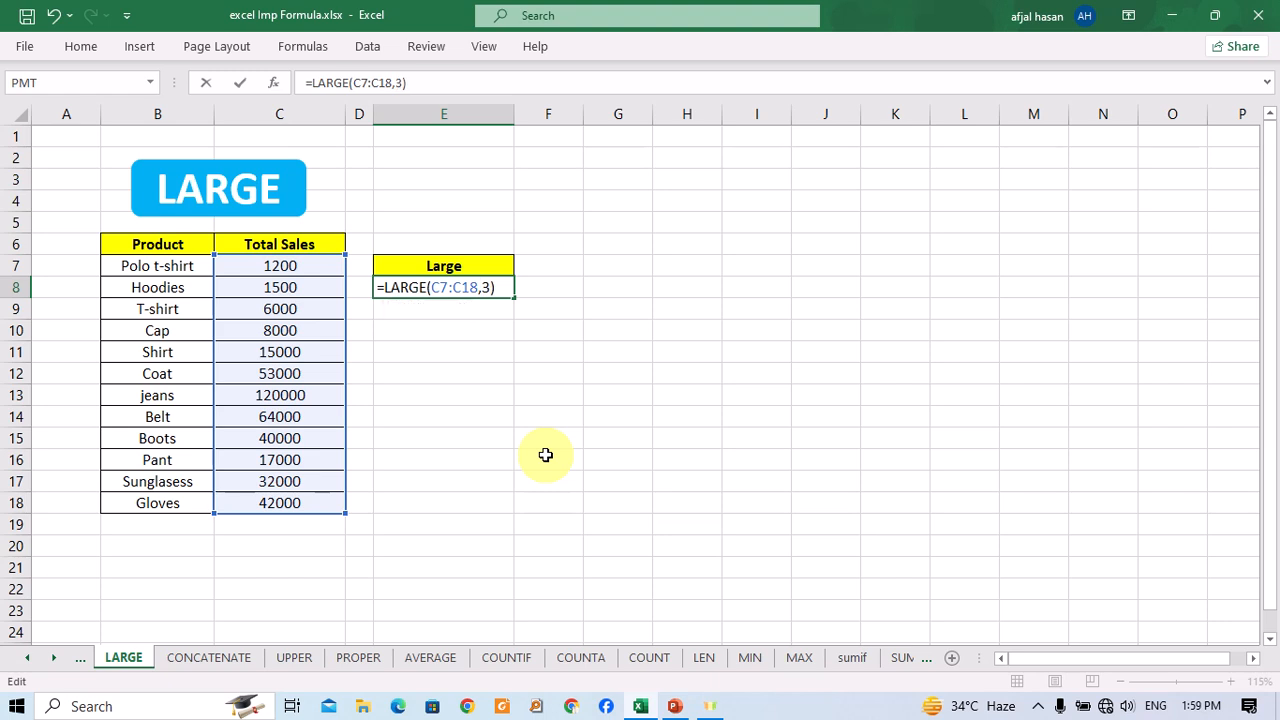
key(Return)
key(Up)
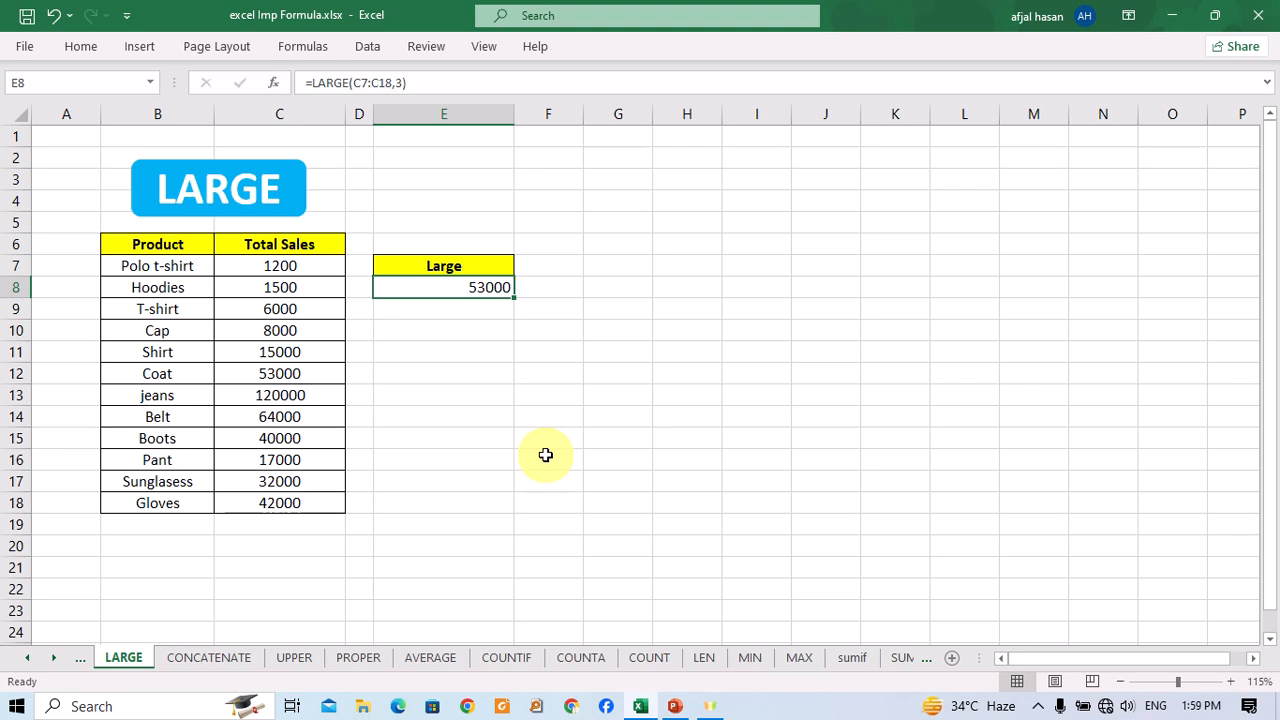
Open the SMALL sheet and enter =SMALL(C8:C18,1) in cell E7 to return the lowest Total Sales value.
click(26, 659)
click(120, 658)
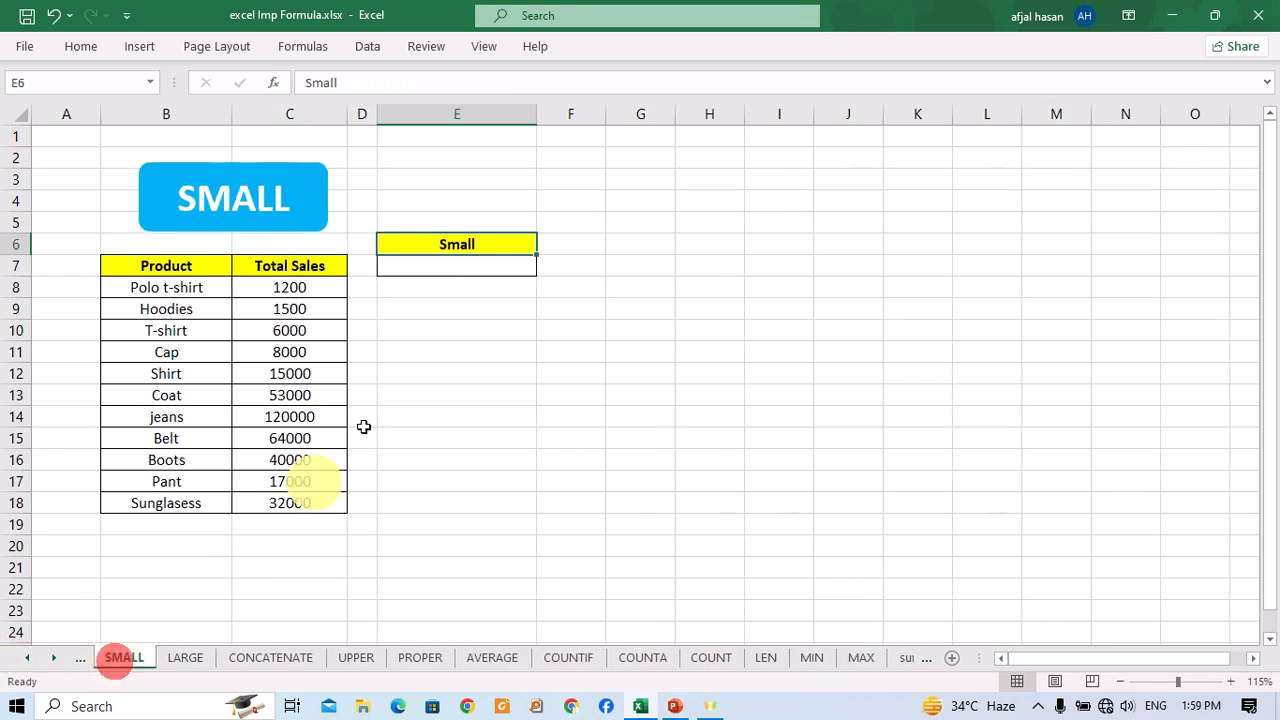
click(451, 269)
text(=)
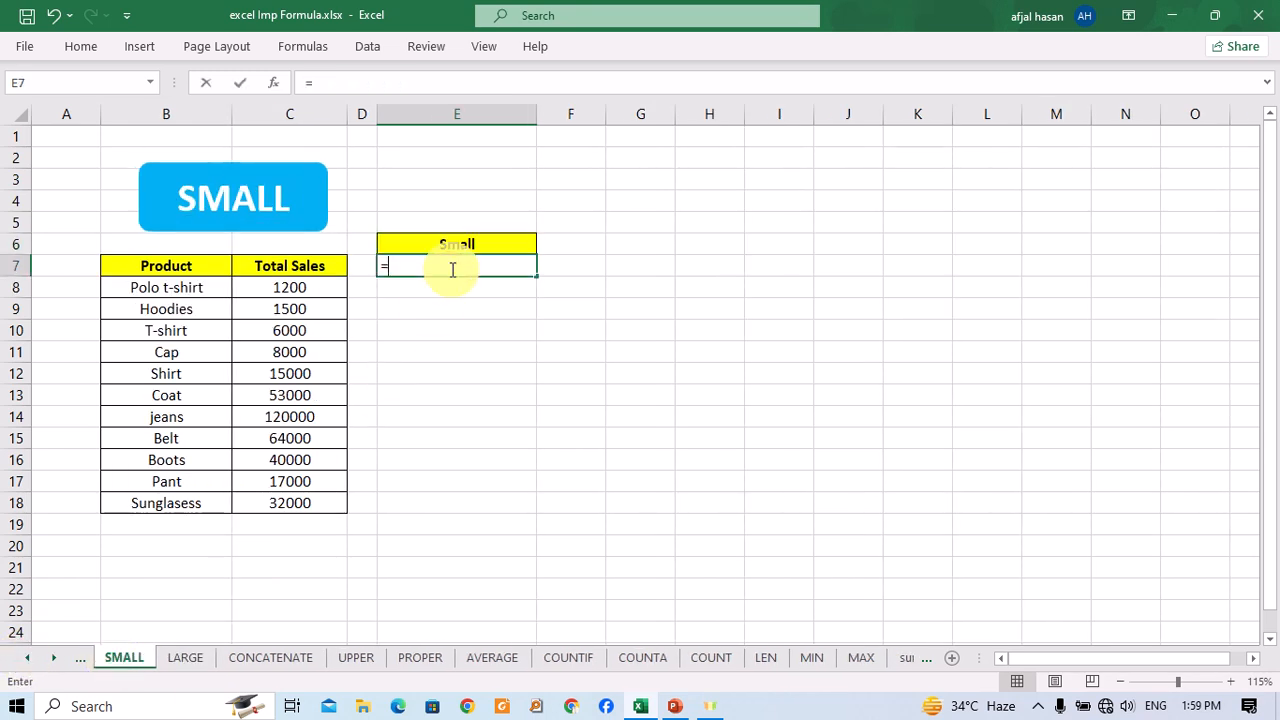
text(s)
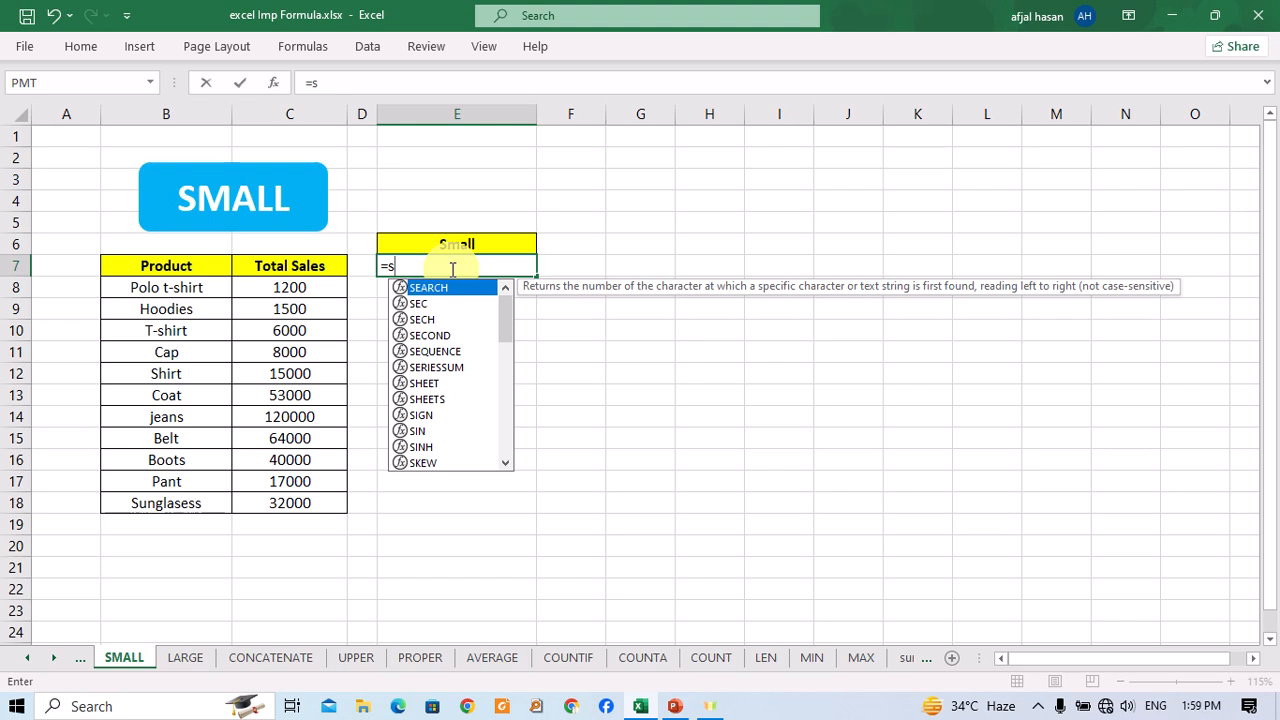
text(mall)
key(Tab)
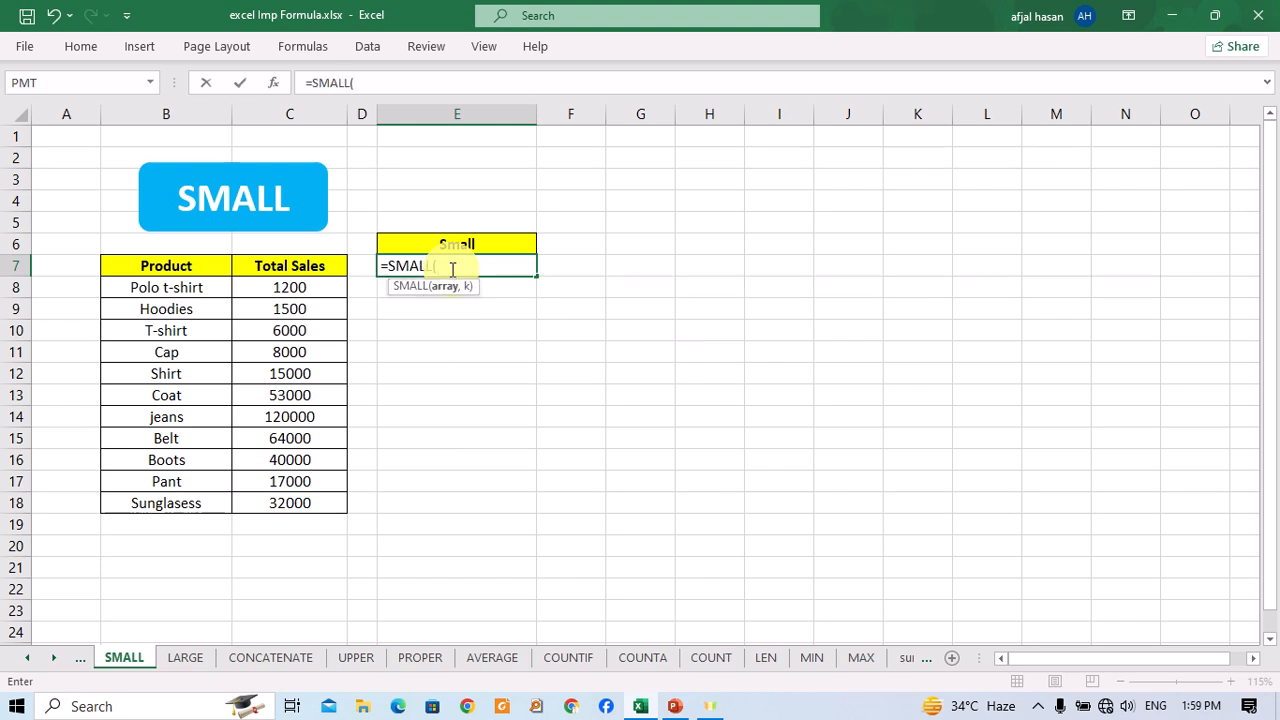
drag(290, 287, 288, 499)
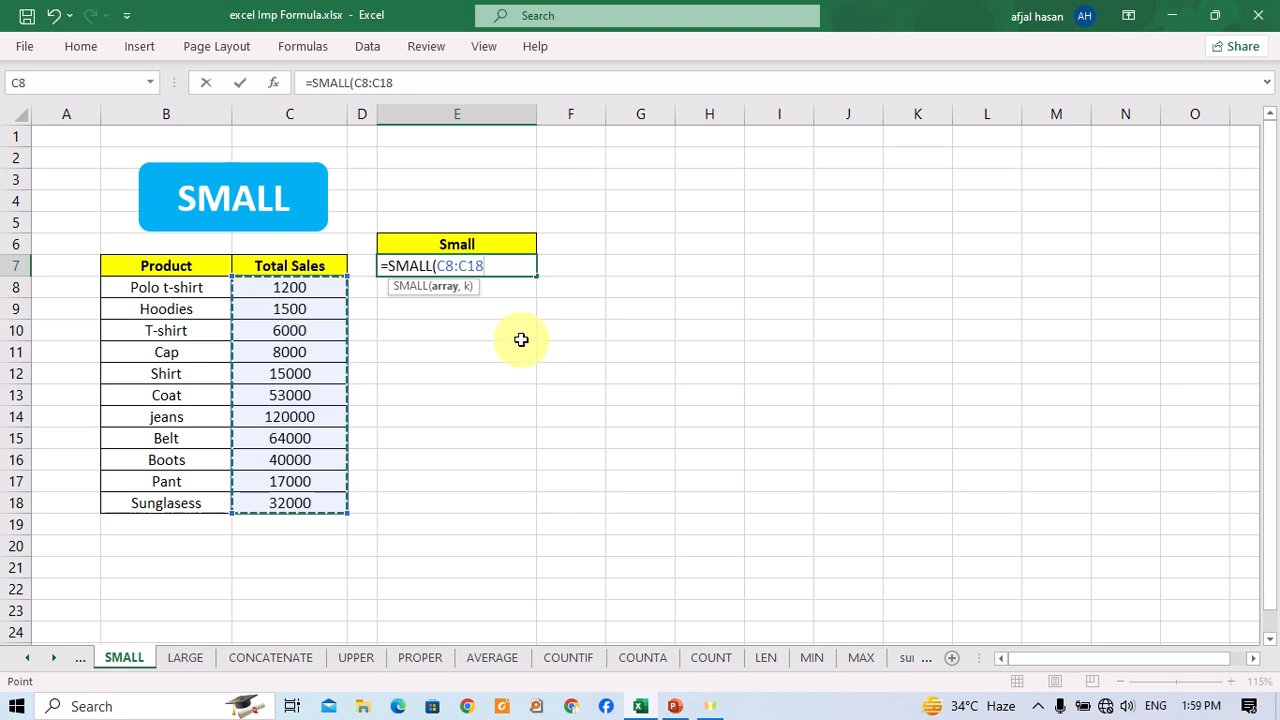
text(,)
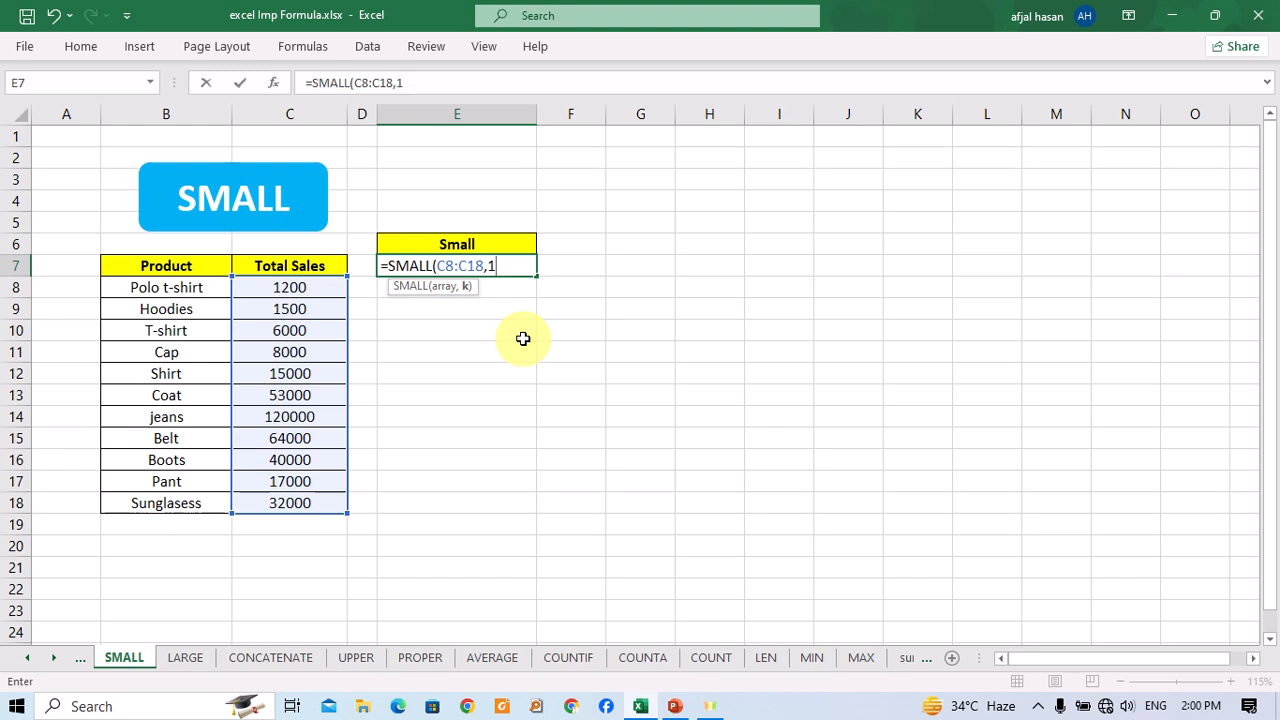
text(1))
key(Return)
key(Up)
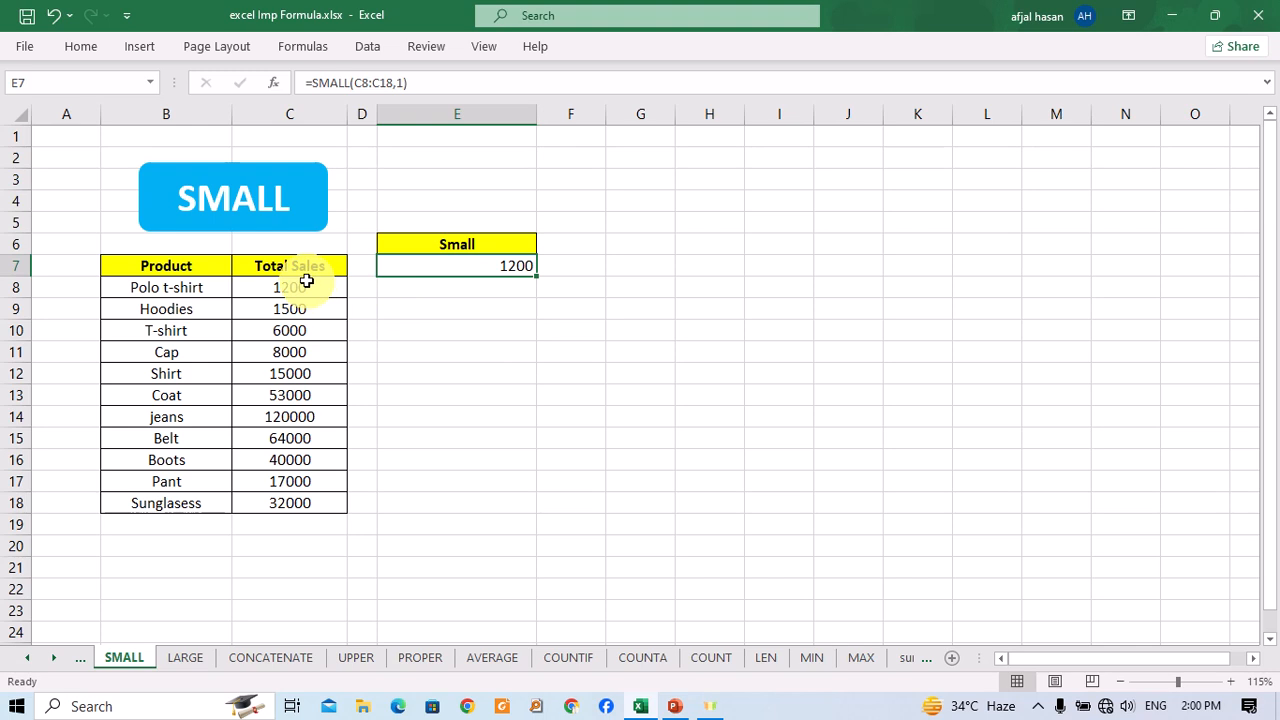
Change the rank in E7's SMALL formula to 2 to return the second-lowest Total Sales value.
double_click(485, 268)
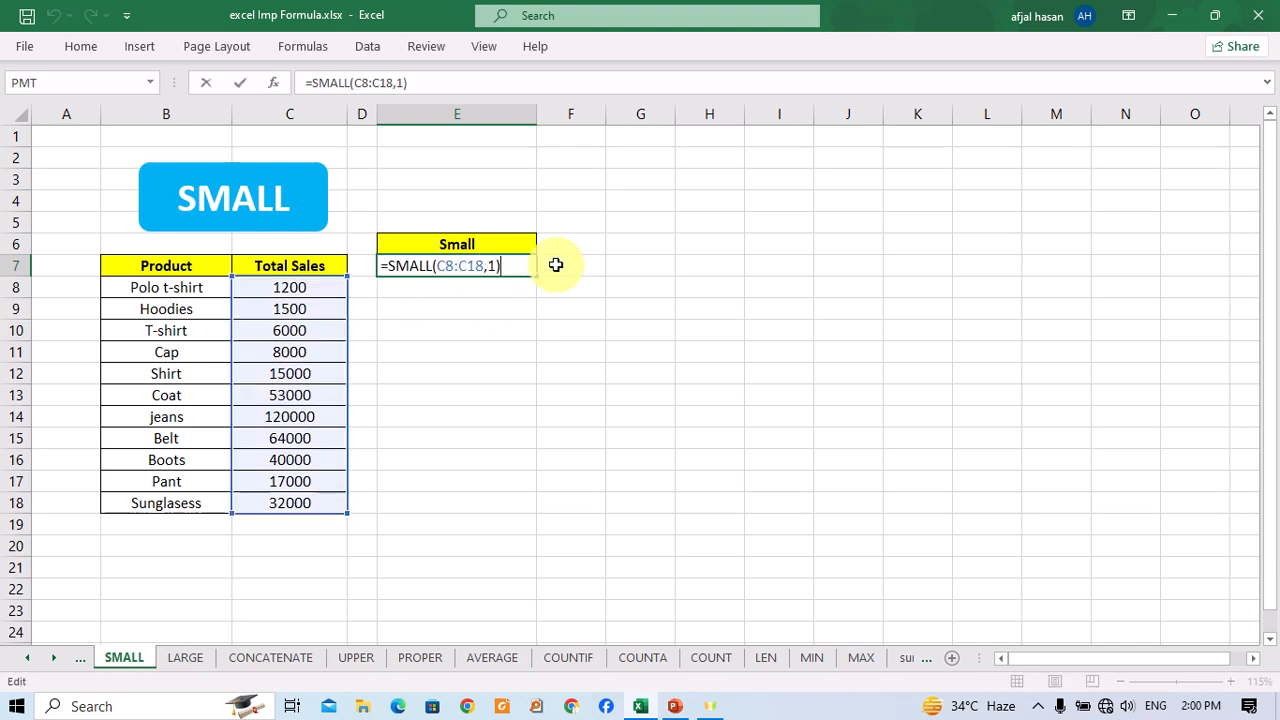
key(Left)
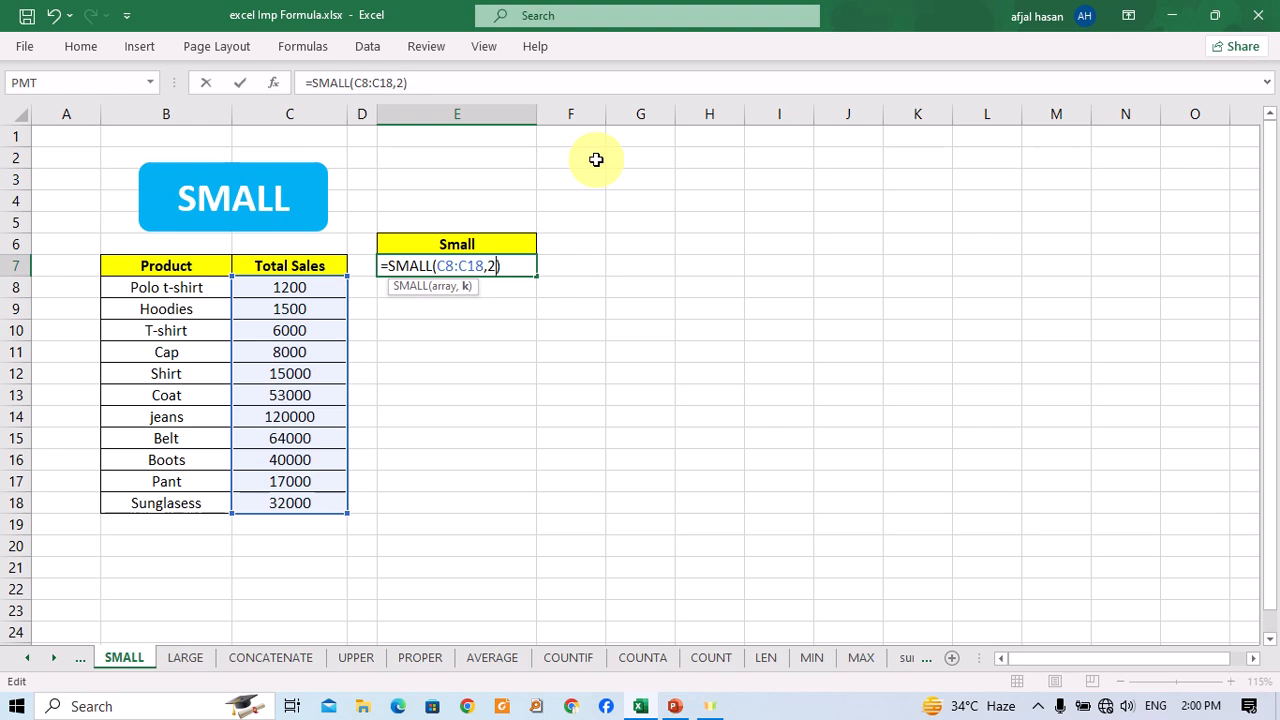
key(Return)
key(Up)
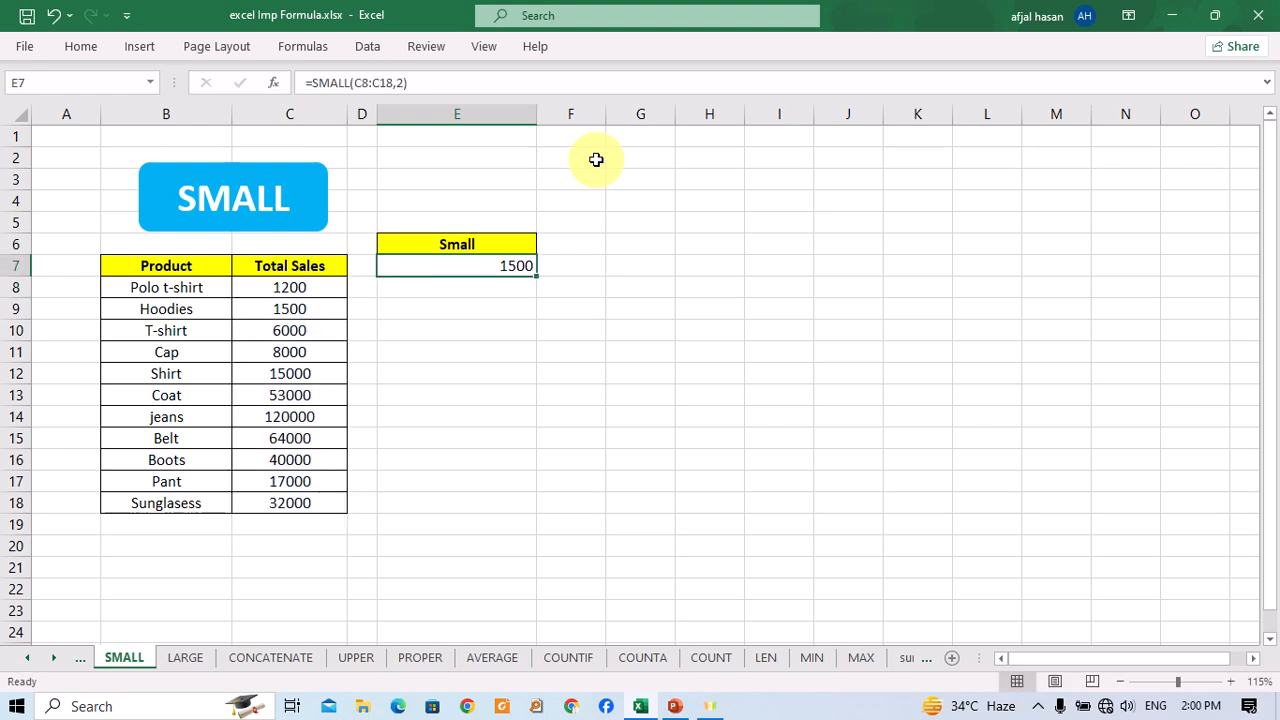
Change E7's formula to =SMALL(C8:C18,3) to return the third-lowest Total Sales value.
key(F2)
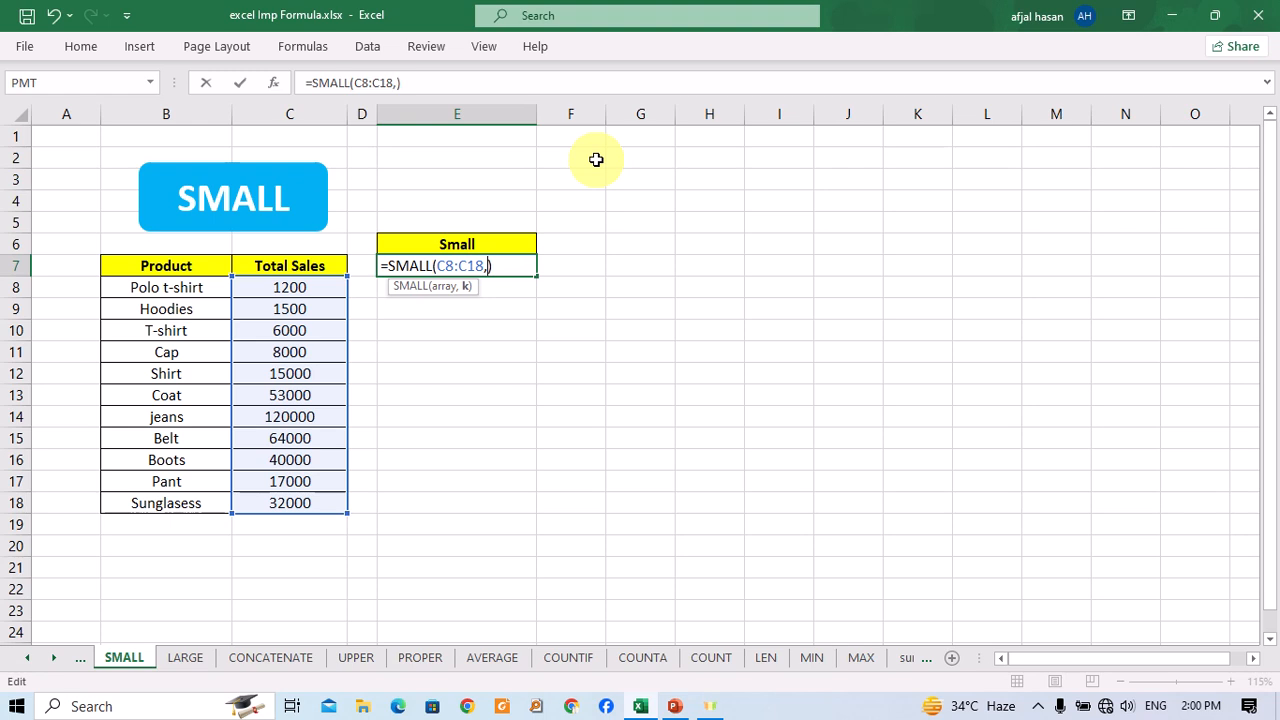
key(Return)
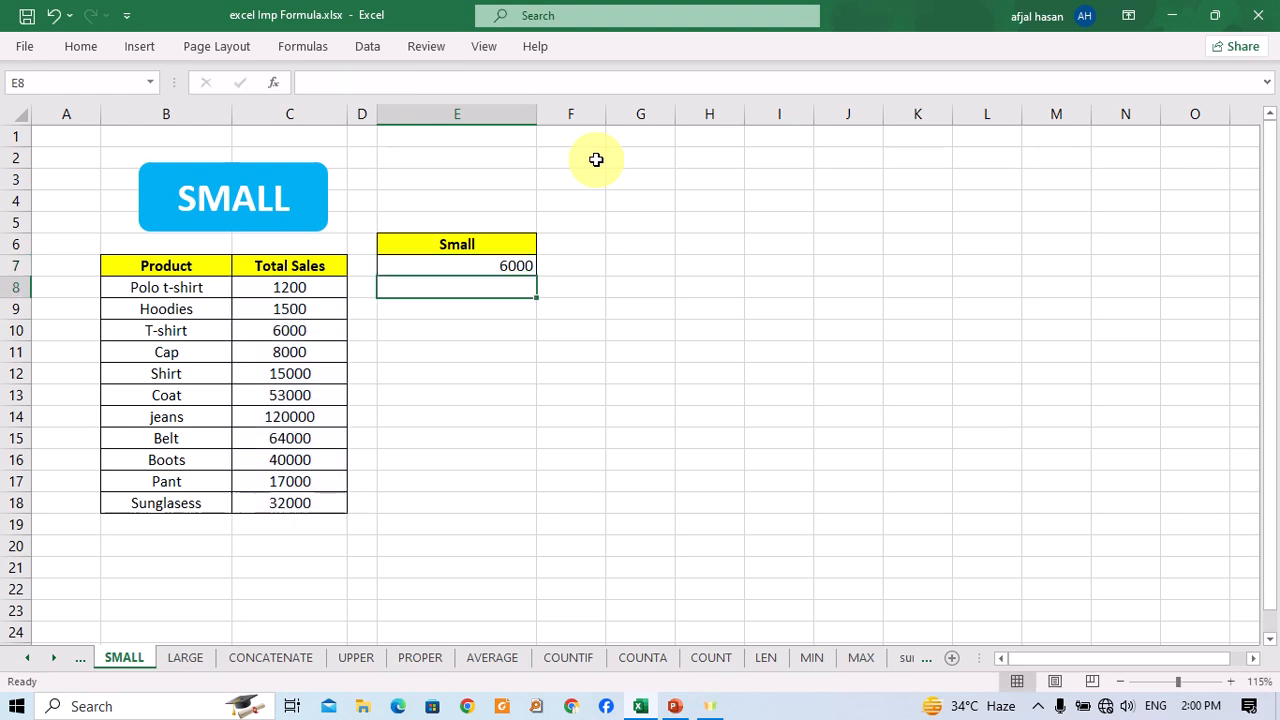
key(Up)
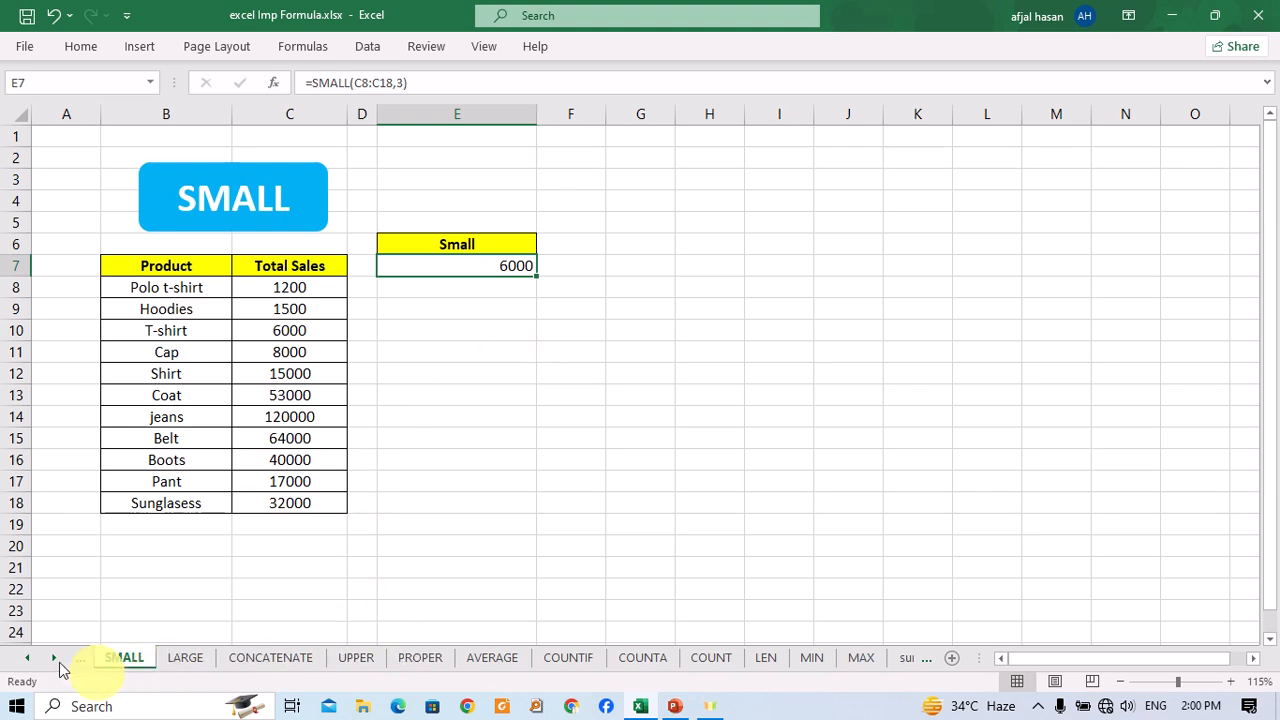
Open the ROMAN sheet and select the first empty Roman cell, C7.
click(27, 657)
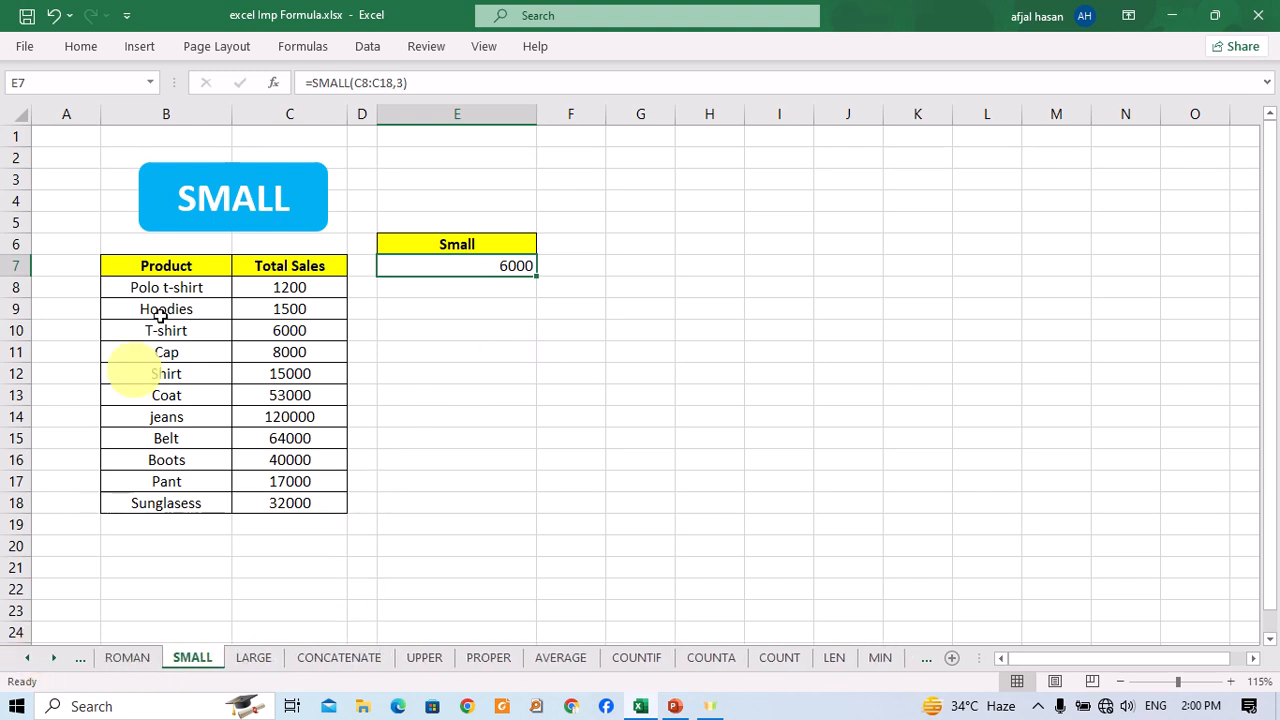
click(142, 663)
click(271, 259)
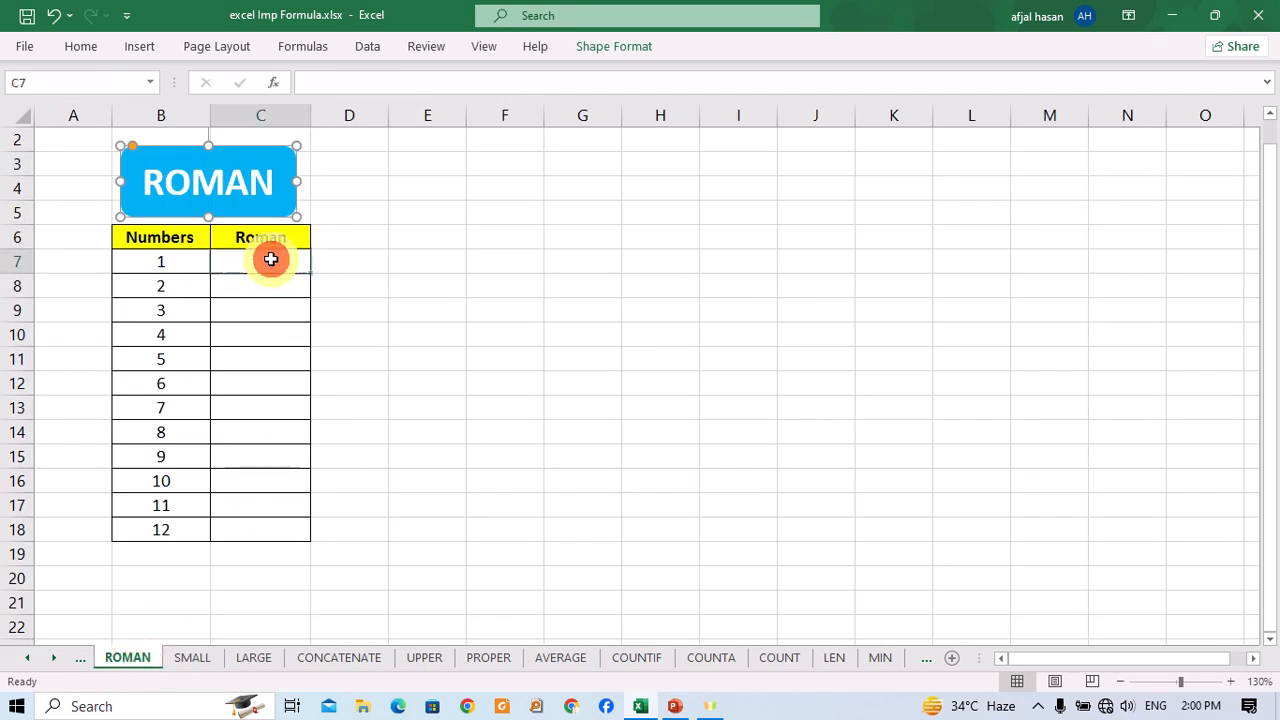
Enter =ROMAN(B7) in C7 to convert the number to a Roman numeral, and fill it down through C18.
text(=)
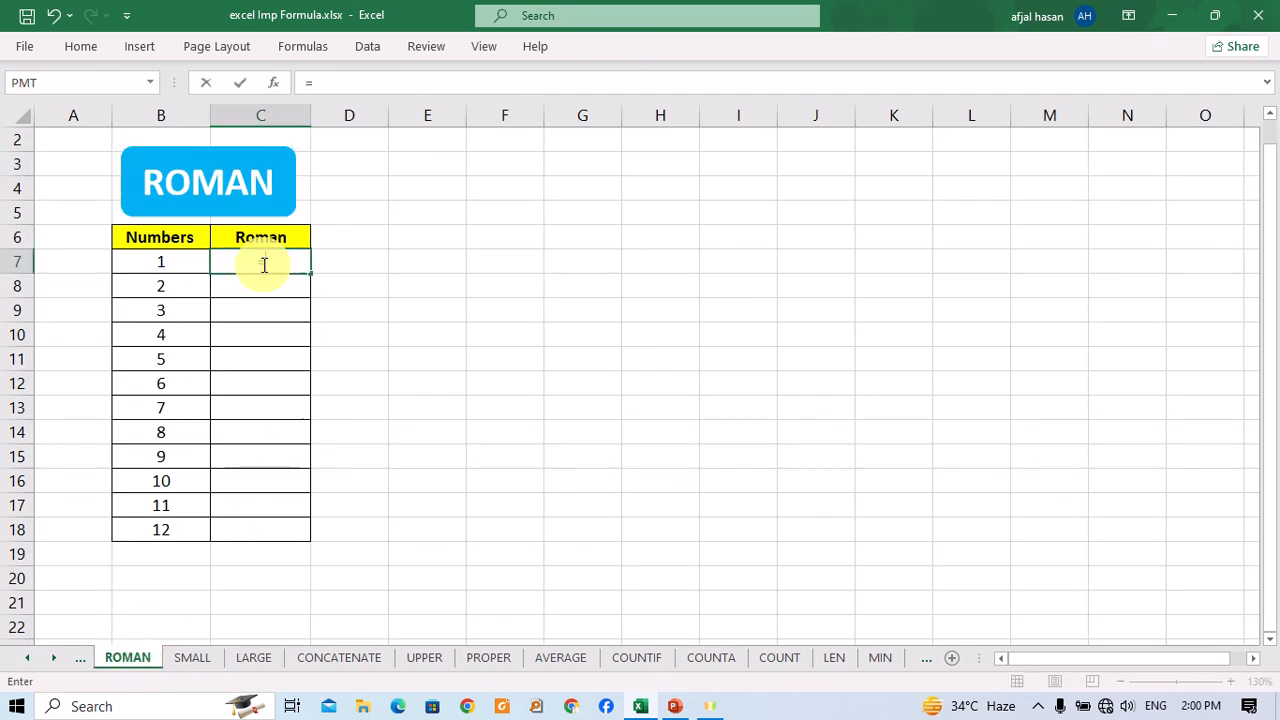
text(roam)
key(BackSpace)
text(man)
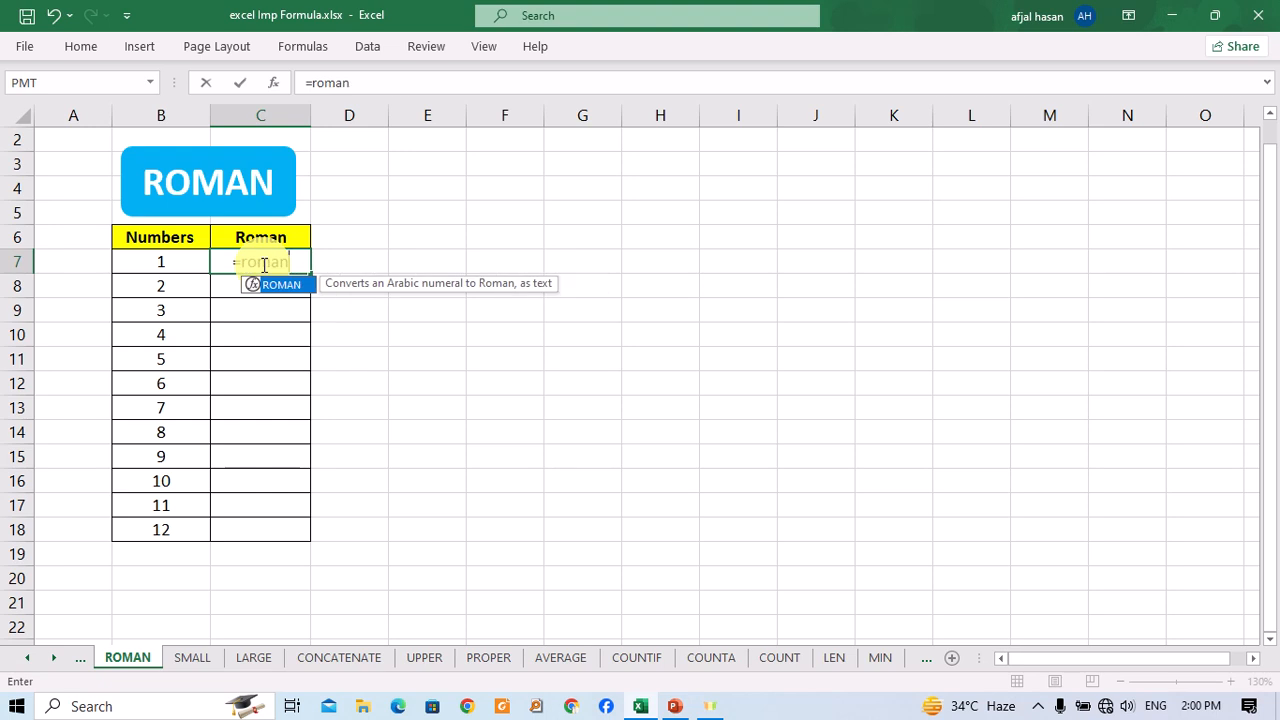
key(Tab)
click(163, 261)
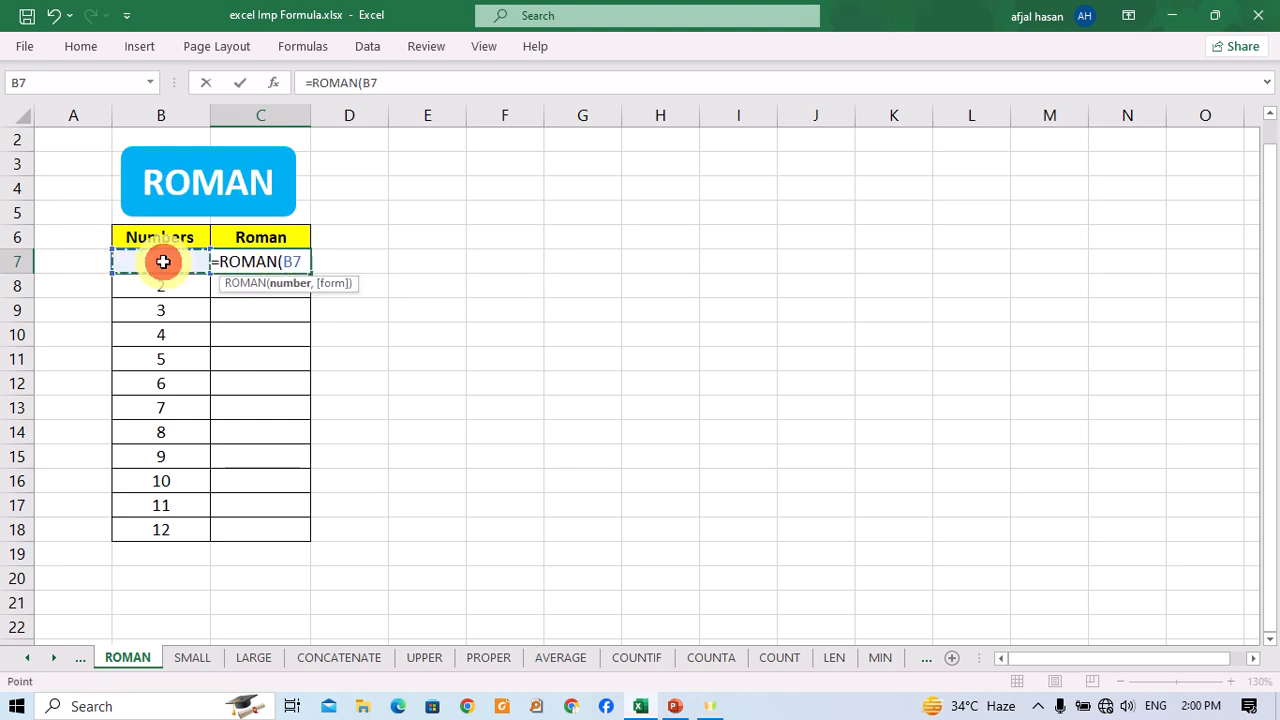
text())
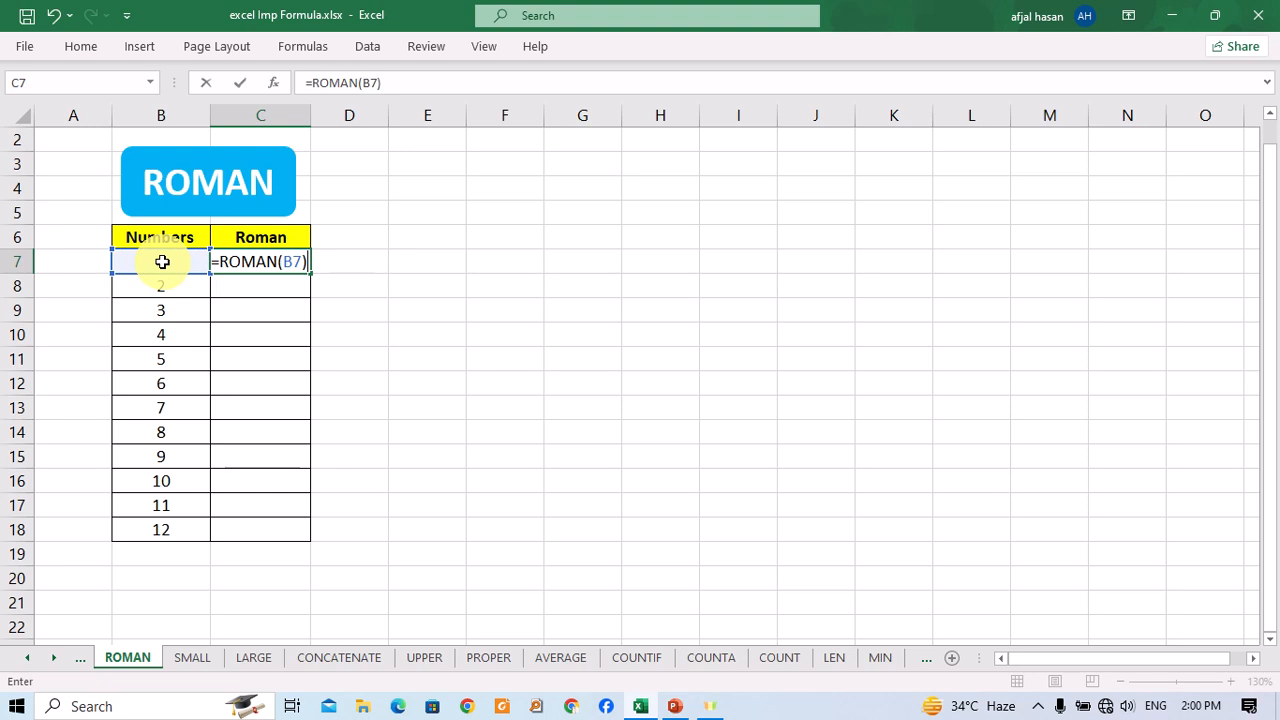
key(Return)
key(Up)
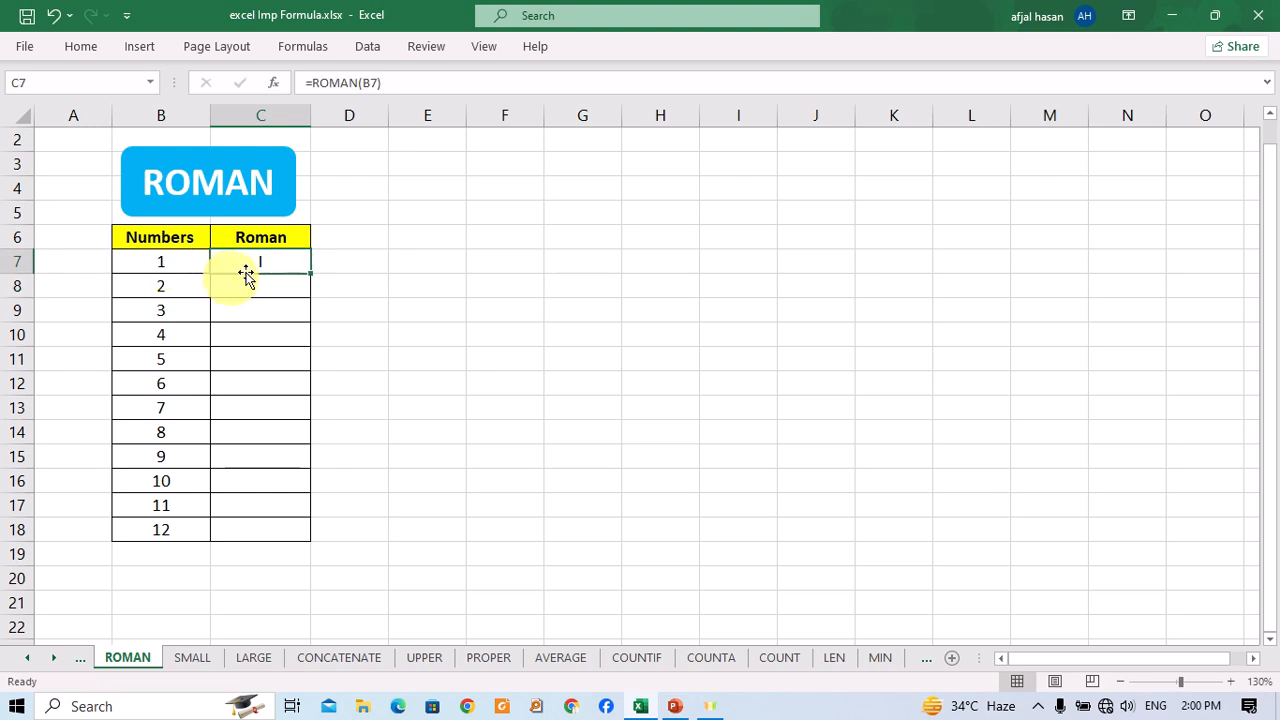
drag(311, 278, 298, 537)
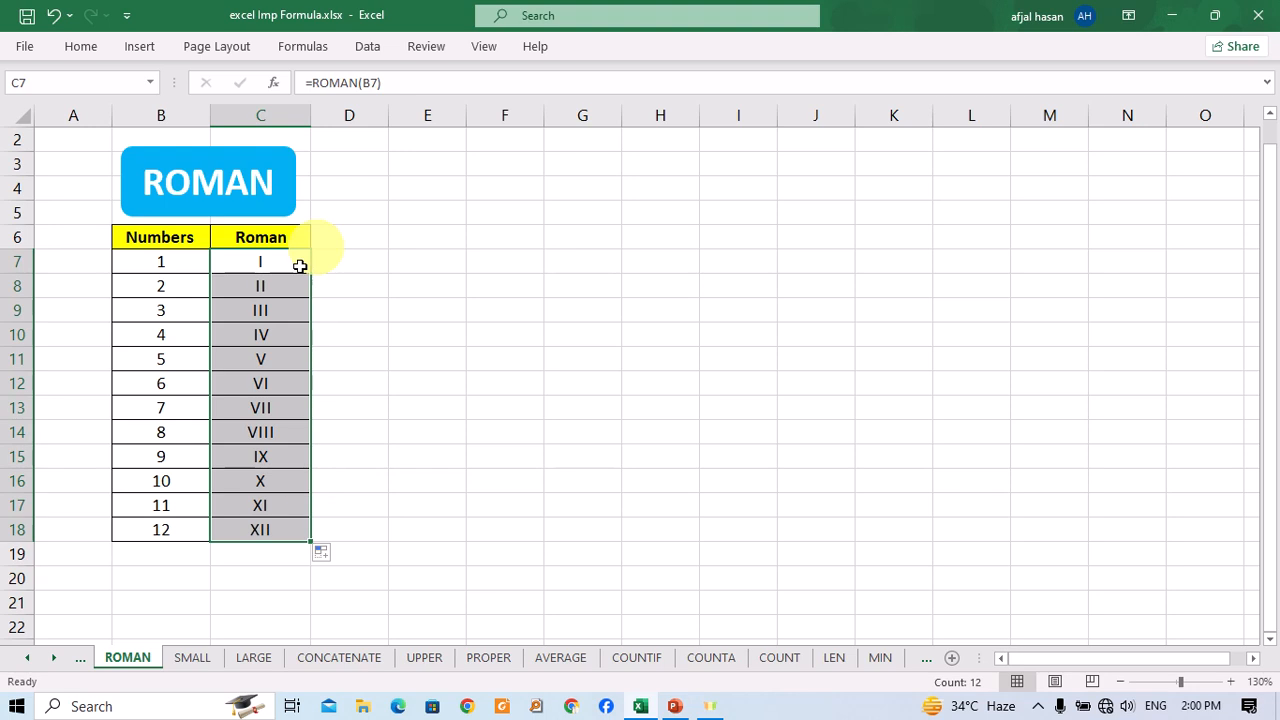
click(259, 481)
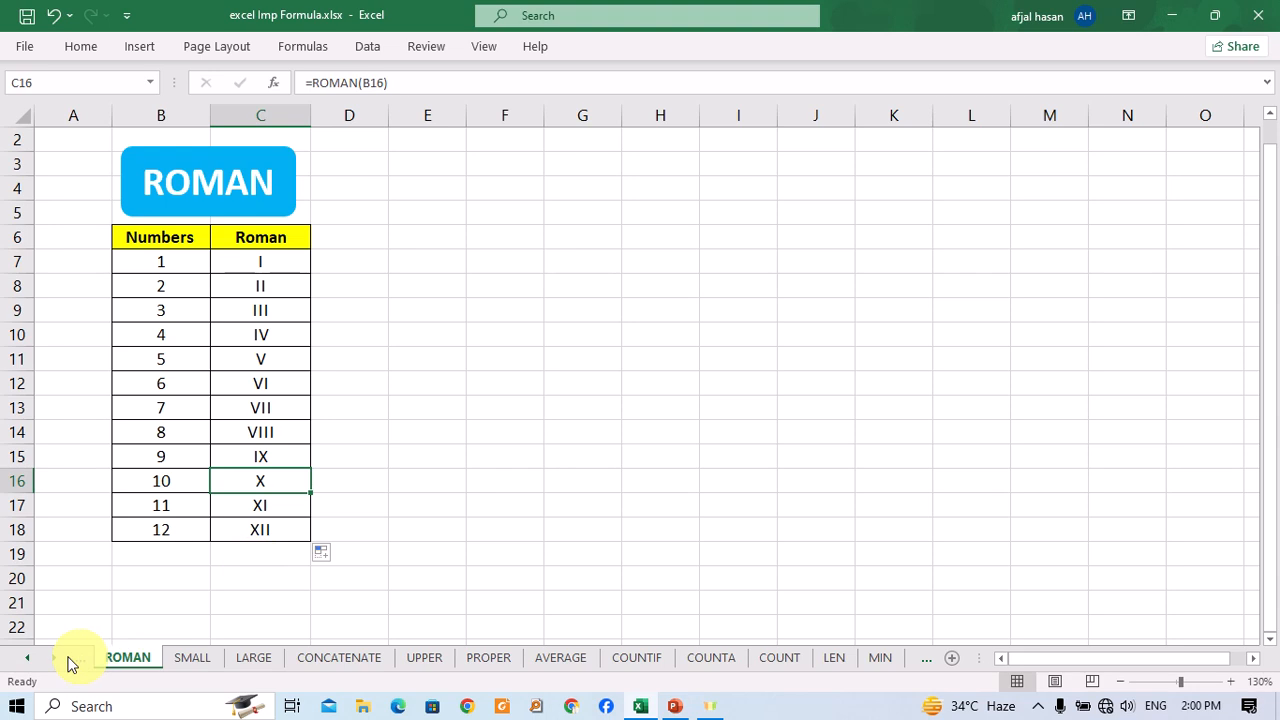
Find the IF sheet among the remaining worksheets and open it.
click(30, 658)
click(30, 658)
click(32, 658)
click(32, 658)
click(32, 658)
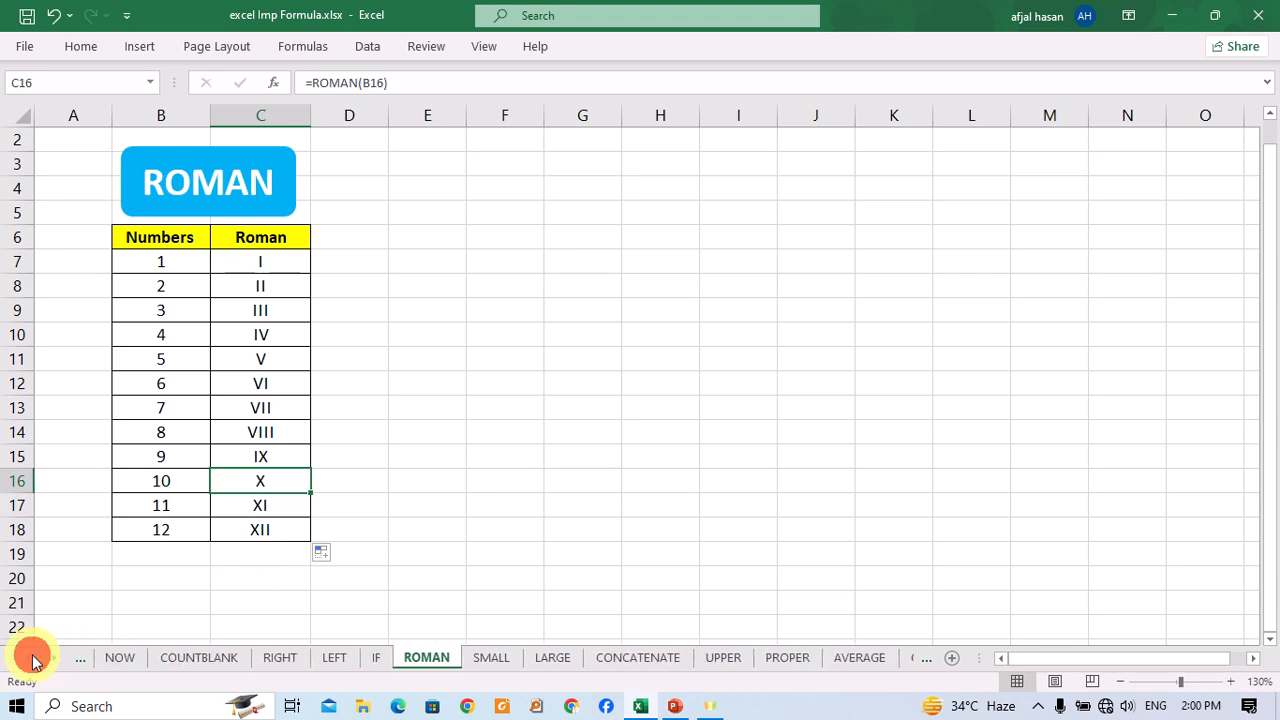
click(24, 660)
click(24, 660)
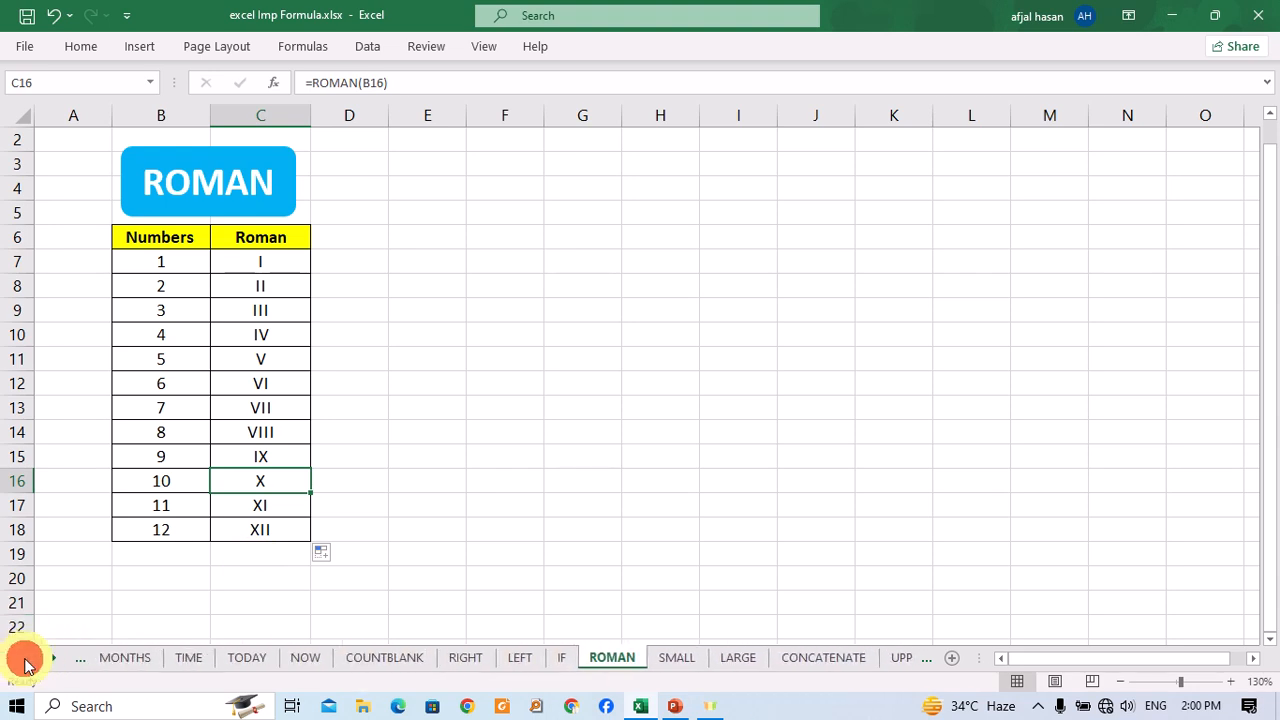
click(24, 660)
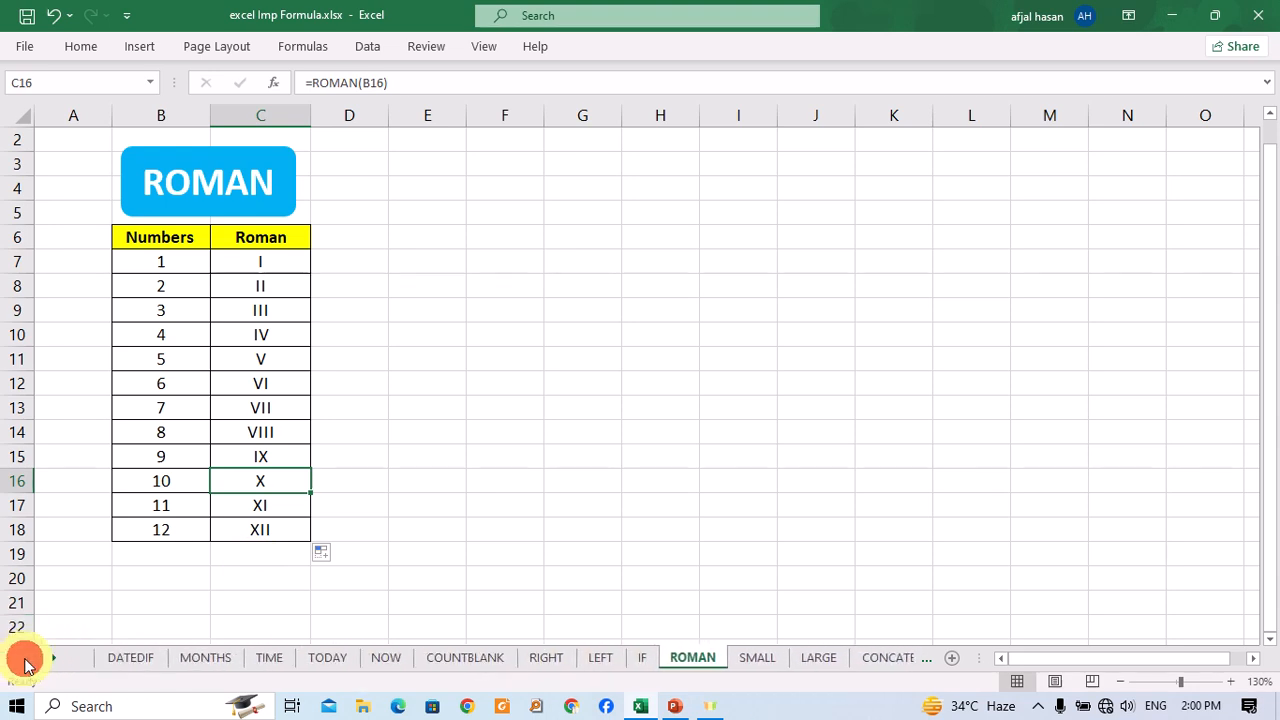
click(642, 657)
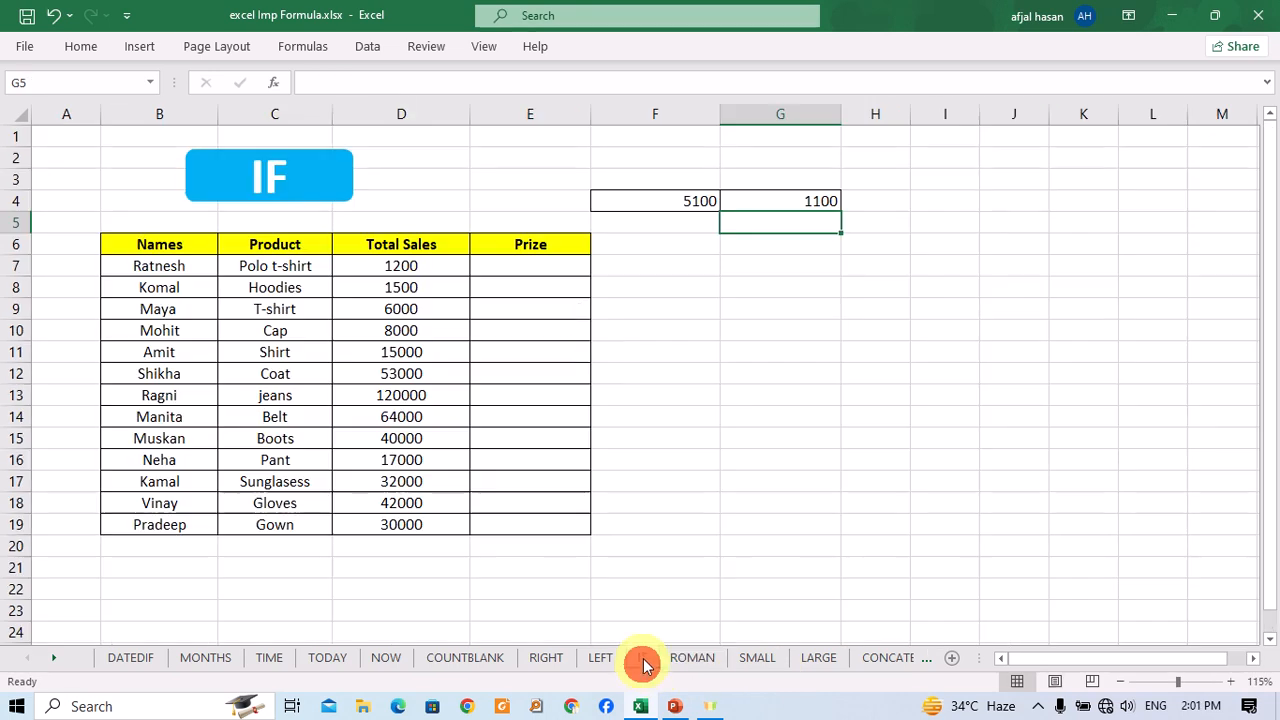
Enter =IF(D7>=30000,"5100","1100") in E7 to assign the first Prize from its Total Sales value.
click(500, 264)
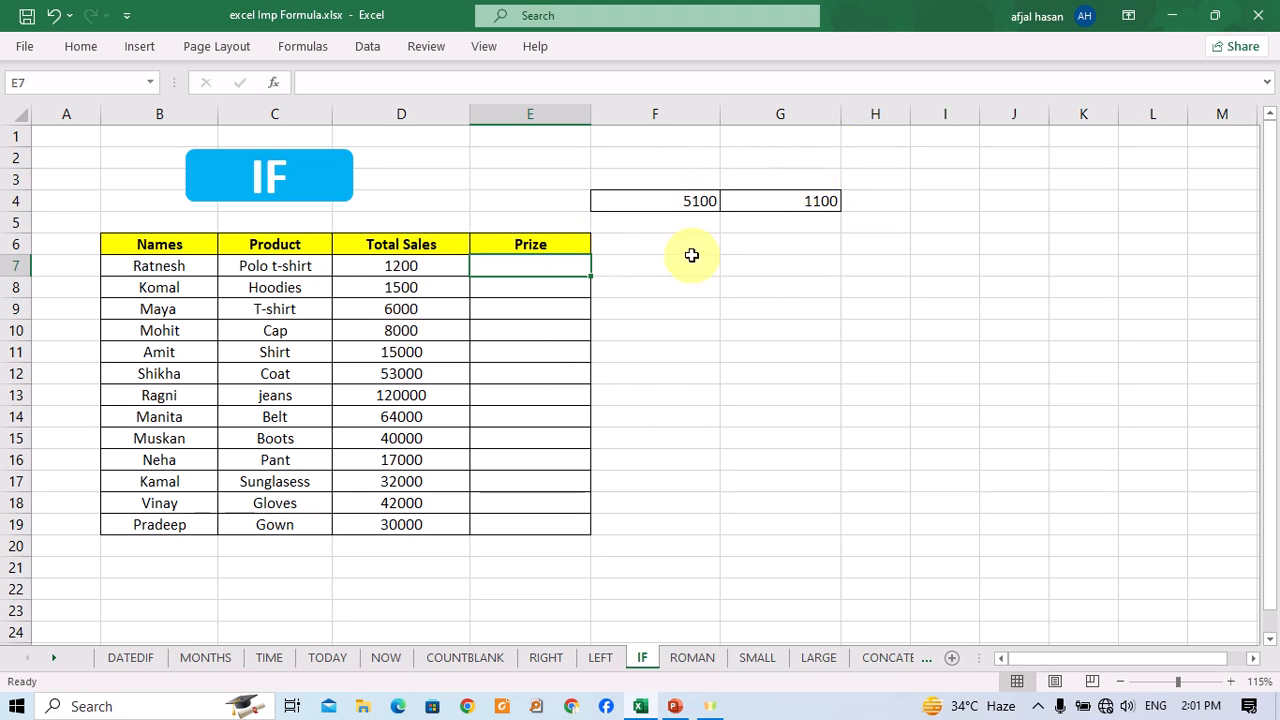
text(=if)
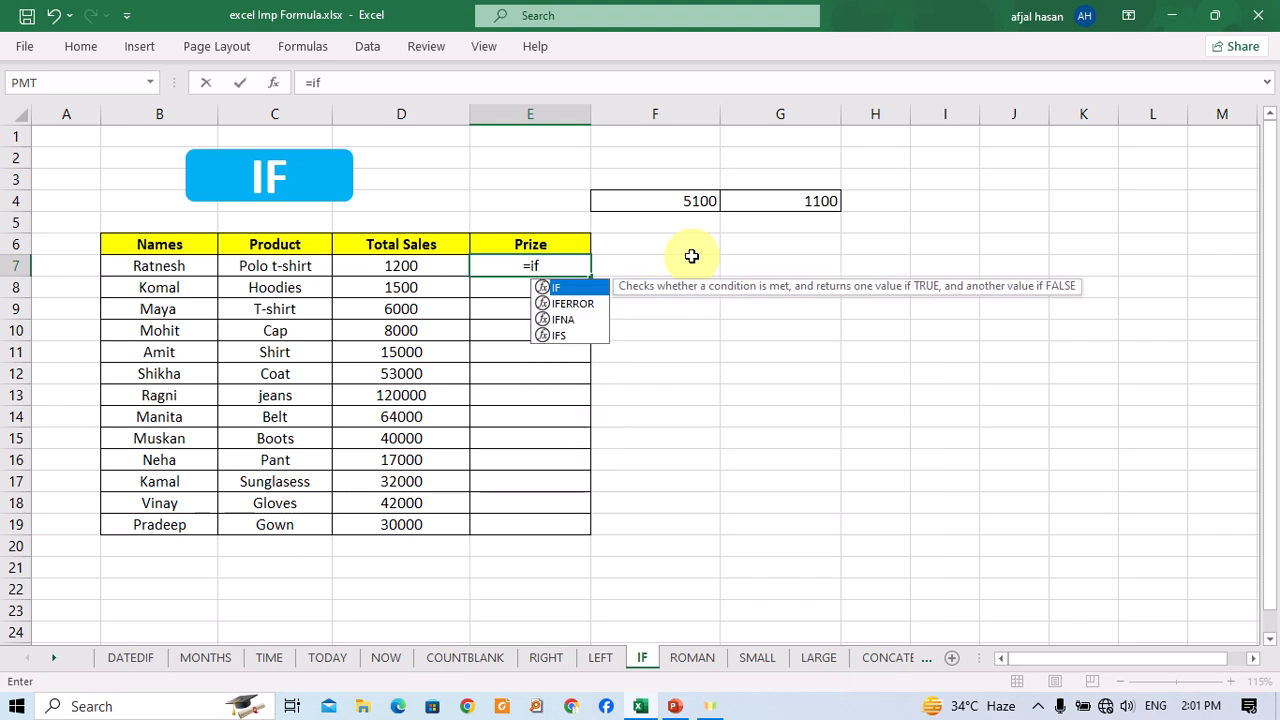
text(()
click(417, 267)
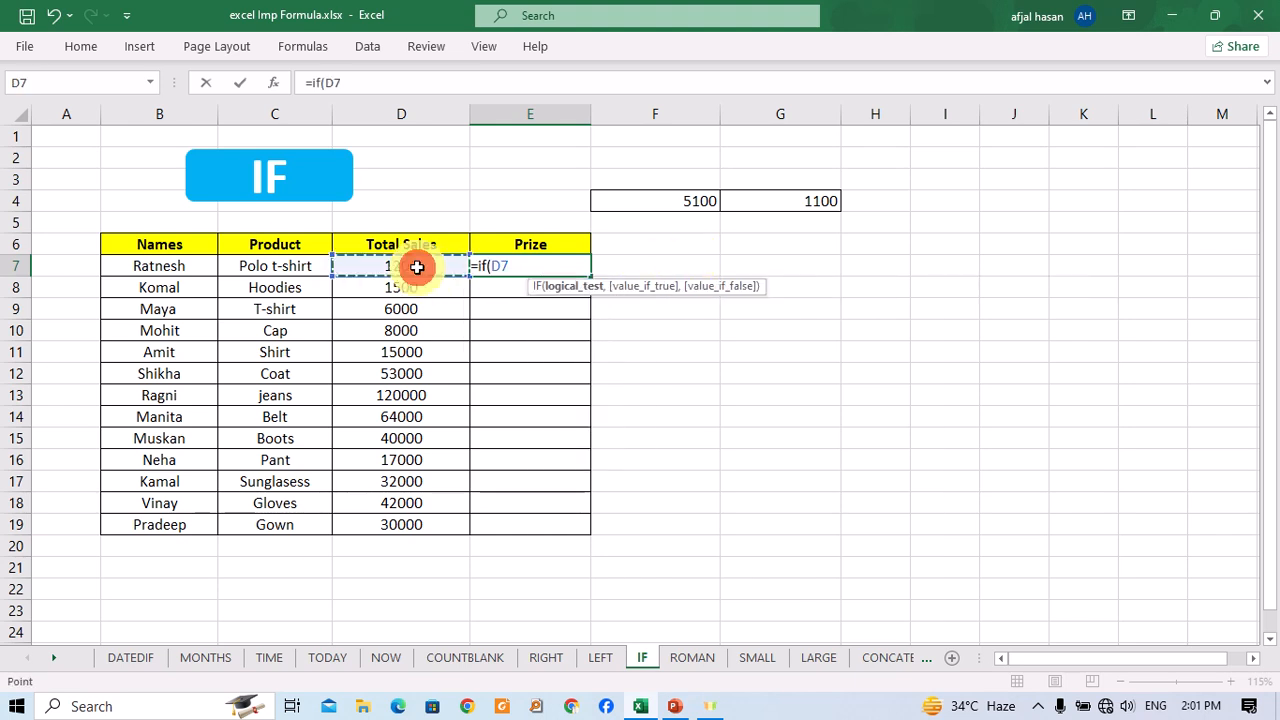
text(>)
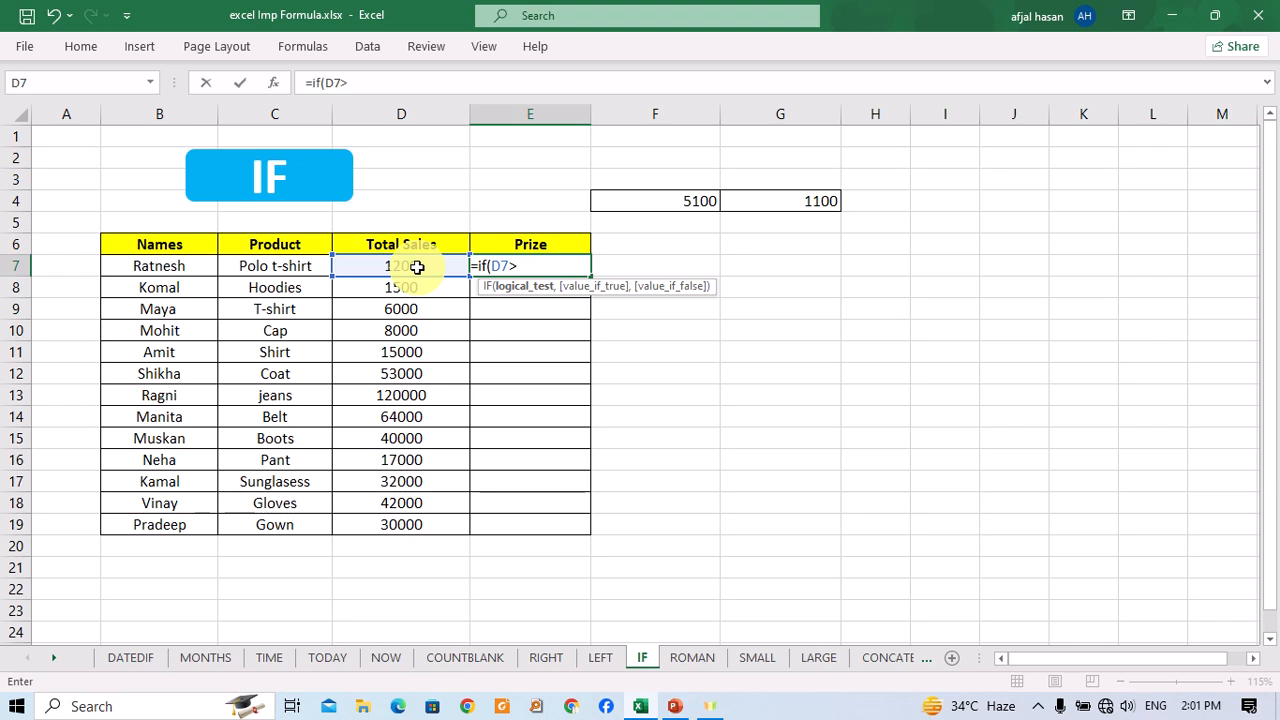
text(=30000,)
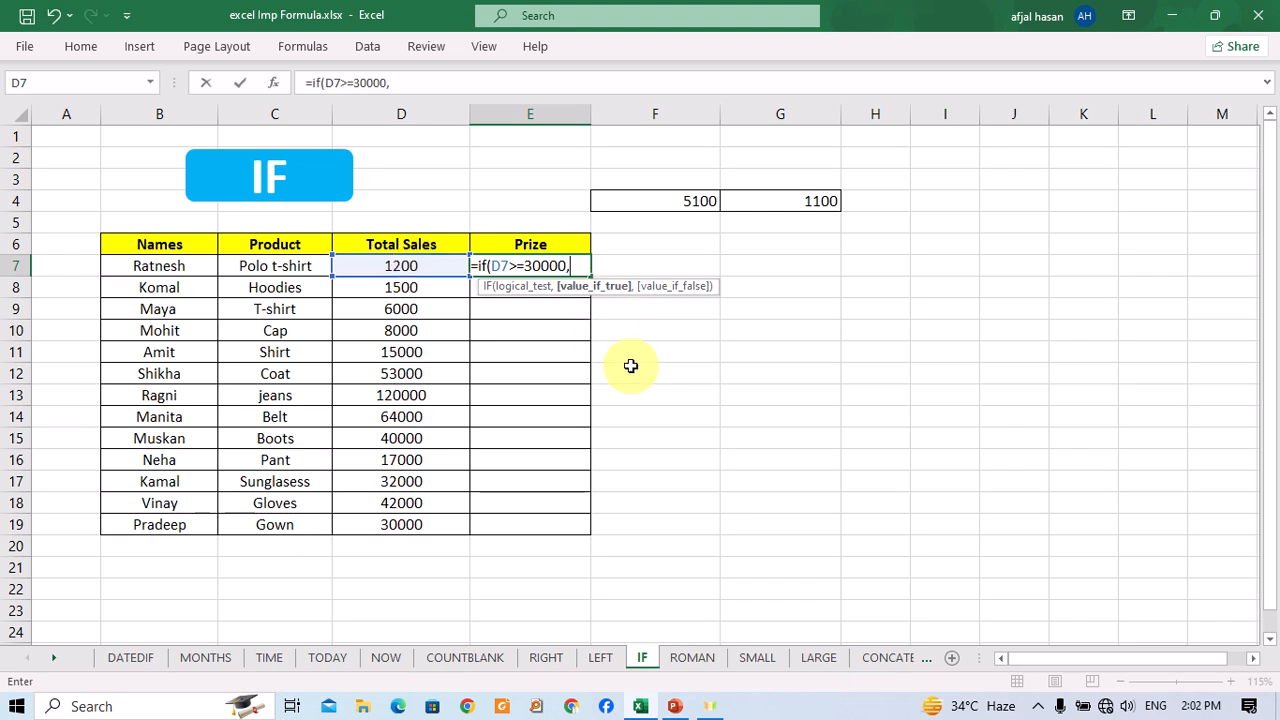
text("51)
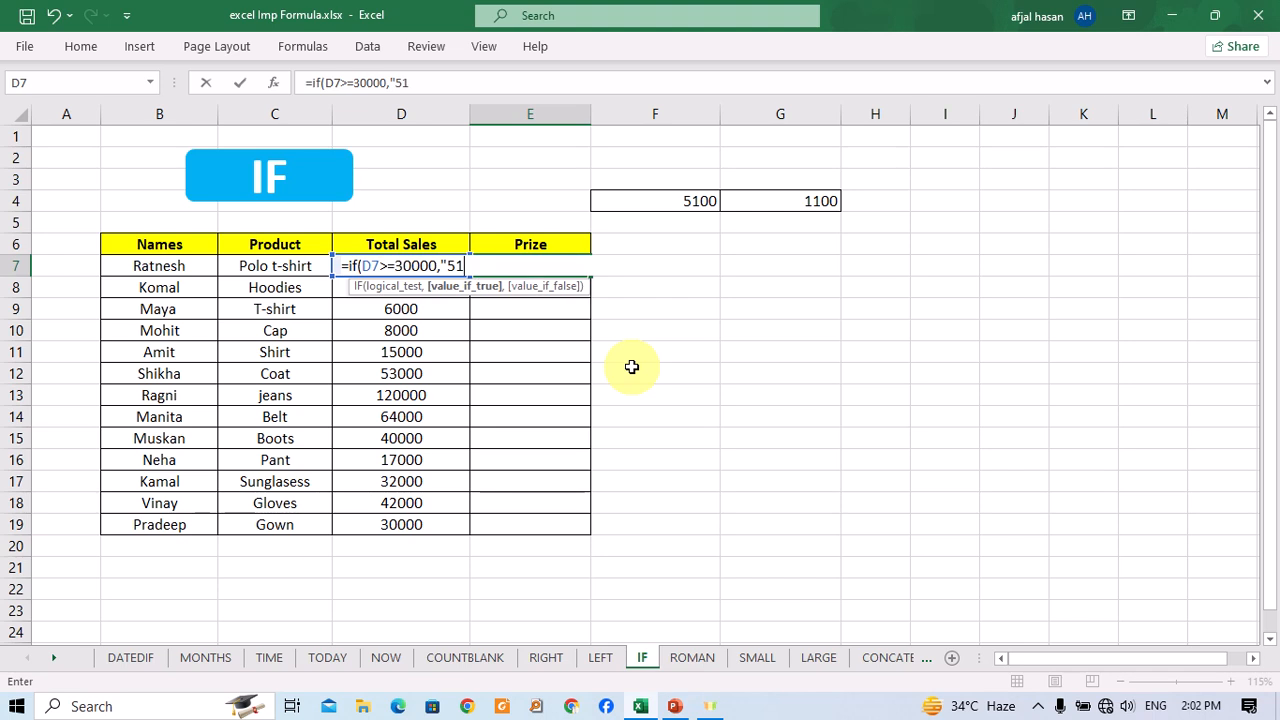
text(00)
text(",)
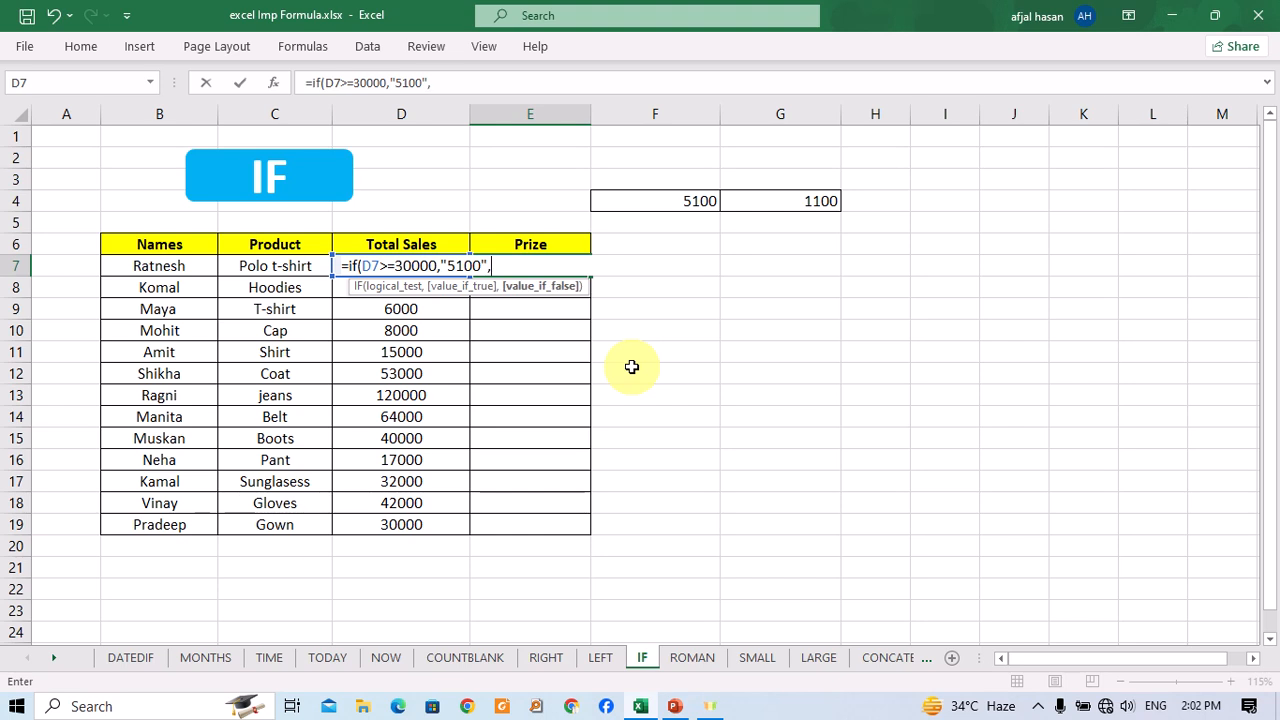
text("1100"))
key(Return)
key(Up)
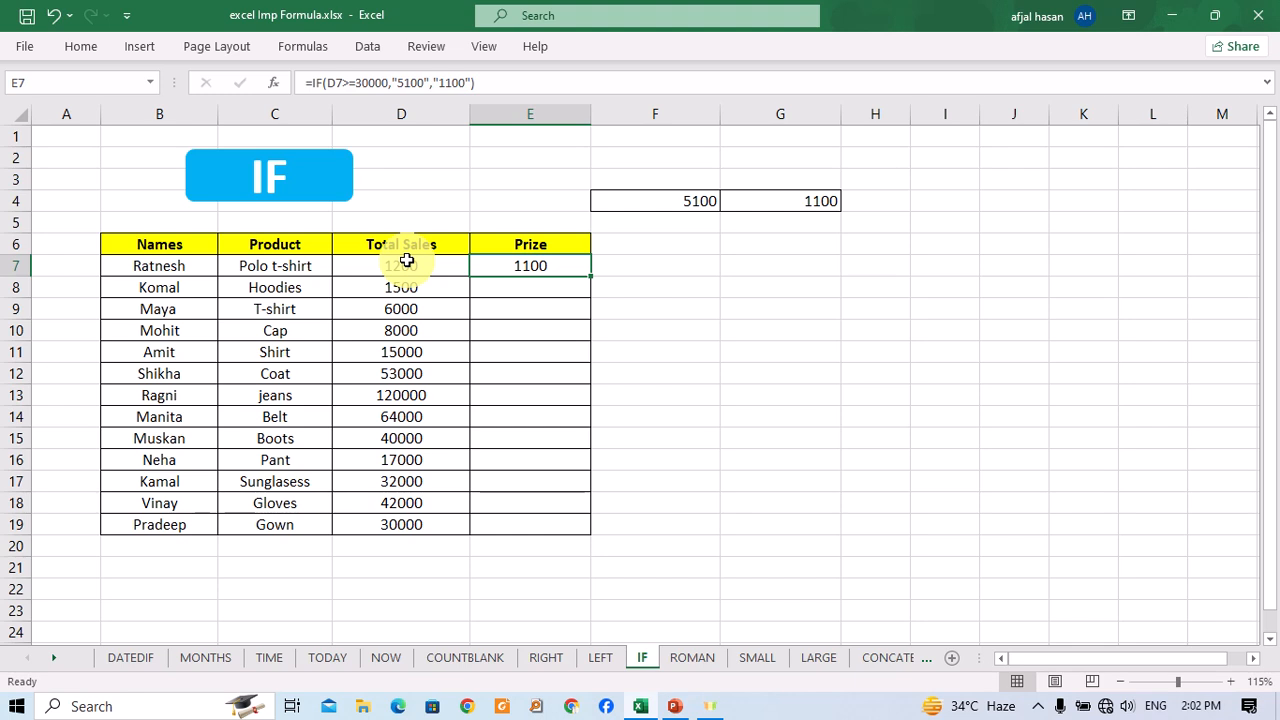
Fill the IF formula from E7 down through E19 and check the copied formulas in E9 and E12.
drag(590, 276, 603, 524)
drag(603, 527, 600, 520)
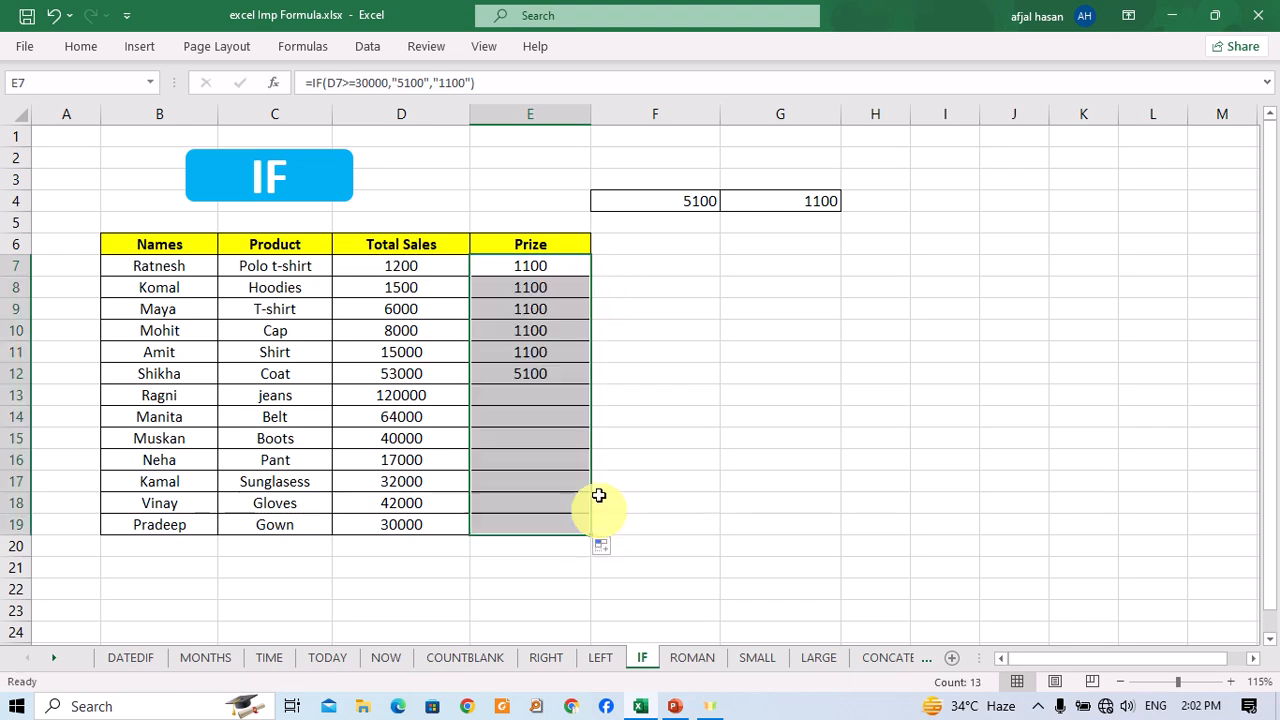
click(569, 309)
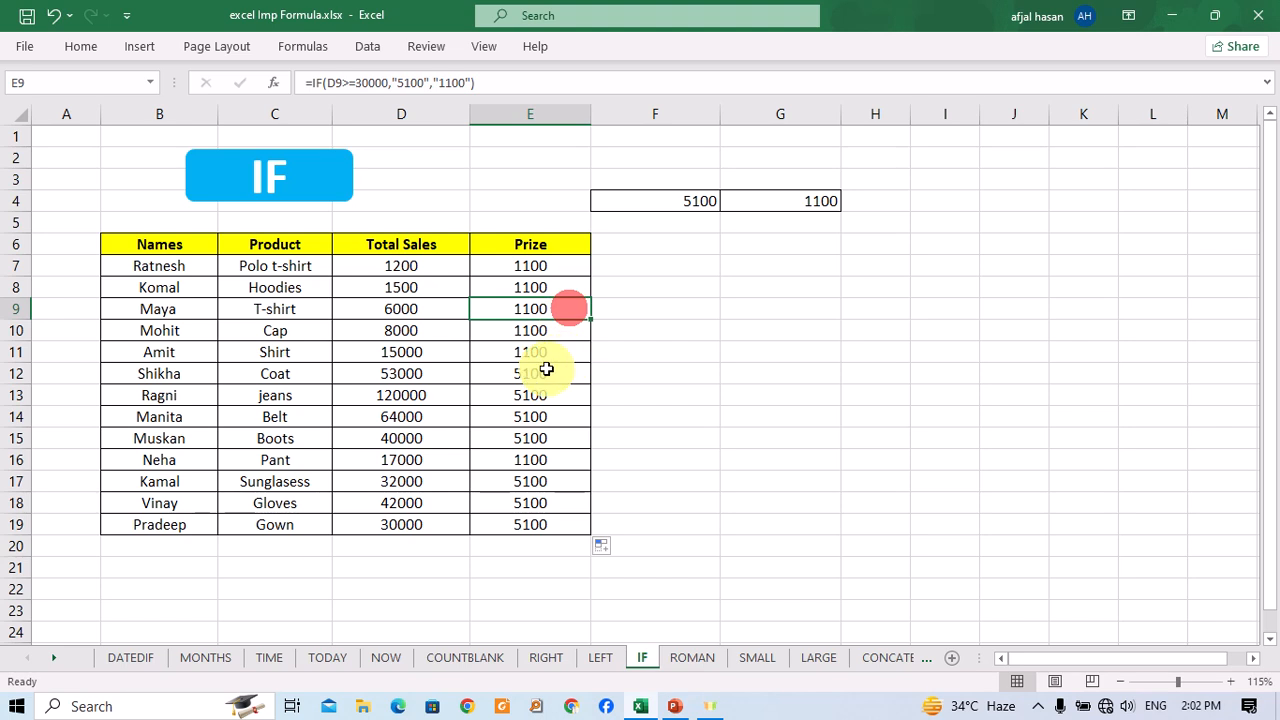
click(531, 370)
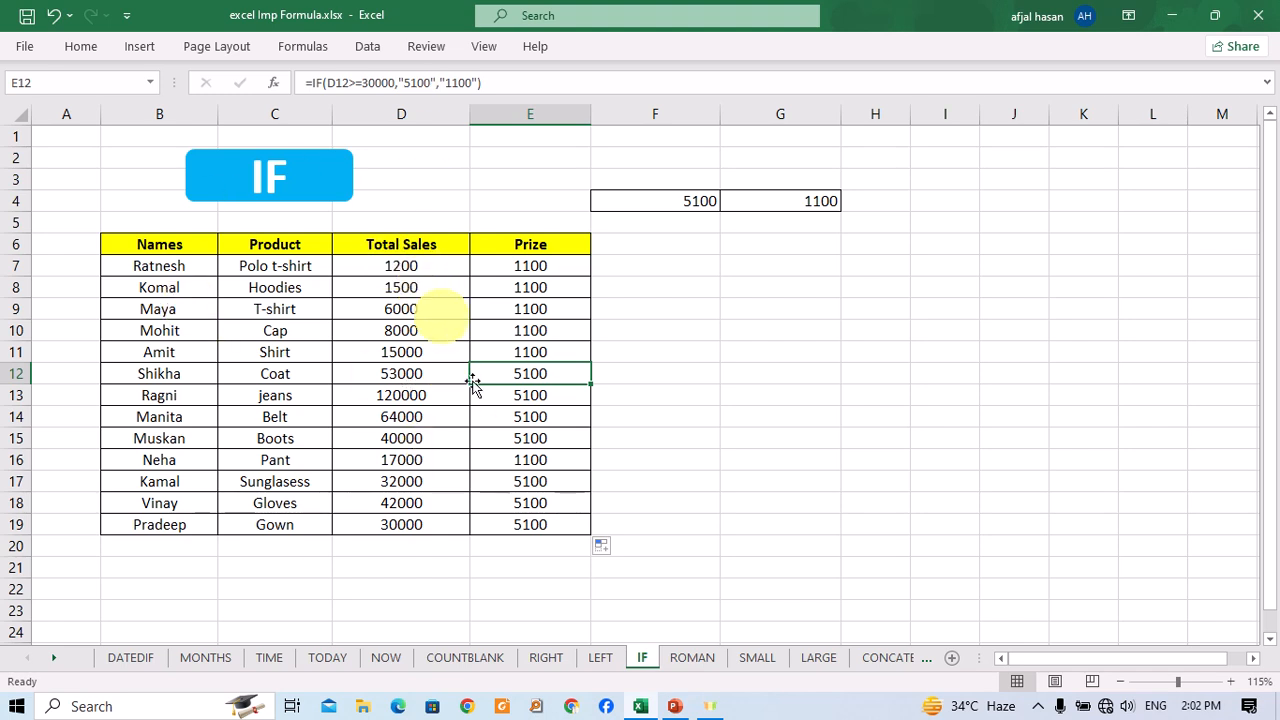
Open the LEFT sheet and select the first empty Left 3 Char. cell, C7.
click(598, 657)
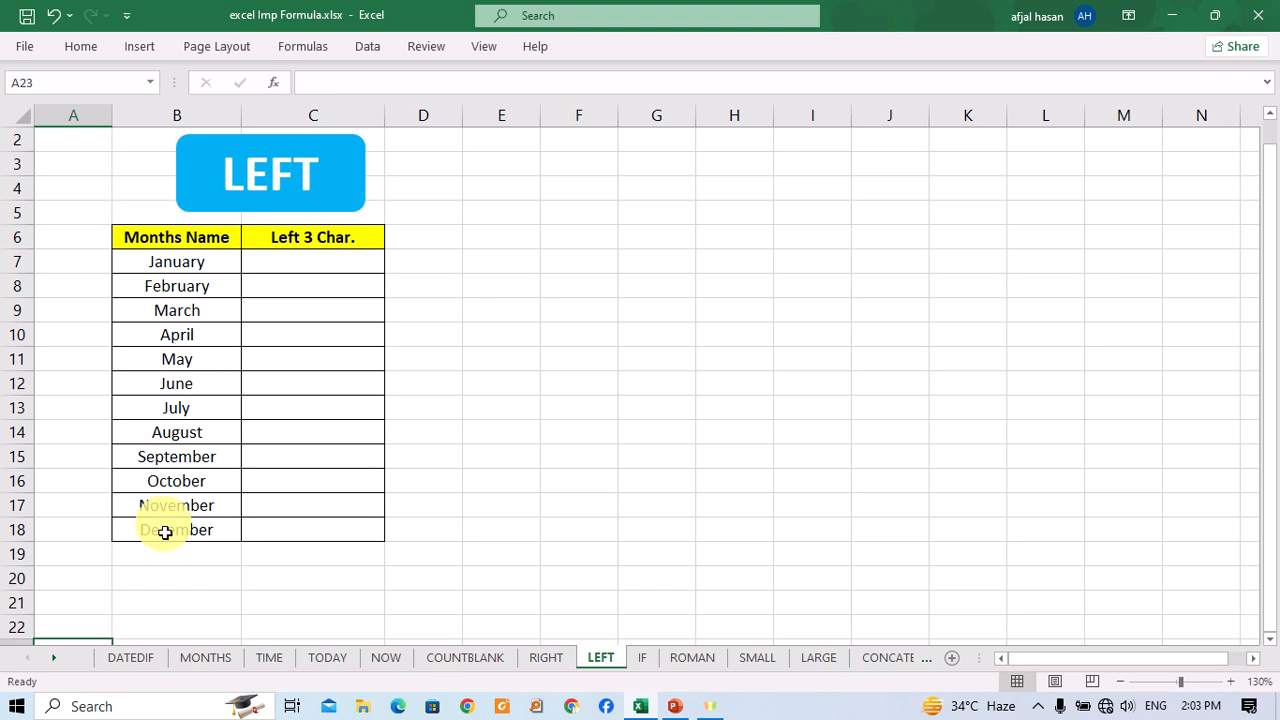
click(297, 241)
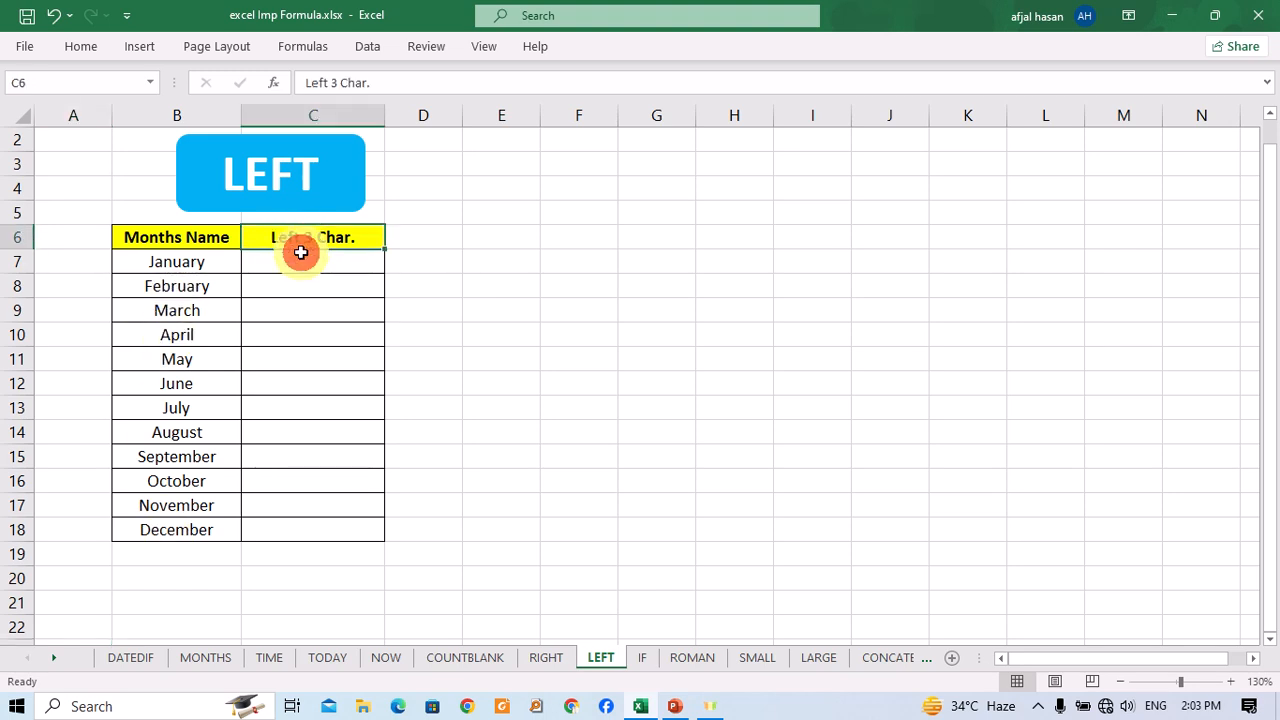
click(300, 252)
Enter =LEFT(B7,3) in C7 to extract the month's first three characters, and fill it down through C18.
text(=left)
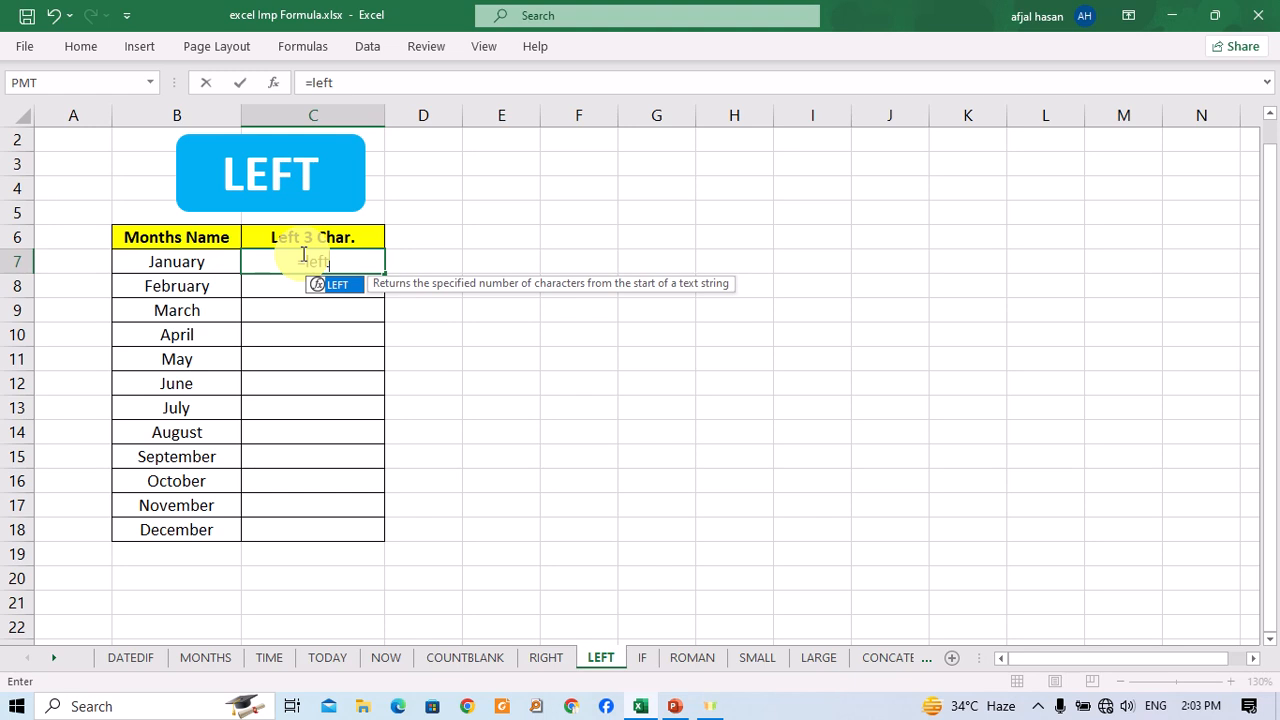
key(Tab)
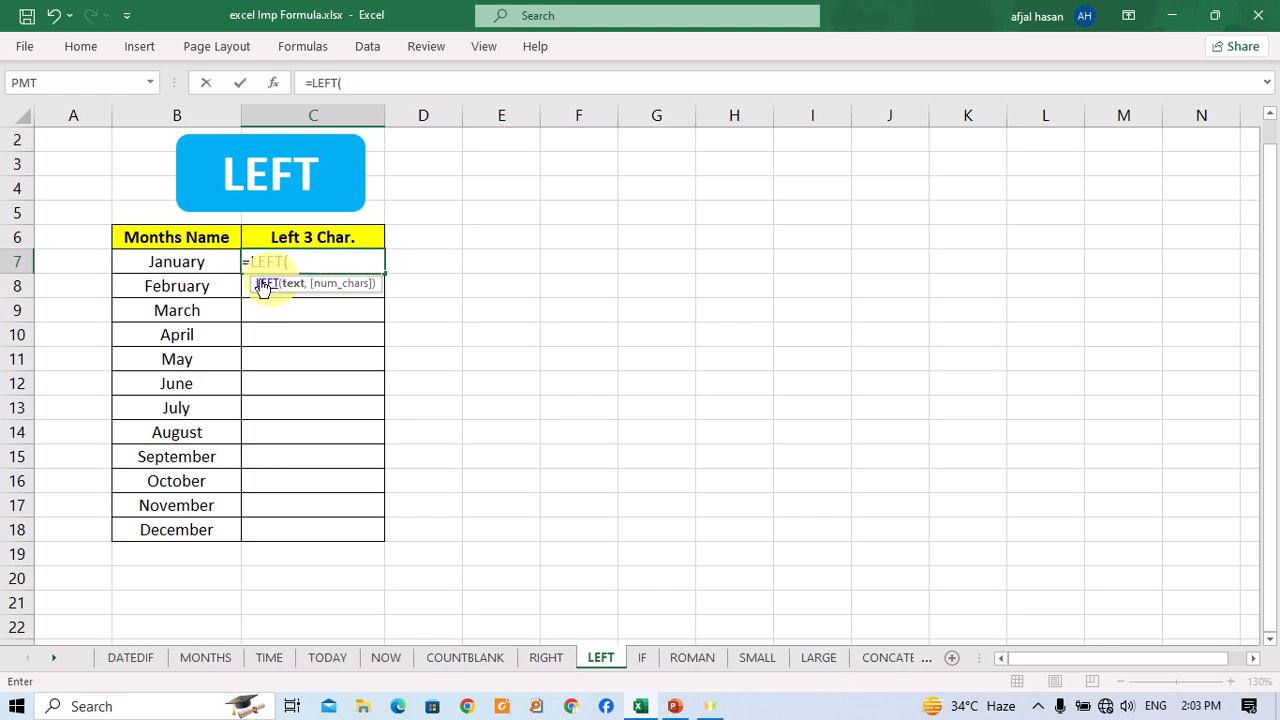
click(217, 262)
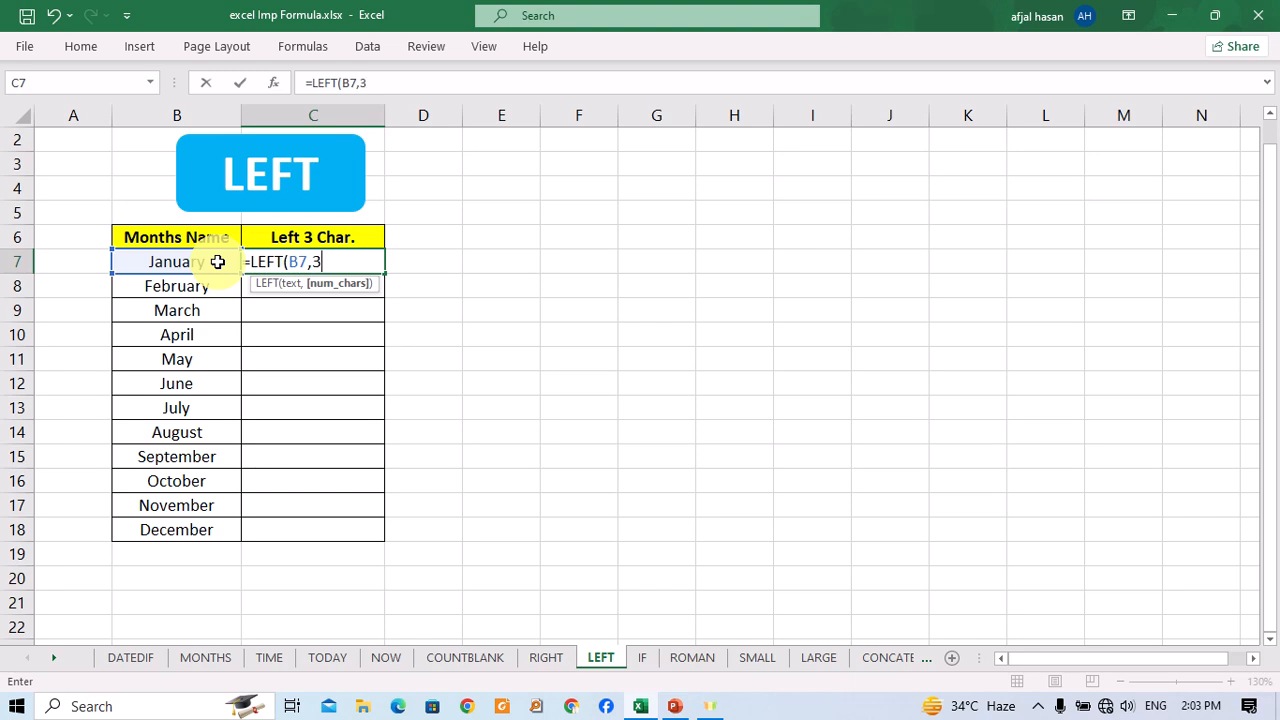
text(,3))
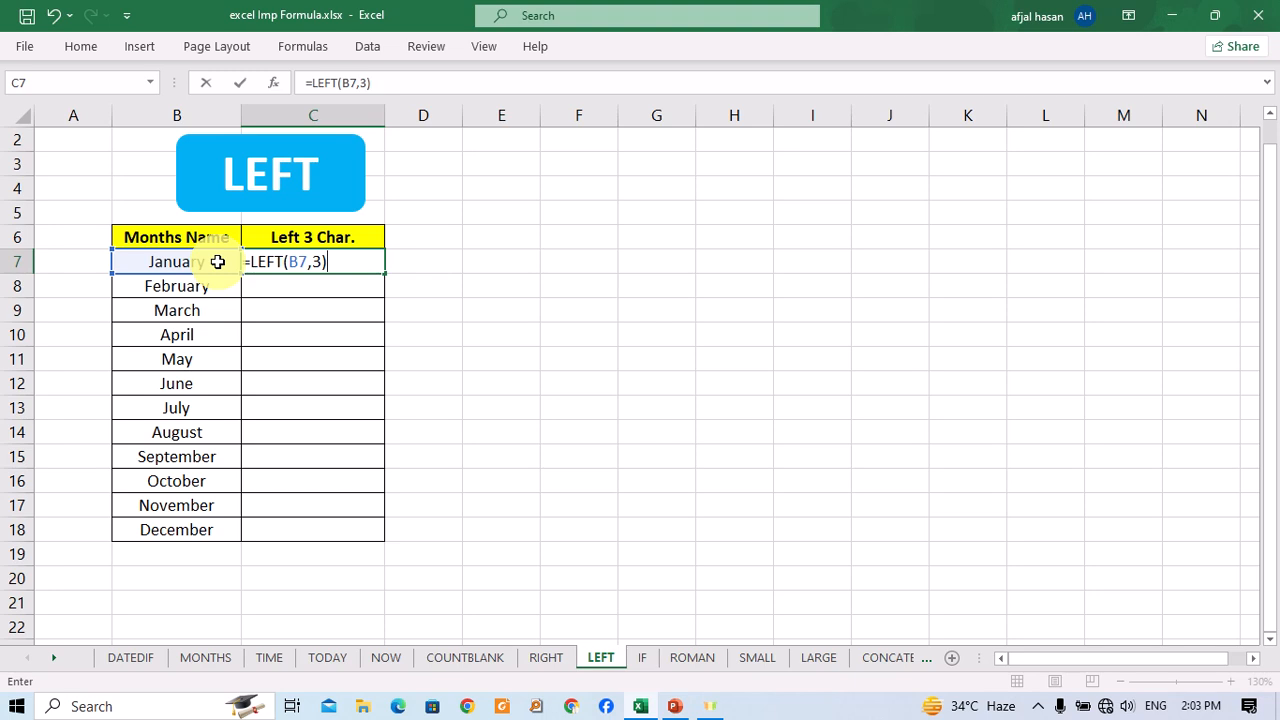
key(Return)
key(Up)
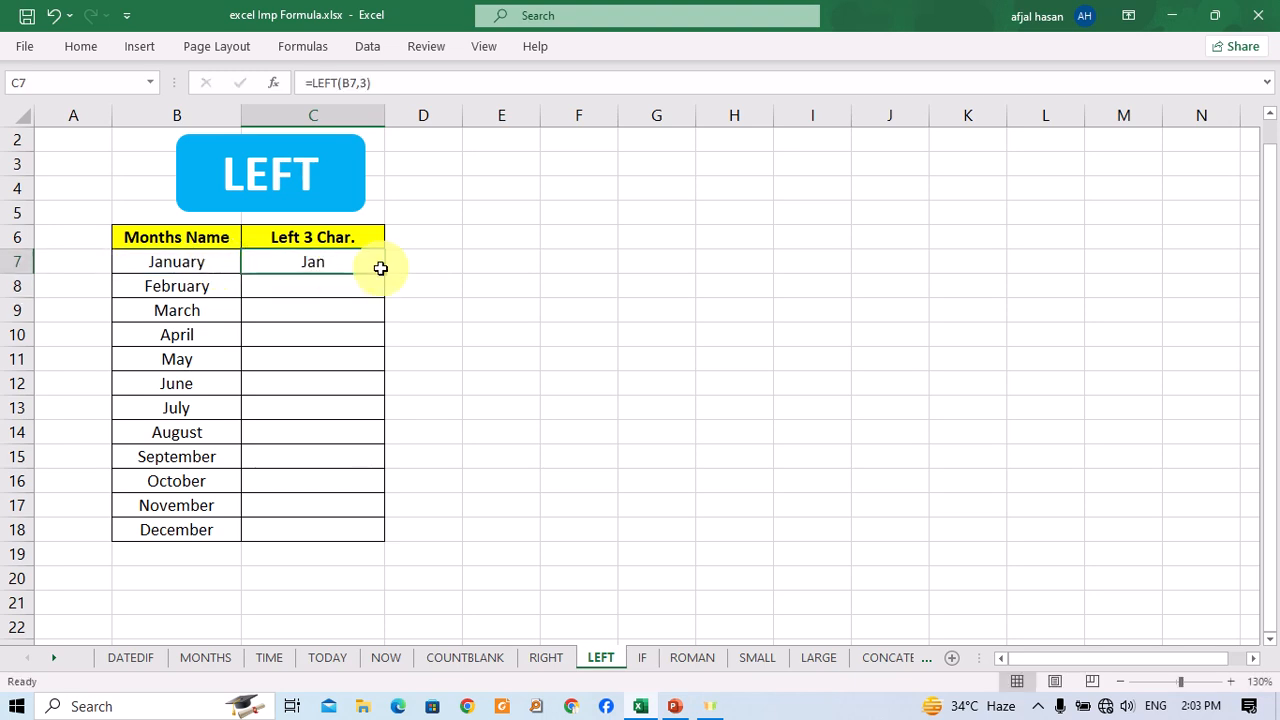
drag(380, 268, 405, 545)
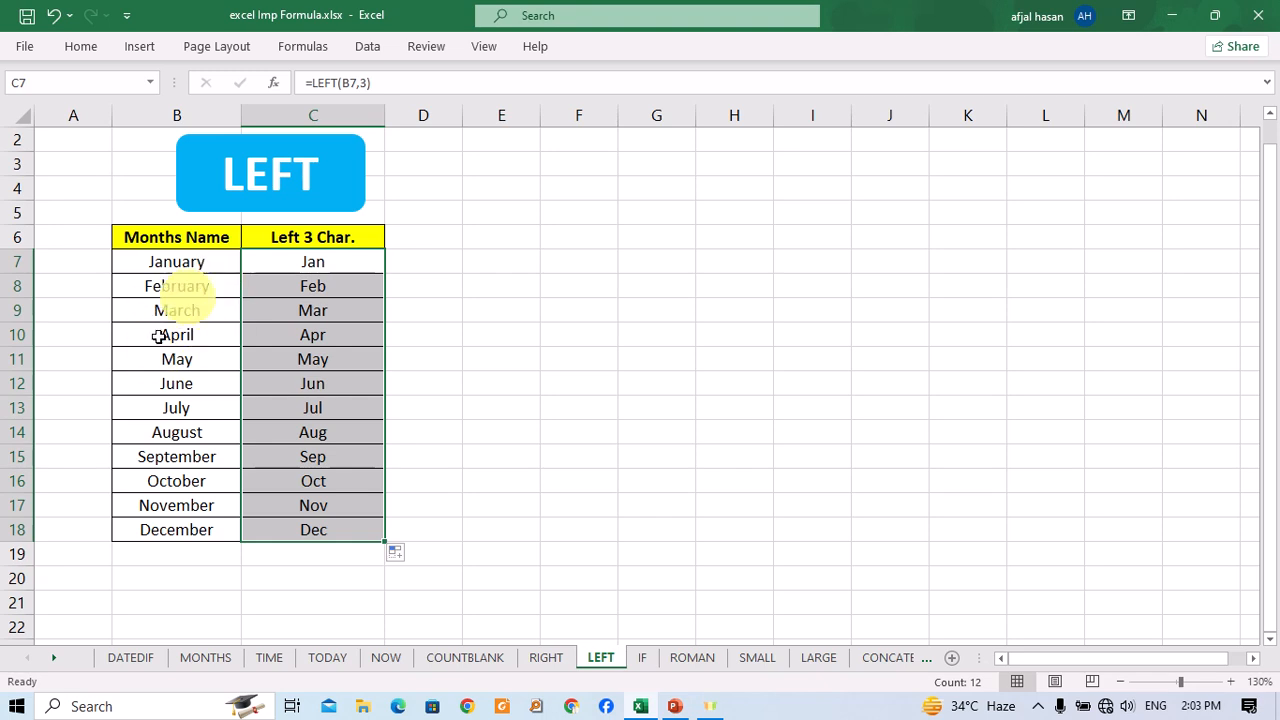
Open the RIGHT sheet and select the first empty Right 3 Digit cell, C8.
click(541, 662)
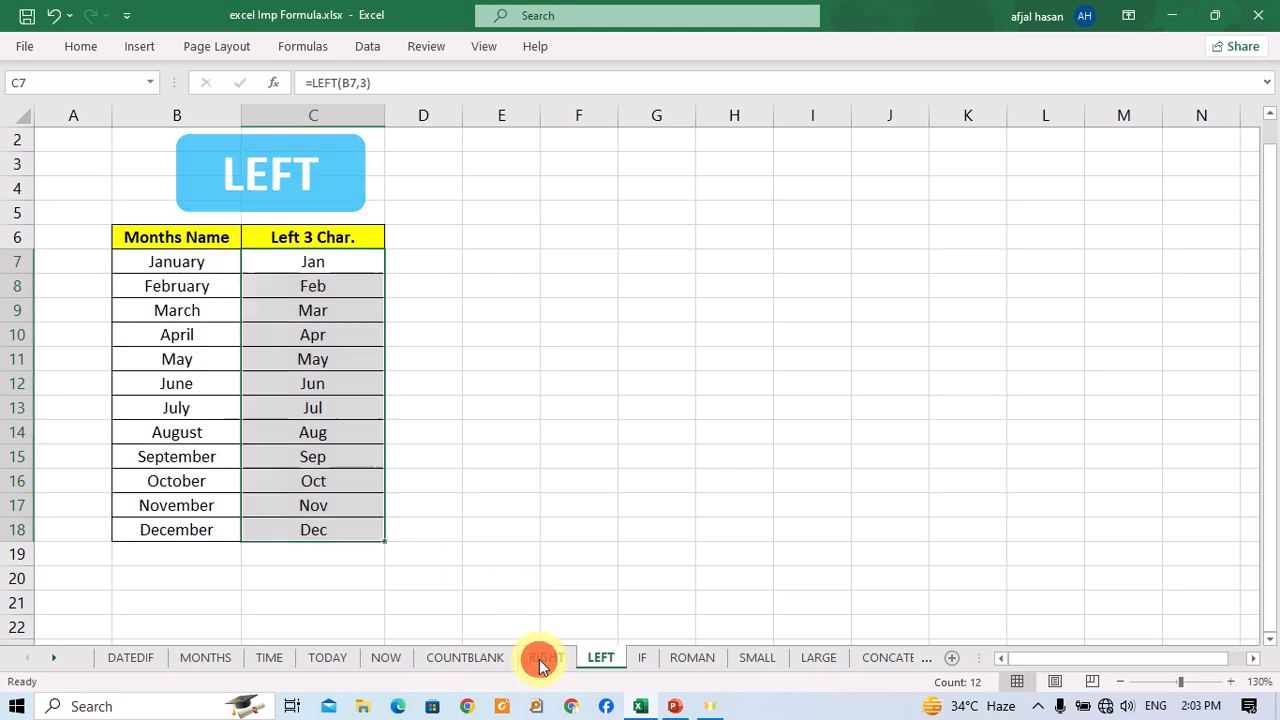
click(346, 280)
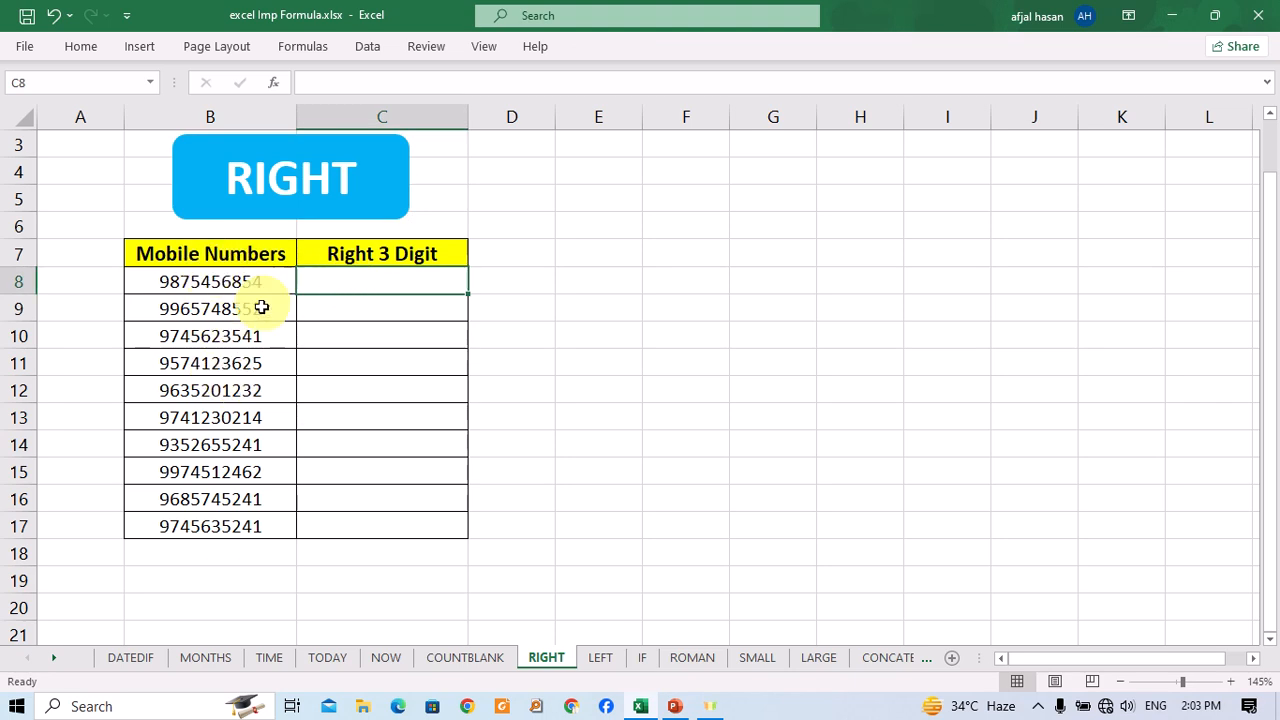
click(246, 282)
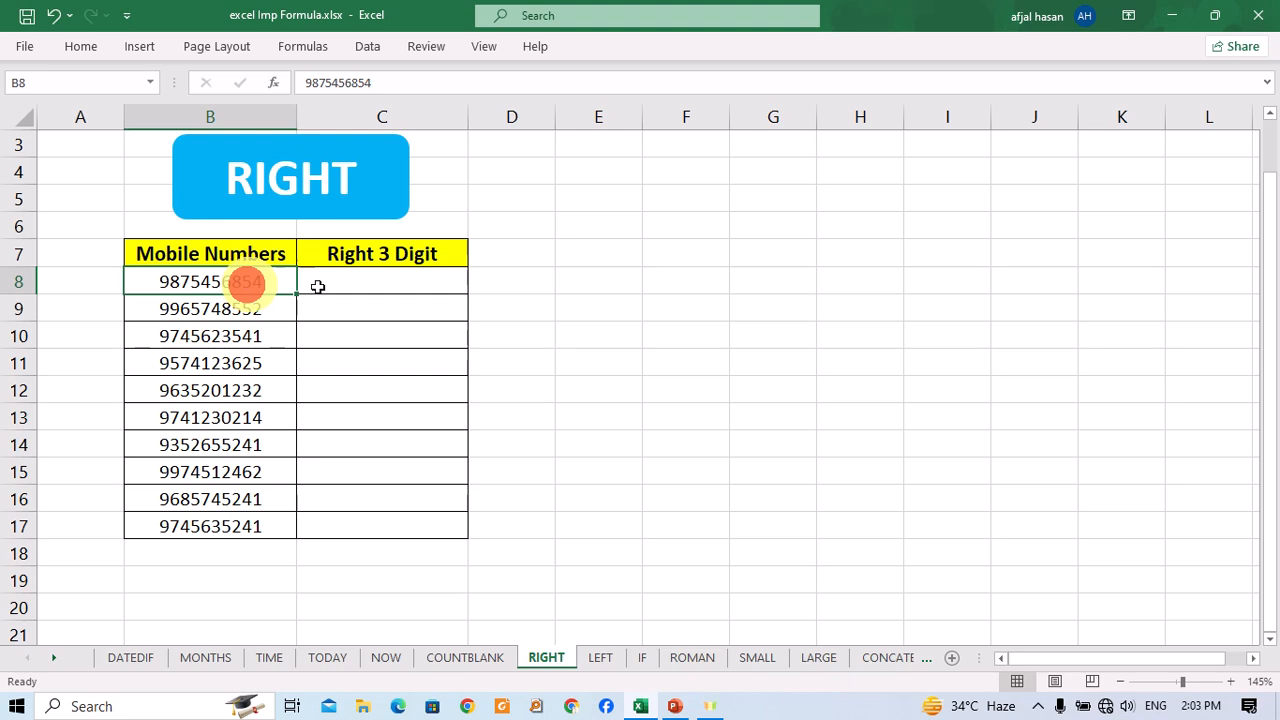
click(423, 283)
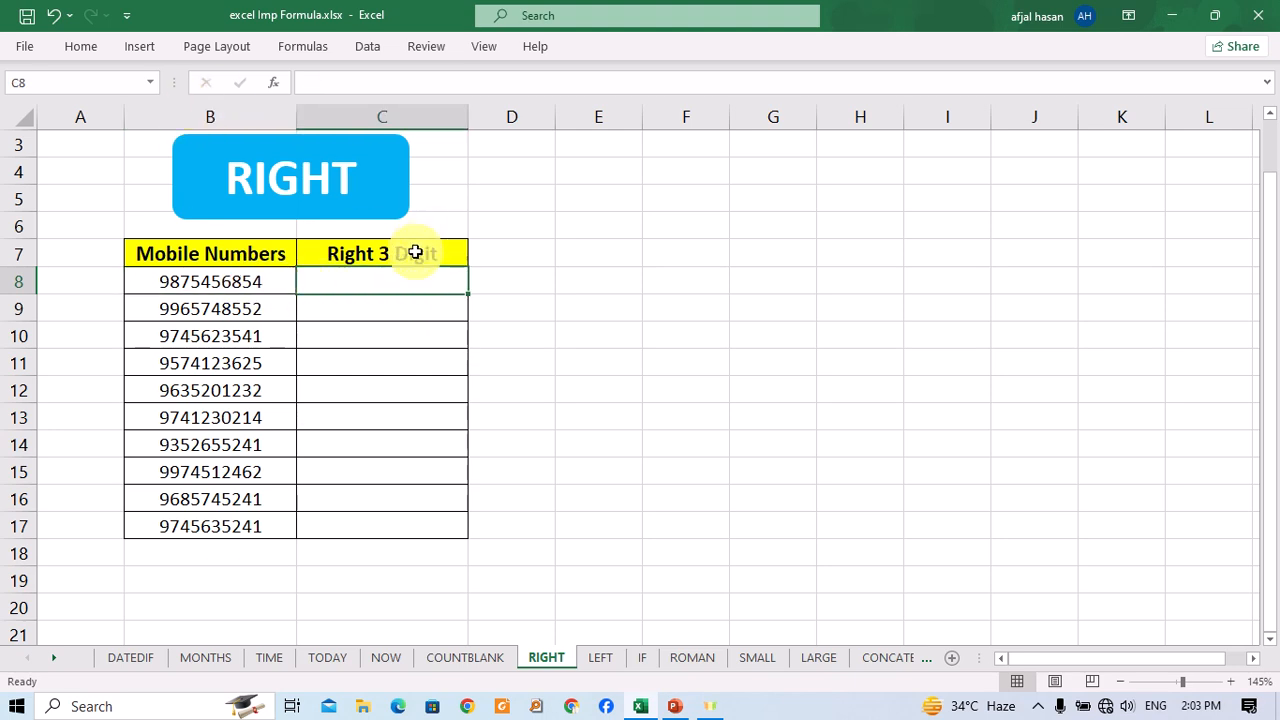
Enter =RIGHT(B8,3) in C8 to extract the mobile number's last three digits, and fill it down through C17.
text(=)
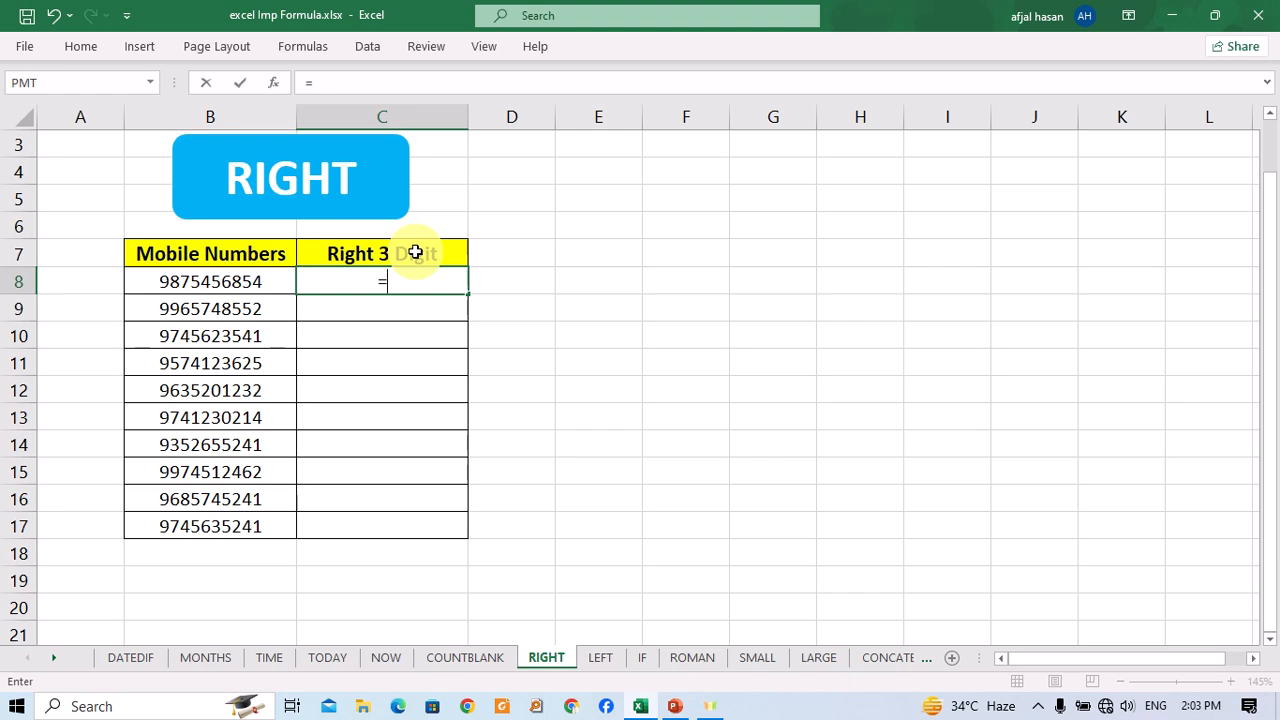
text(right)
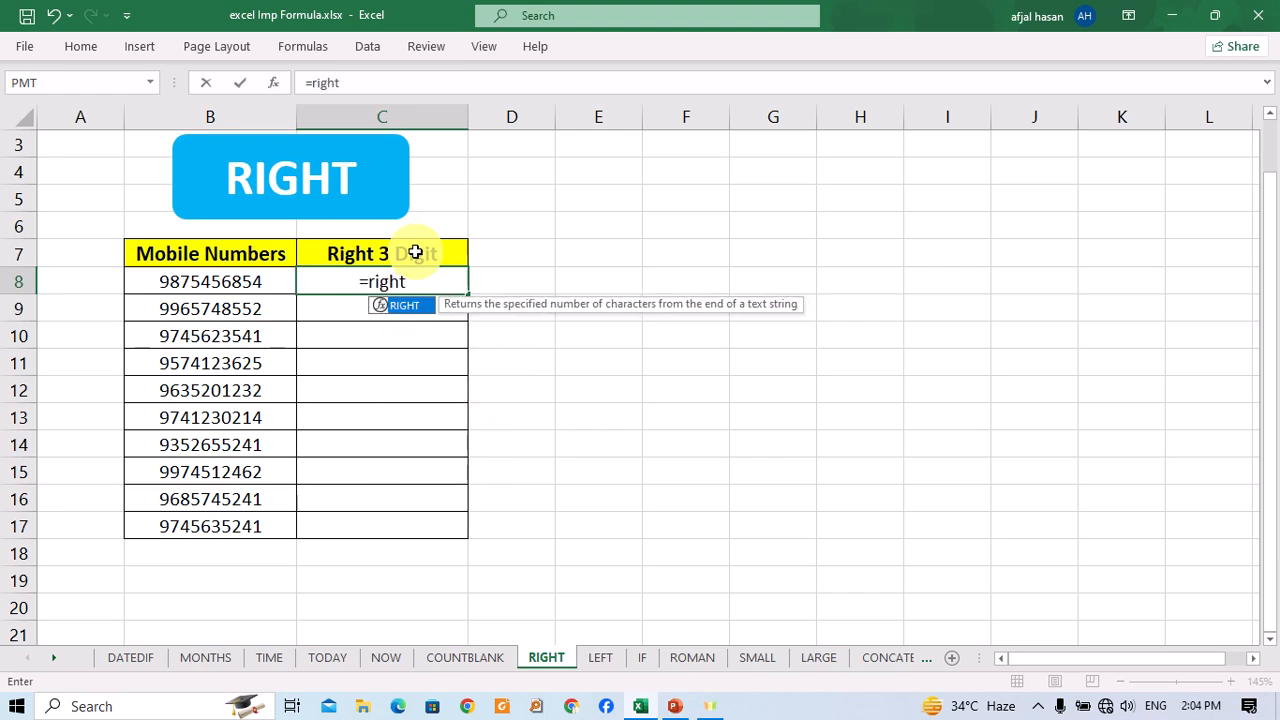
key(Tab)
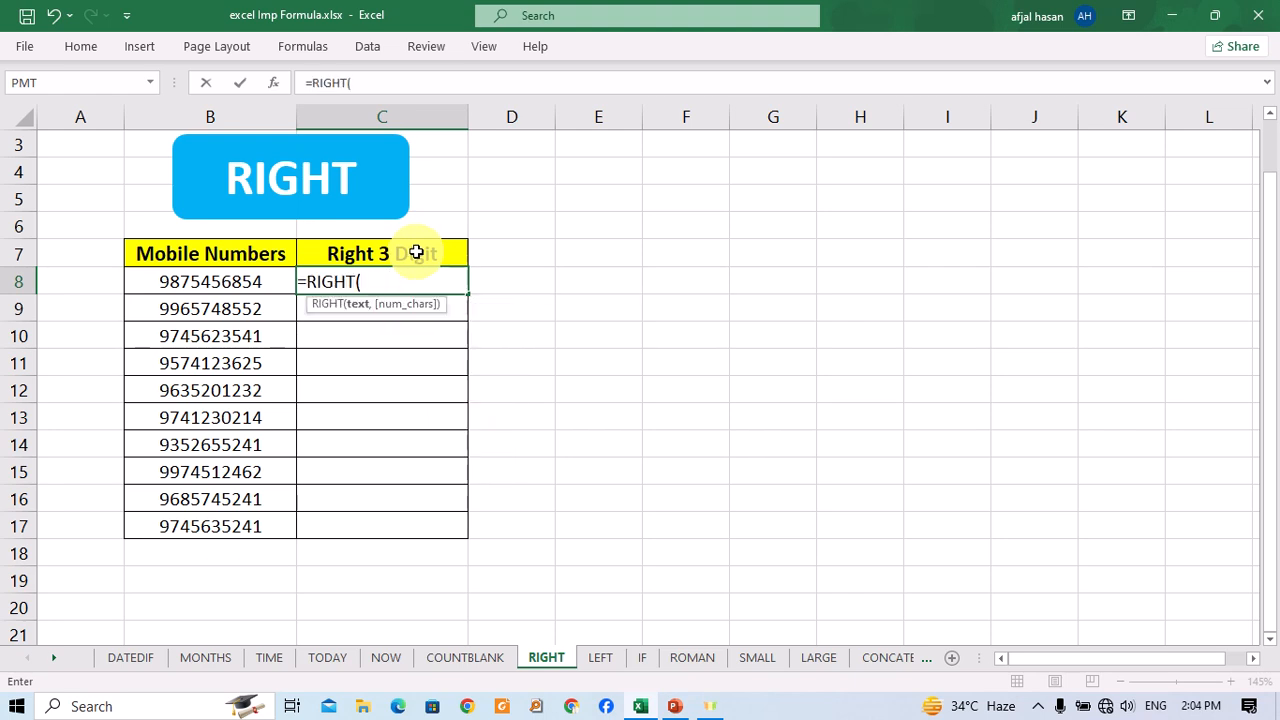
click(255, 279)
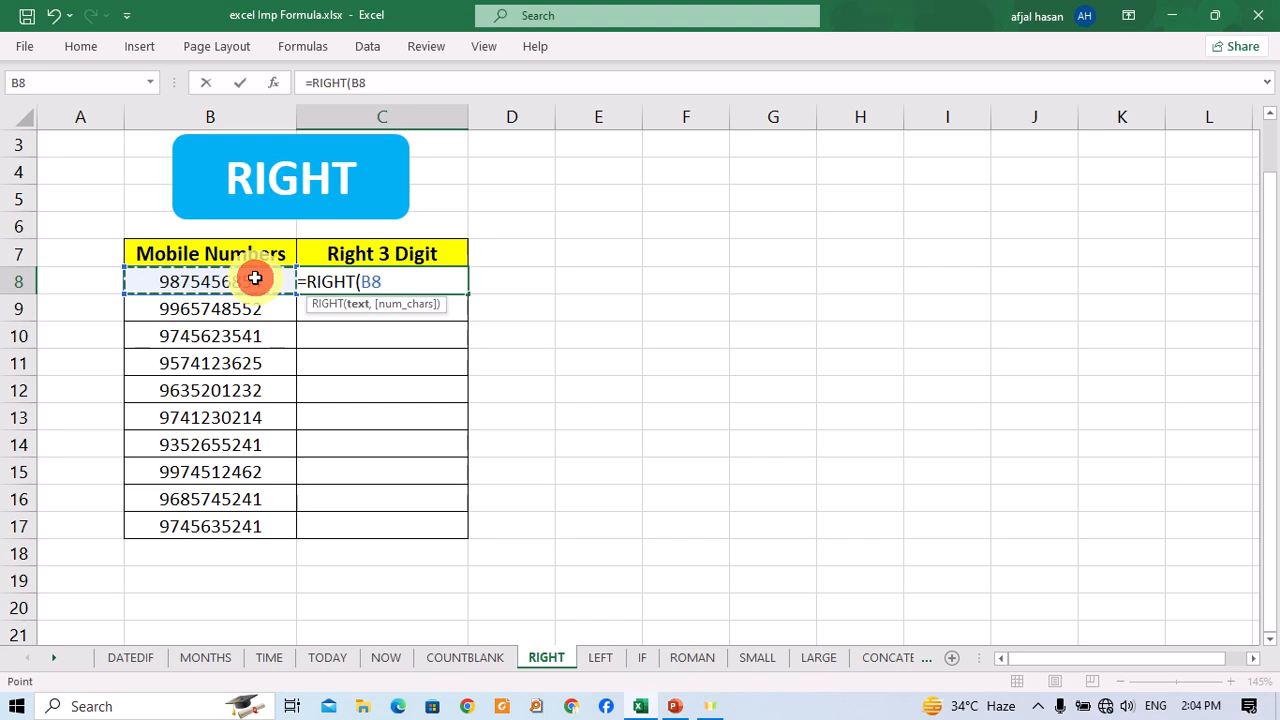
text(,)
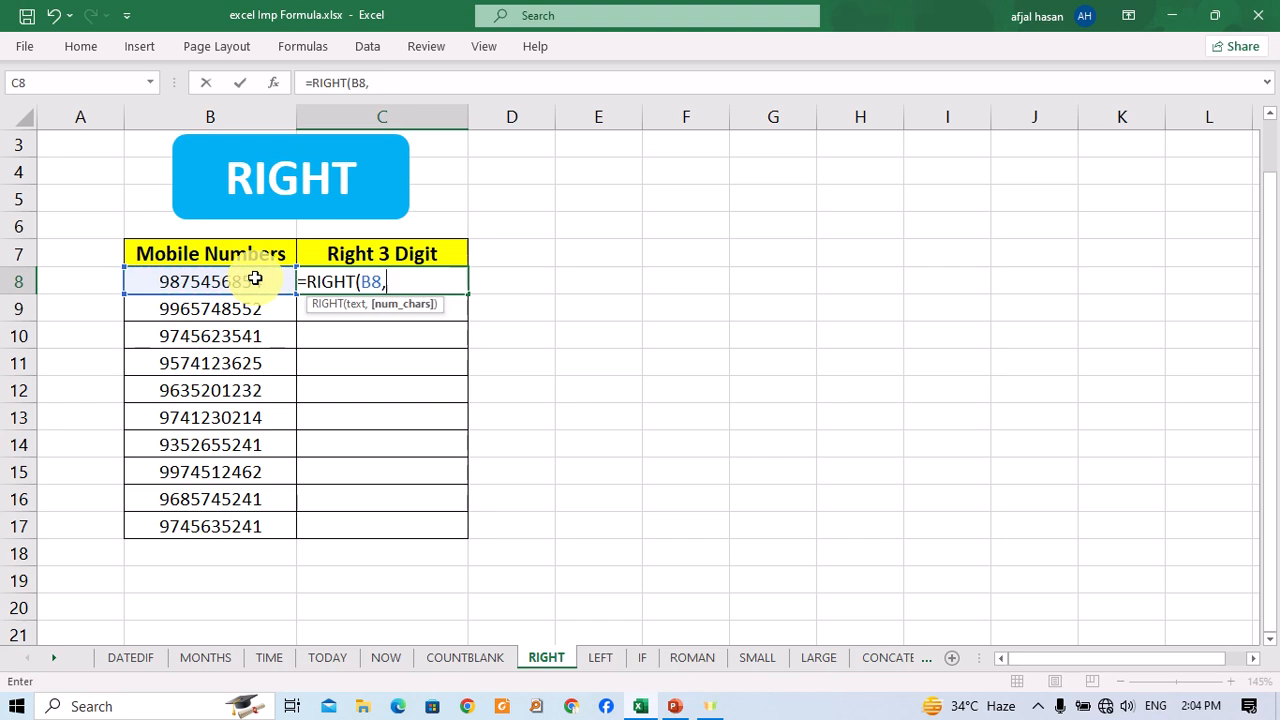
text(3)
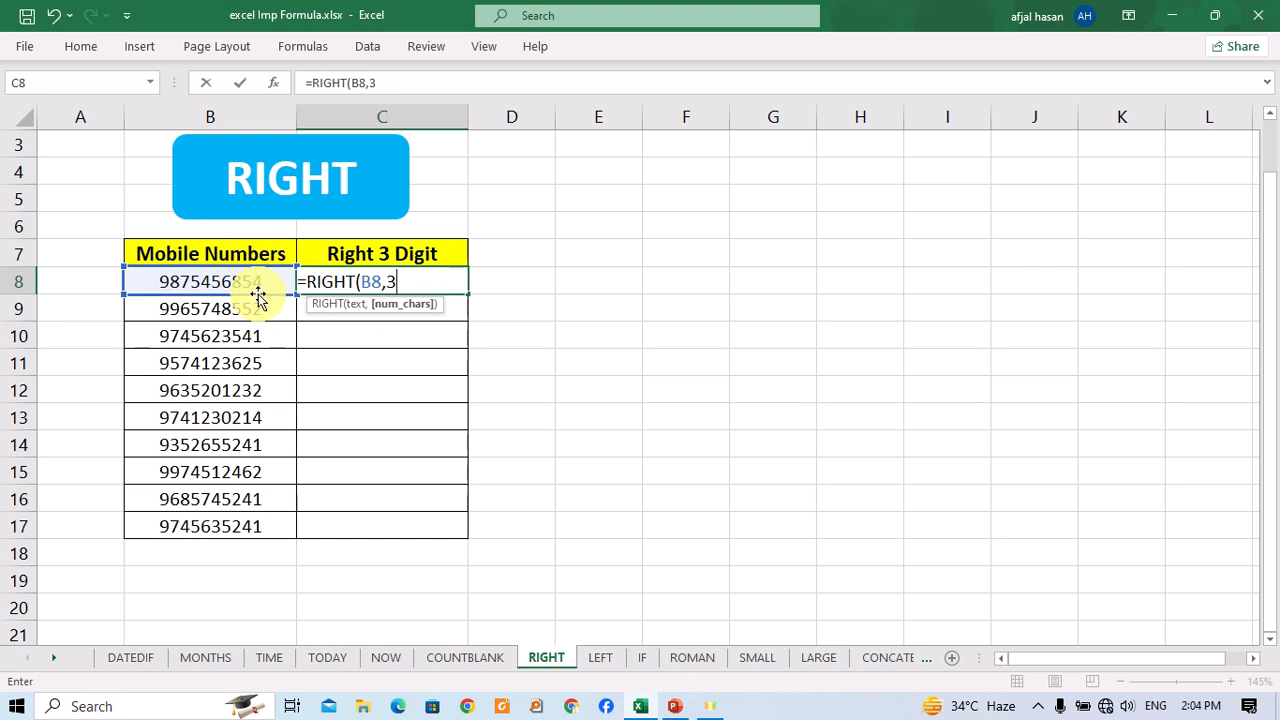
text())
key(Return)
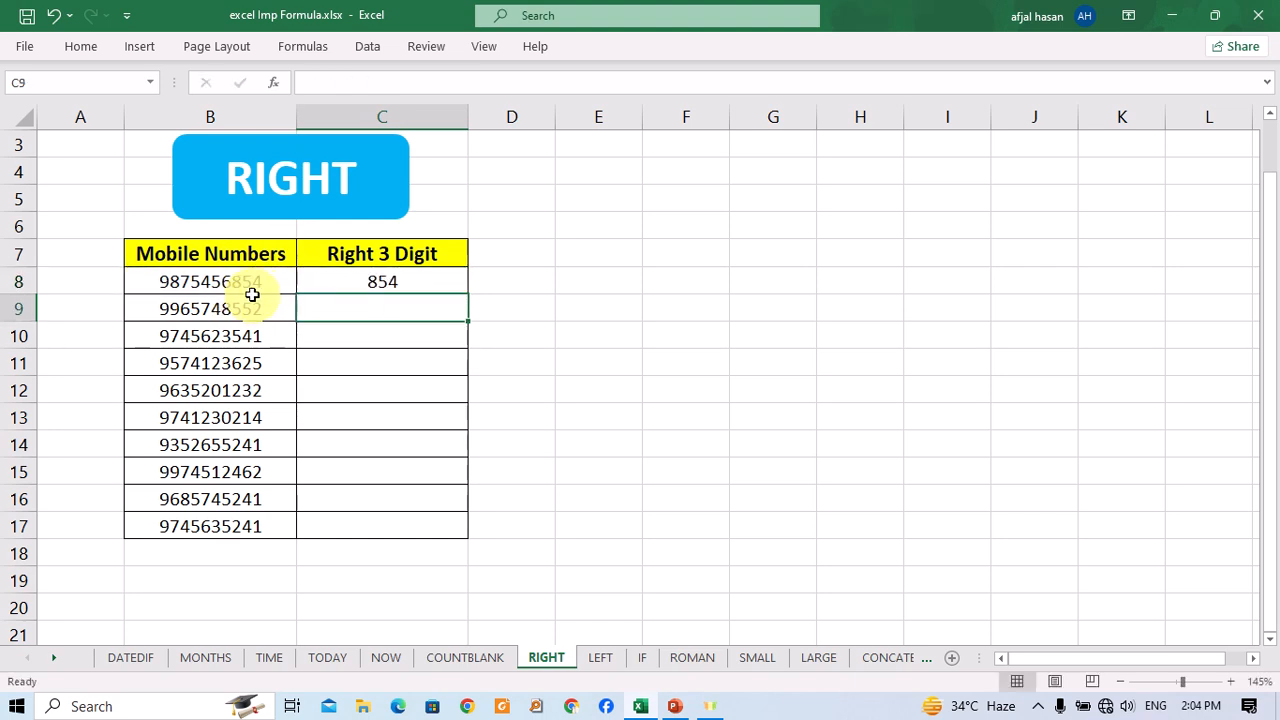
click(459, 285)
drag(467, 294, 444, 536)
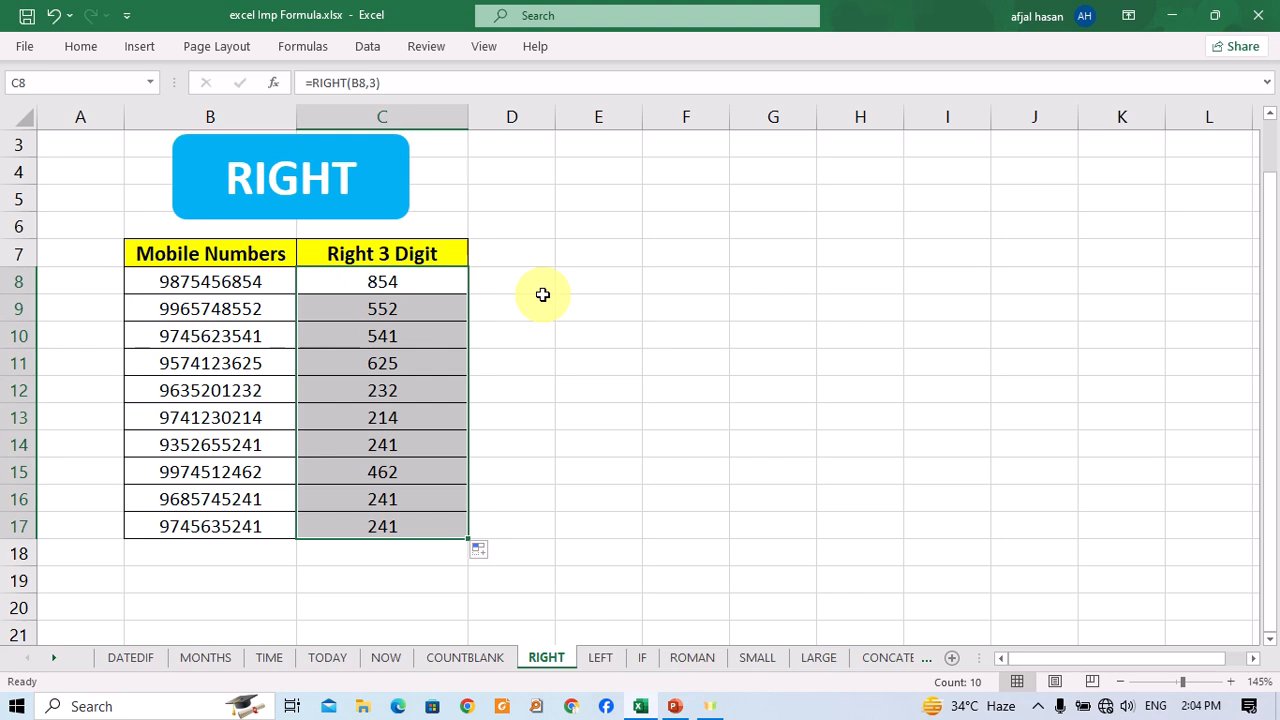
Open the COUNTBLANK sheet.
click(478, 656)
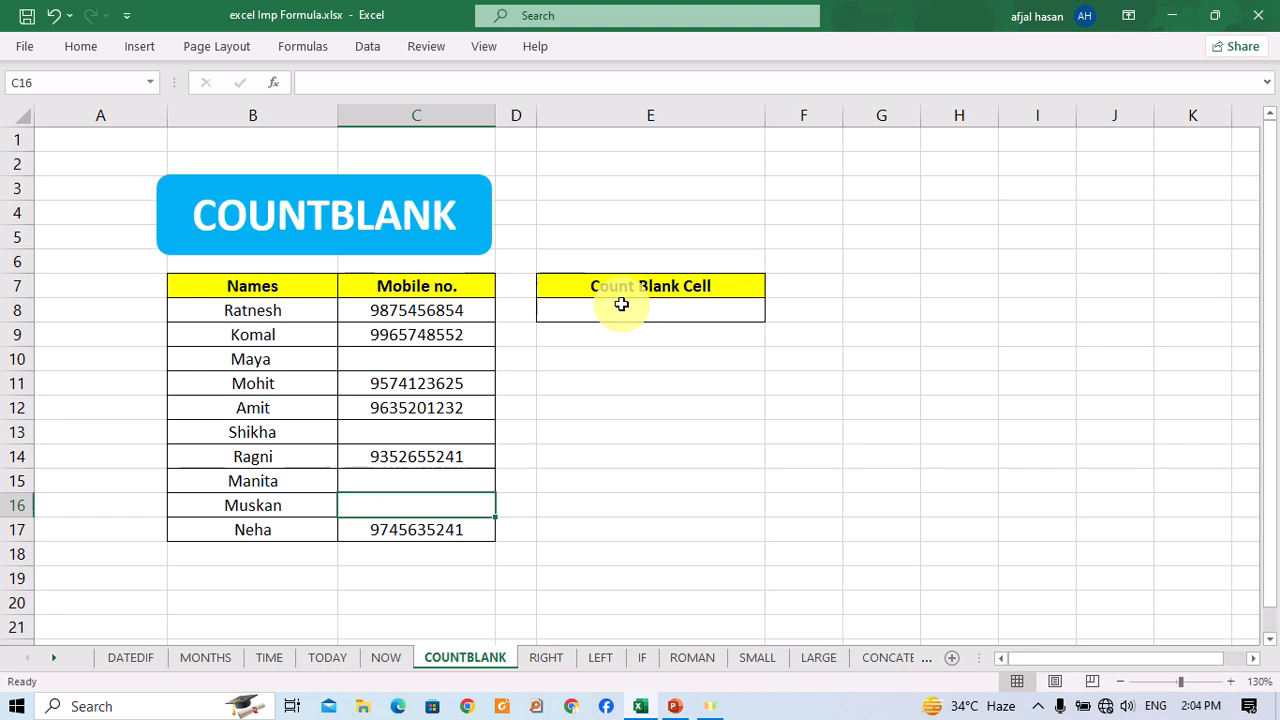
text(=c)
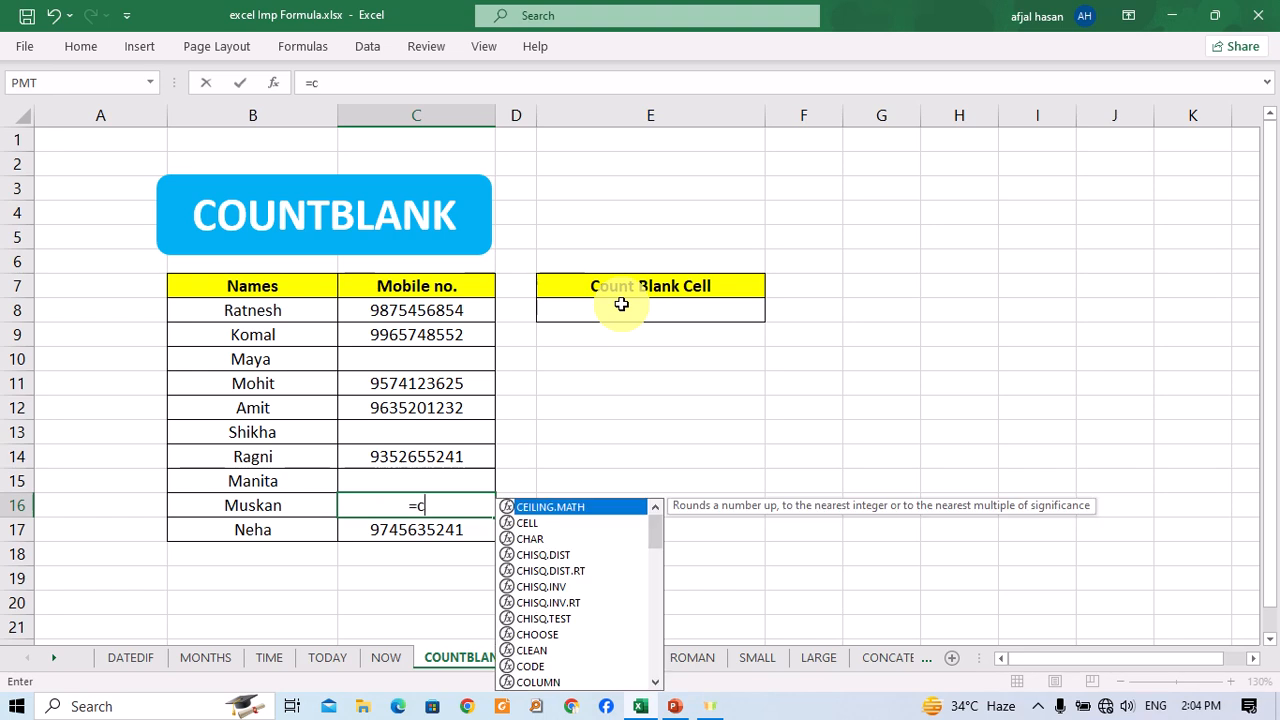
text(ountb)
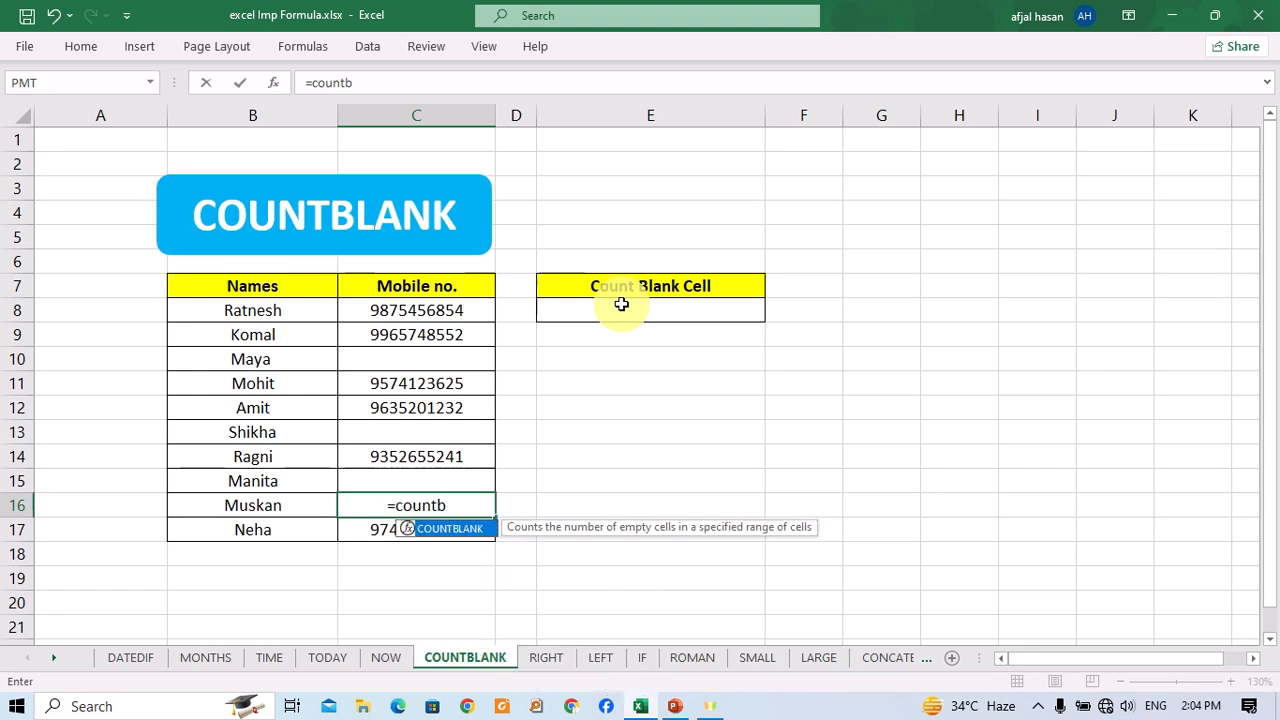
key(Tab)
key(BackSpace)
key(Escape)
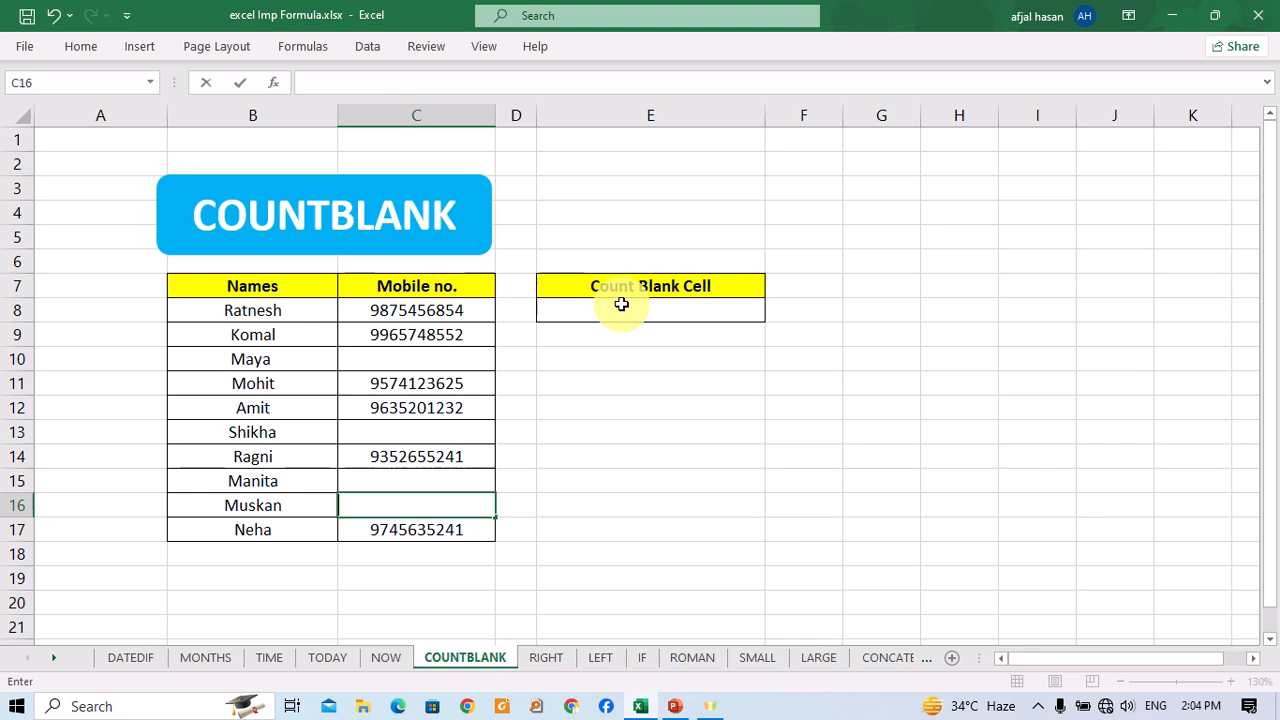
Enter =COUNTBLANK(C8:C17) in E8 to count the blank cells in the Mobile no. column.
key(Right)
key(Up)
key(Up)
key(Up)
key(Up)
key(Right)
key(Up)
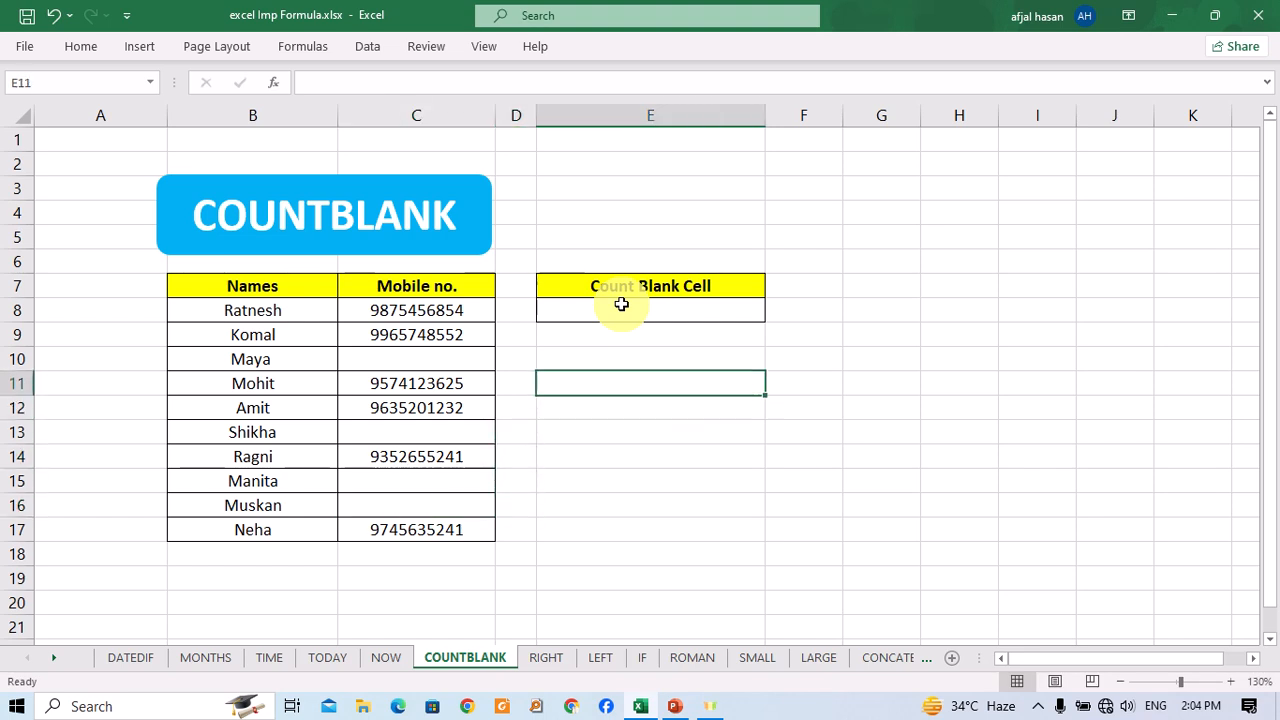
key(Up)
key(Up)
key(Up)
text(=)
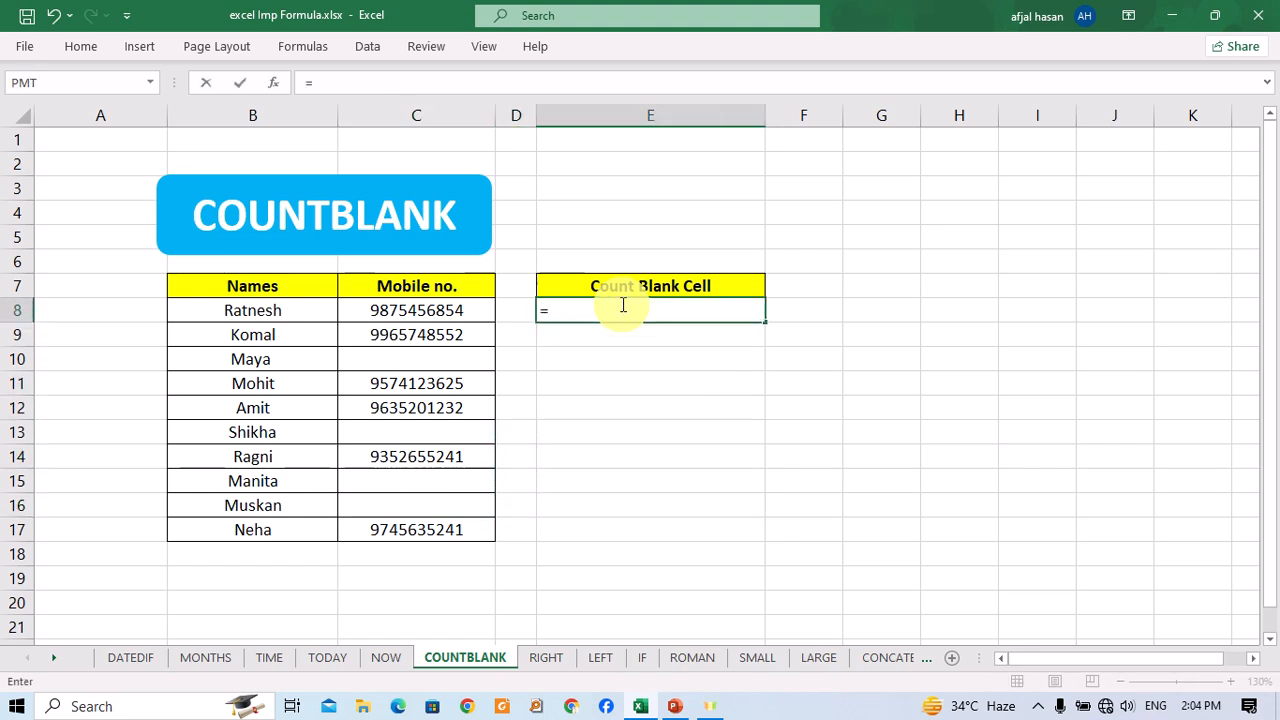
text(coun)
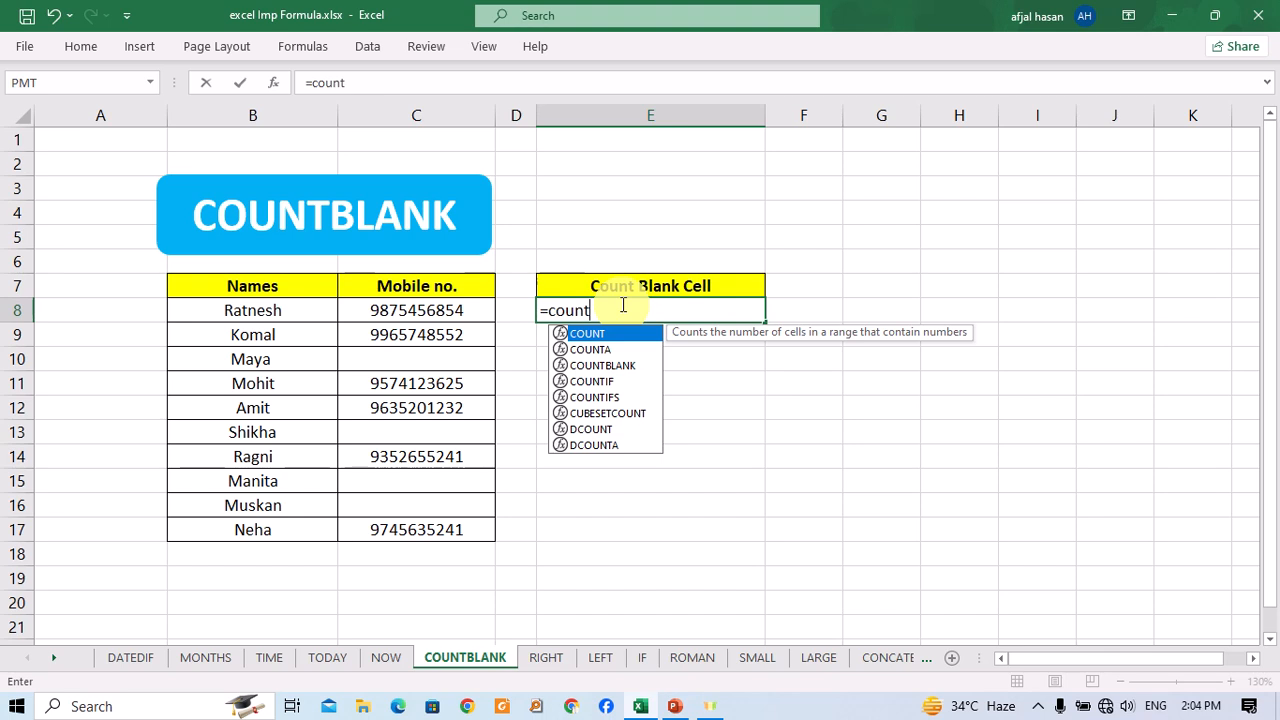
text(tb)
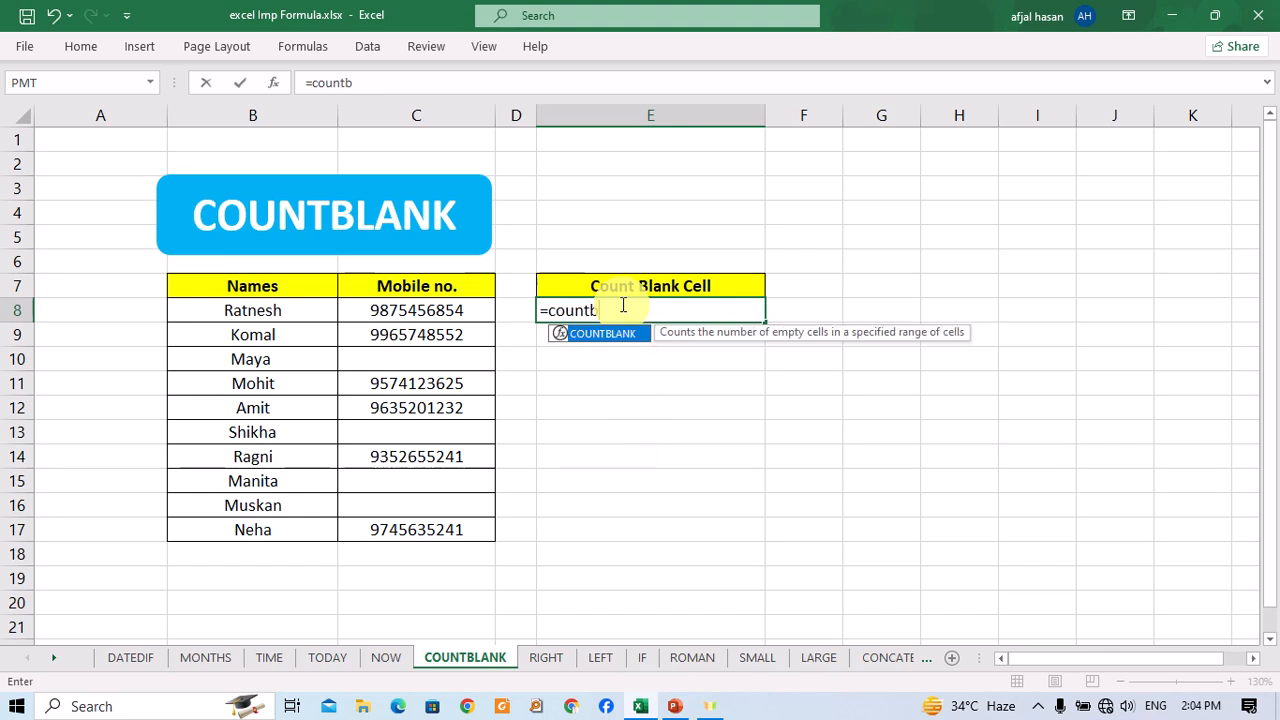
key(Tab)
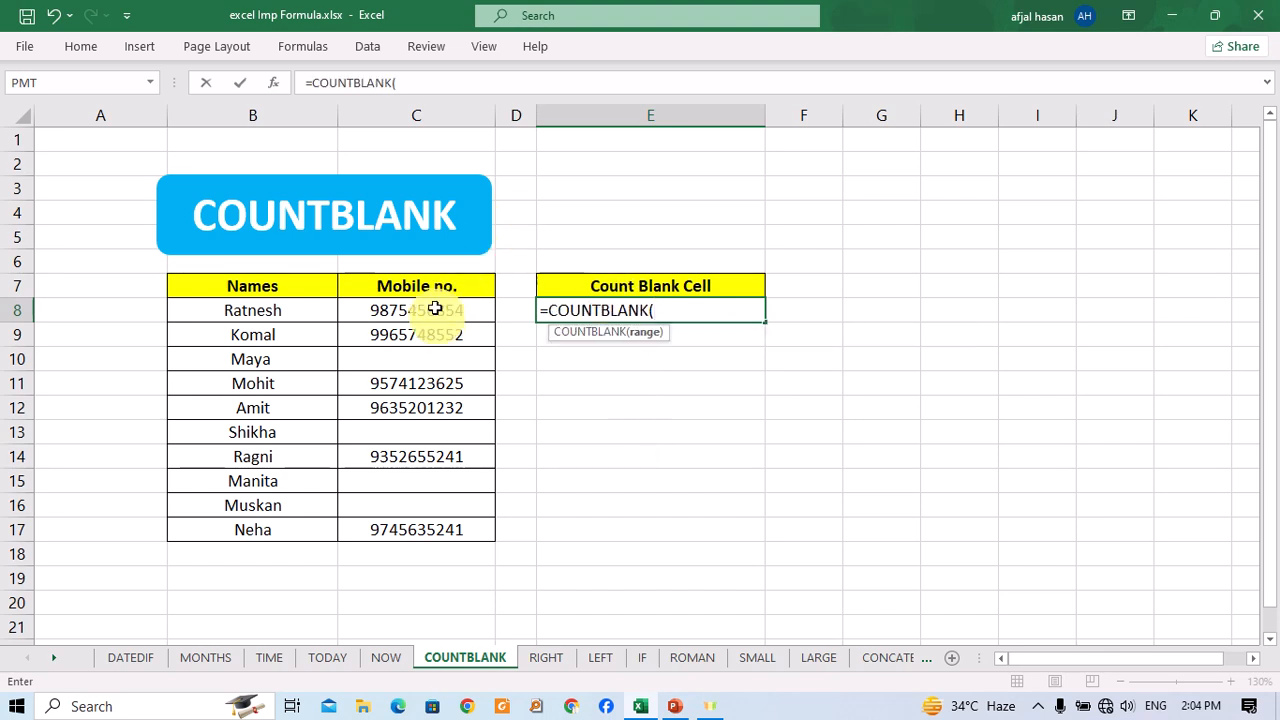
drag(450, 312, 500, 521)
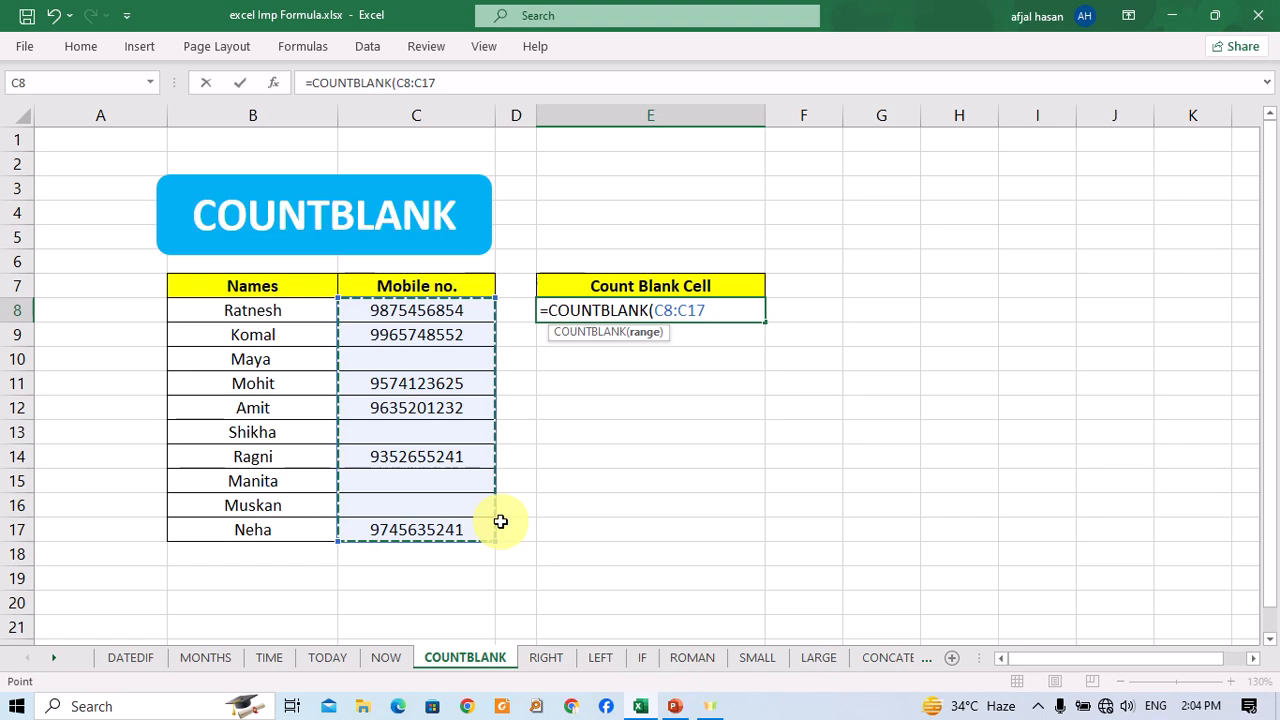
text())
key(Return)
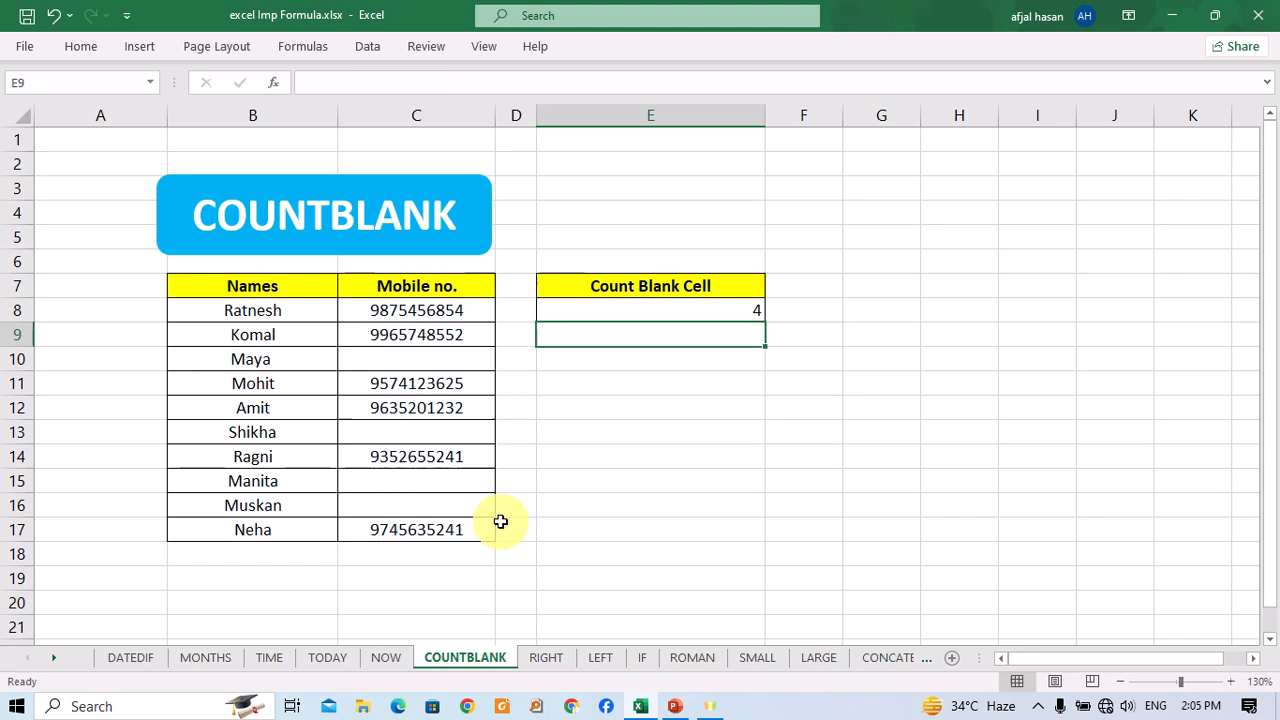
key(Up)
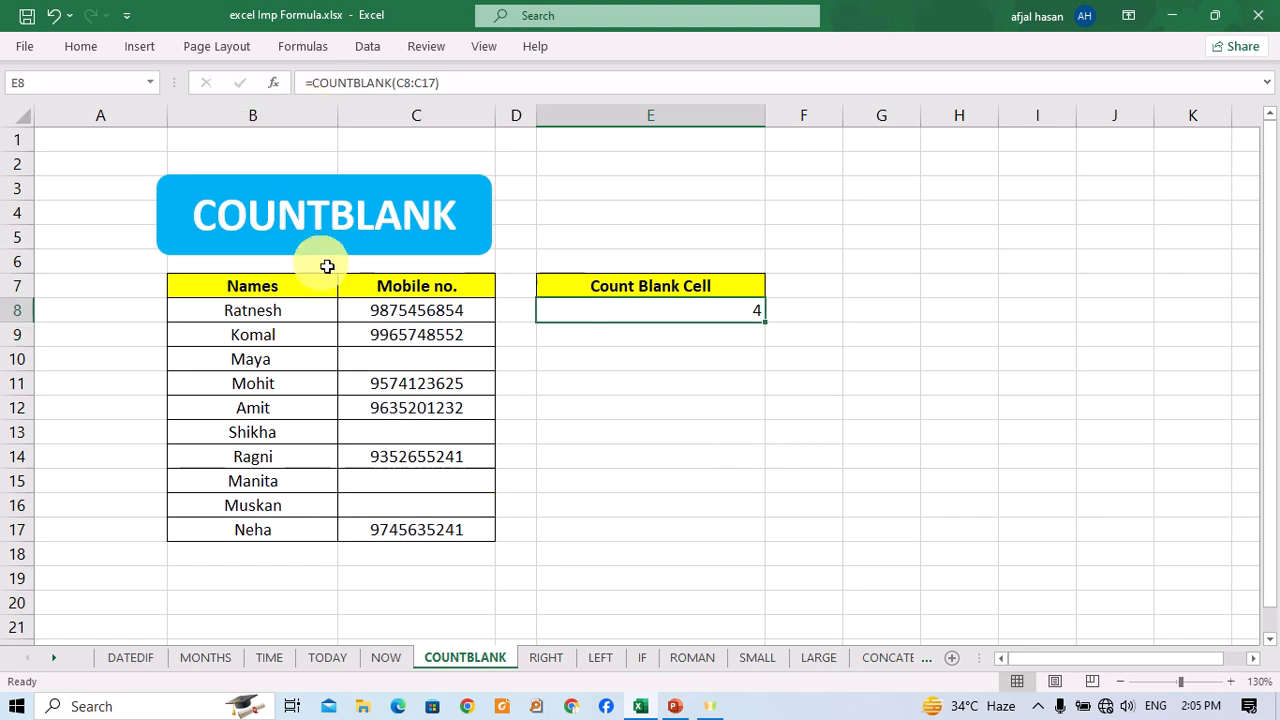
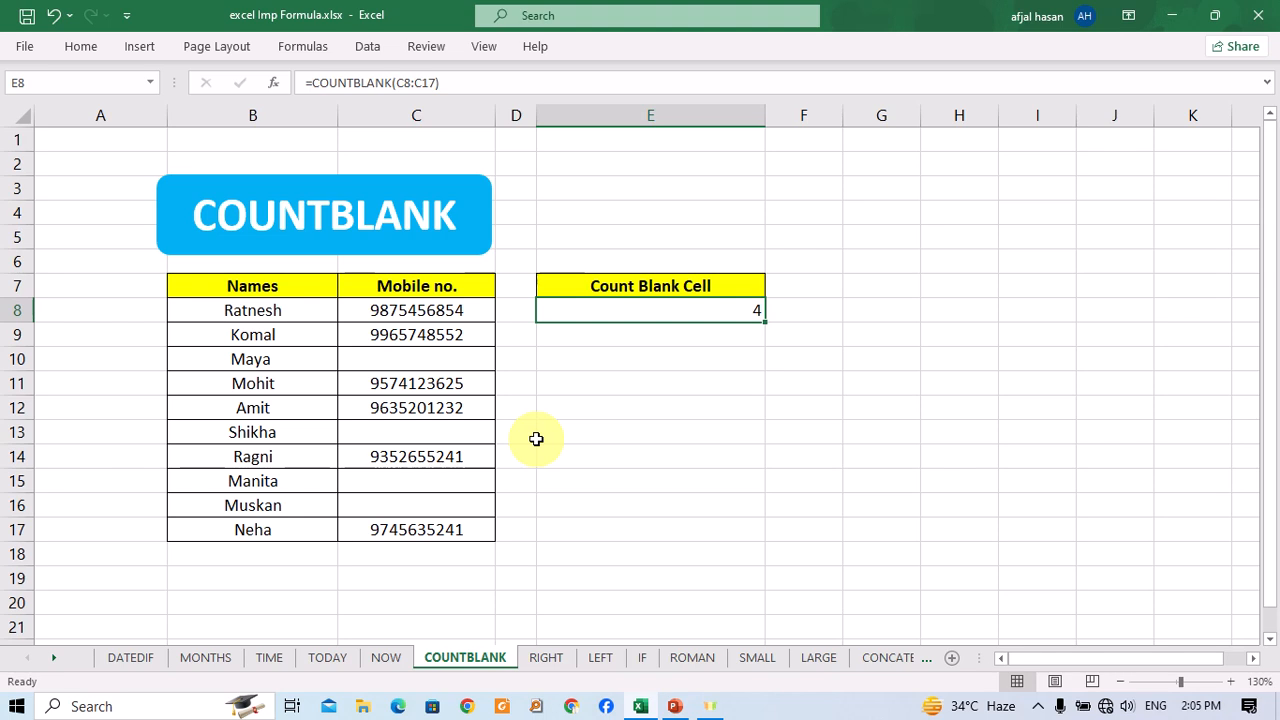
Open the NOW sheet and enter =NOW() in the merged cell B6 to return the current date and time.
click(390, 658)
click(393, 431)
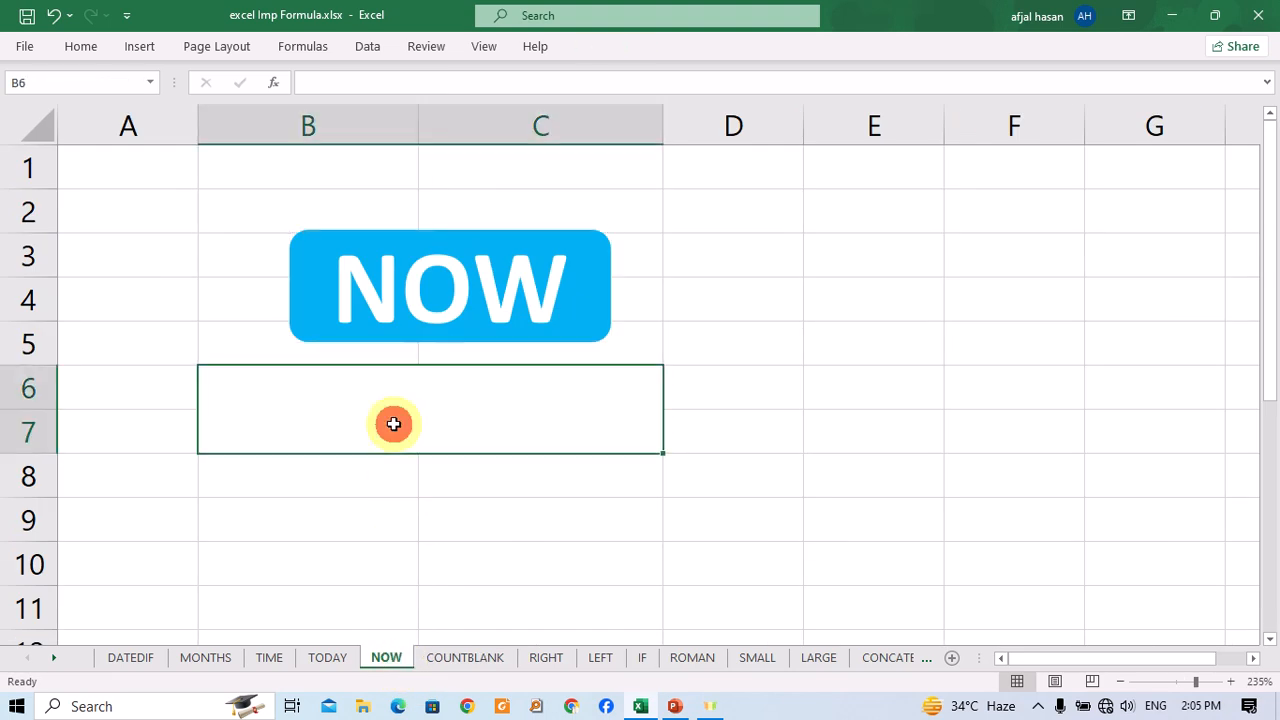
text(=)
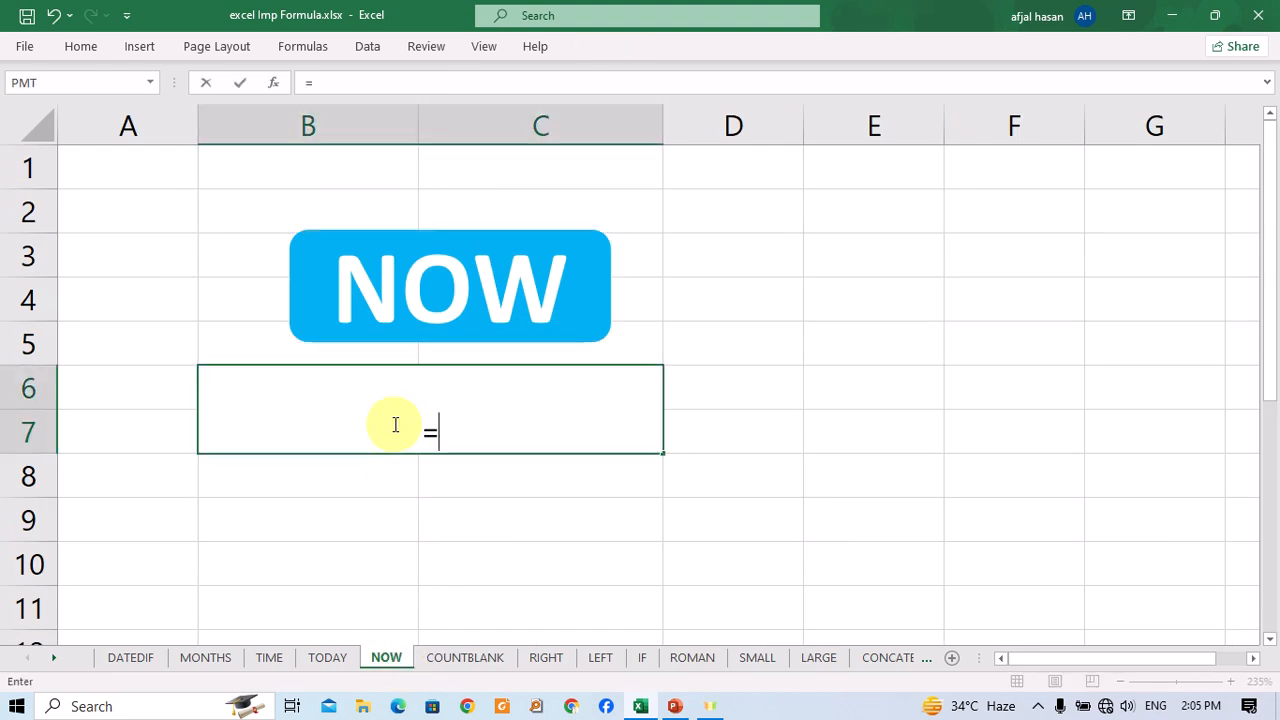
text(now)
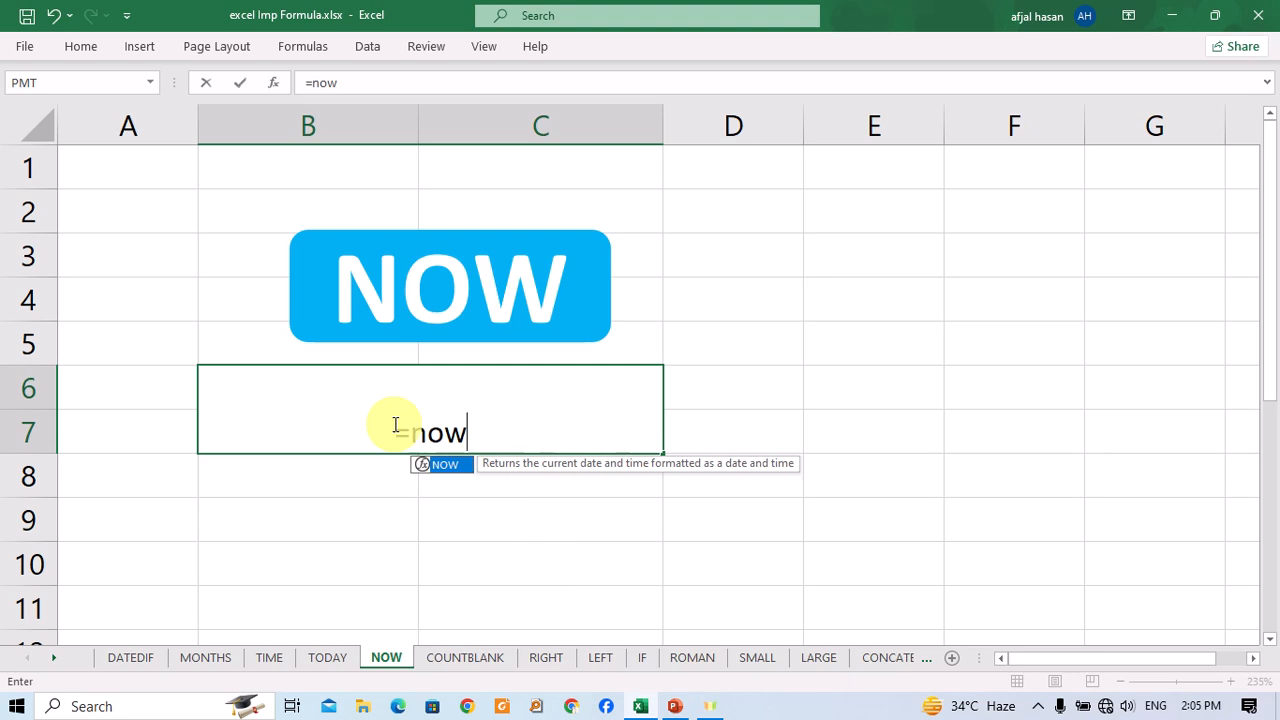
key(Tab)
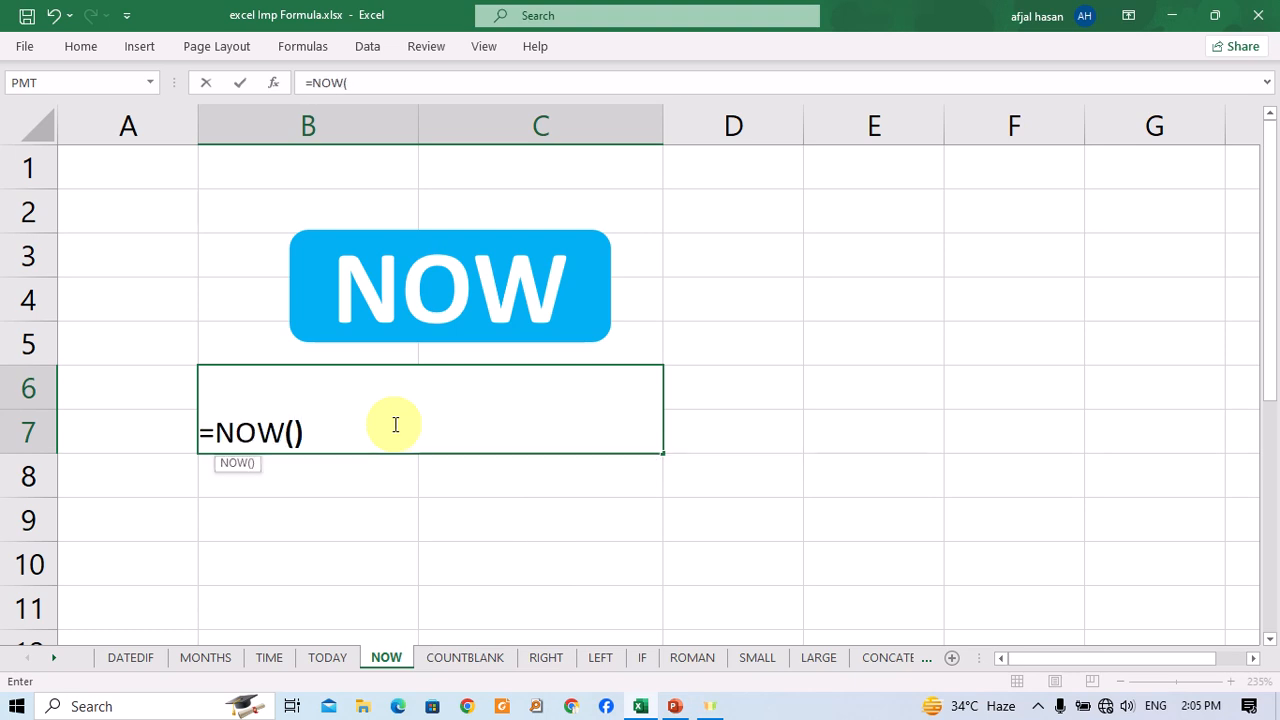
key(Return)
key(Up)
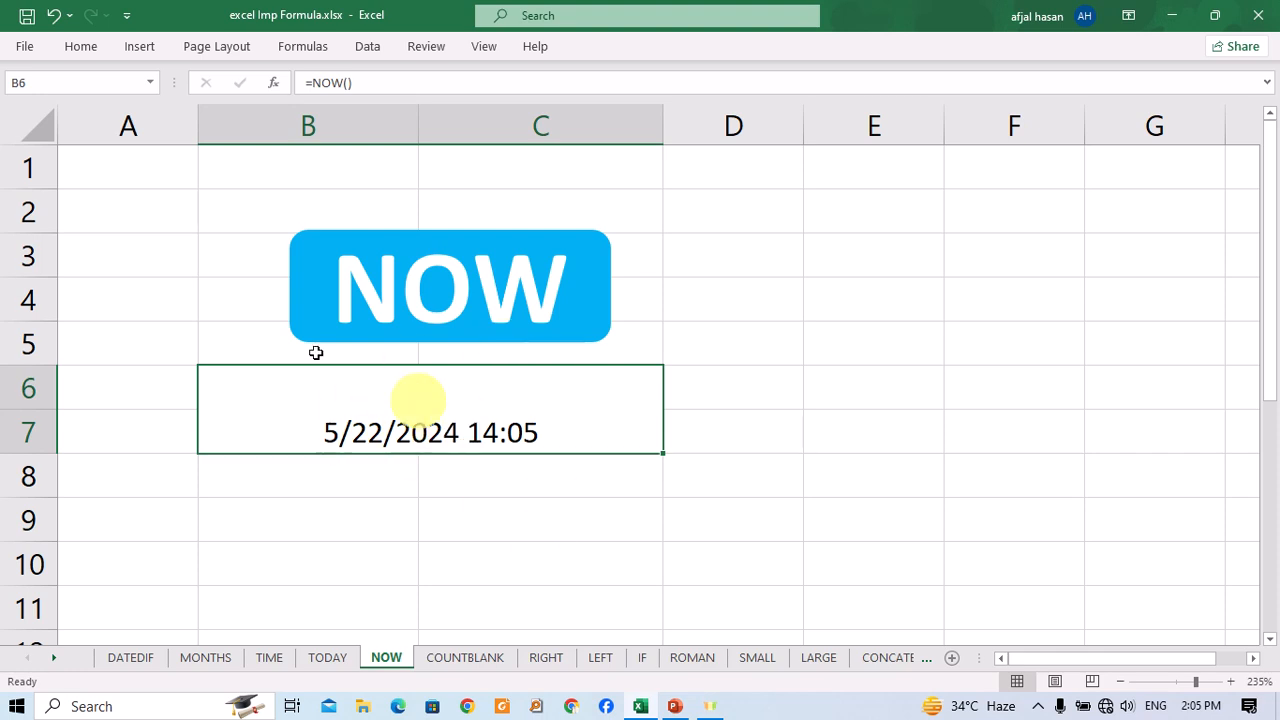
Open the TODAY sheet and enter =TODAY() in C6 beside the Today label.
click(328, 657)
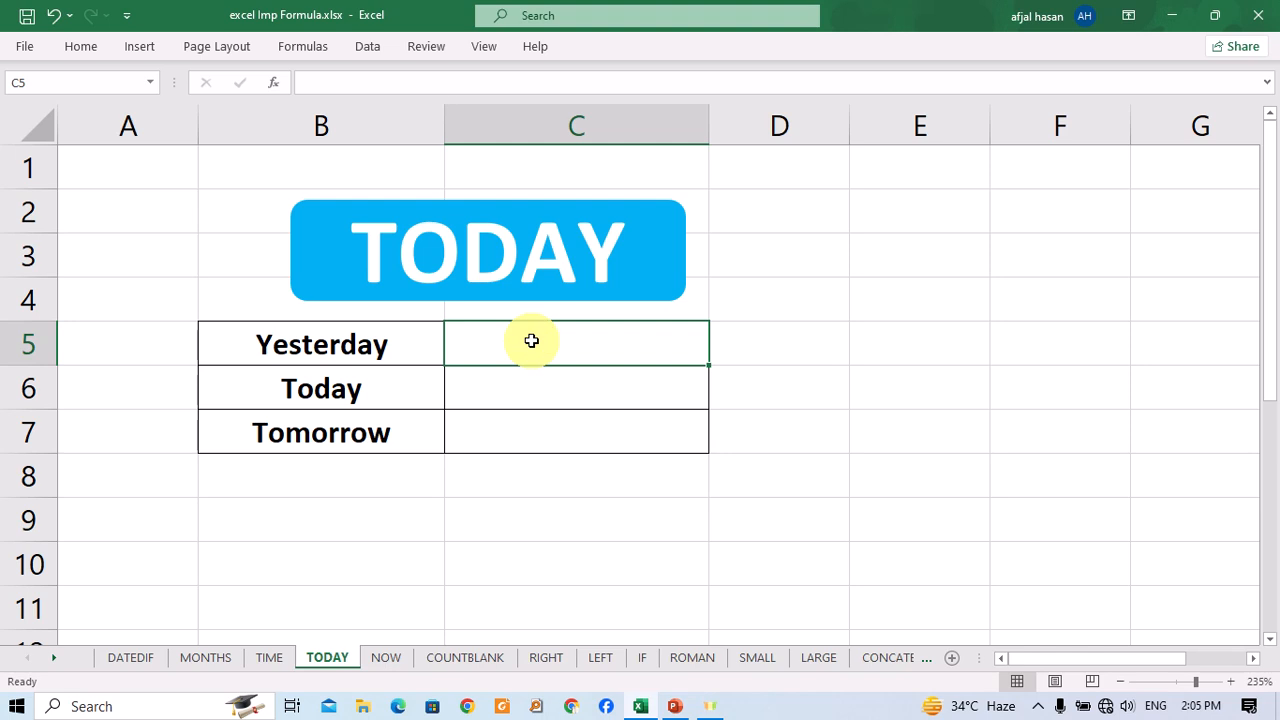
key(Down)
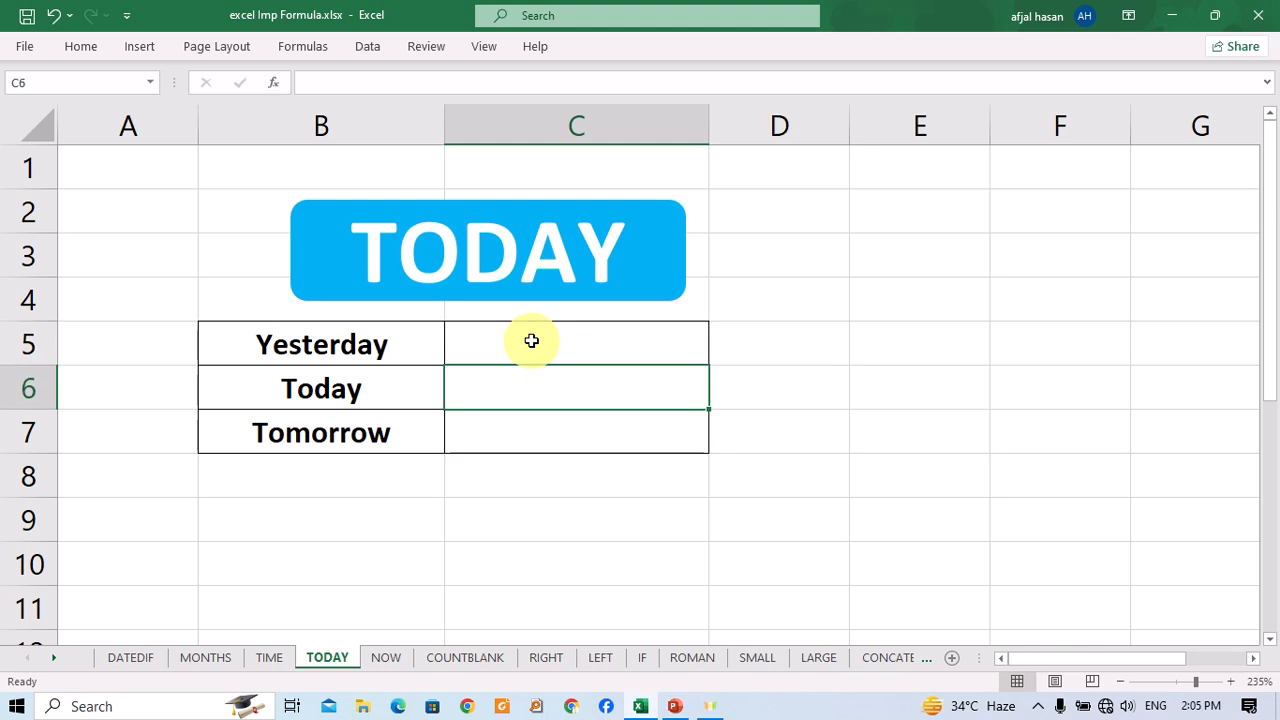
text(=to)
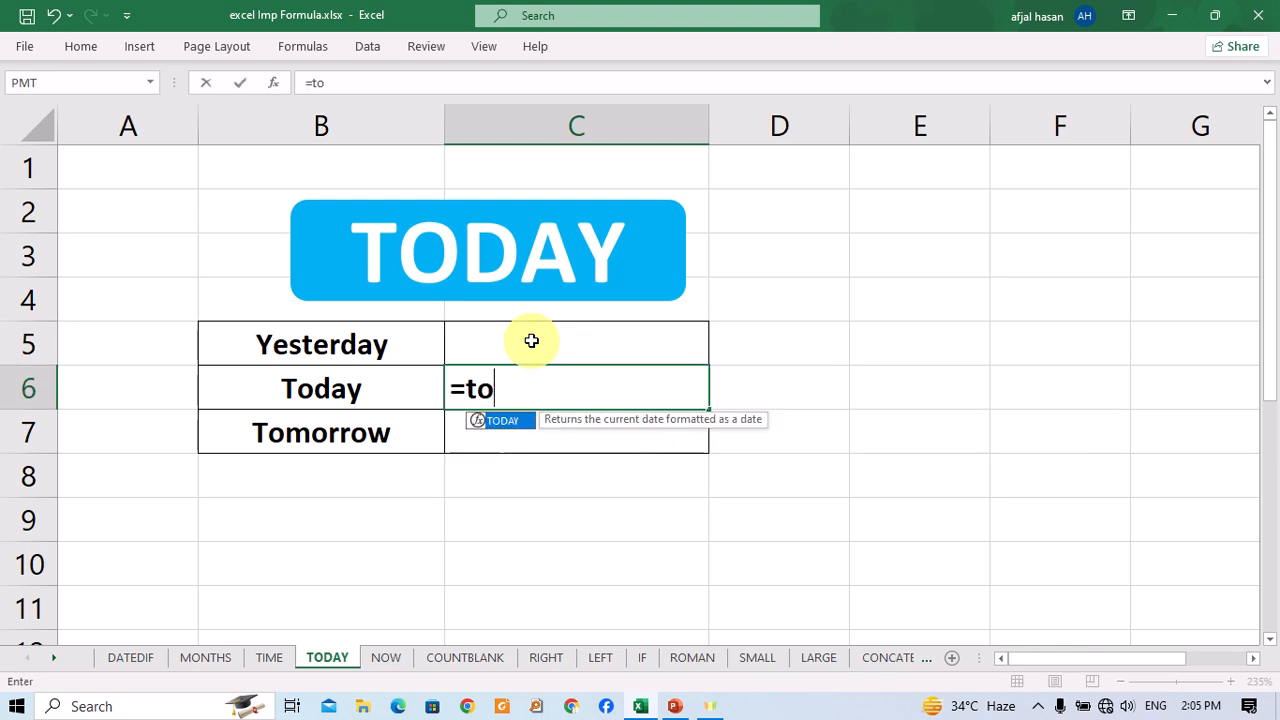
key(BackSpace)
text(d)
key(BackSpace)
text(oday)
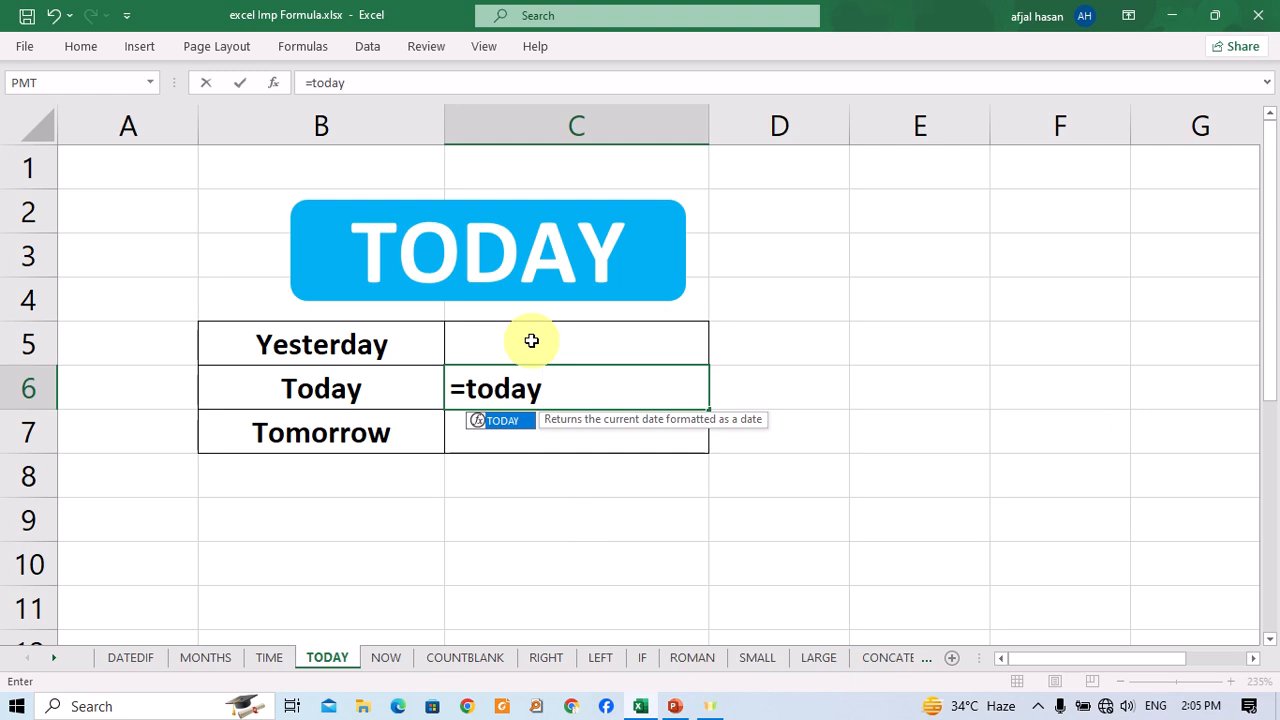
text(())
key(Return)
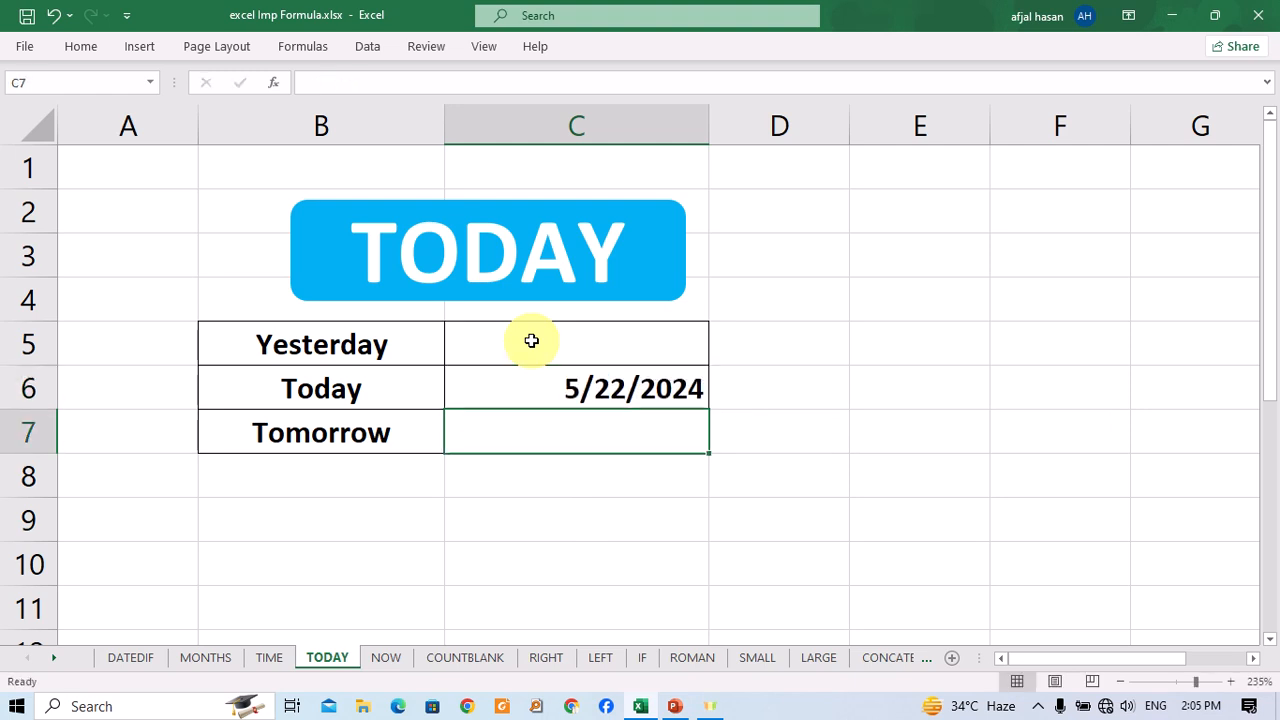
Enter =TODAY()-1 in C5 to return yesterday's date.
key(Up)
click(531, 341)
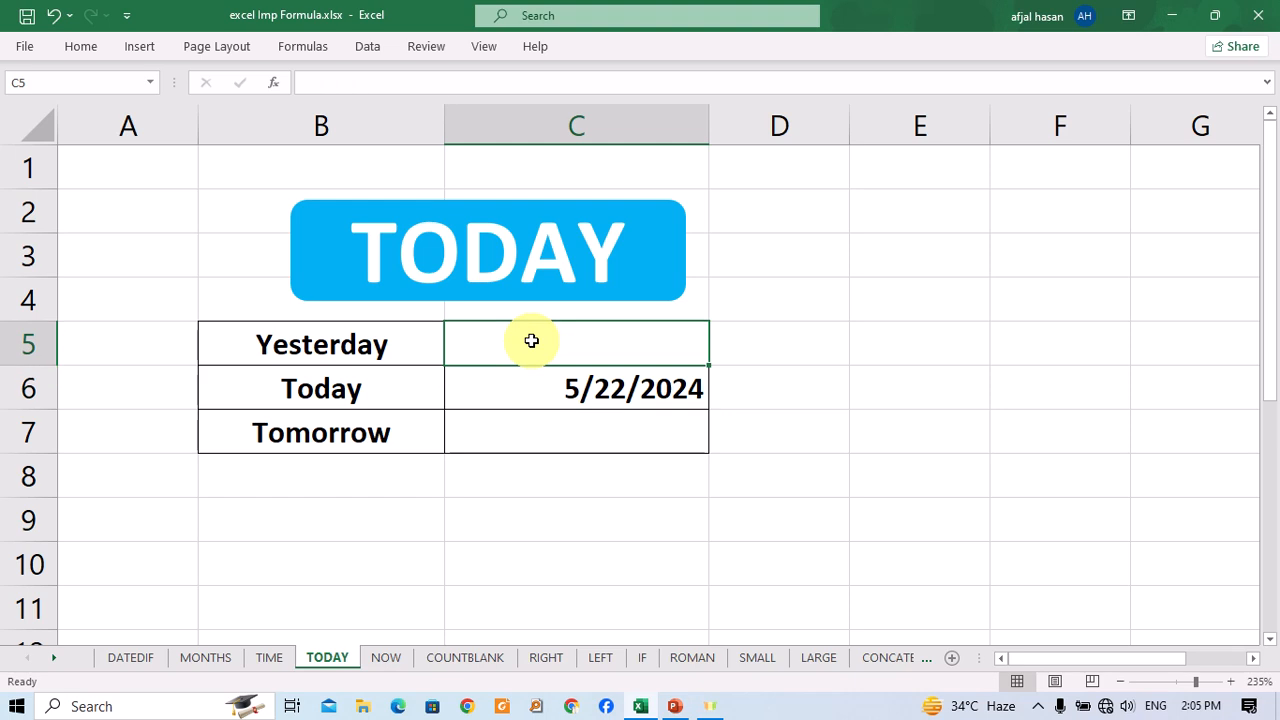
text(=)
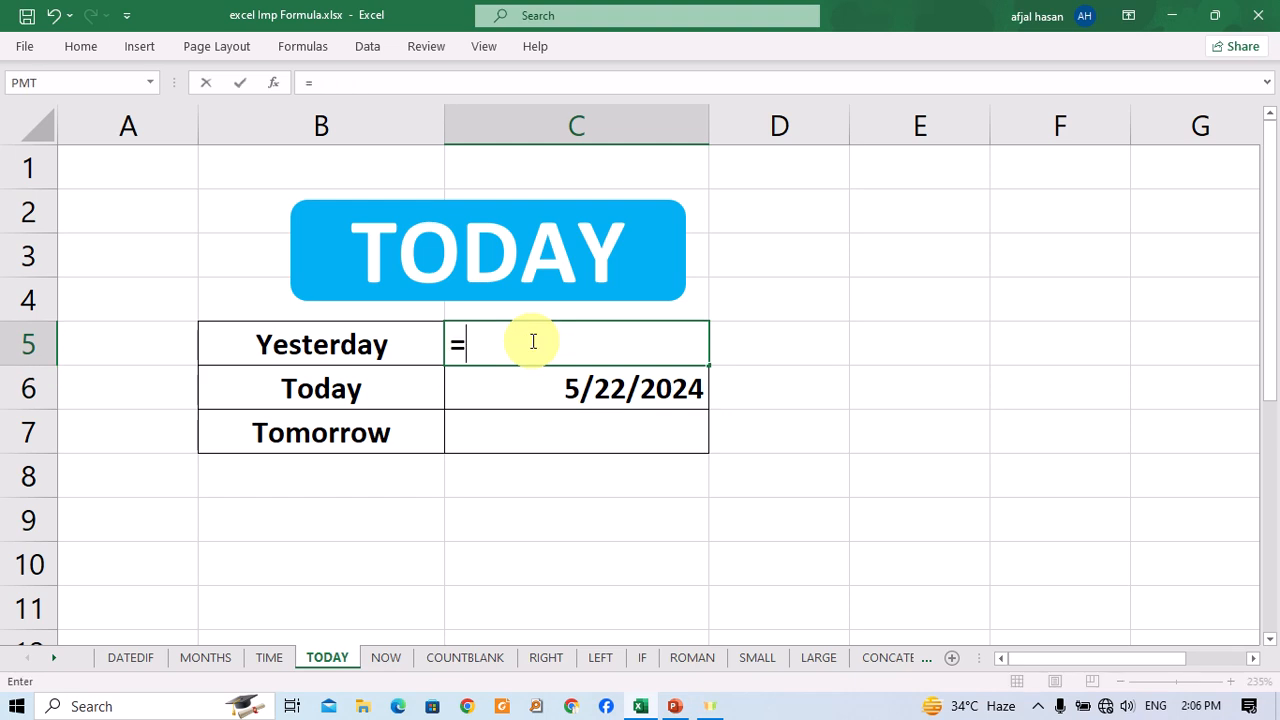
text(toda)
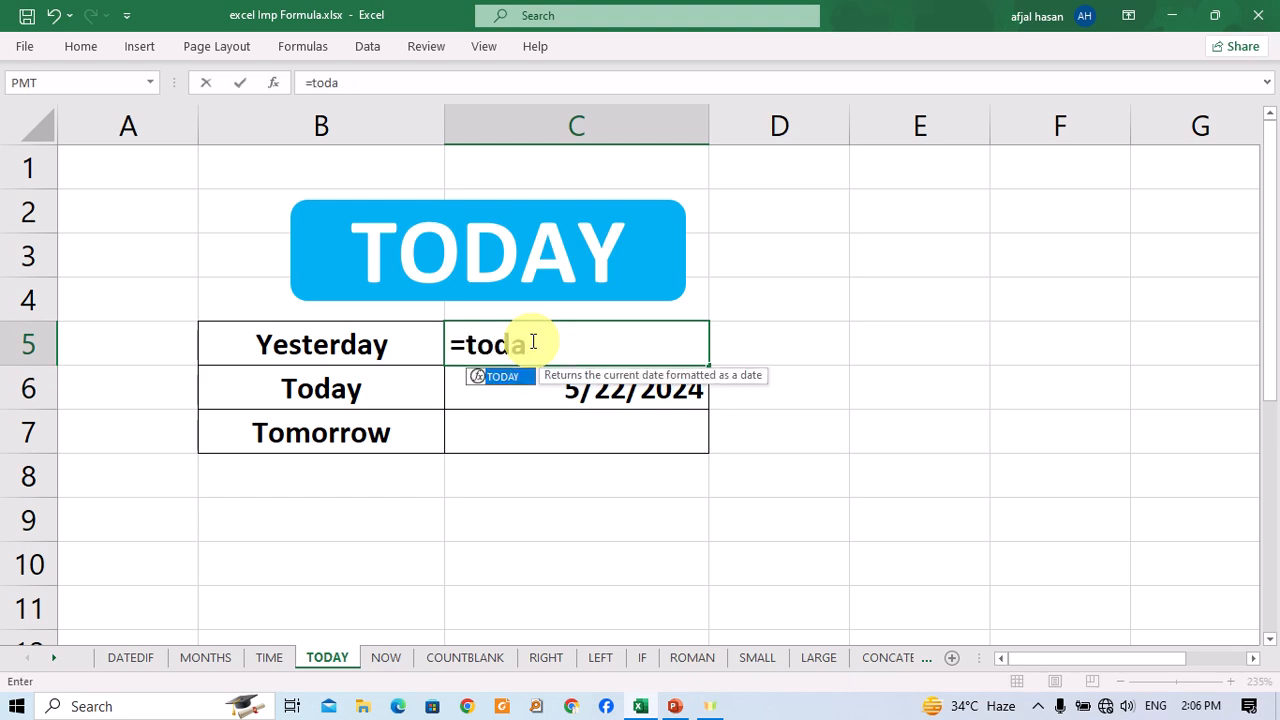
text(y()-1)
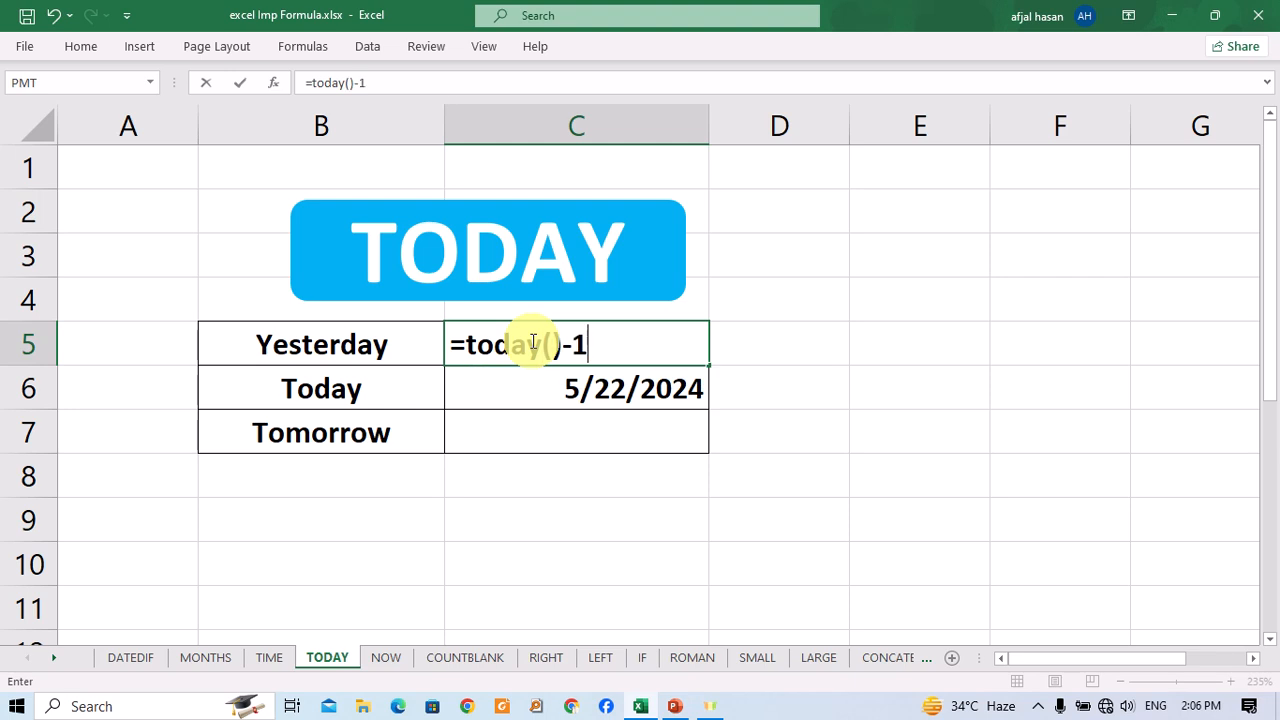
key(ctrl+Return)
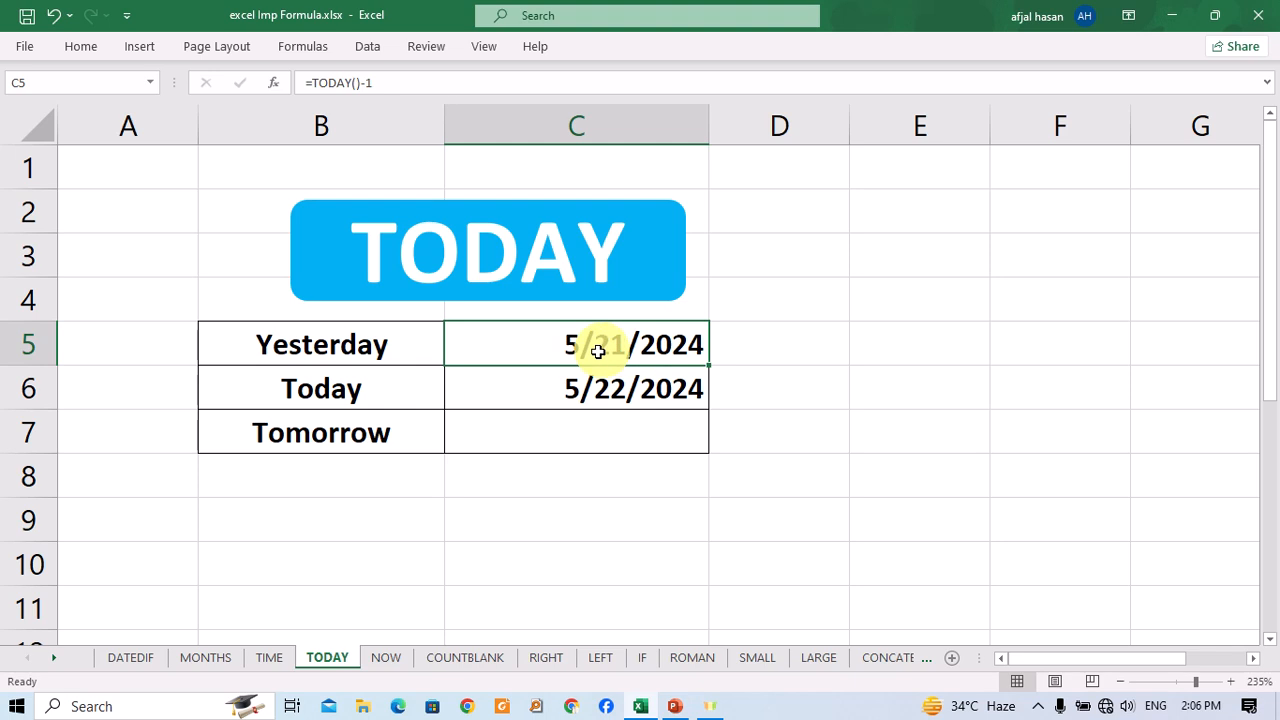
Enter =TODAY()+1 in C7 to return tomorrow's date, and reselect that cell.
click(596, 421)
text(=)
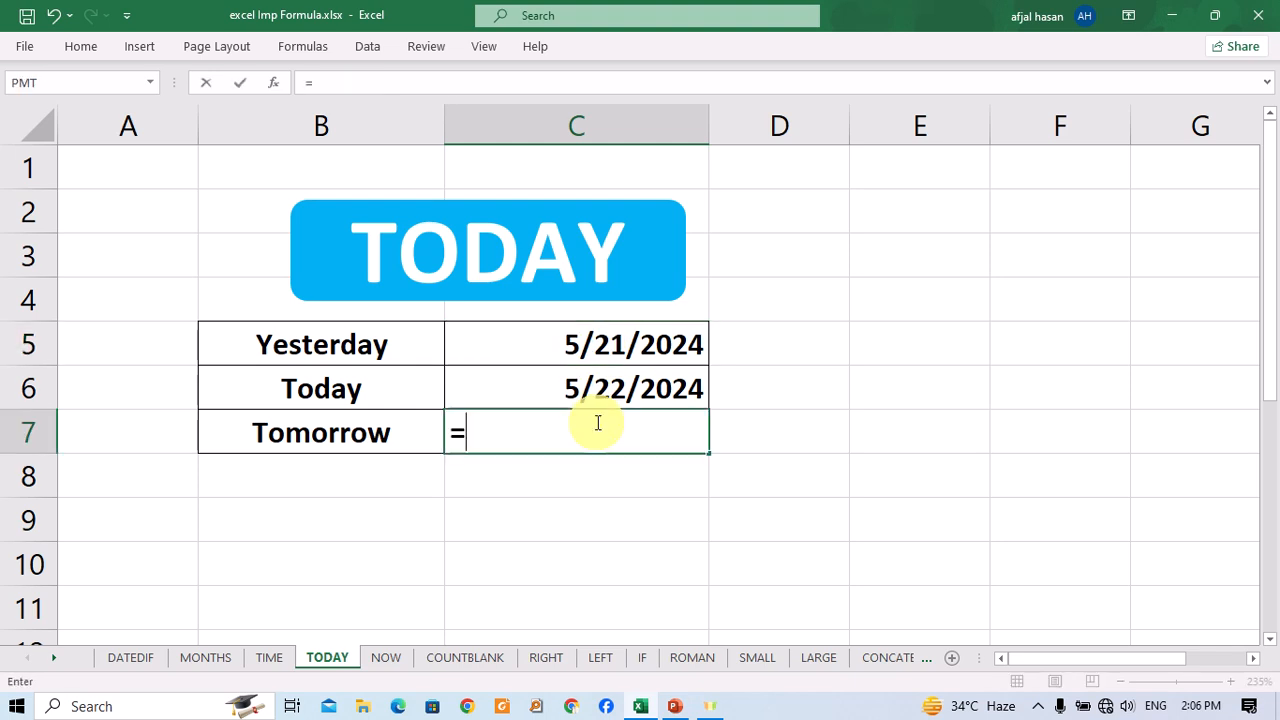
text(today)
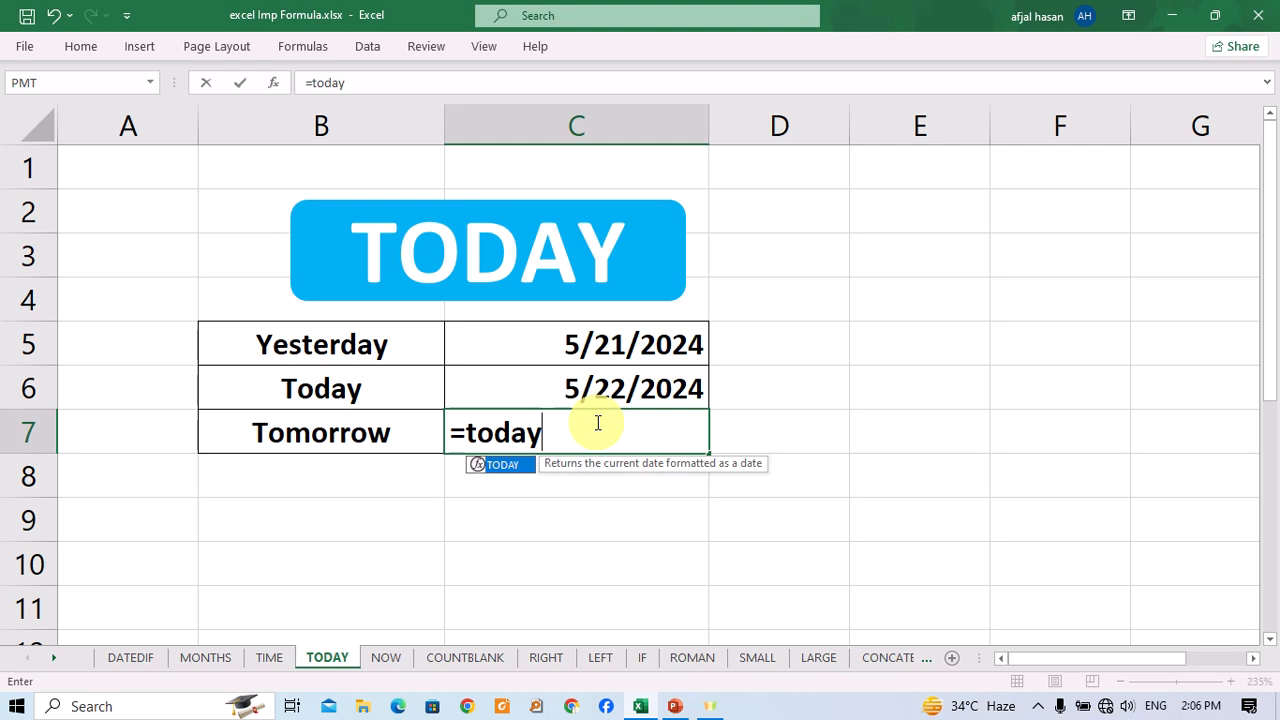
text(())
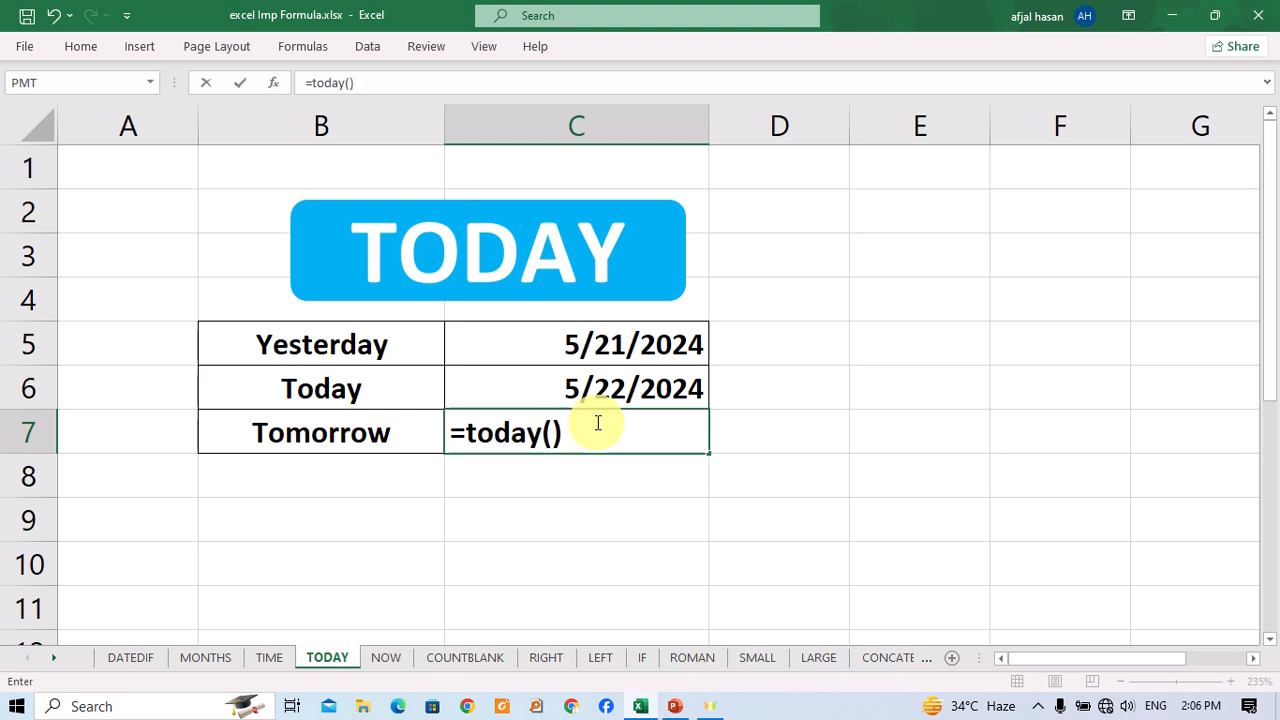
text(+1)
key(Return)
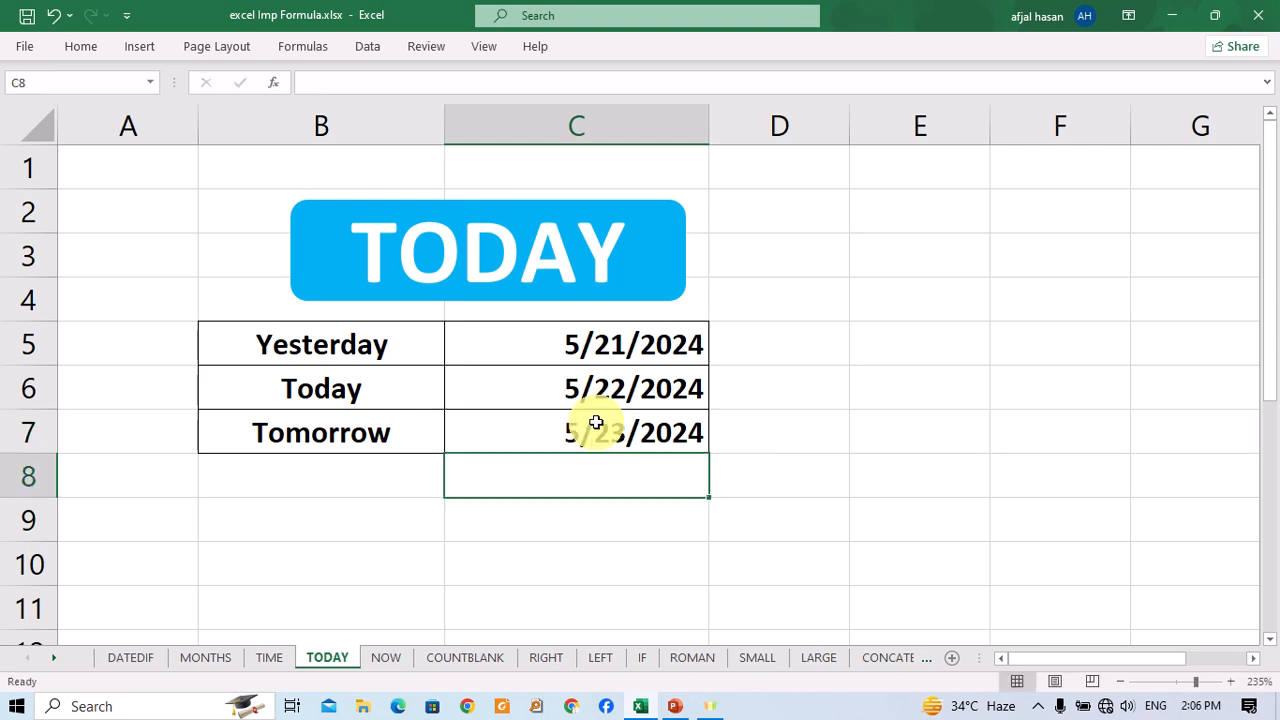
click(596, 423)
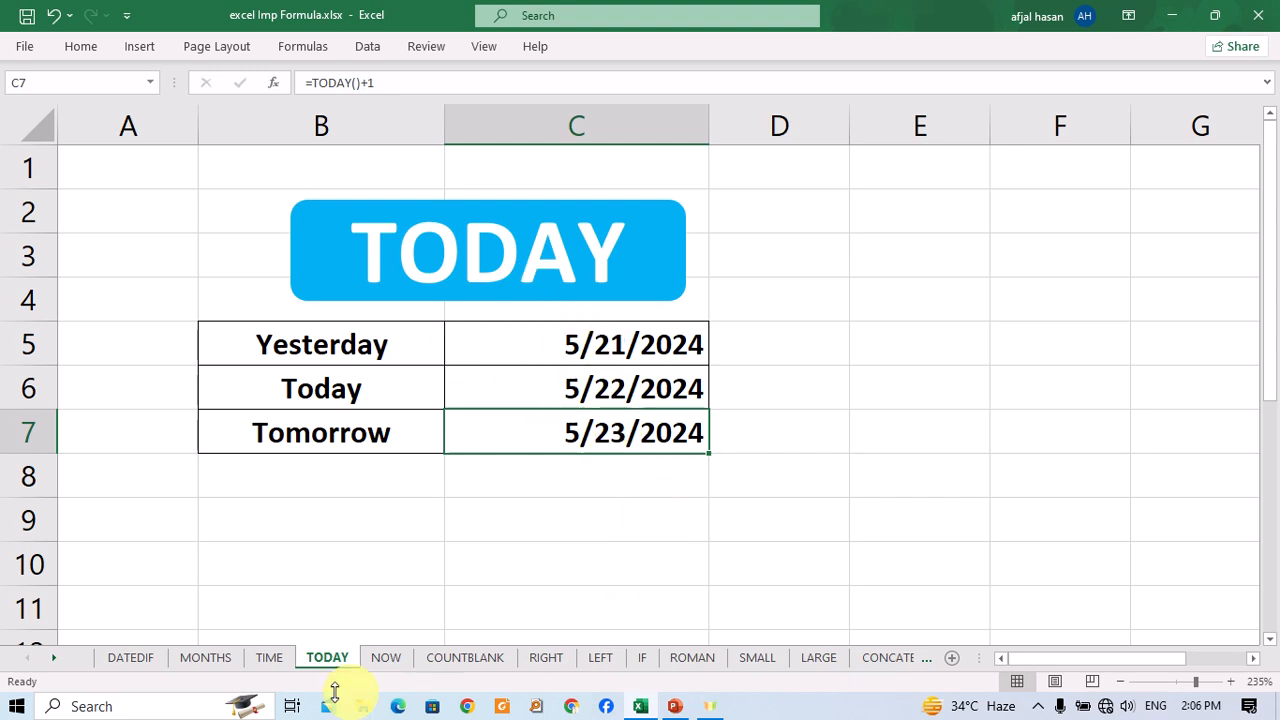
Open the TIME sheet and enter =TIME(2,45,45) in the merged cell B5.
click(270, 657)
click(367, 349)
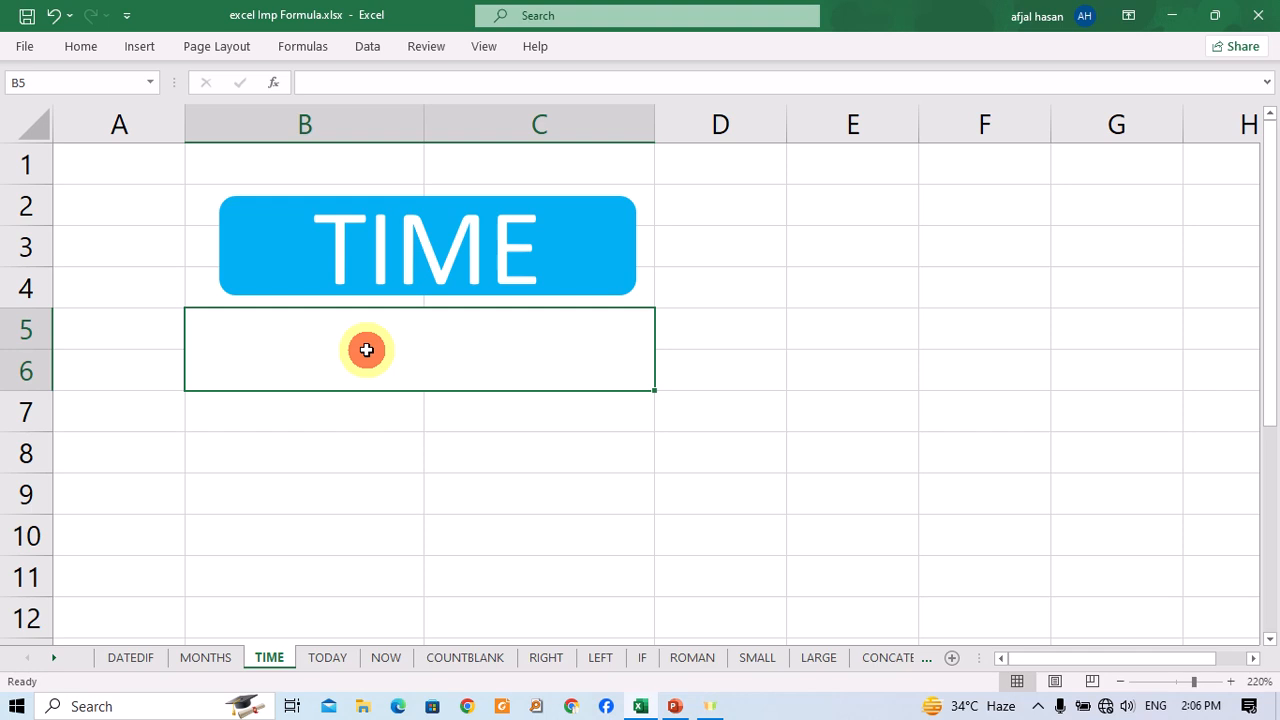
text(=)
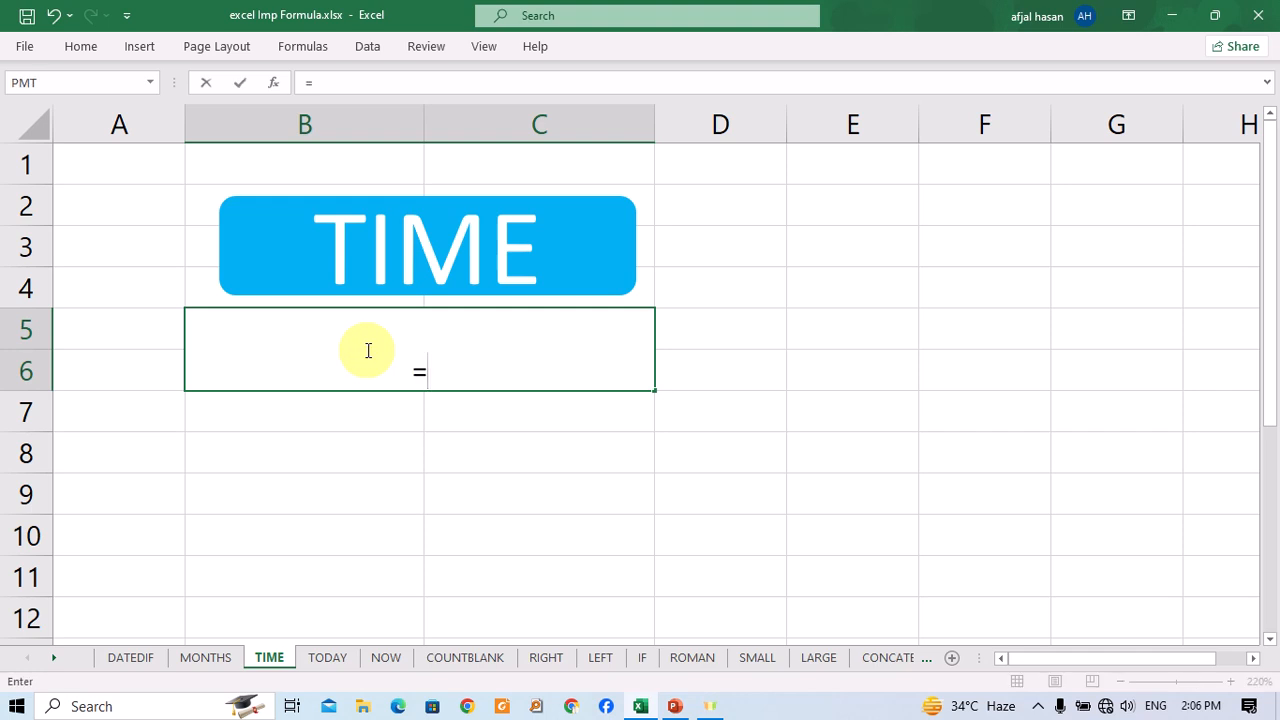
text(timer)
key(BackSpace)
key(Tab)
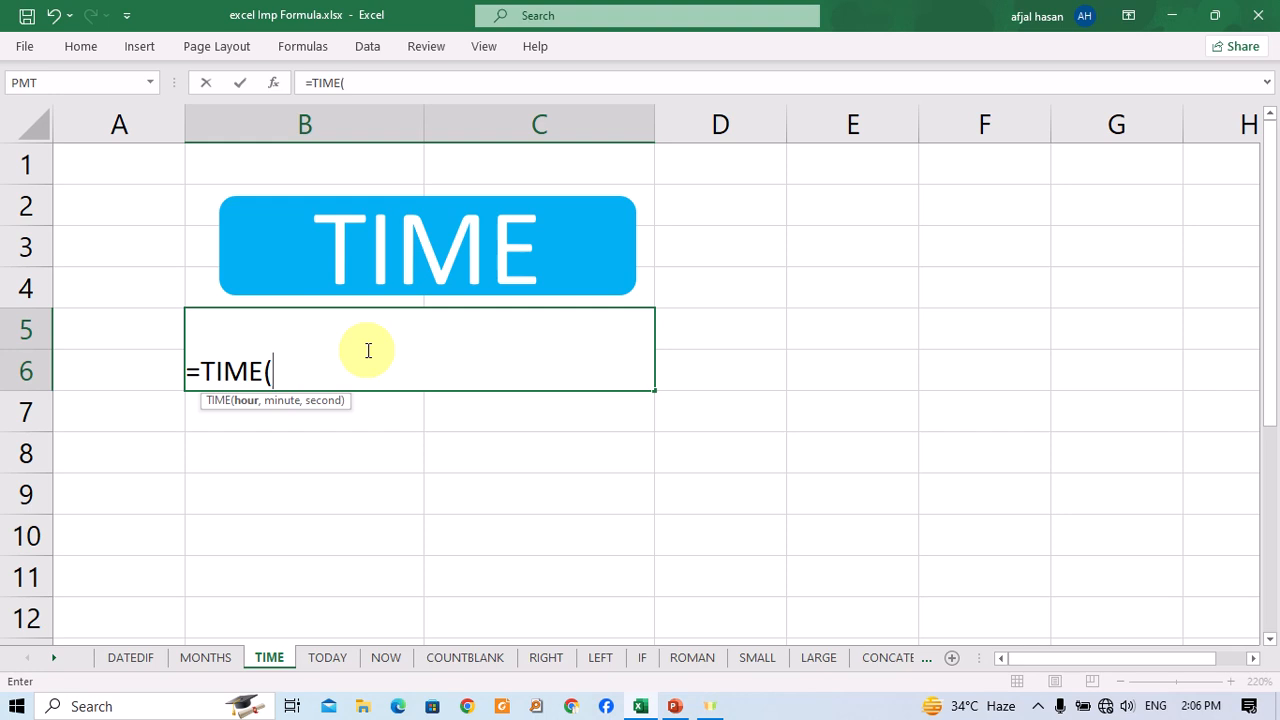
text())
key(Return)
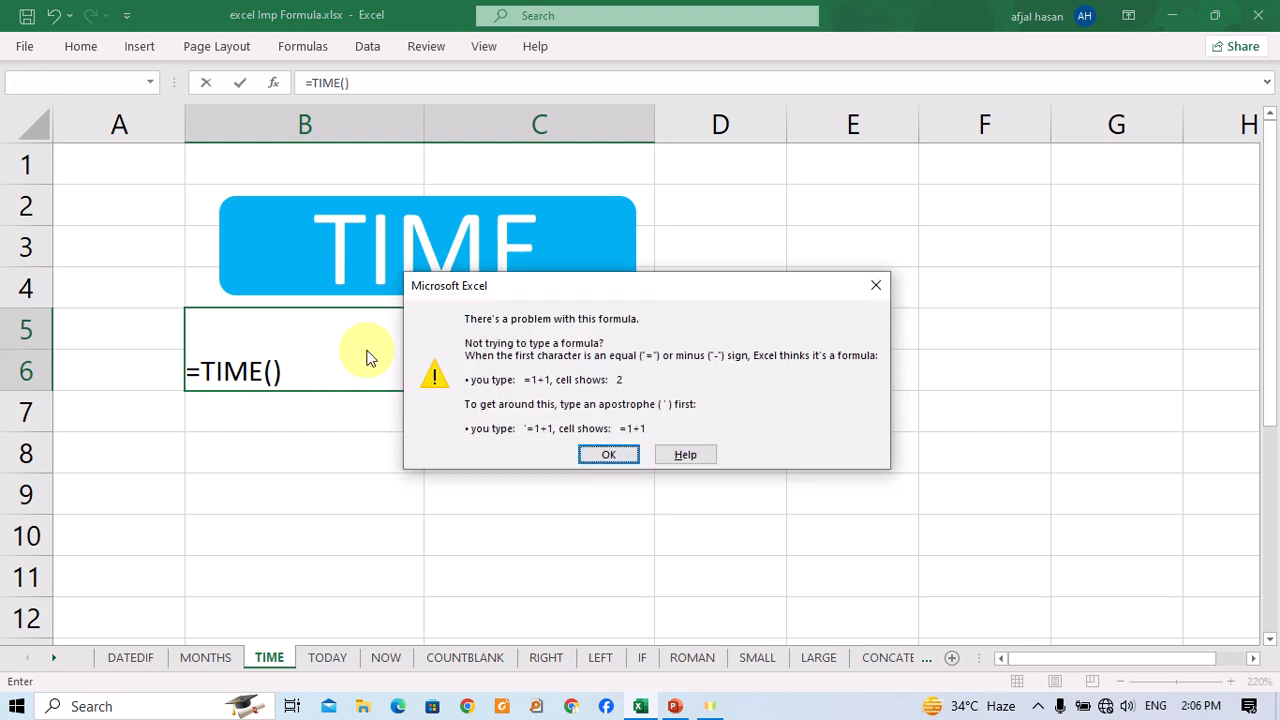
key(Return)
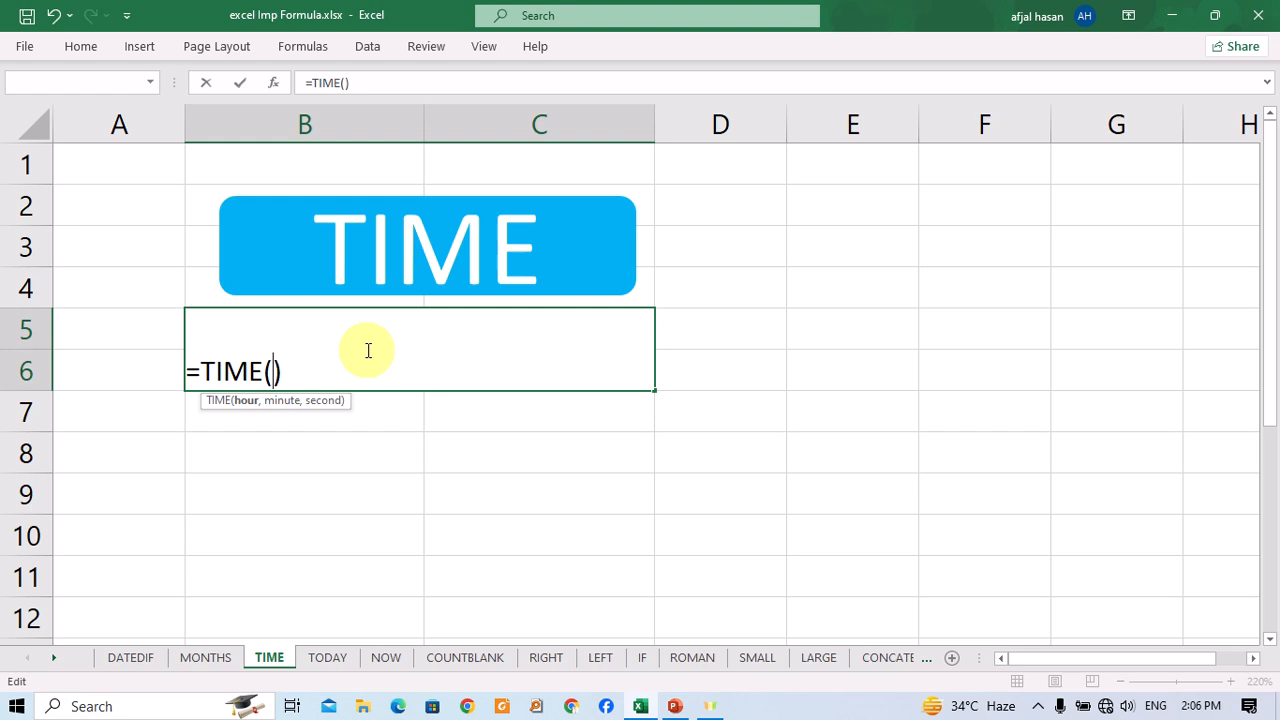
text(2)
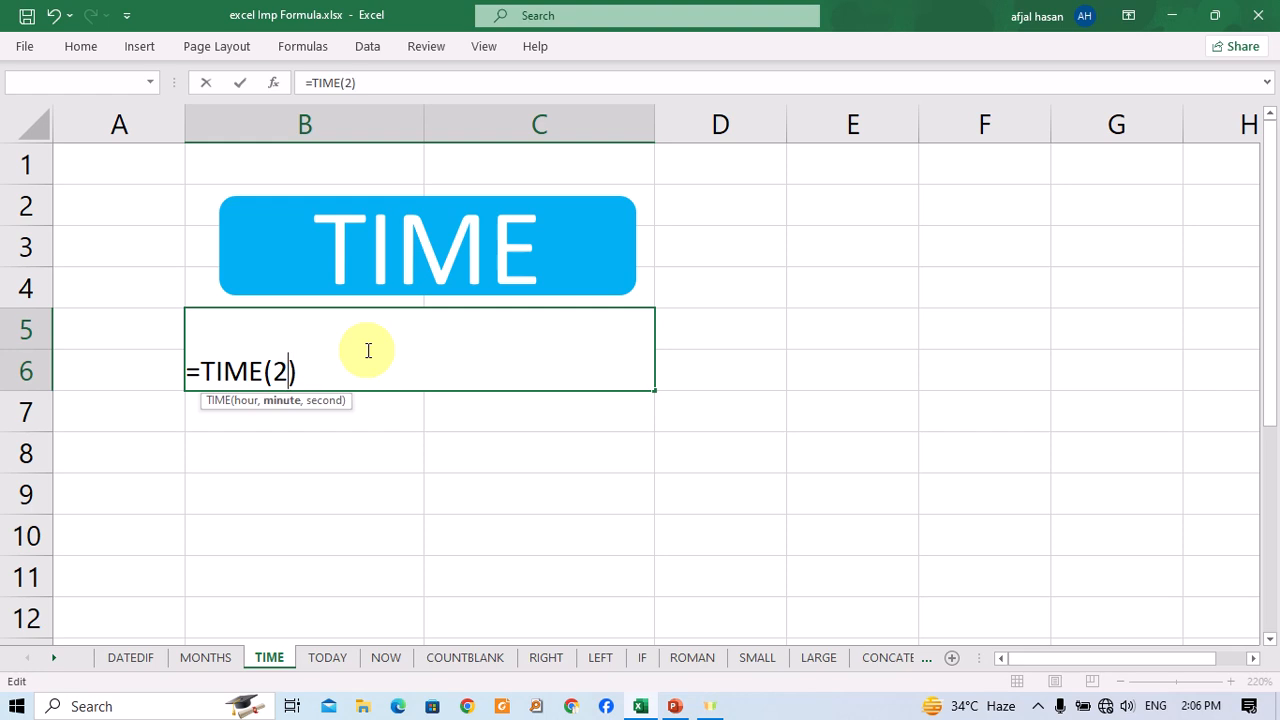
text(,45,45)
key(Return)
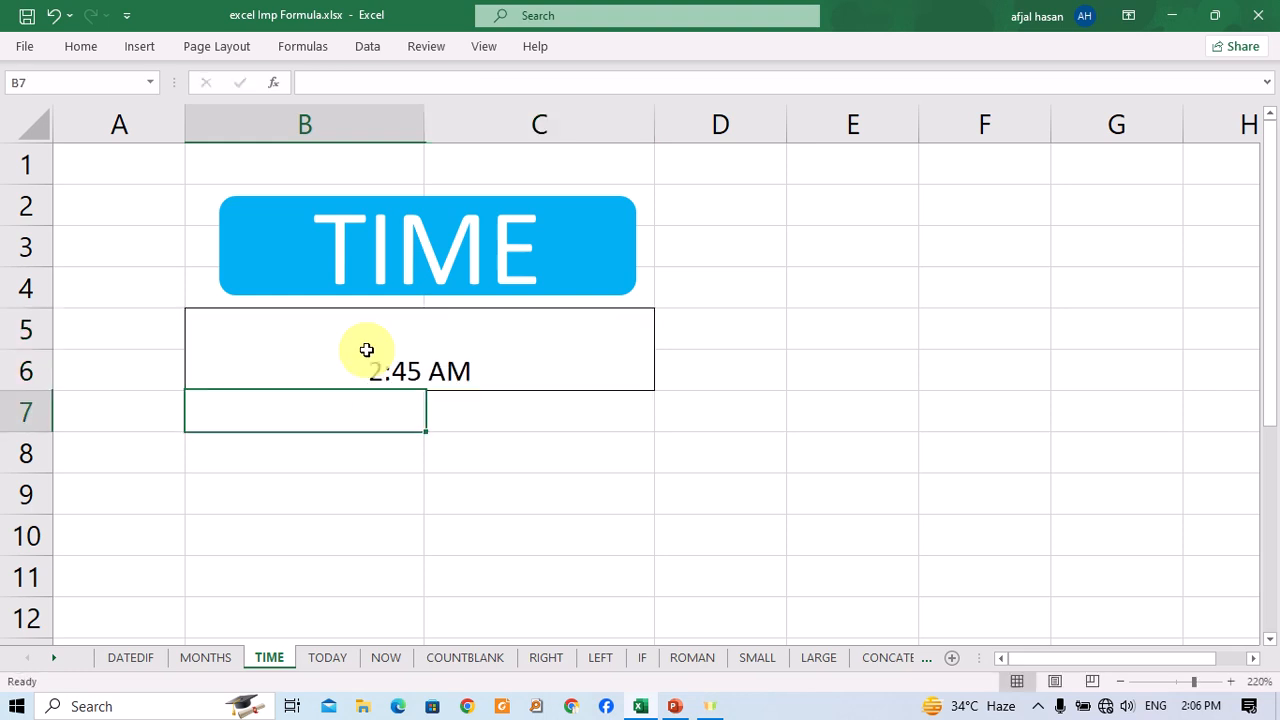
Replace the formula in merged cell B5 with =TIME(14,12,45) for an afternoon time, and reselect that cell.
click(367, 349)
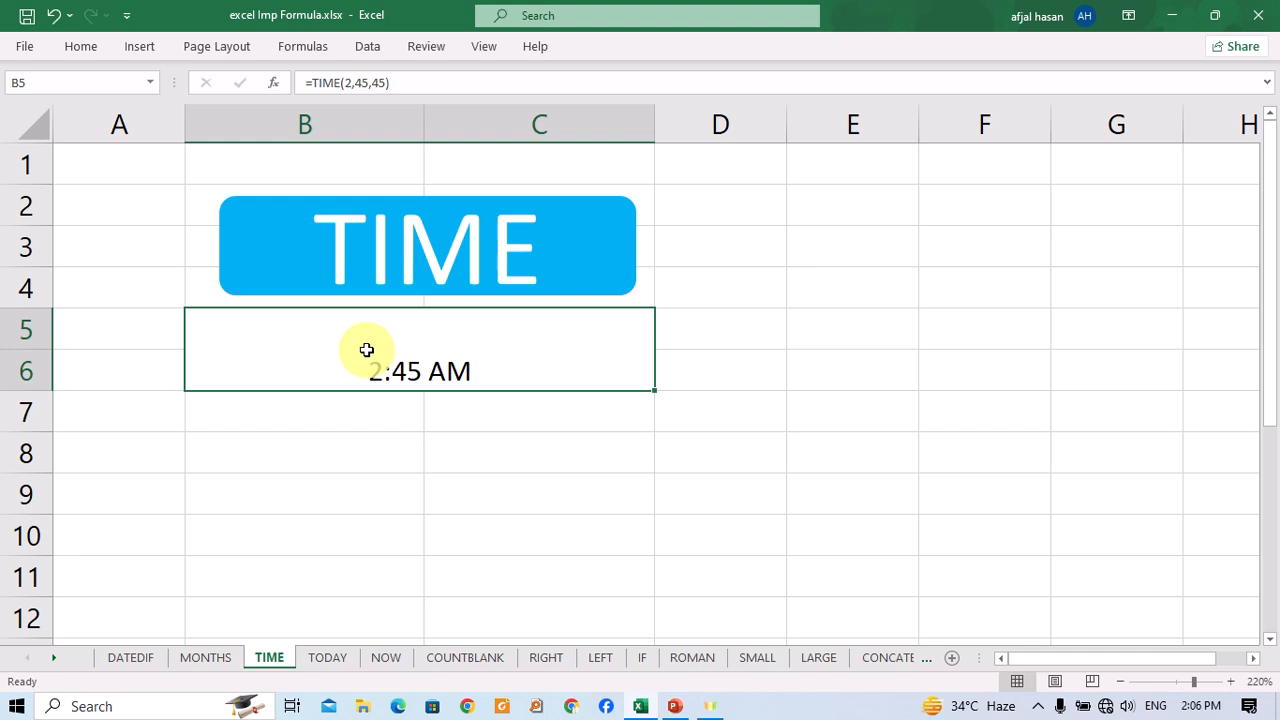
key(Delete)
text(=time)
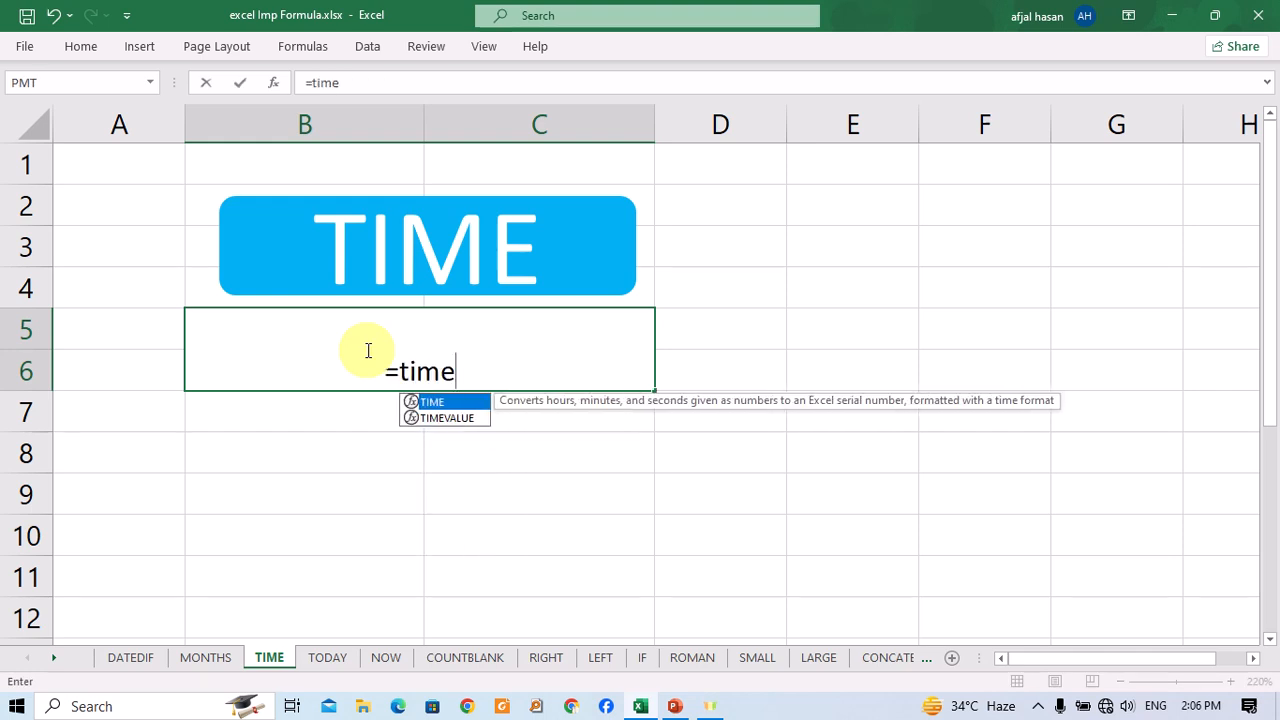
key(Tab)
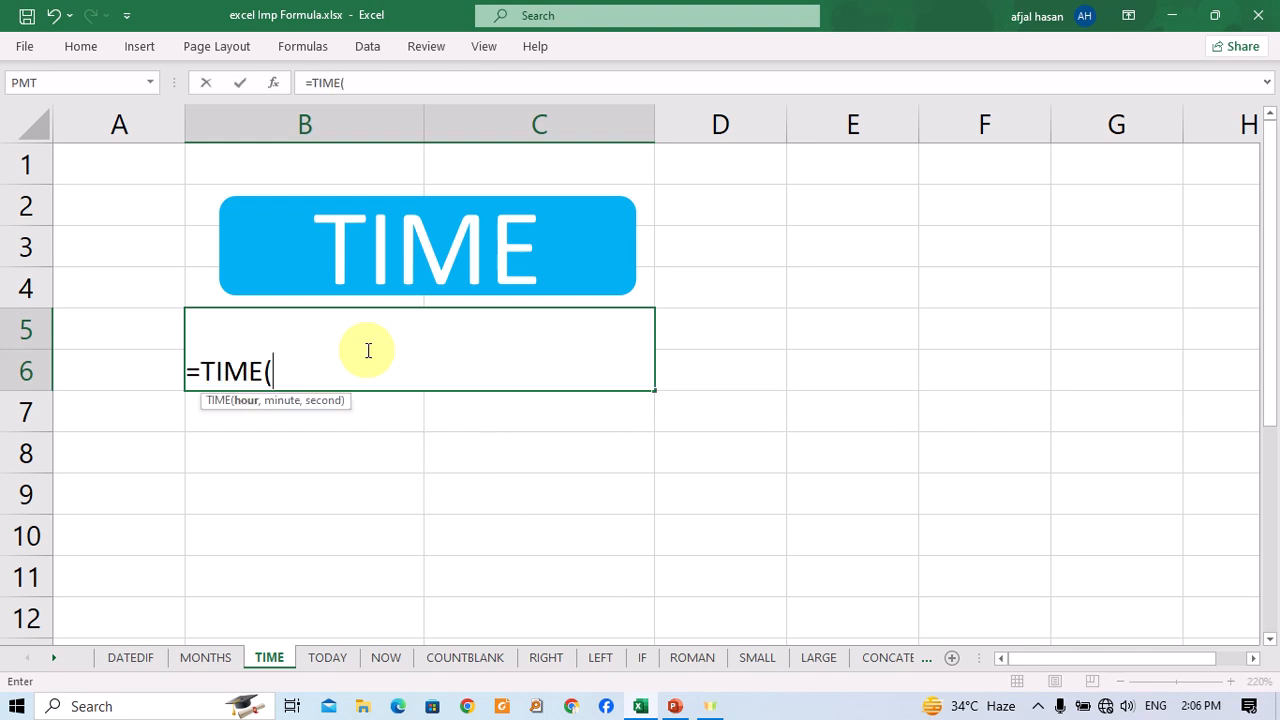
text(14,)
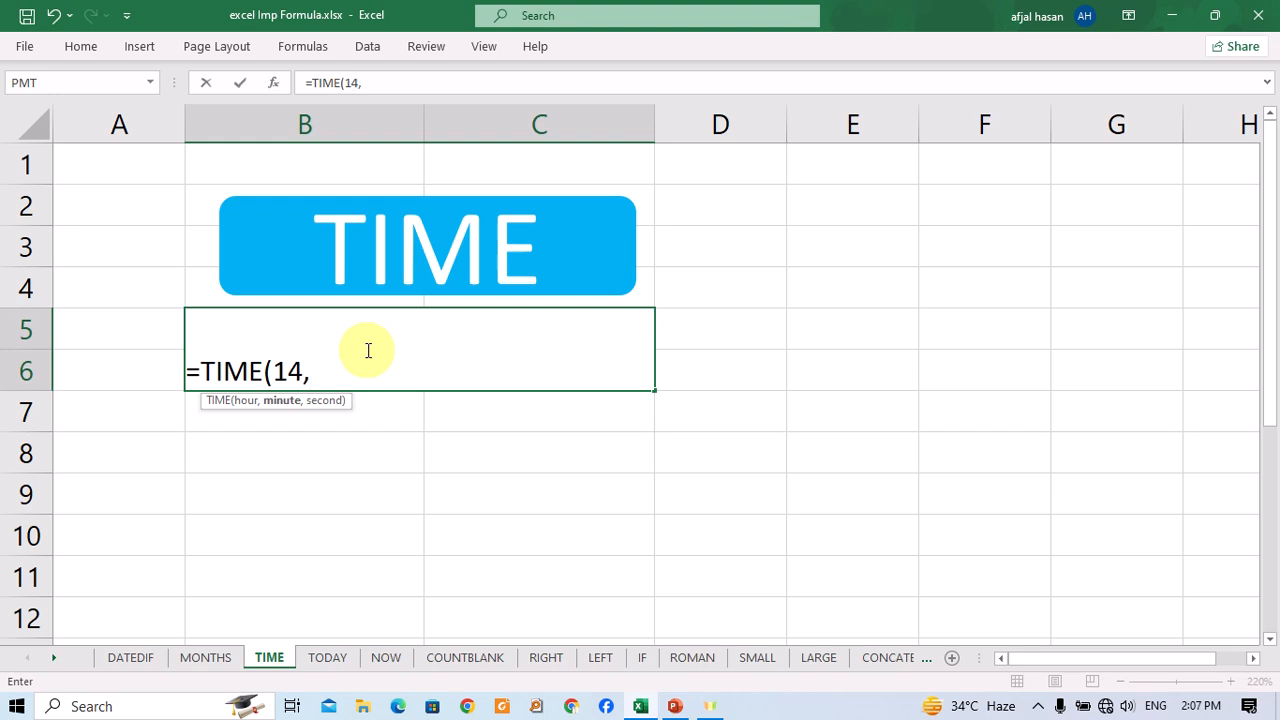
text(12,45)
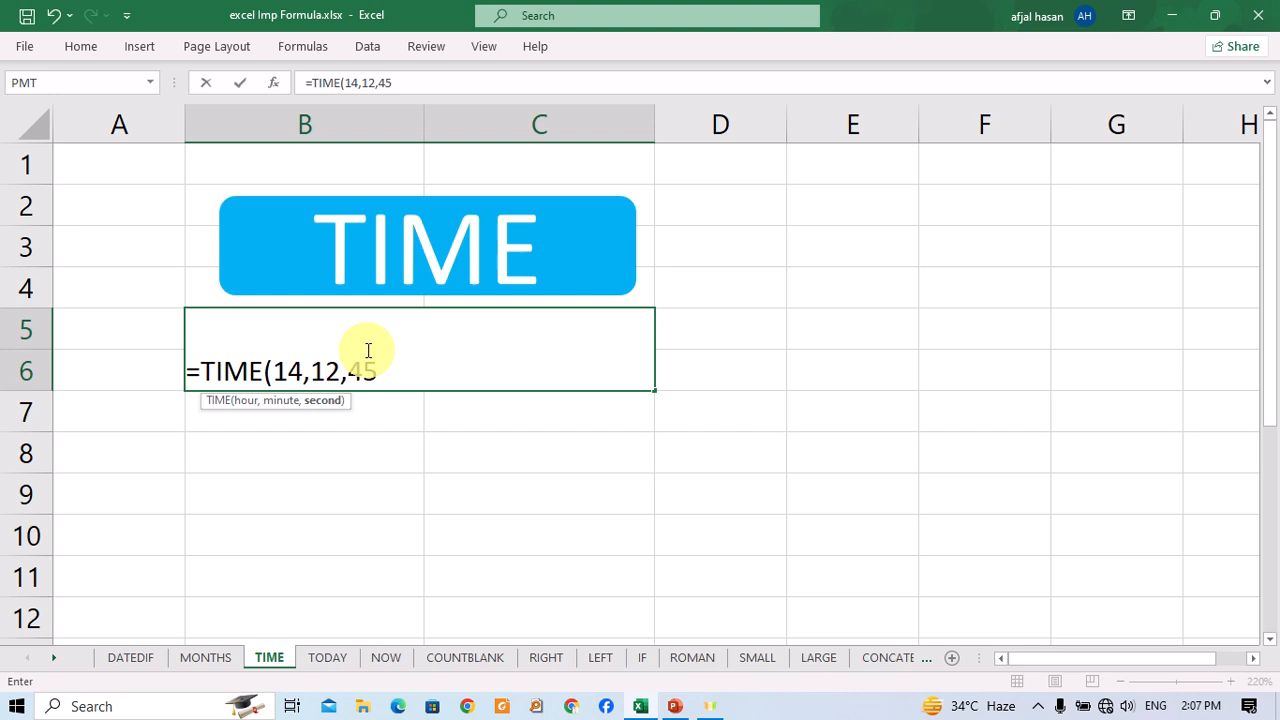
key(Return)
click(367, 350)
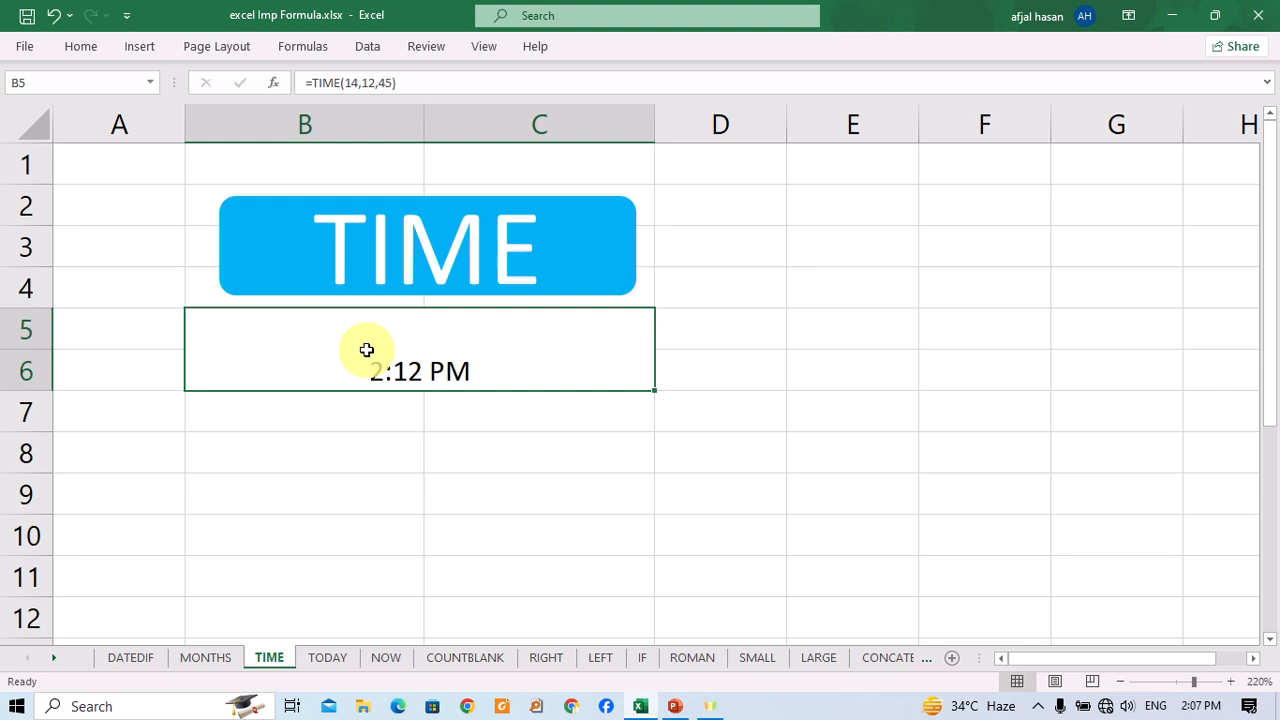
Open the MONTHS sheet and try entering =months in C8 under the Months header.
click(228, 665)
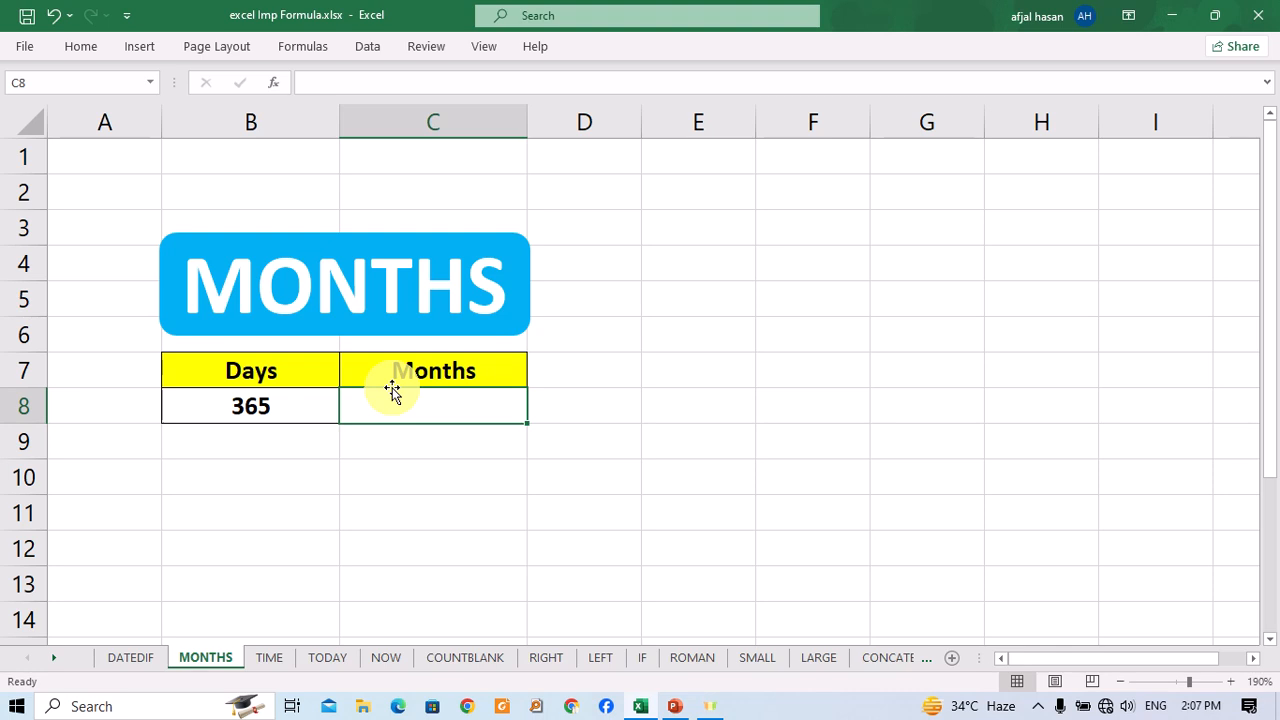
text(=)
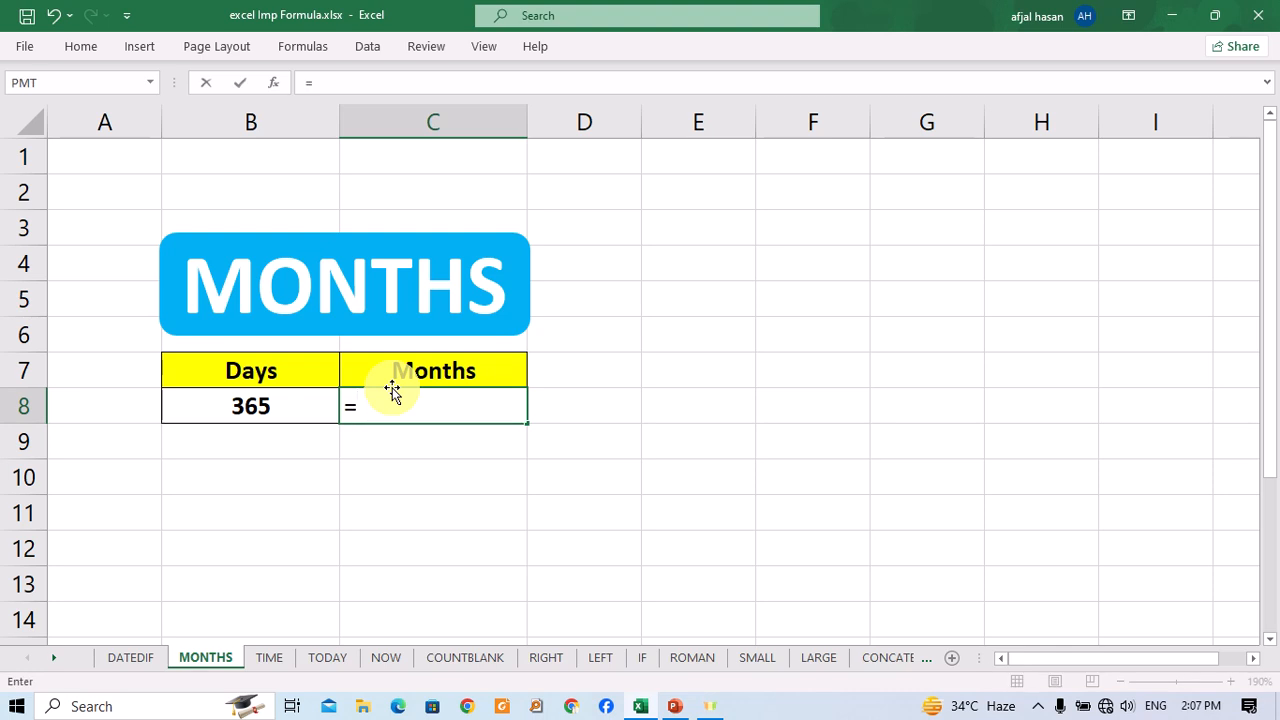
text(mo)
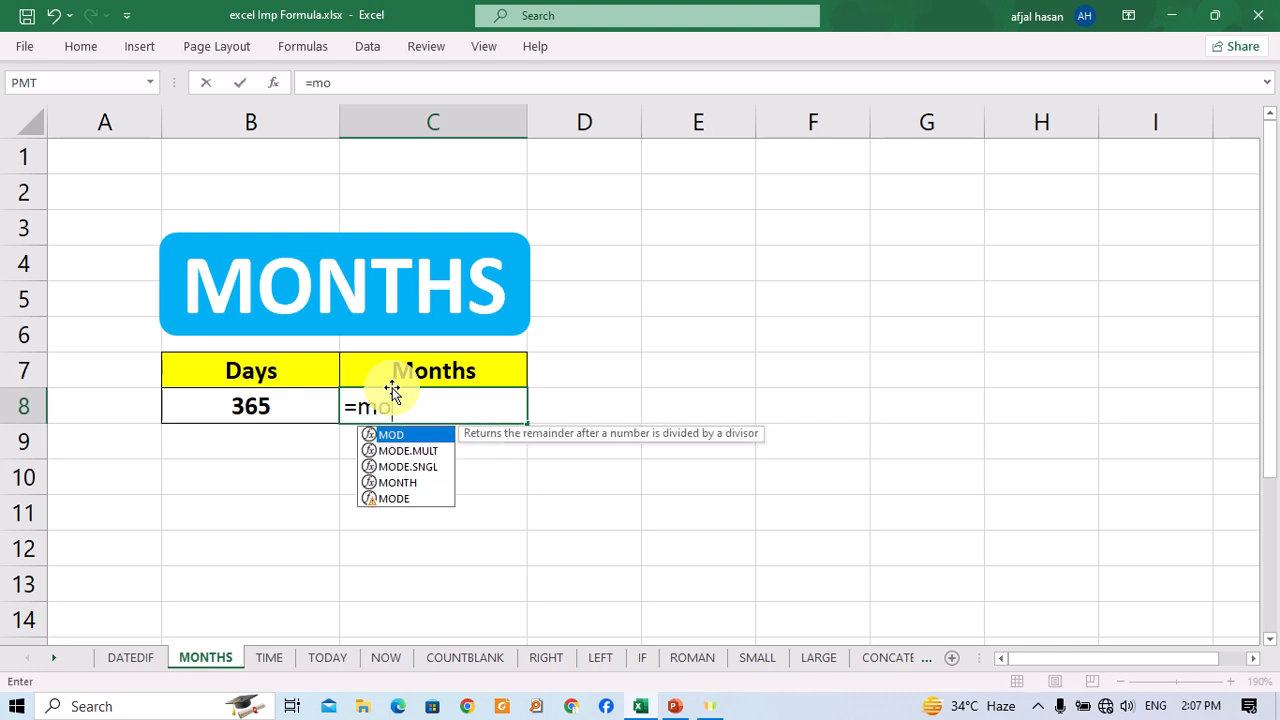
text(nt)
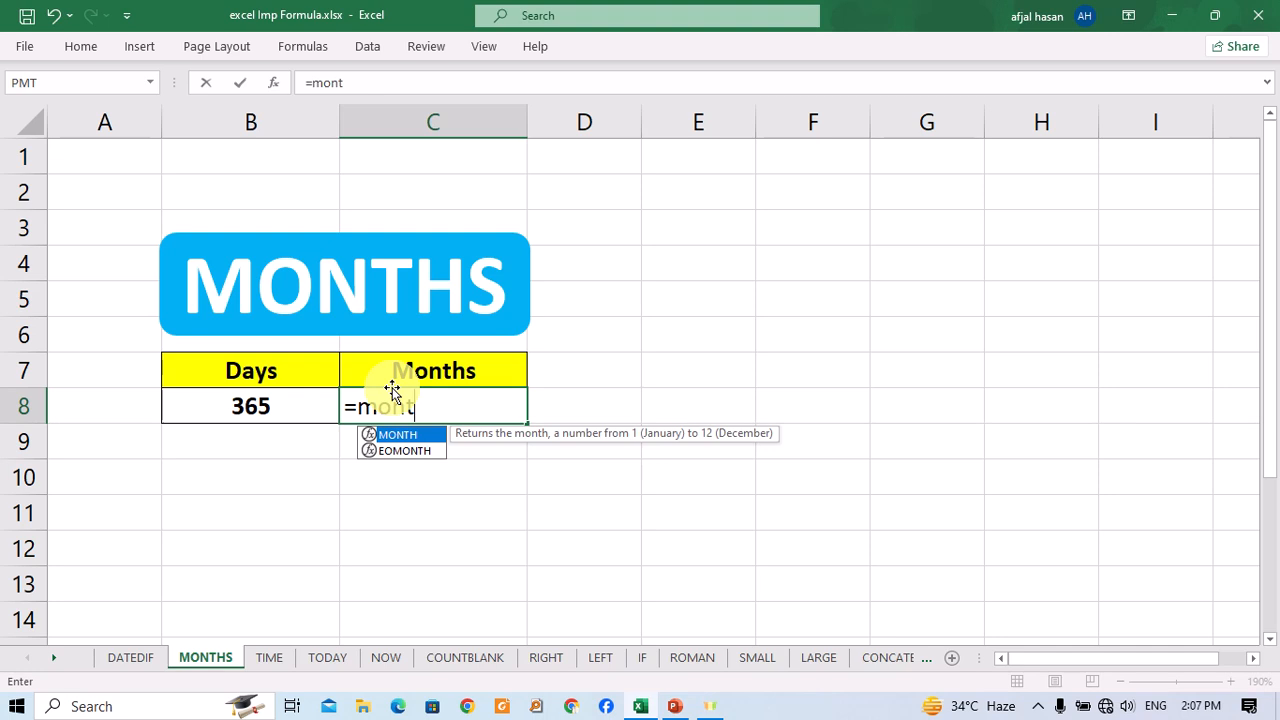
text(hs)
key(Tab)
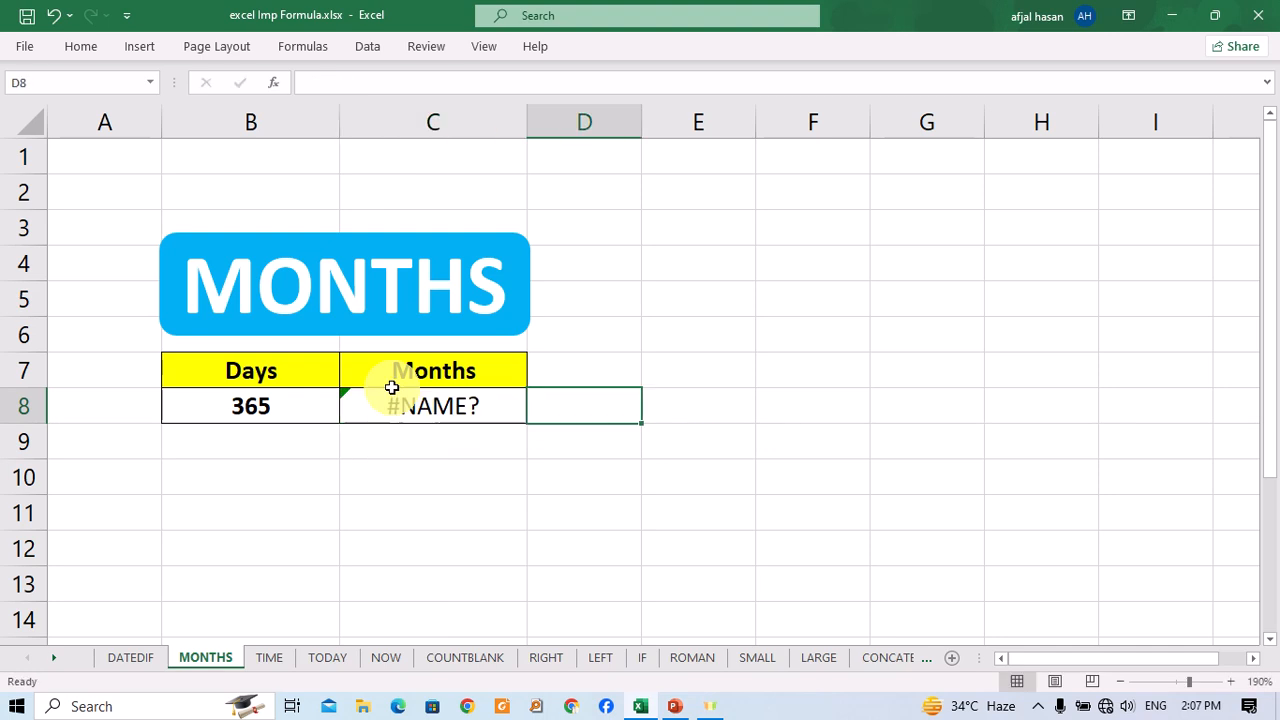
Replace the entry in C8 with =MONTH(B8), referencing the Days value, and reselect the cell.
click(391, 388)
key(Delete)
text(=)
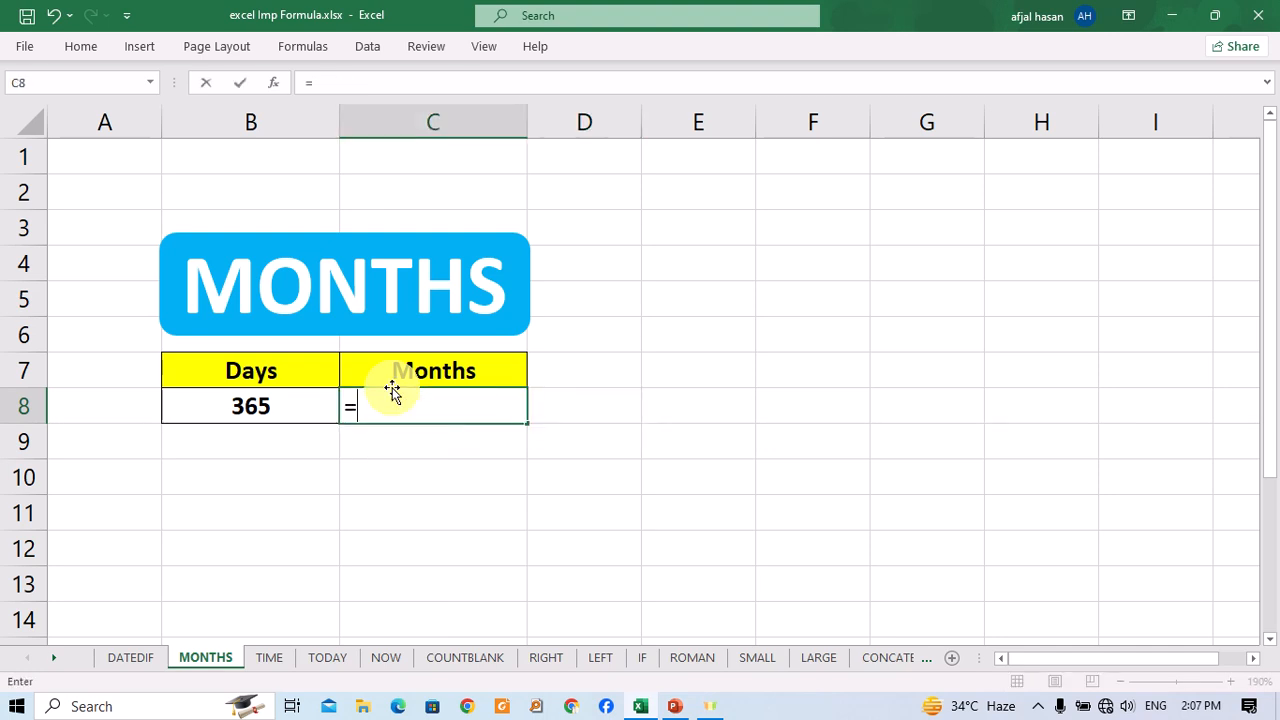
text(mobt)
key(BackSpace)
key(BackSpace)
text(nt)
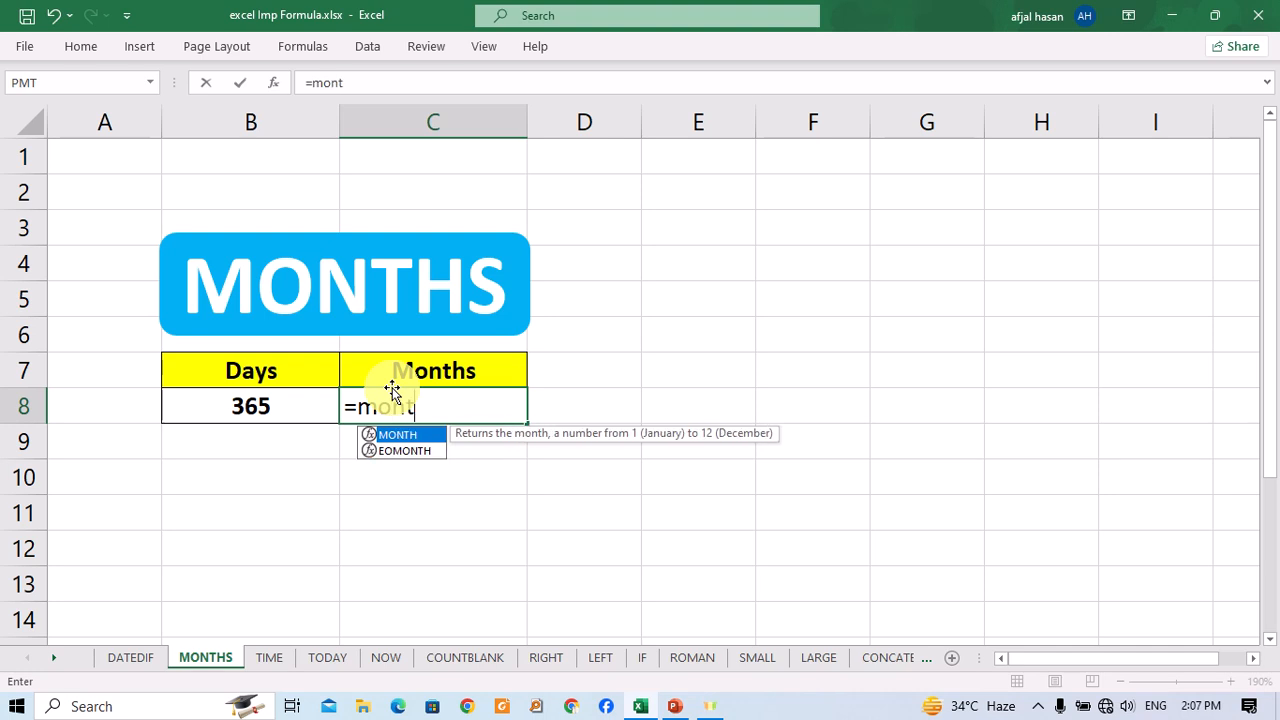
text(hs)
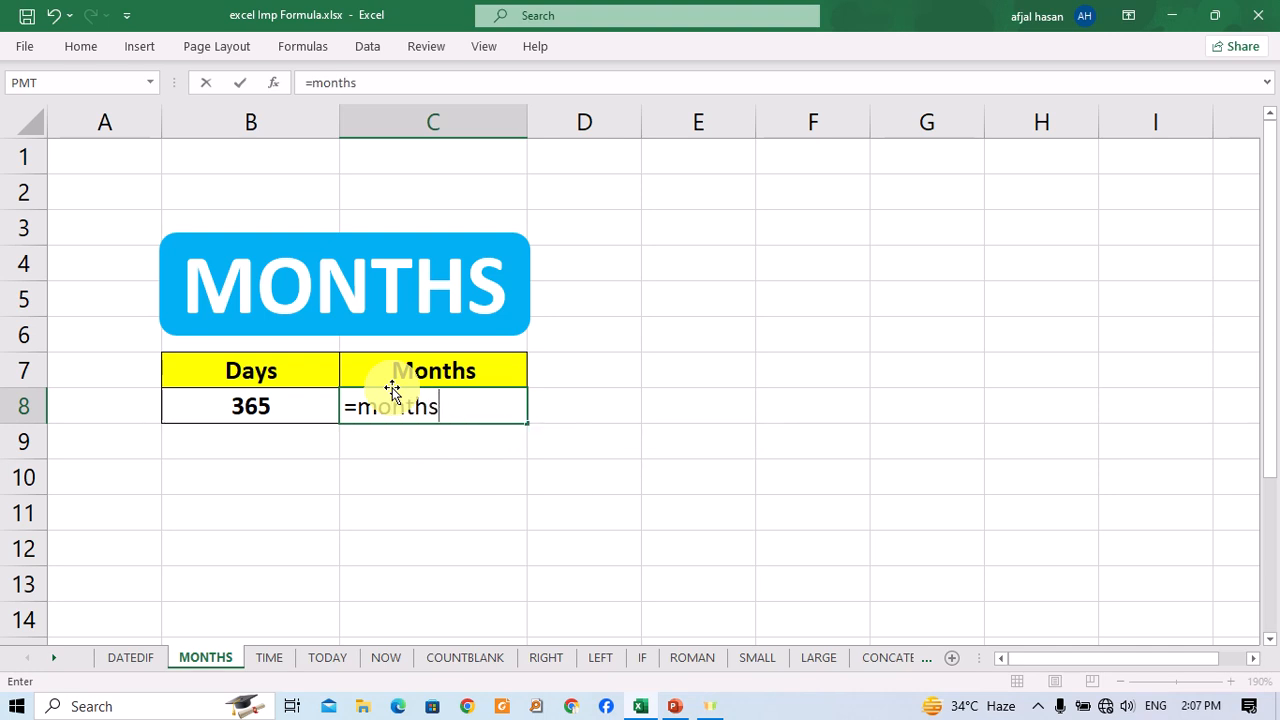
key(BackSpace)
key(Tab)
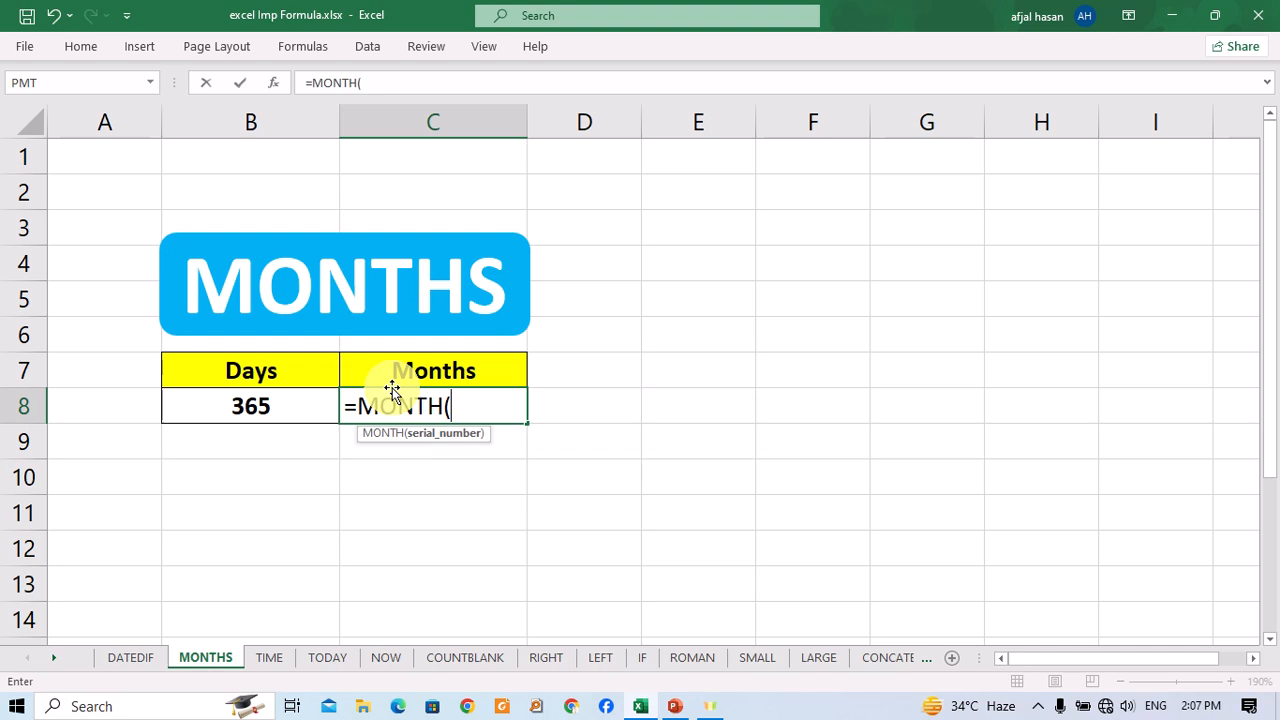
click(240, 400)
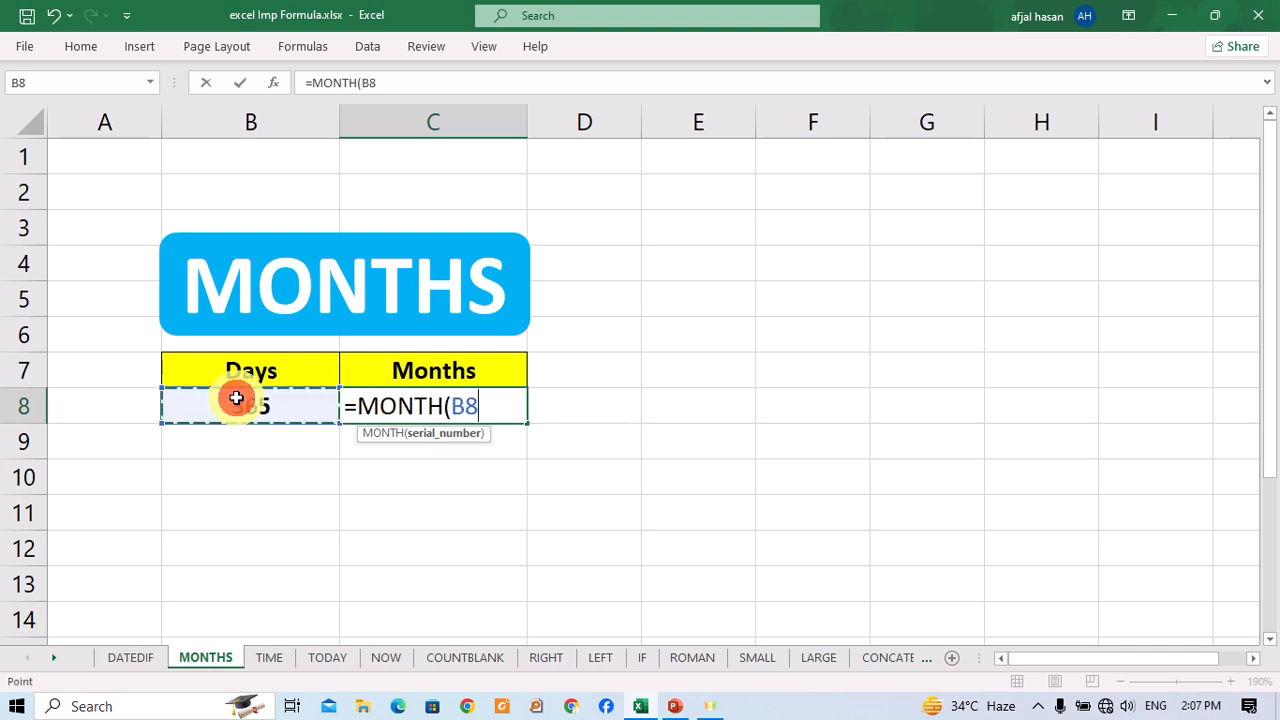
text())
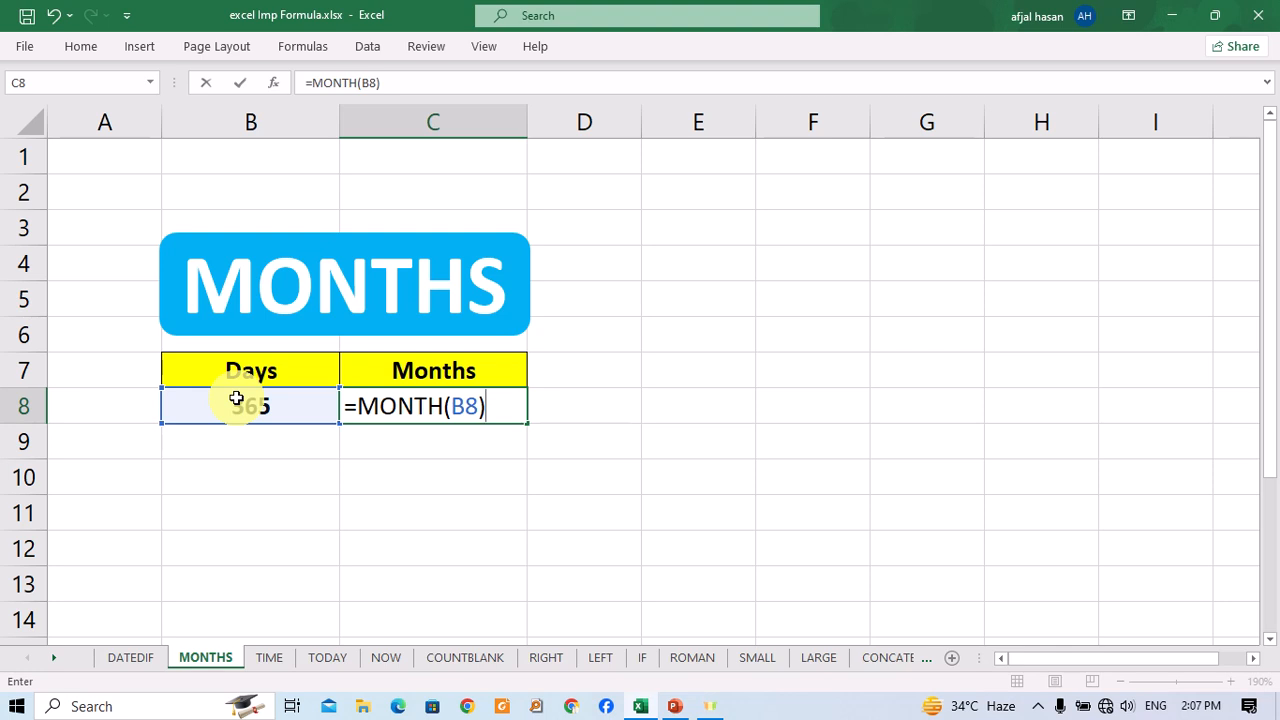
key(Return)
key(Up)
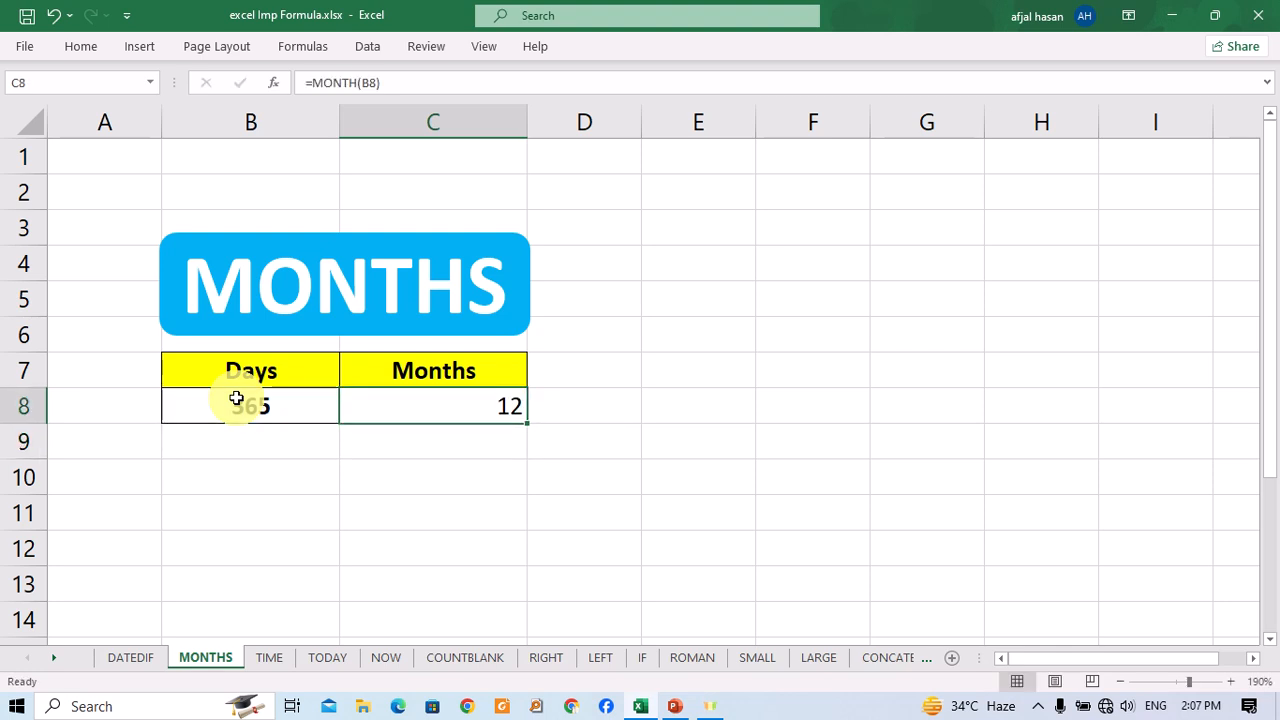
Open the DATEDIF sheet and try entering =datedif without arguments in C7 beside the Year label.
click(130, 656)
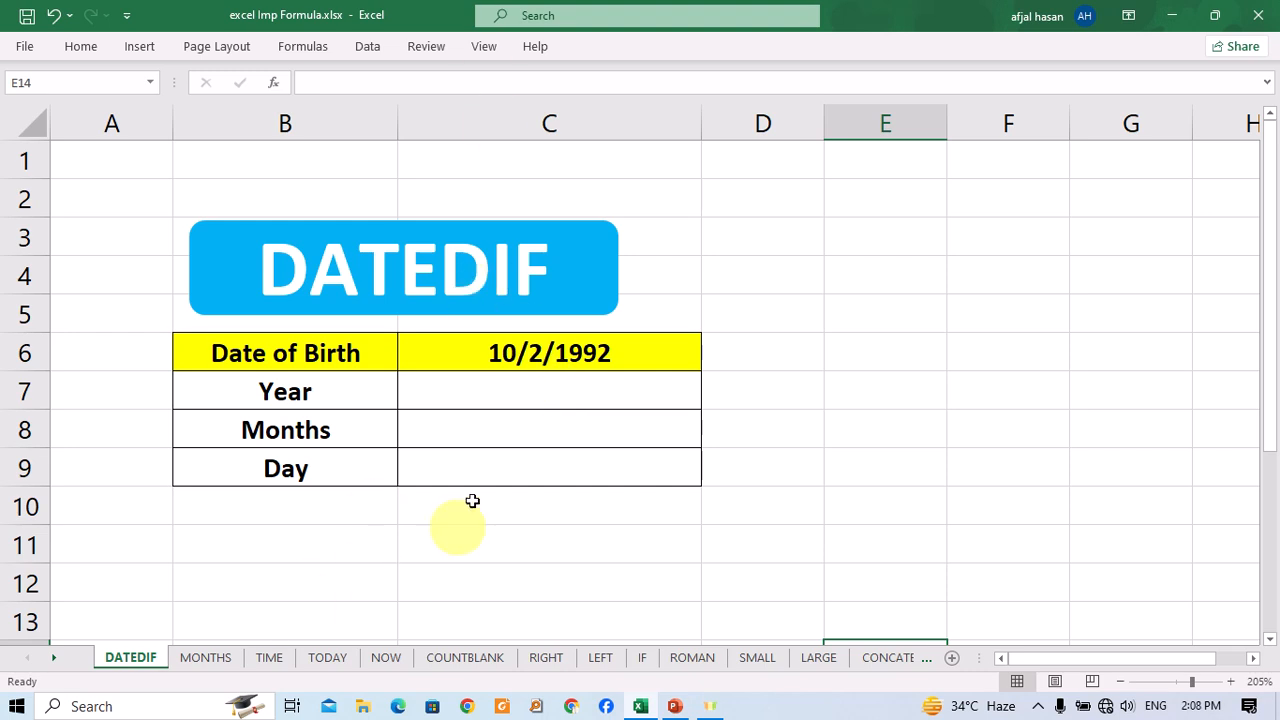
click(444, 399)
text(=)
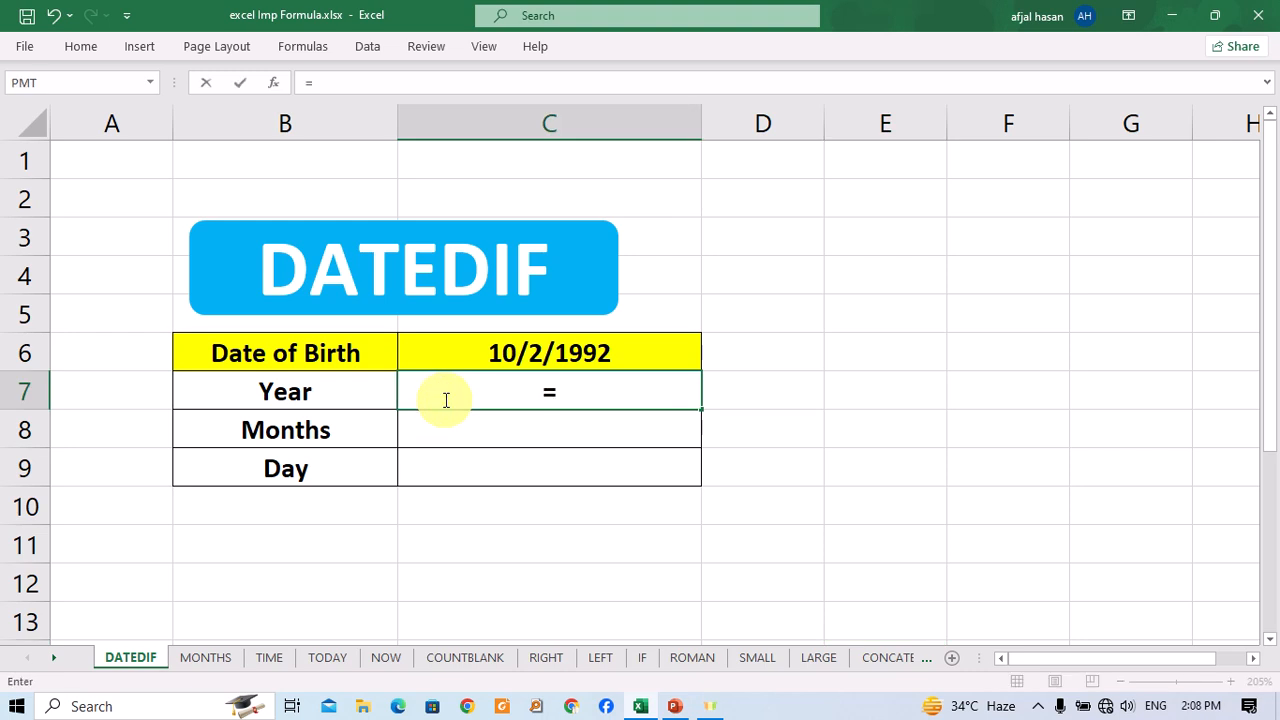
text(date)
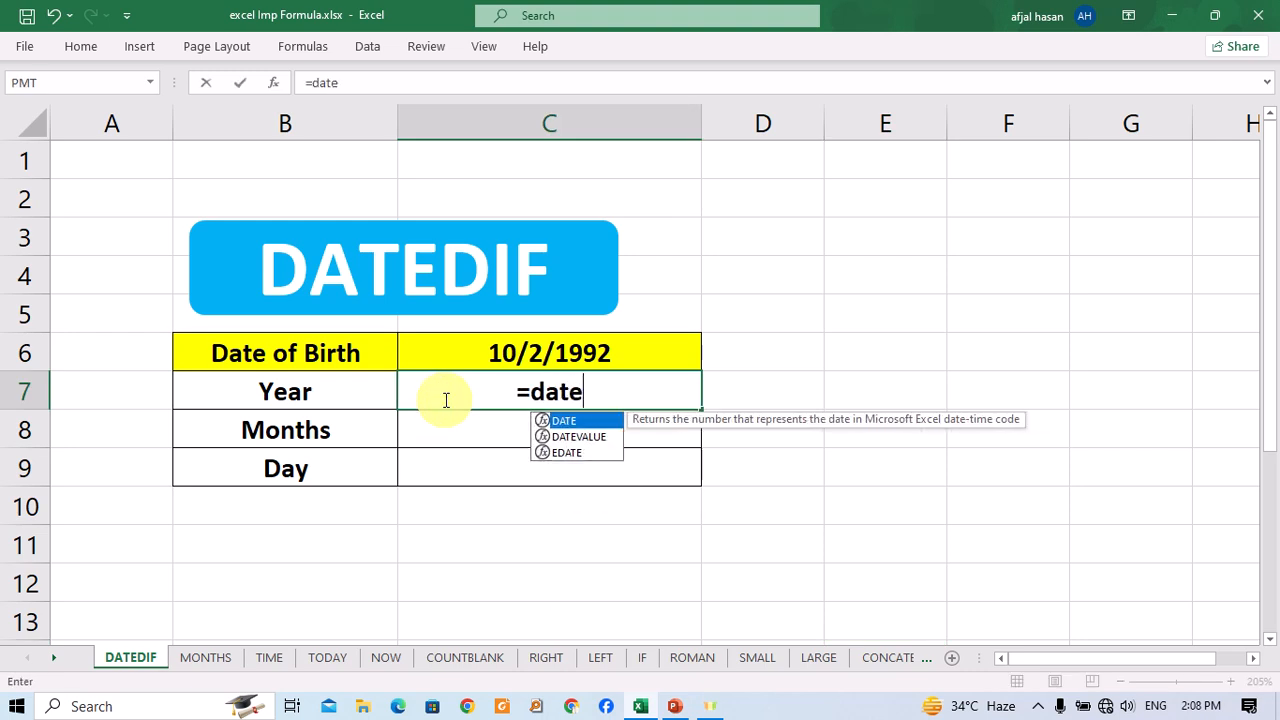
text(dif)
key(Tab)
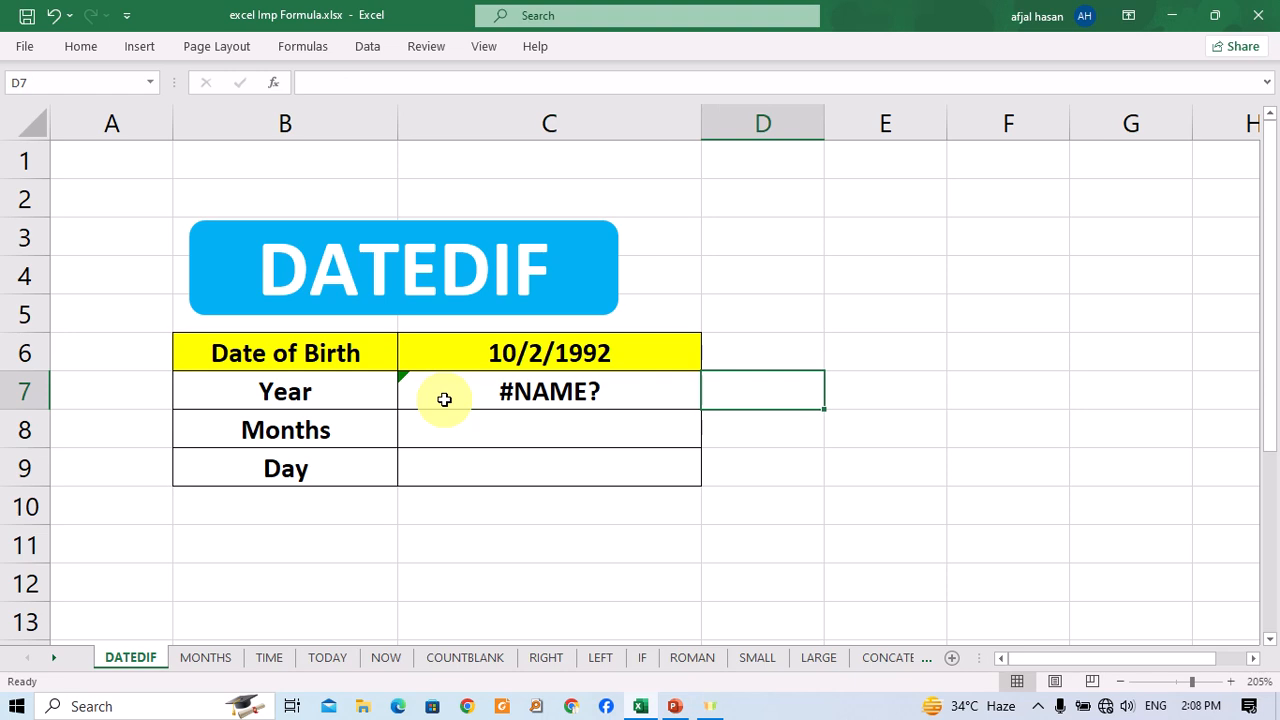
Replace the entry in C7 beside Year with =DATEDIF(C6,TODAY(),"Y"), referencing the date of birth cell, and reselect C7.
click(444, 399)
key(Delete)
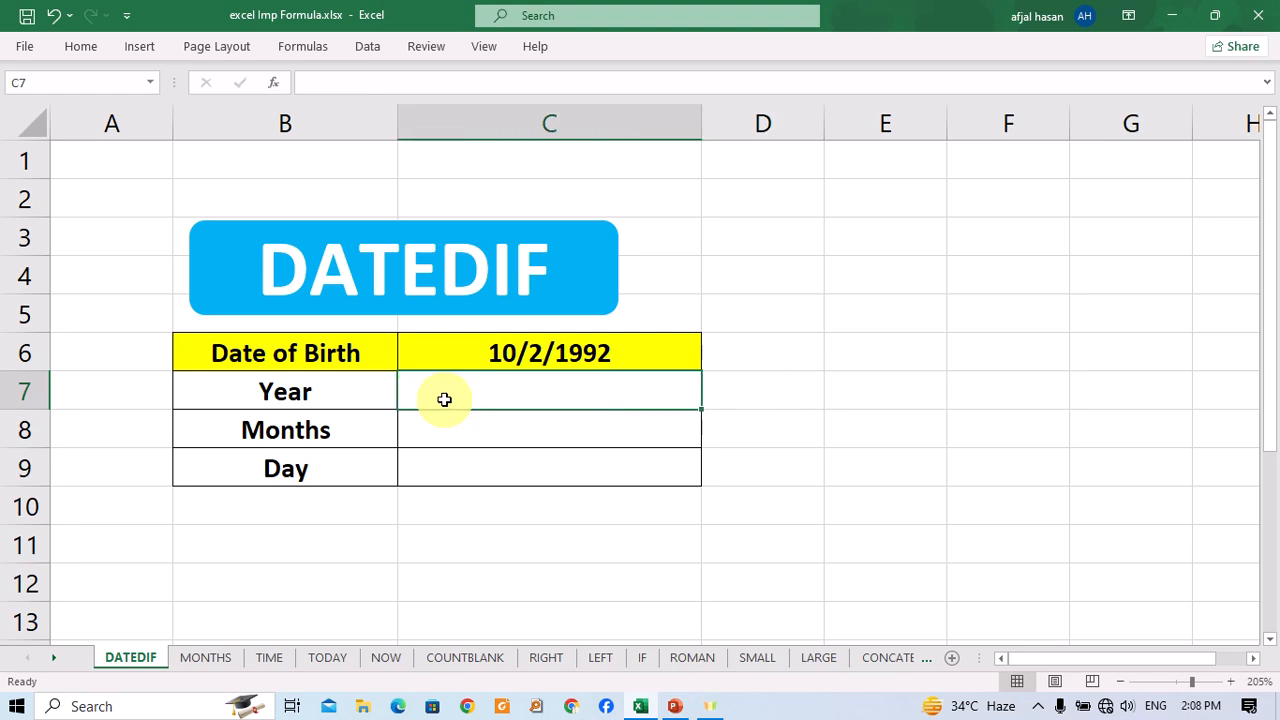
text(=date)
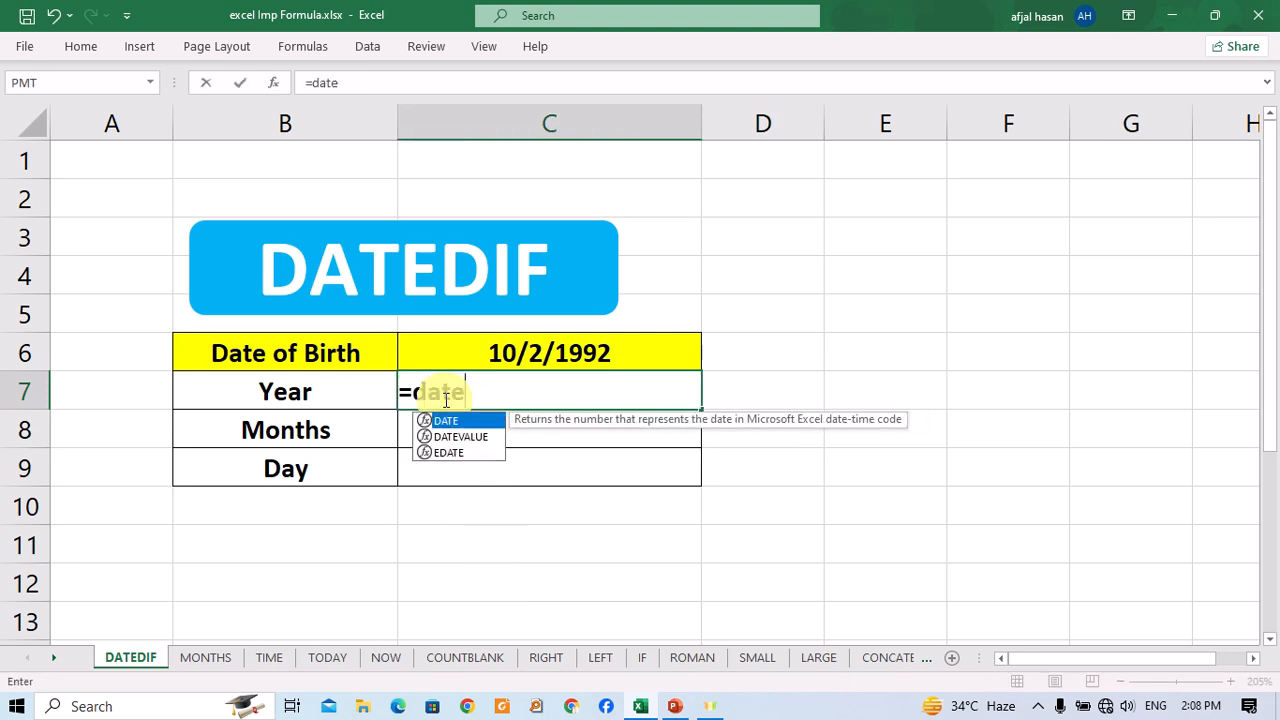
text(dif)
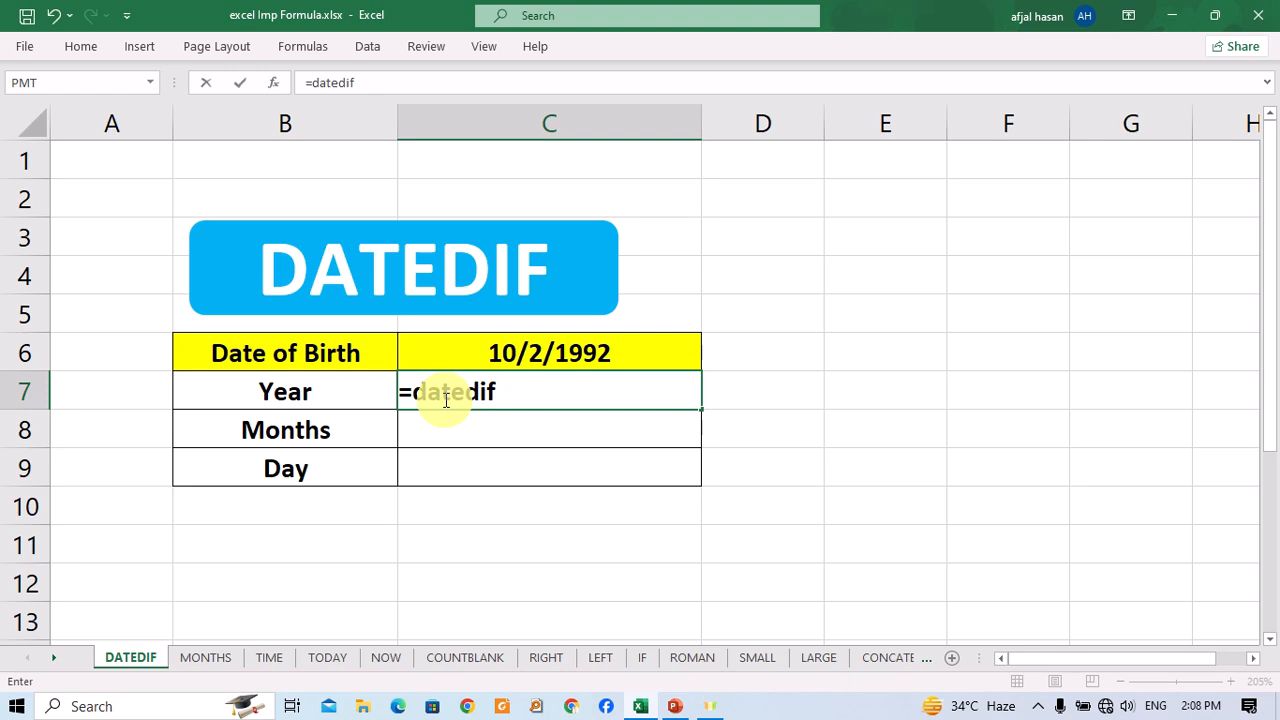
text(()
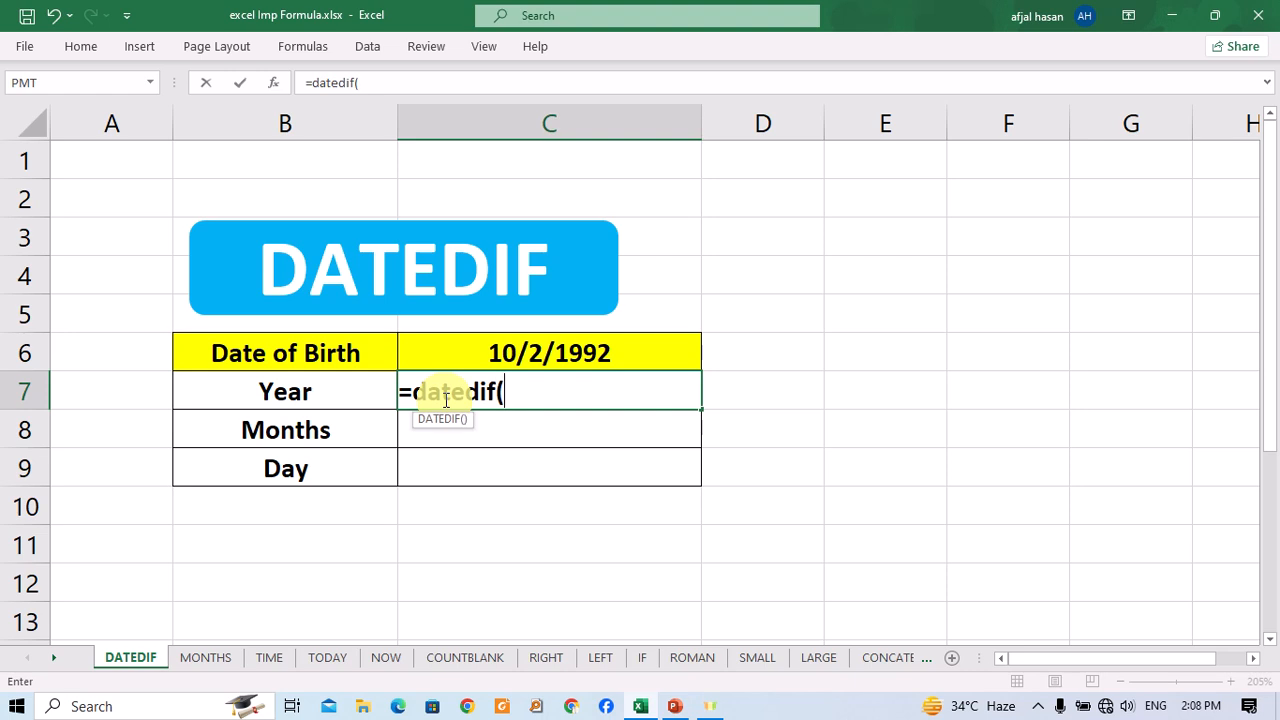
click(505, 352)
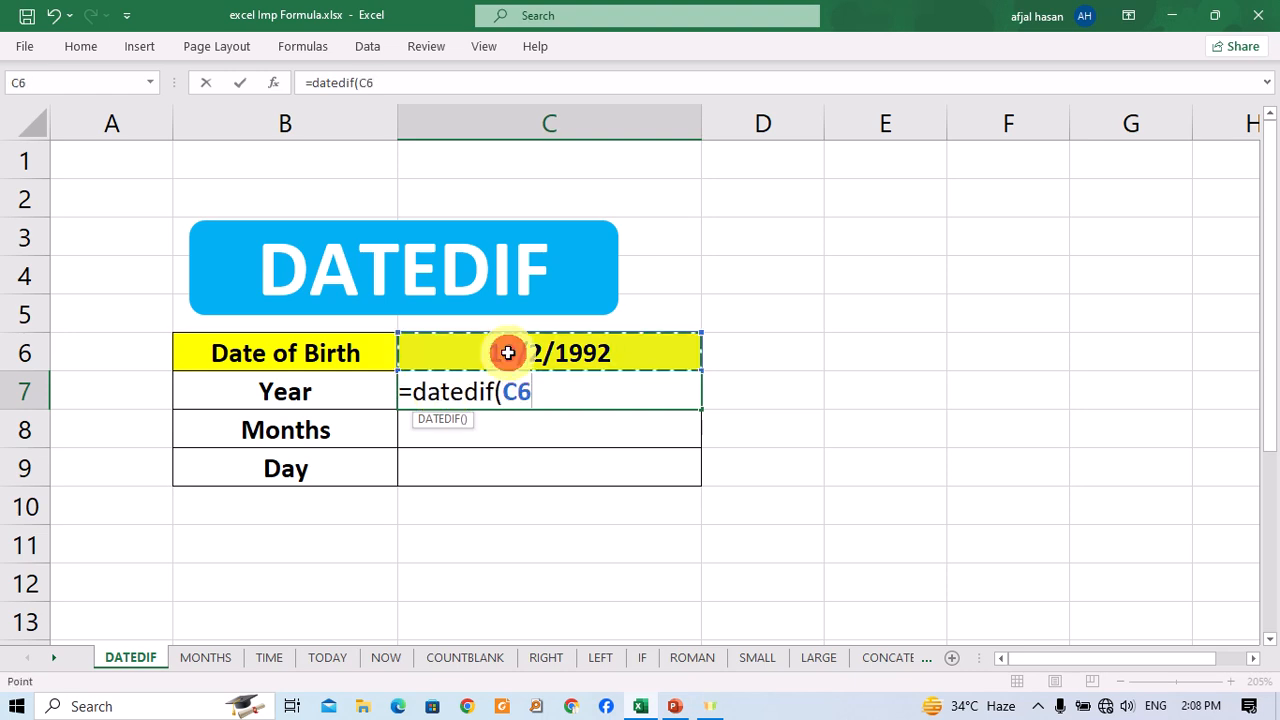
text(,)
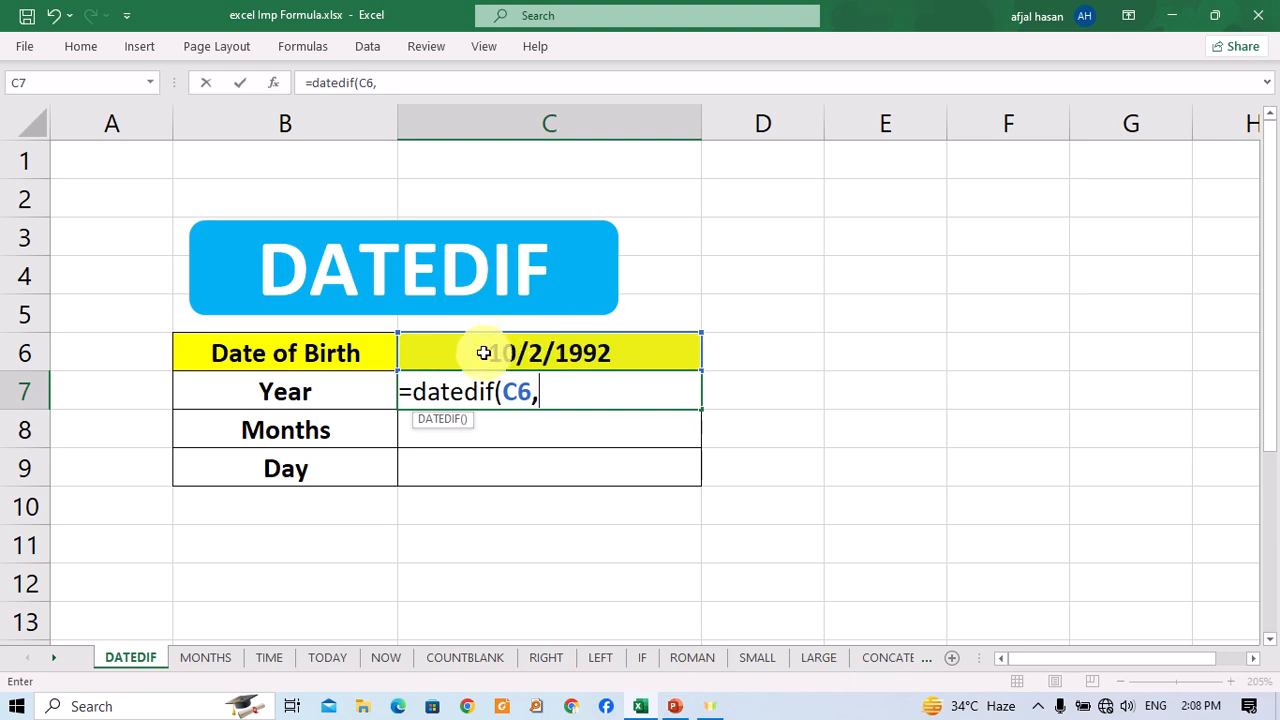
text(today)
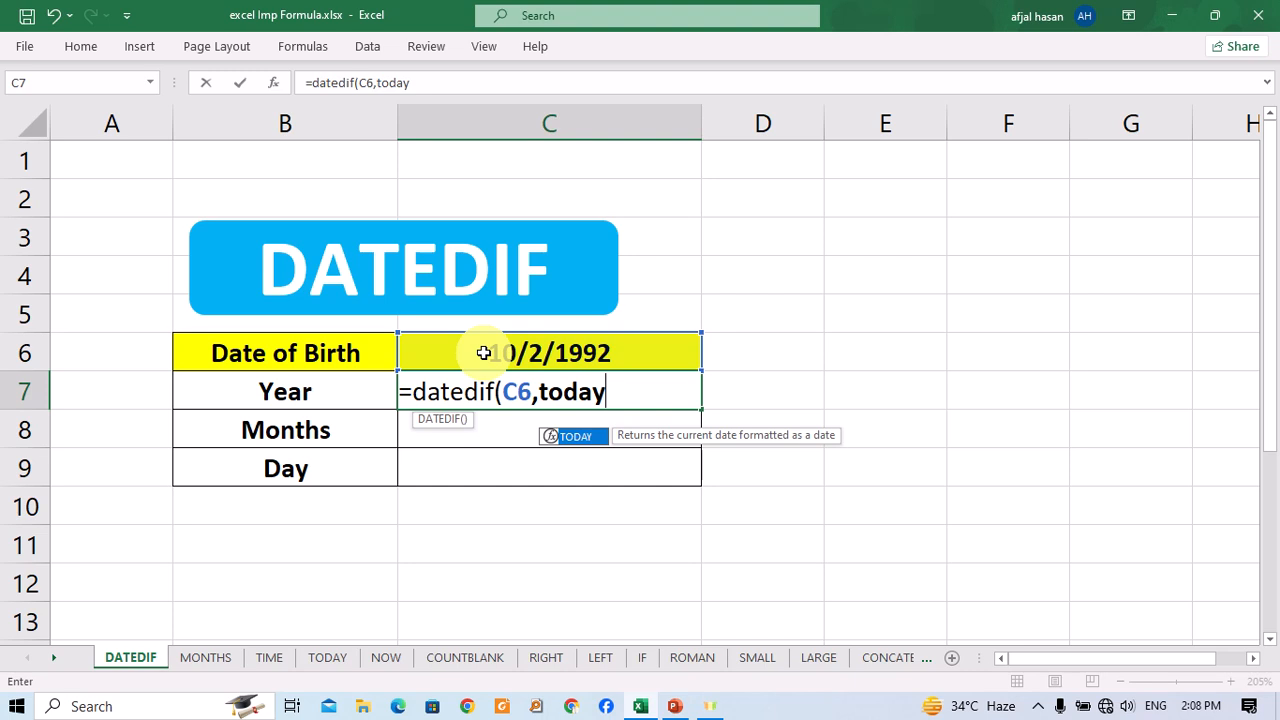
text(())
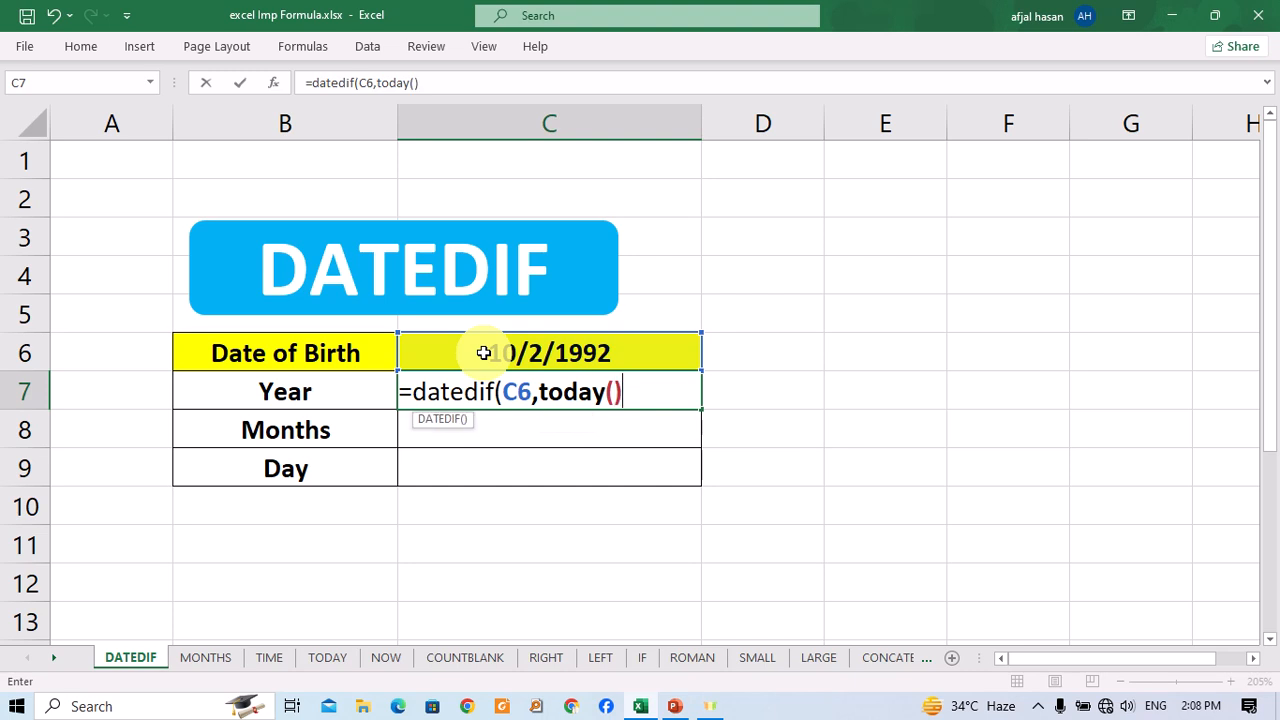
text(,"Y"))
key(Return)
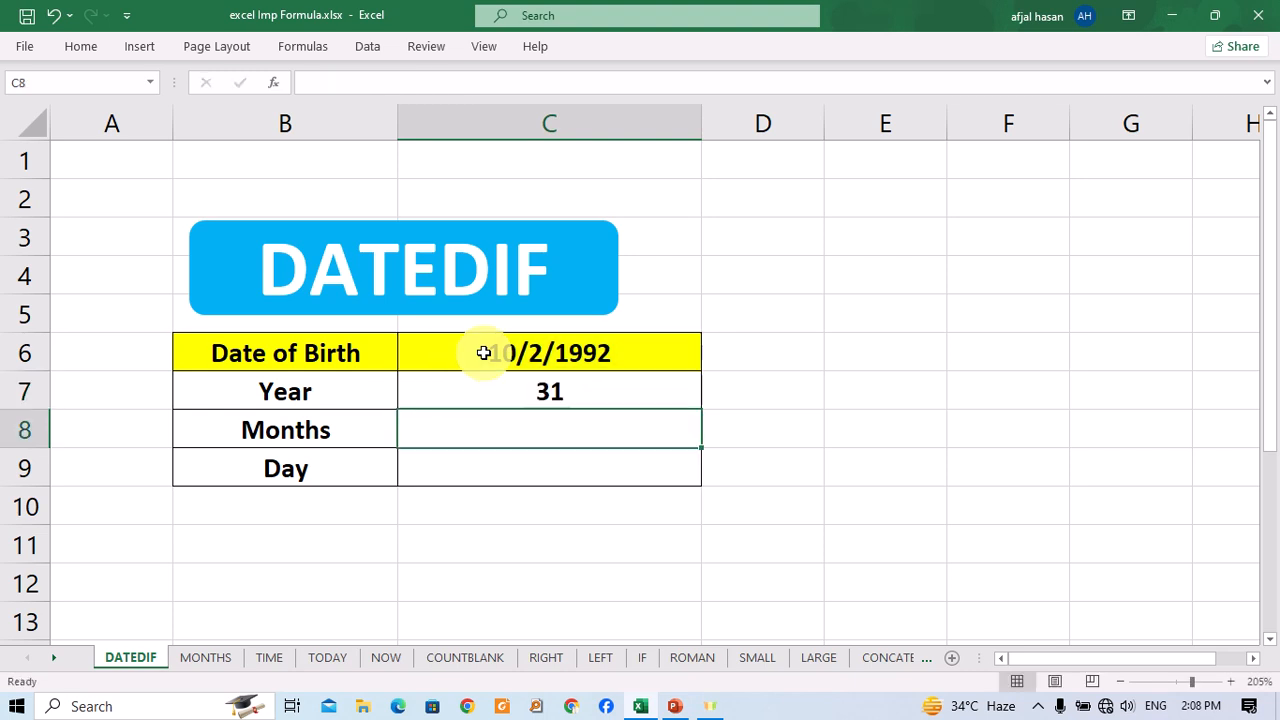
key(Up)
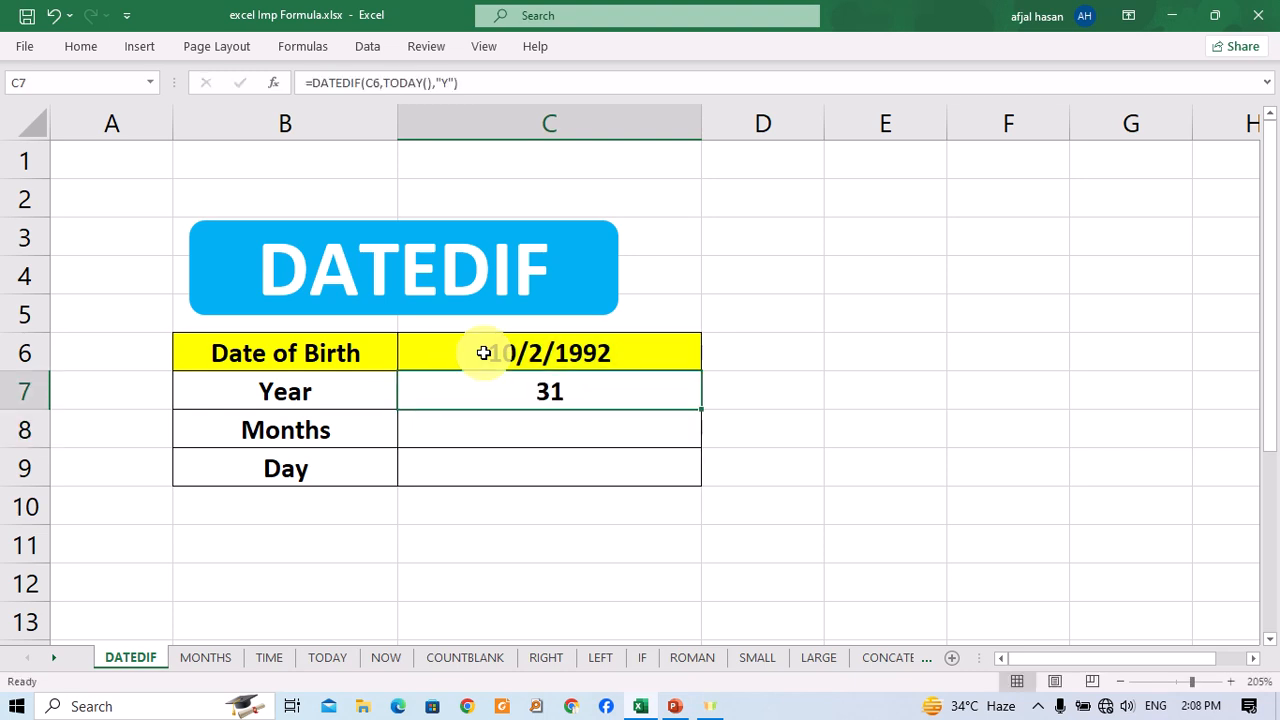
Enter =DATEDIF(C6,TODAY(),"YM") in C8 beside the Months label, referencing the date of birth cell, and reselect C8.
key(Down)
text(=)
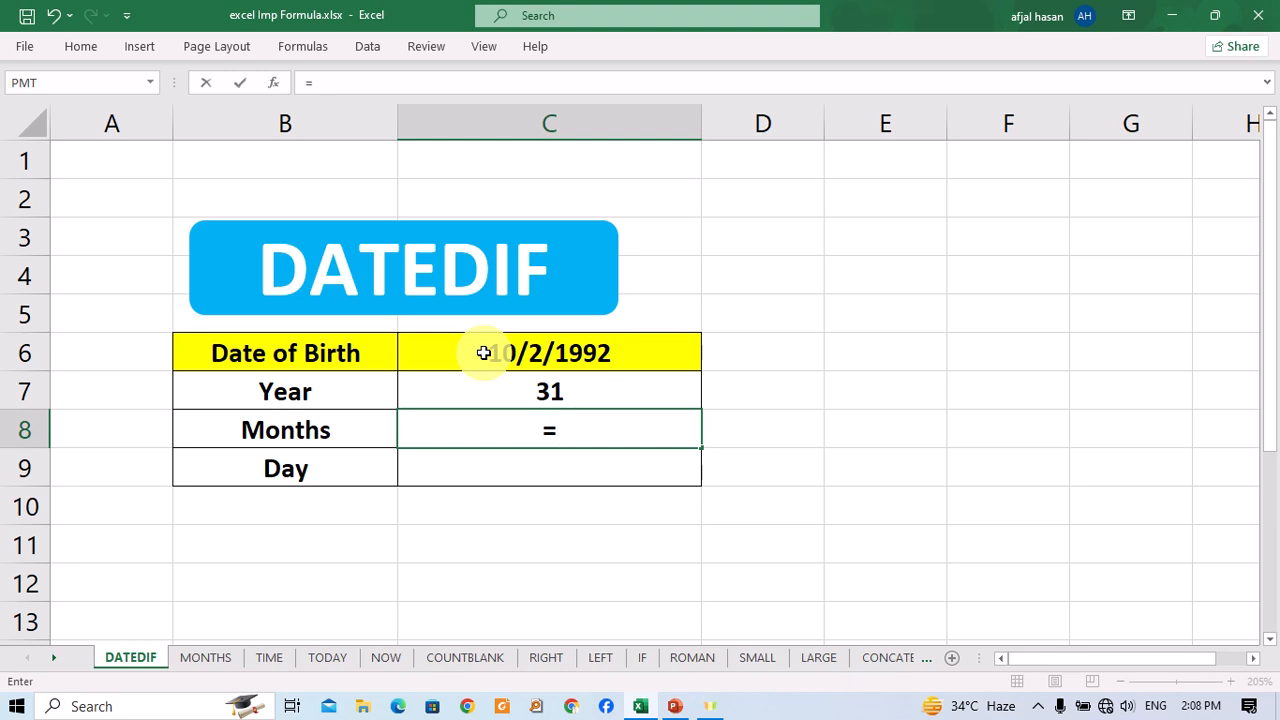
text(dated)
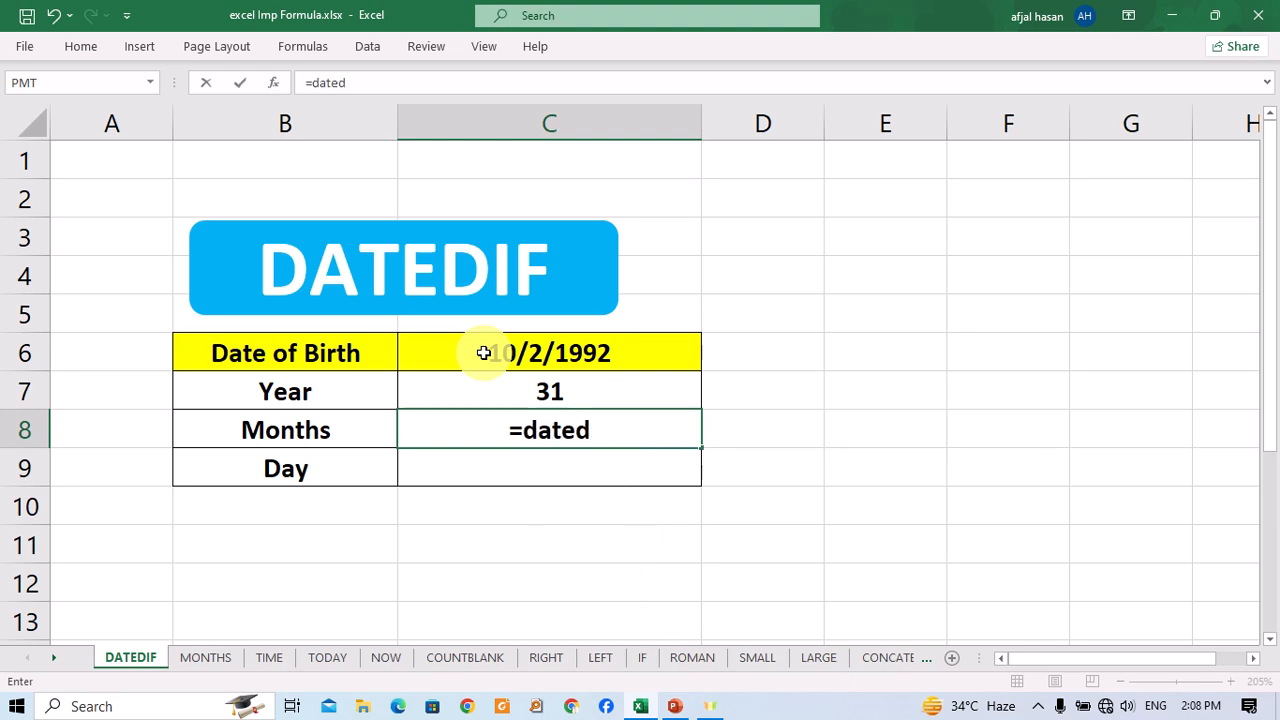
text(if()
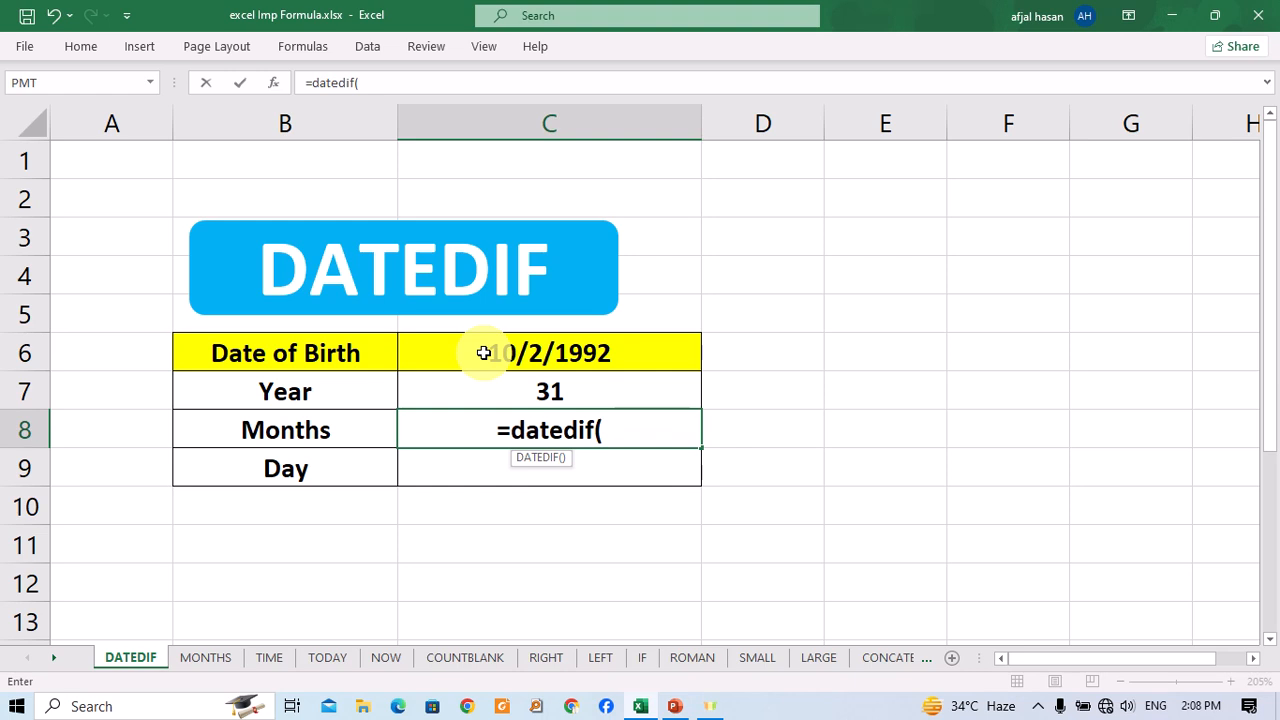
click(483, 352)
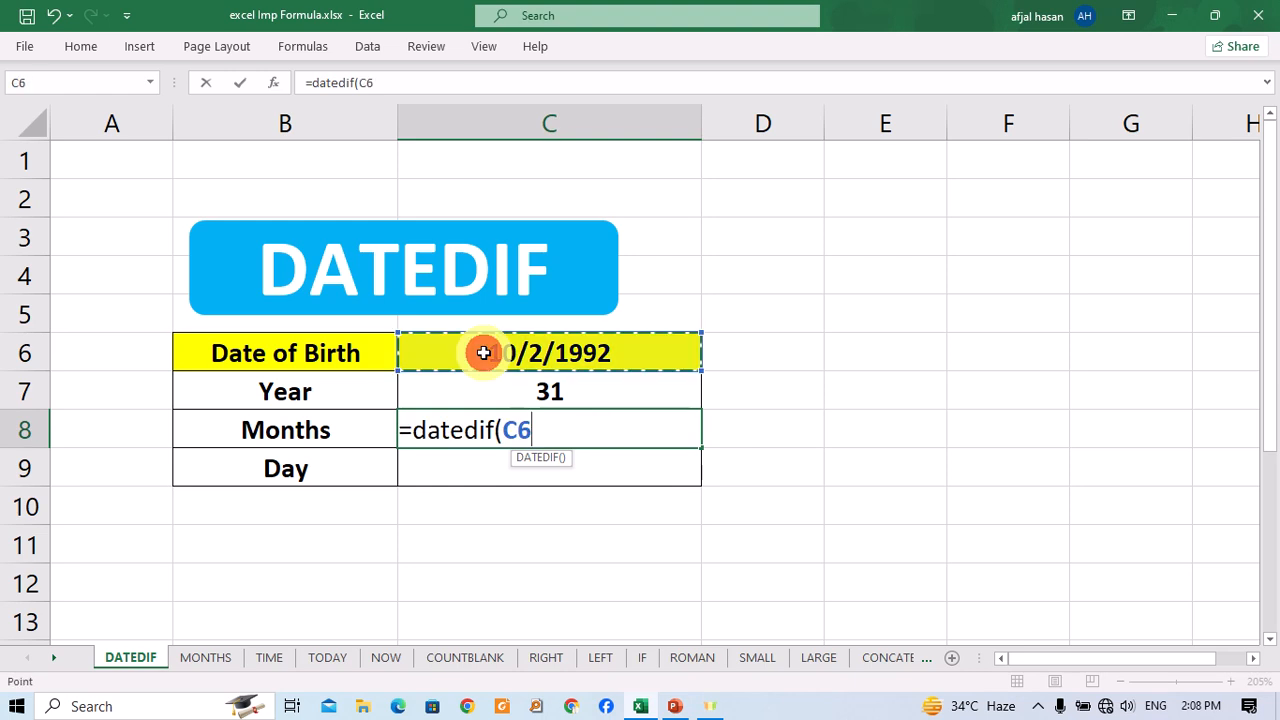
text(,)
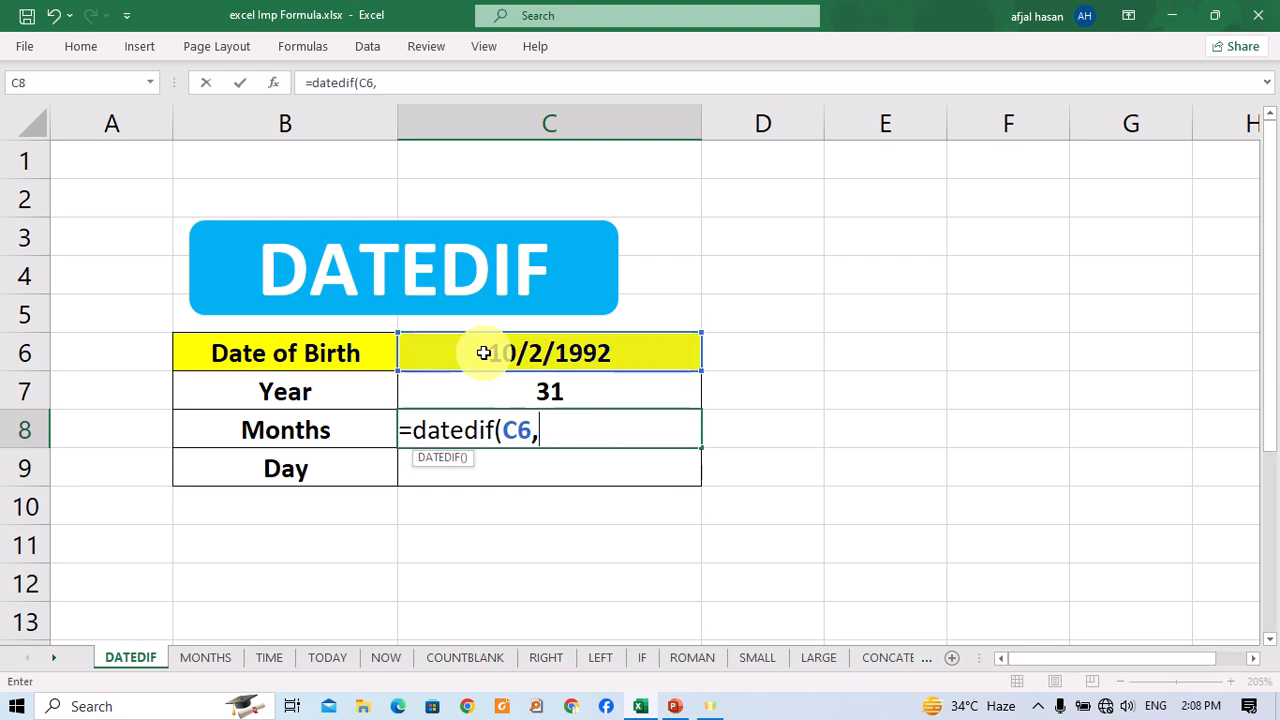
text(tofda)
key(BackSpace)
key(BackSpace)
key(BackSpace)
text(day)
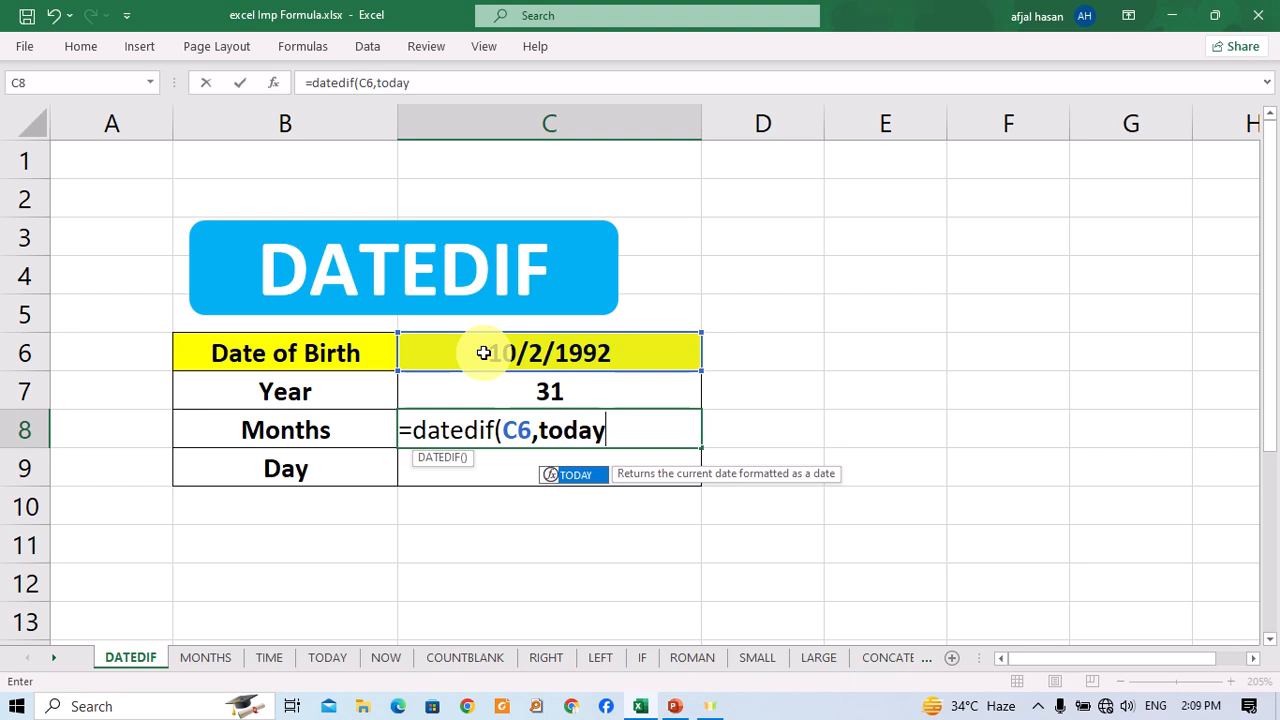
text(())
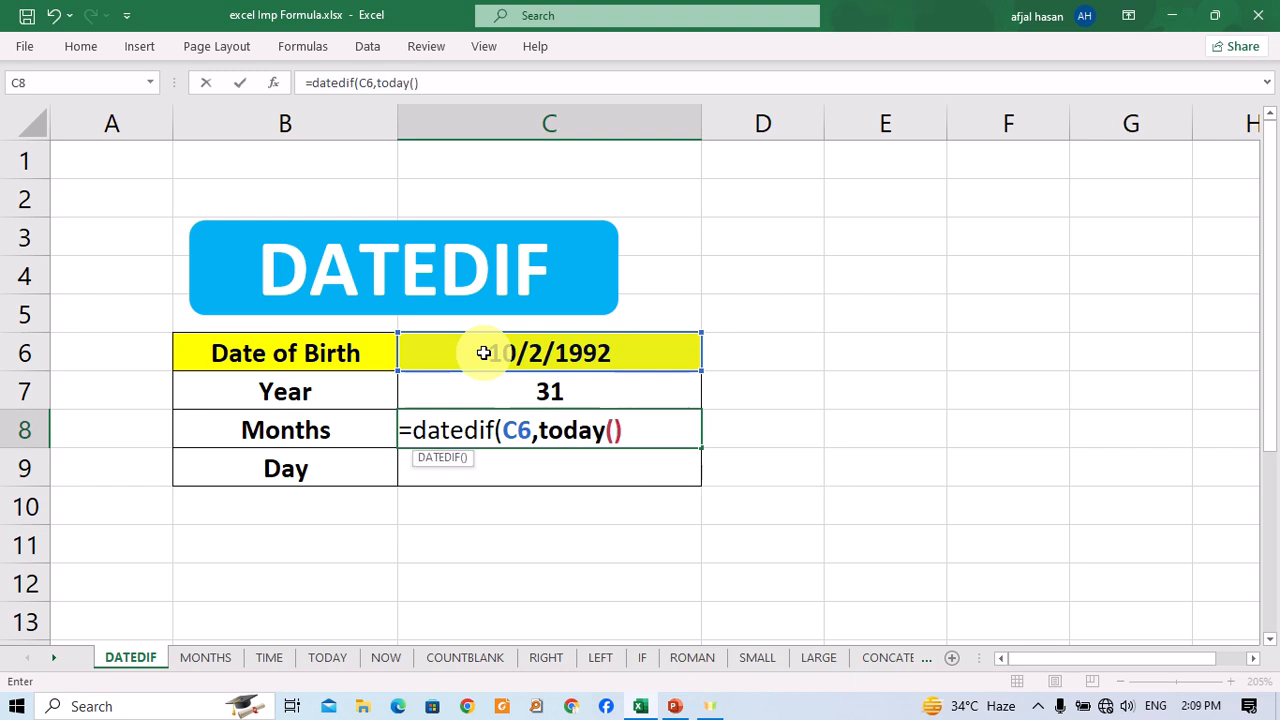
text(,"YM)
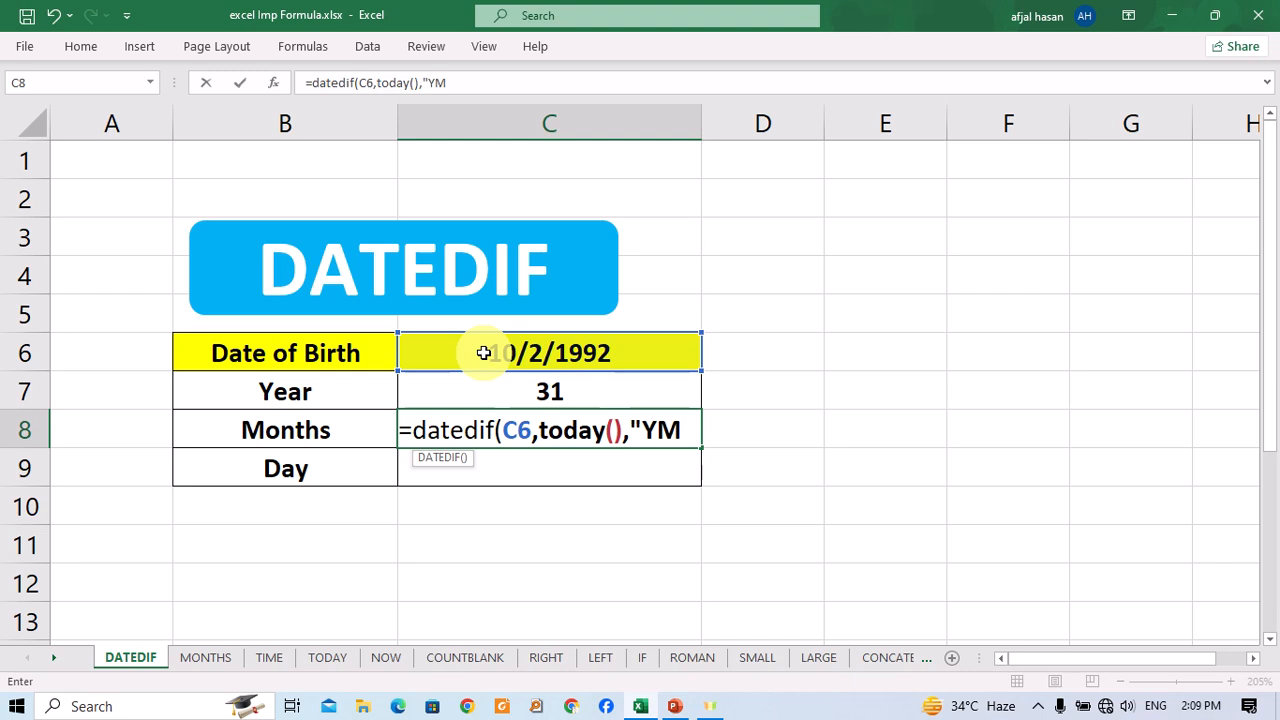
text())
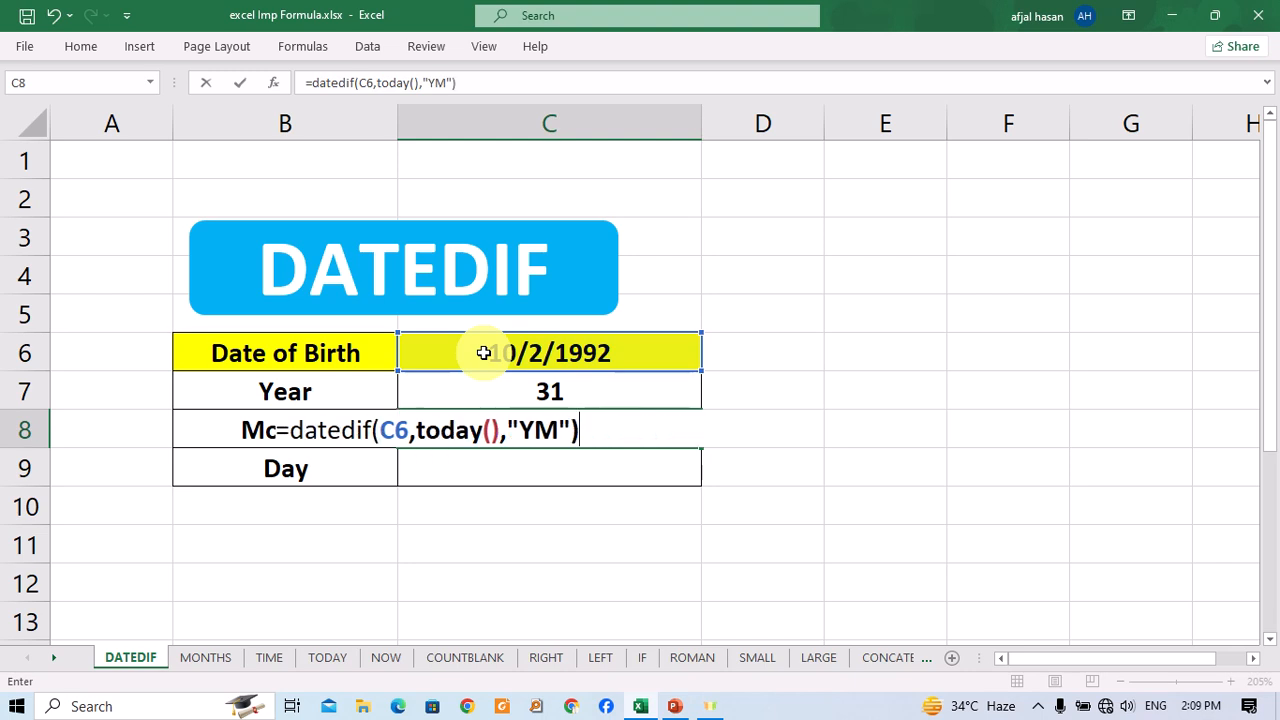
key(Return)
key(Up)
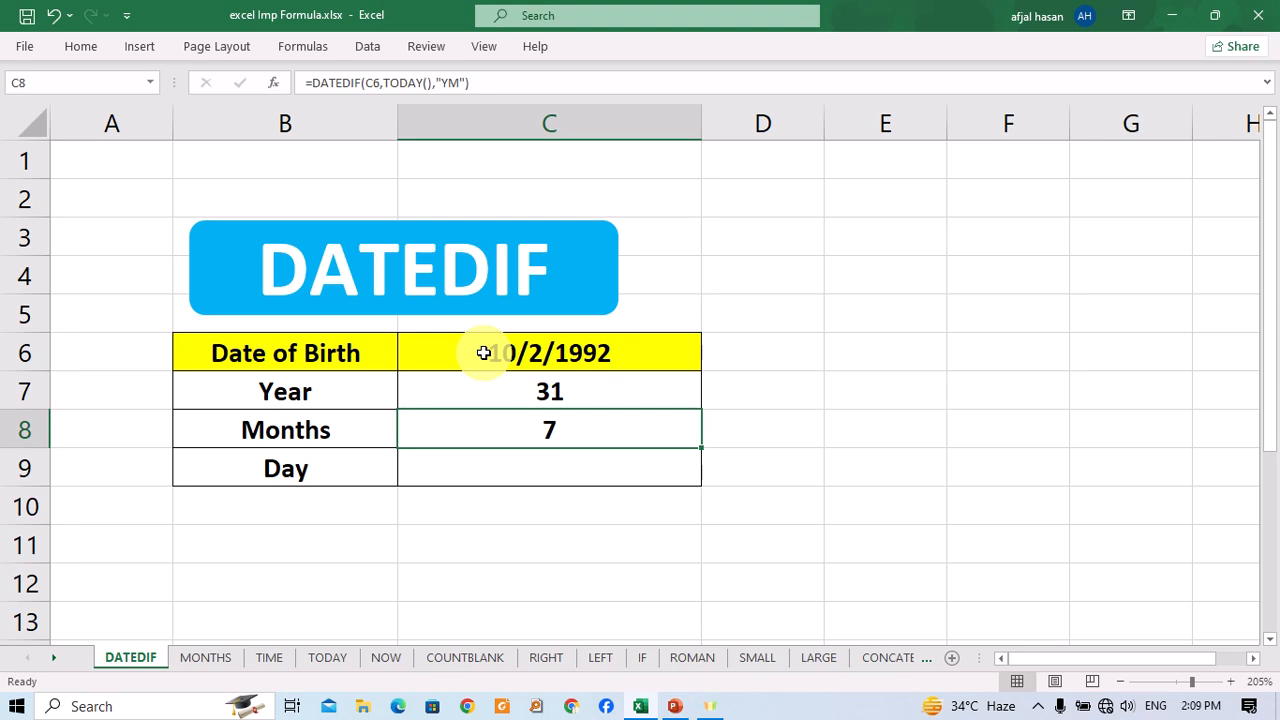
Enter =DATEDIF(C6,TODAY(),"MD") in C9 beside the Day label, referencing the date of birth cell, and reselect C9.
key(Down)
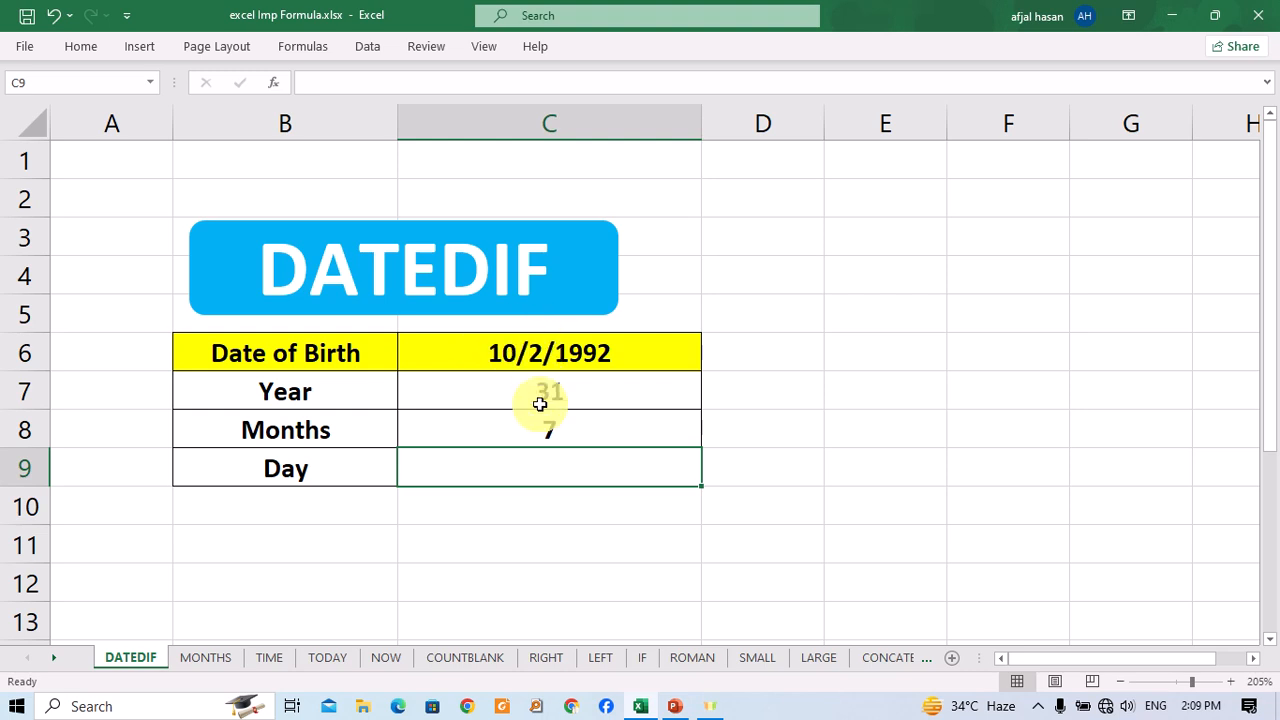
text(=da)
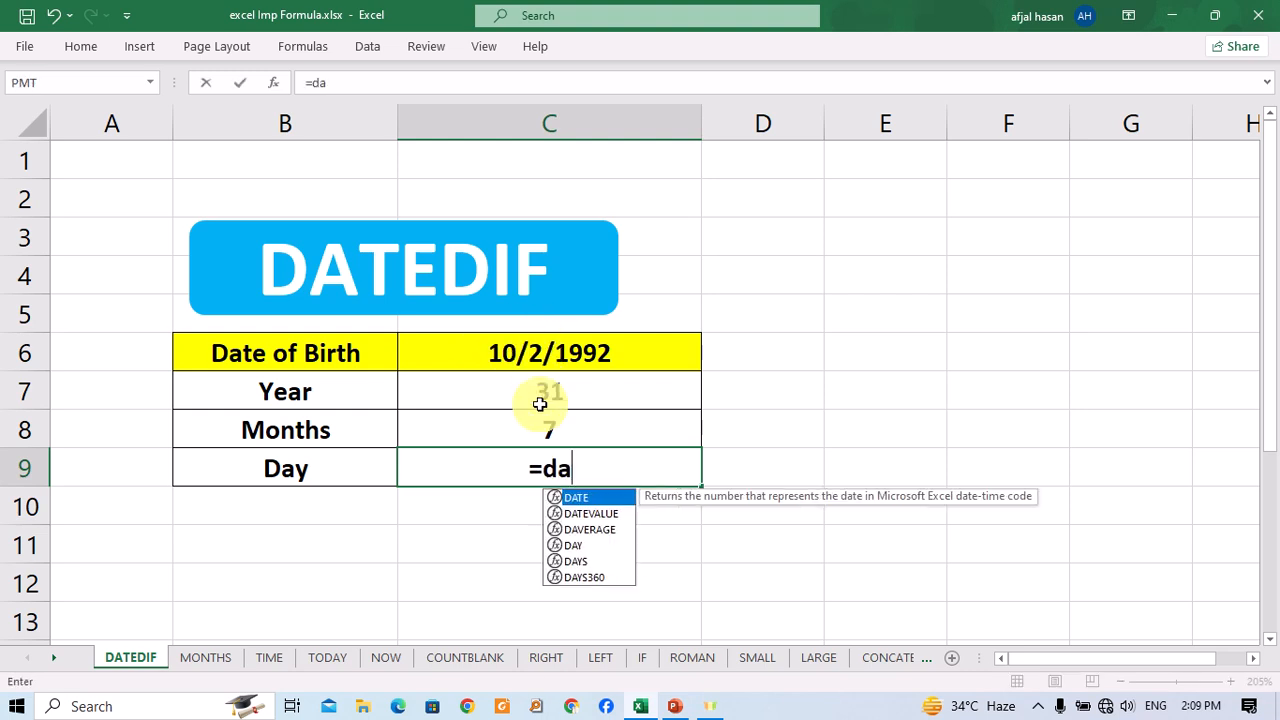
text(tedif)
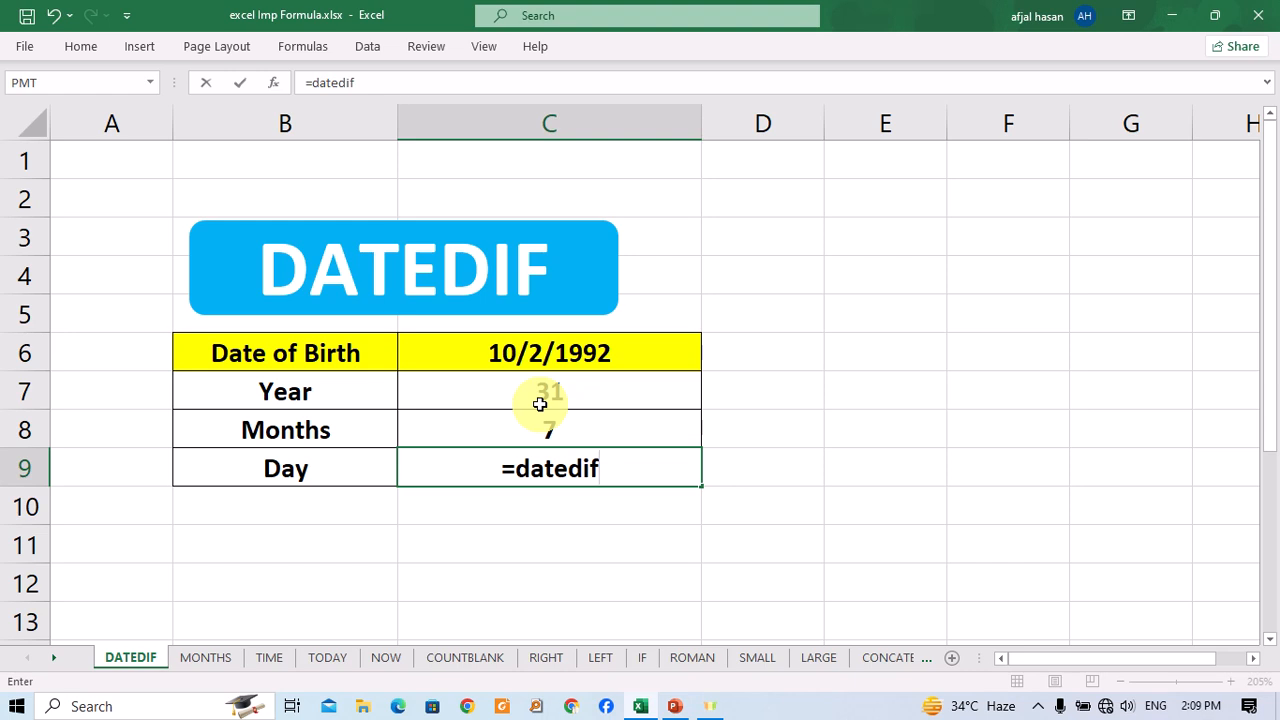
text(()
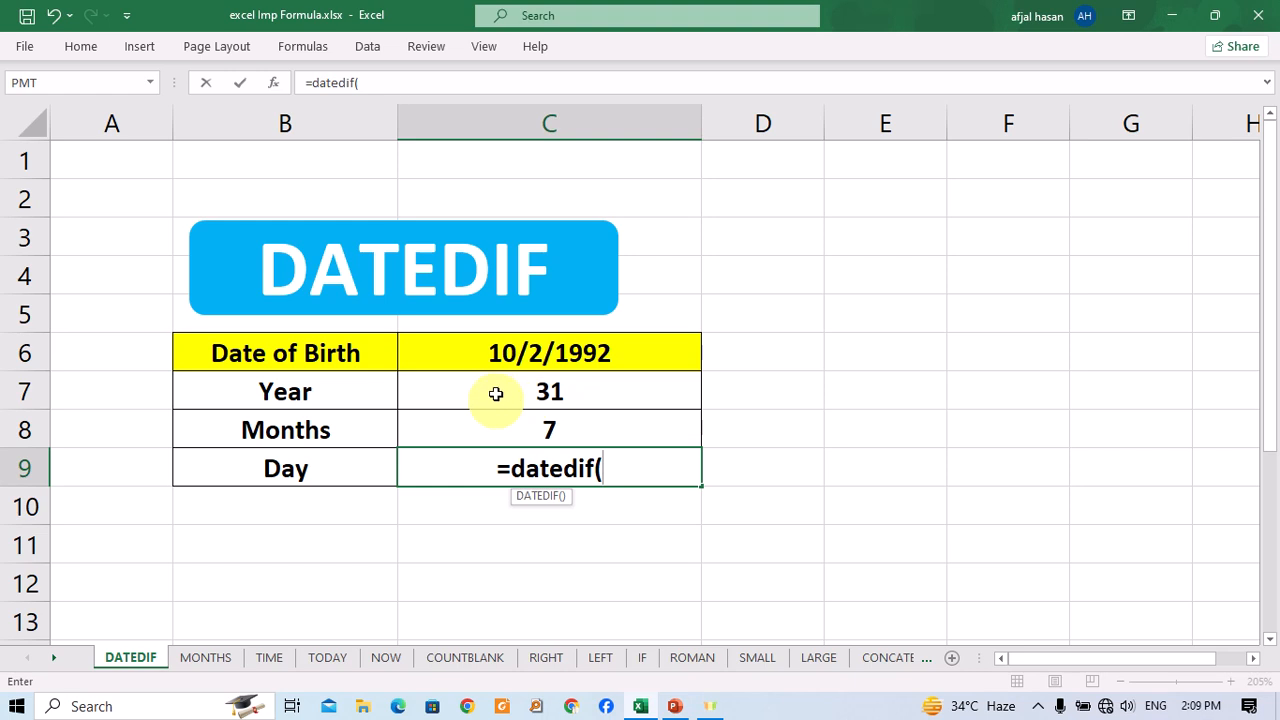
click(508, 353)
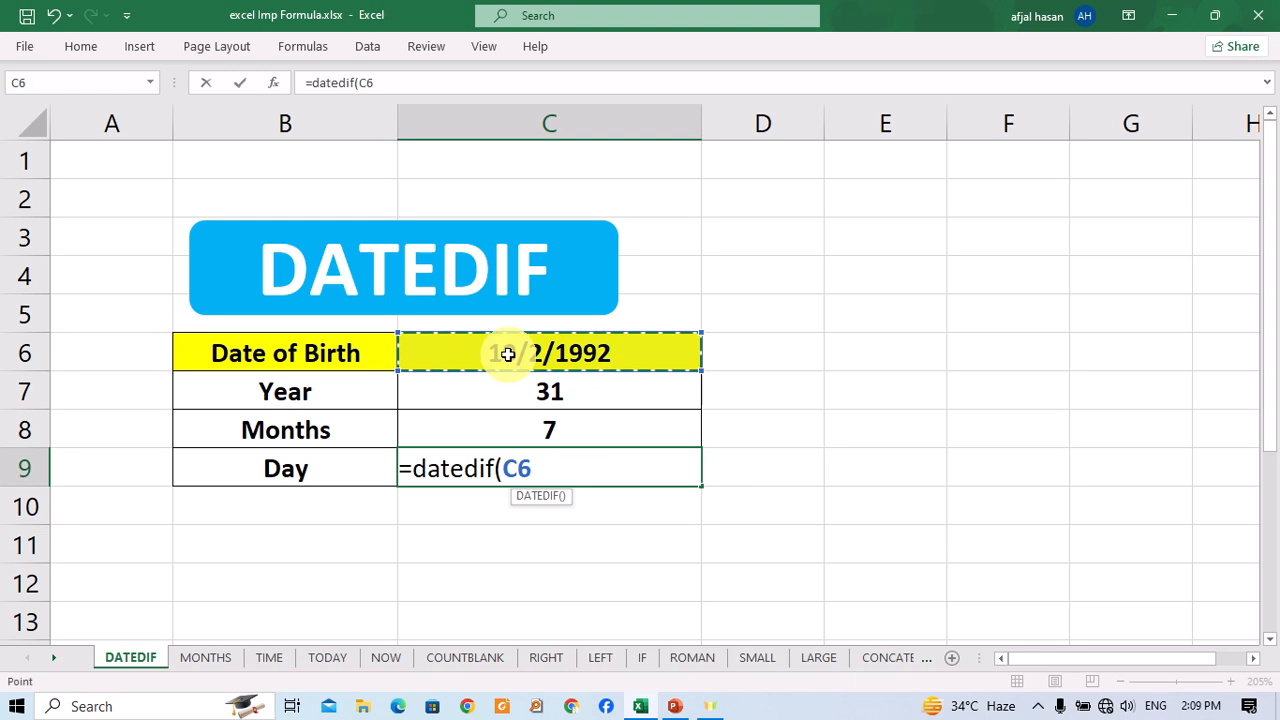
text(,to)
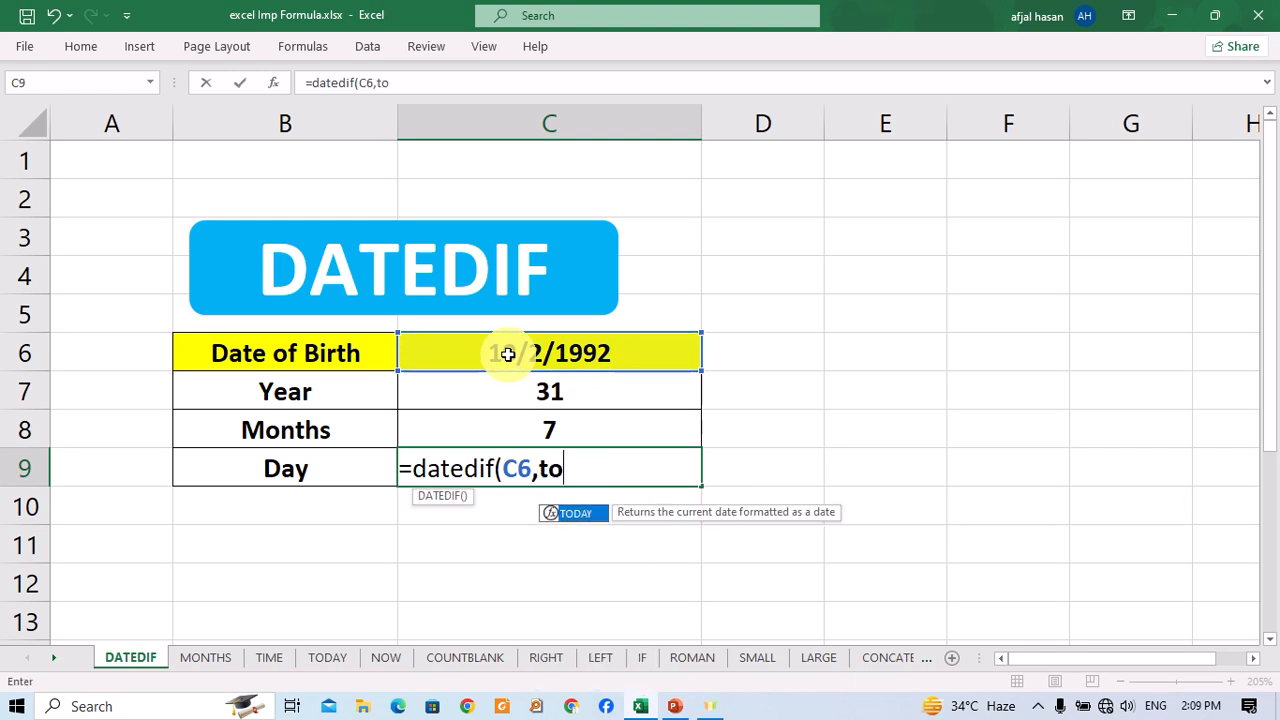
text(day)
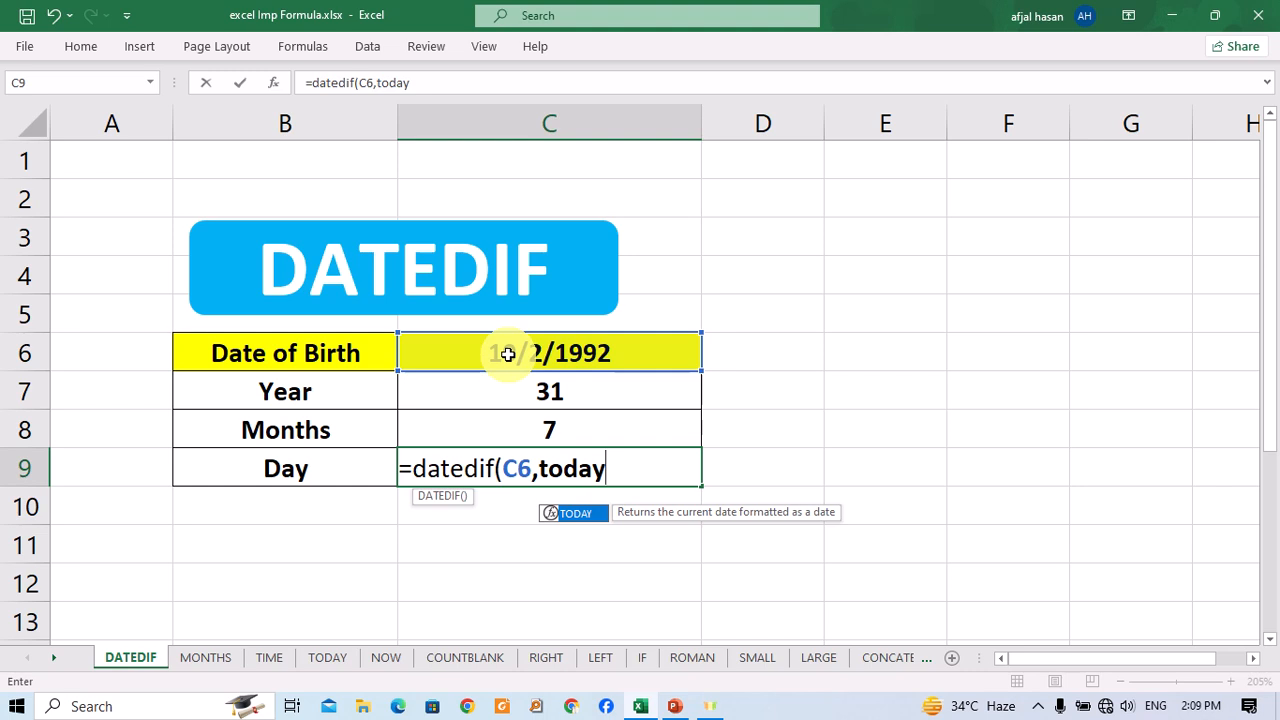
text(())
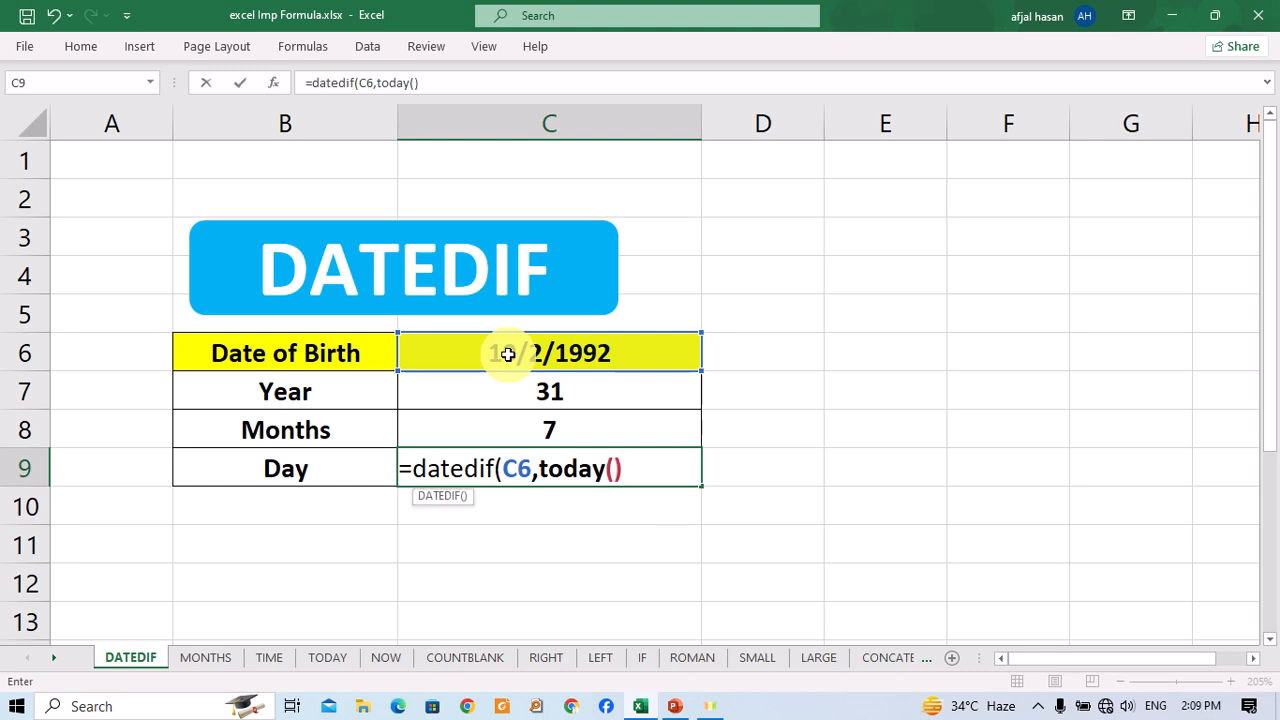
text(,)
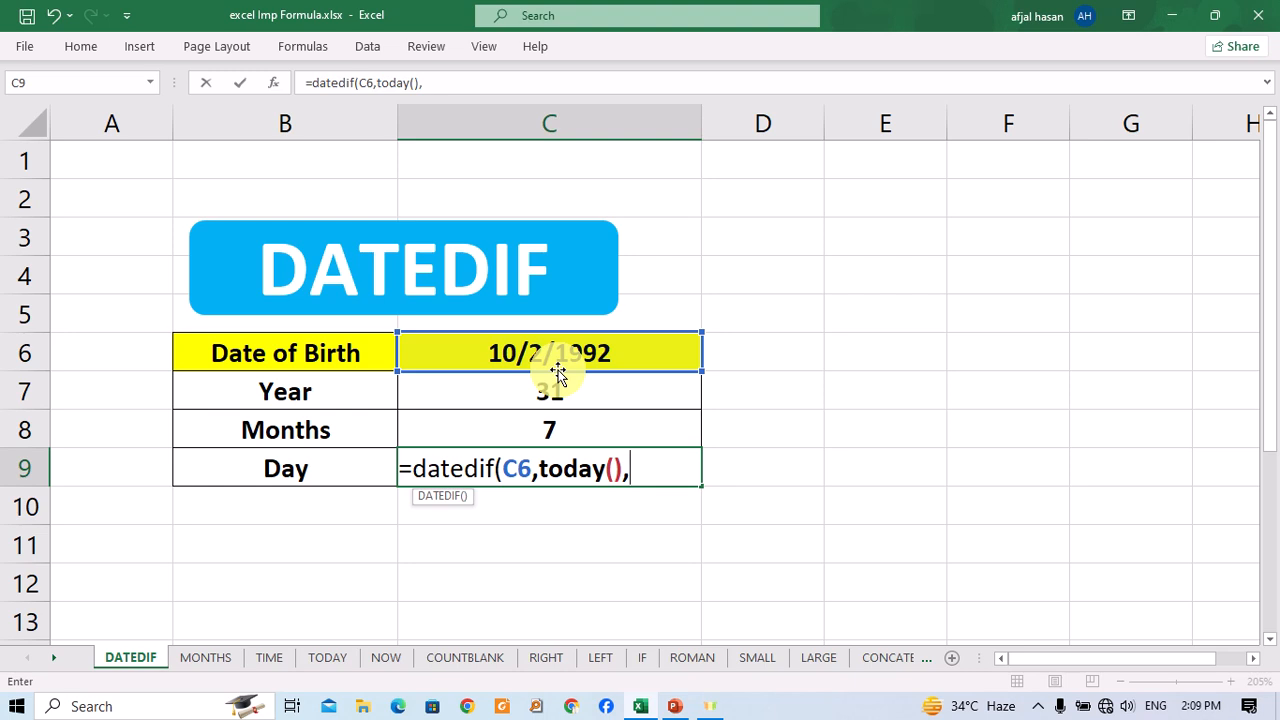
text("MD")
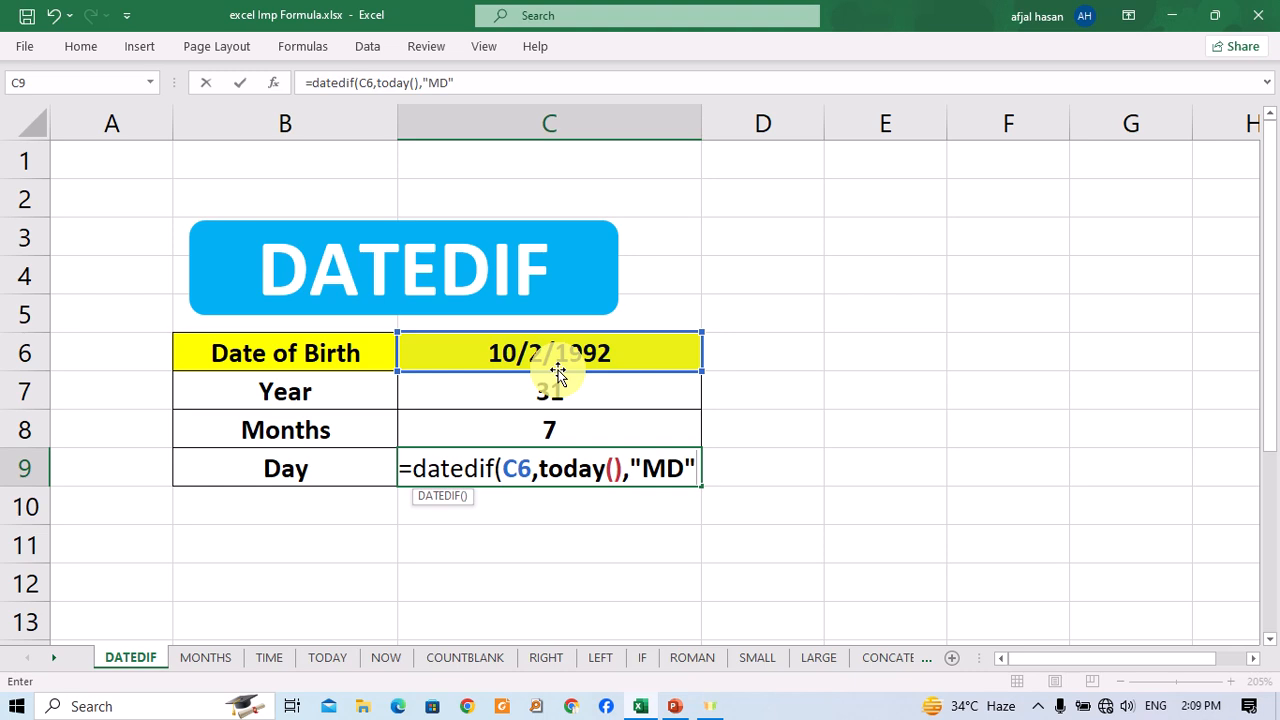
text())
key(Return)
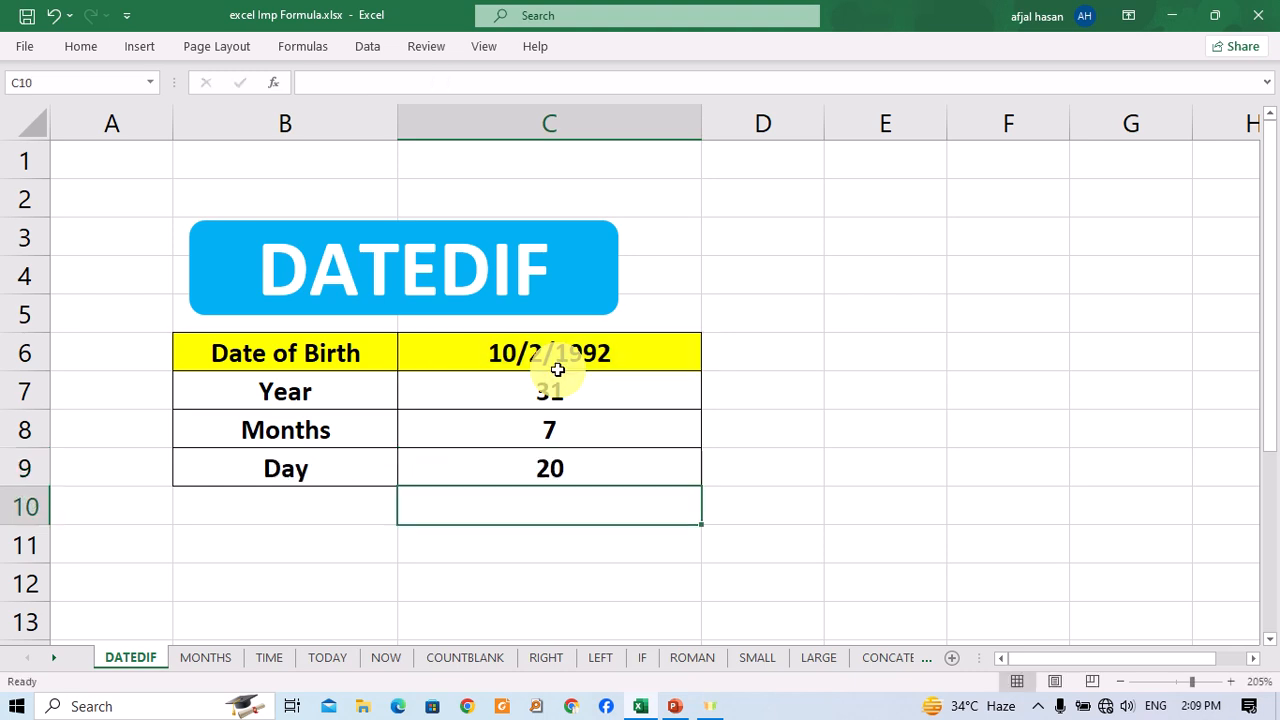
key(Up)
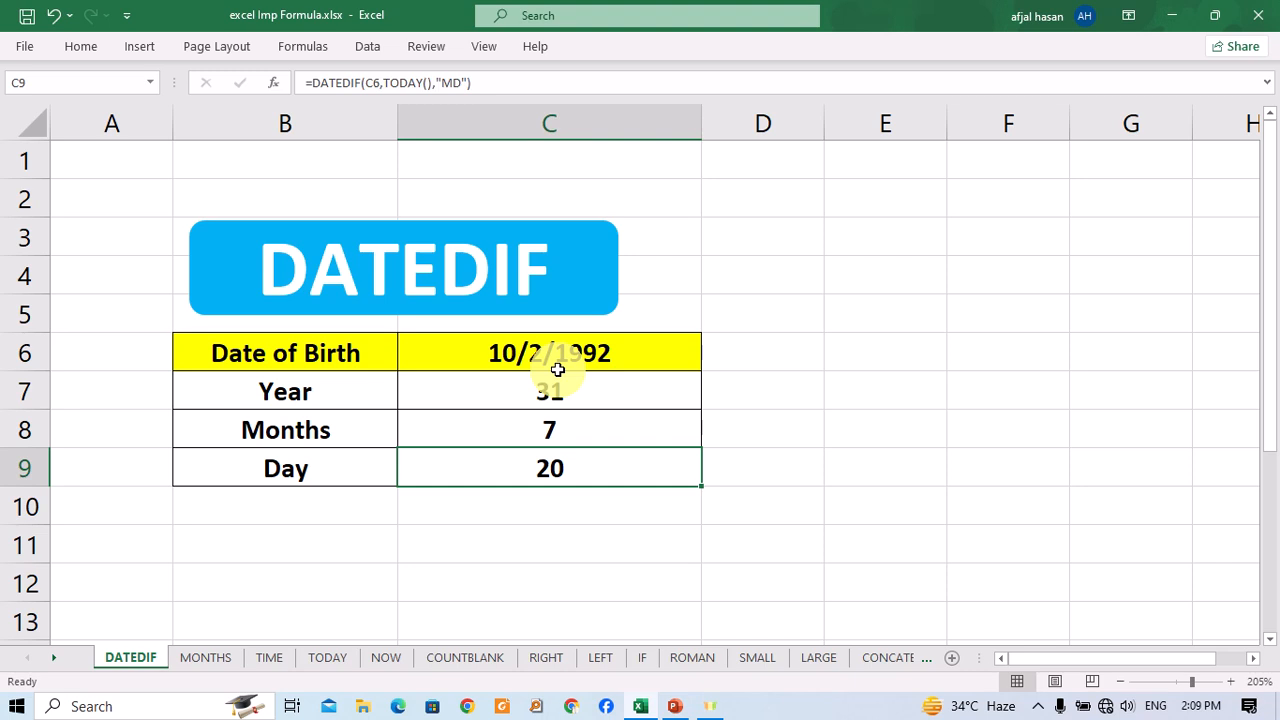